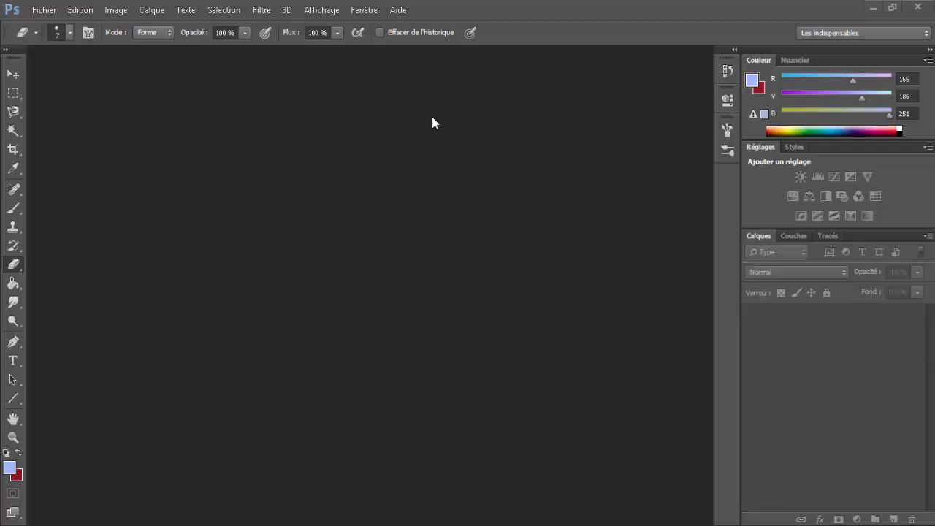
# Step: Create a new 500 × 150 pixel RGB document at 300 pixels/inch with a transparent background
pyautogui.click(44, 10)
pyautogui.click(65, 28)
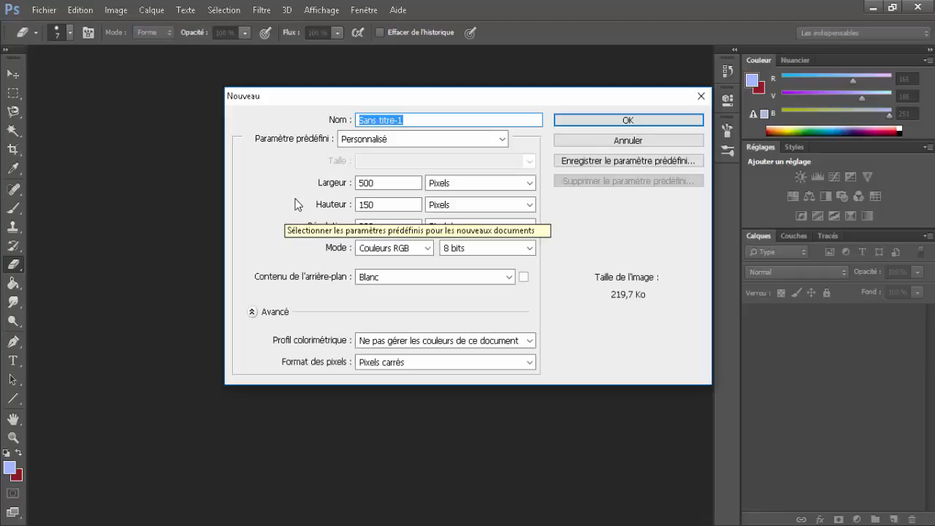
pyautogui.click(371, 184)
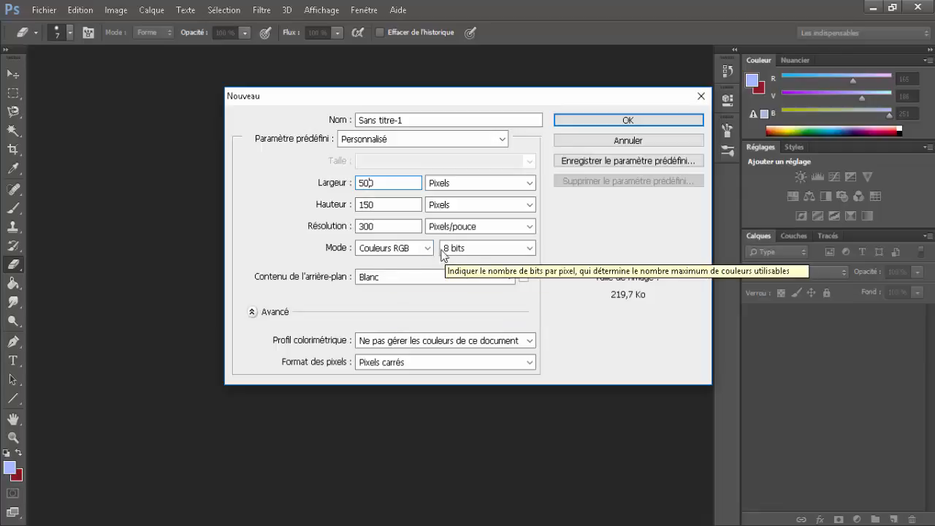
pyautogui.click(421, 278)
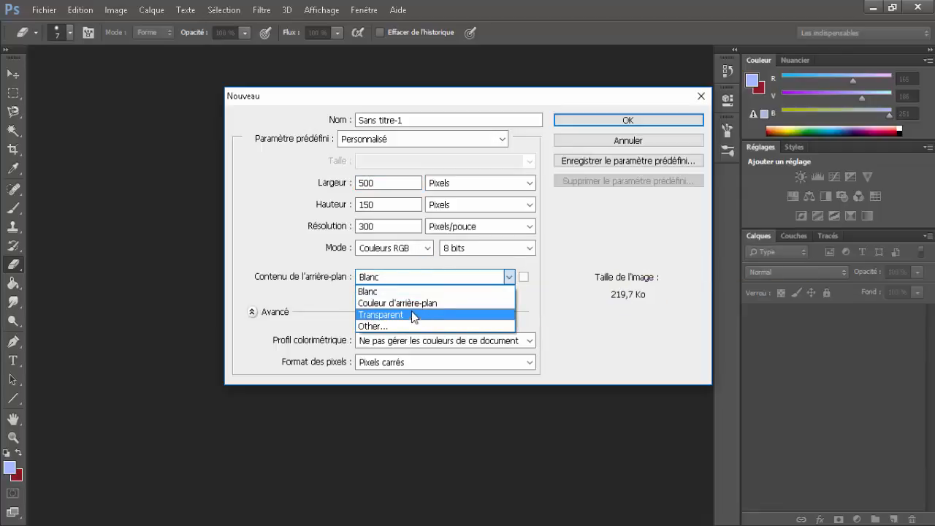
pyautogui.click(411, 314)
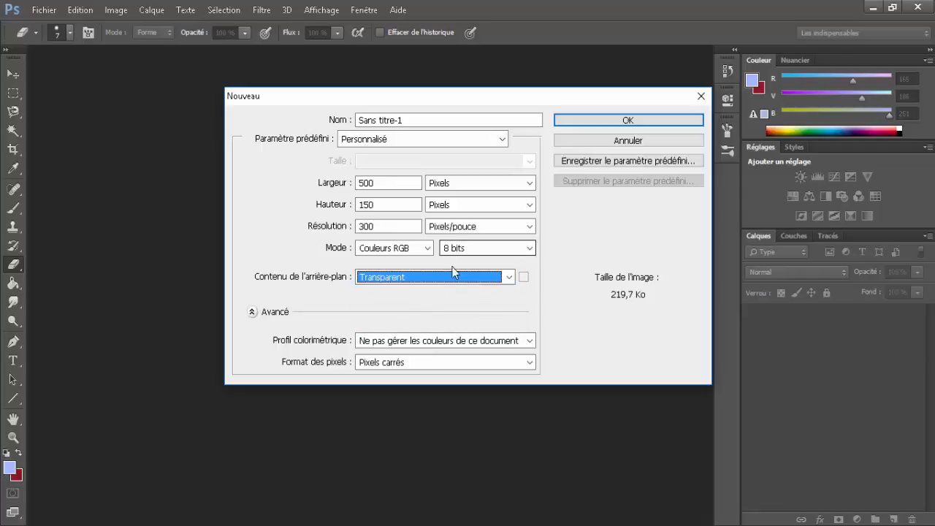
pyautogui.click(612, 124)
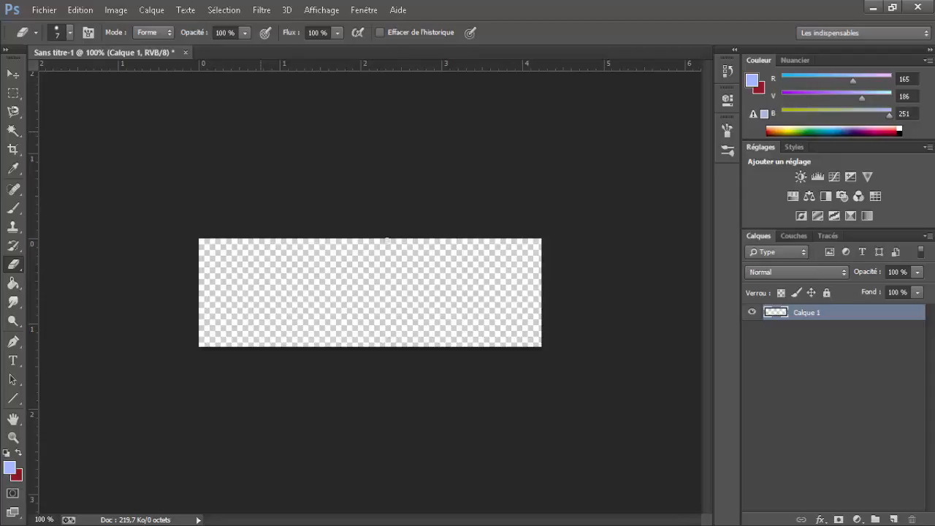
# Step: Check the example signature image, then place the Aqua render image from the Bureau folder as an embedded object
pyautogui.click(547, 524)
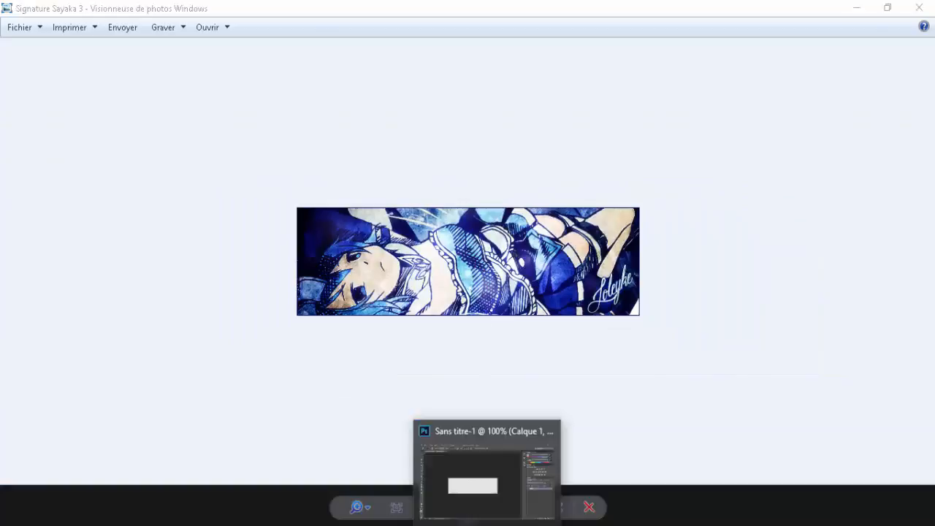
pyautogui.click(487, 525)
pyautogui.click(44, 10)
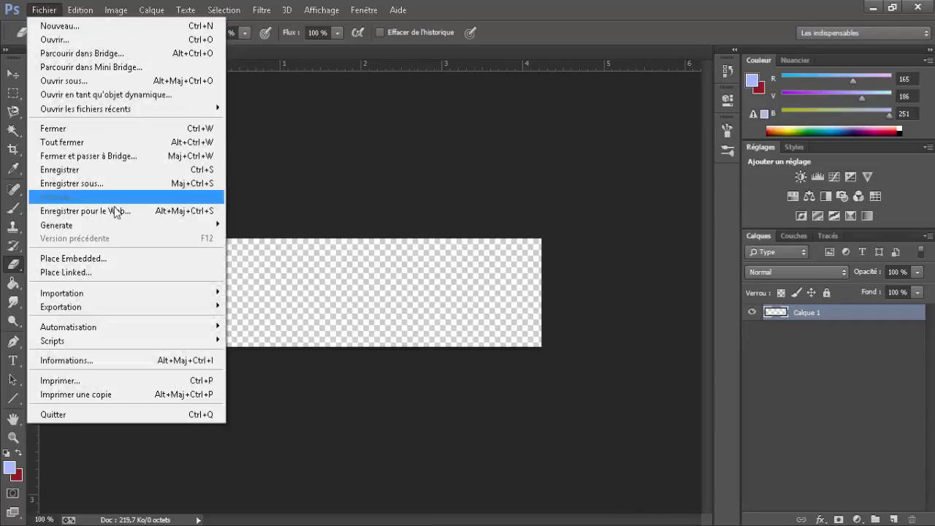
pyautogui.press('Escape')
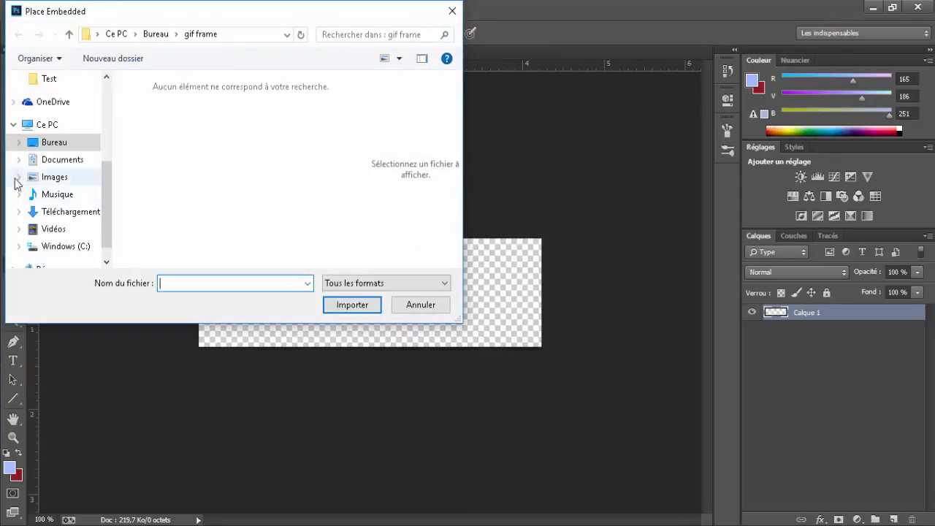
pyautogui.click(64, 143)
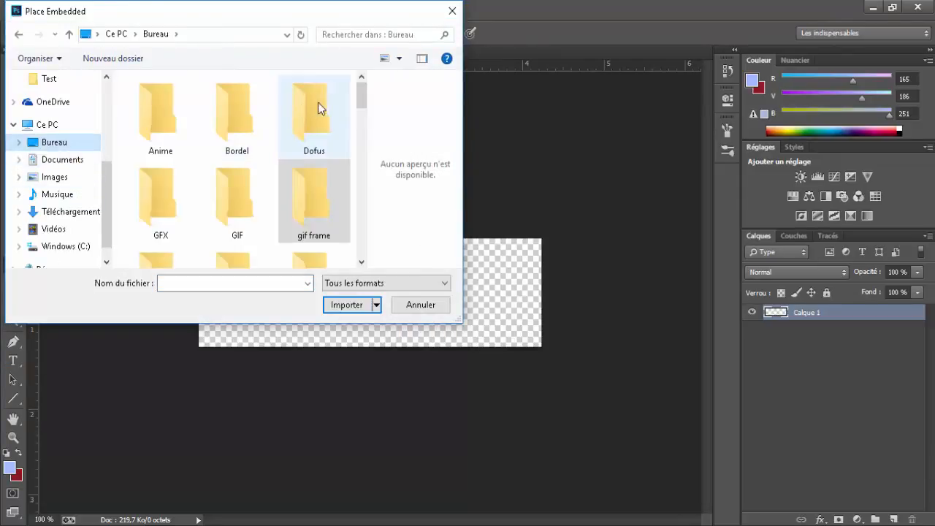
pyautogui.moveTo(362, 104); pyautogui.dragTo(357, 172)
pyautogui.doubleClick(255, 123)
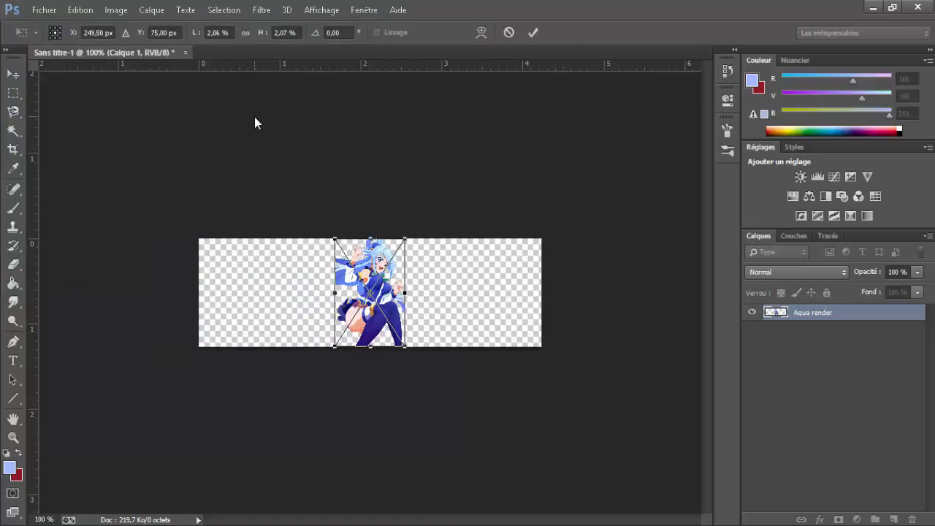
# Step: Enlarge the placed render to about 6.4%, rotate it about -41° and position the face and hands within the canvas
pyautogui.moveTo(415, 231); pyautogui.dragTo(485, 158)
pyautogui.moveTo(397, 290); pyautogui.dragTo(395, 329)
pyautogui.moveTo(354, 192); pyautogui.dragTo(449, 115)
pyautogui.moveTo(412, 273); pyautogui.dragTo(433, 315)
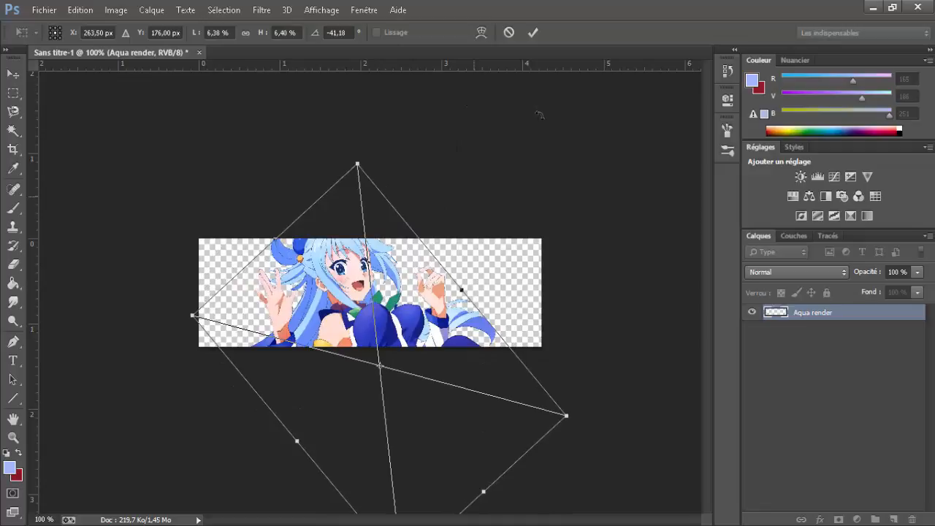
pyautogui.click(532, 32)
# Step: Rasterize the Aqua render smart object by starting to erase on it
pyautogui.press('e')
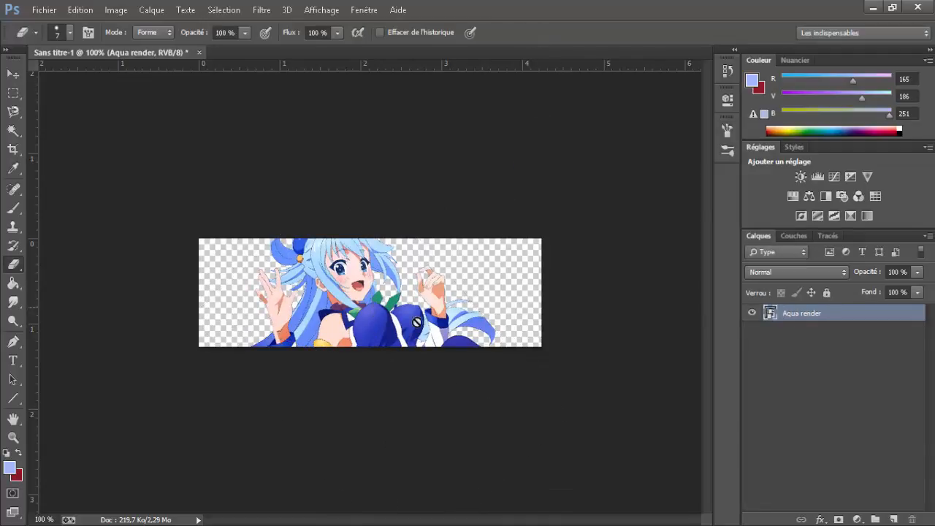
pyautogui.click(519, 278)
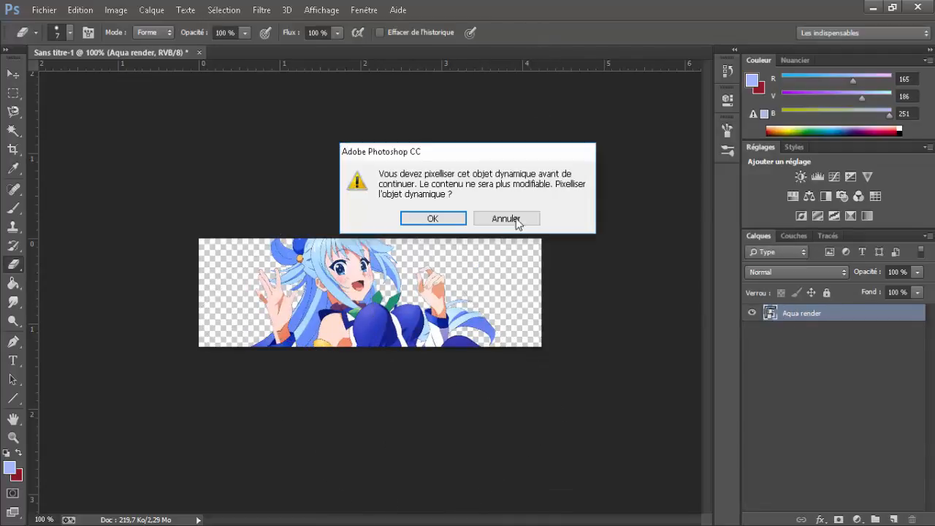
pyautogui.click(453, 220)
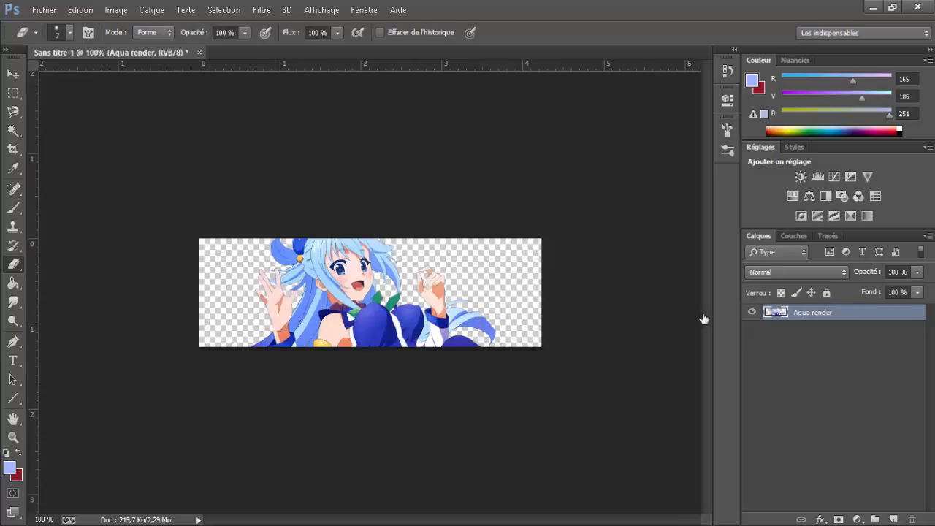
# Step: Duplicate the Aqua render layer and hide the original
pyautogui.rightClick(851, 317)
pyautogui.click(504, 84)
pyautogui.click(588, 163)
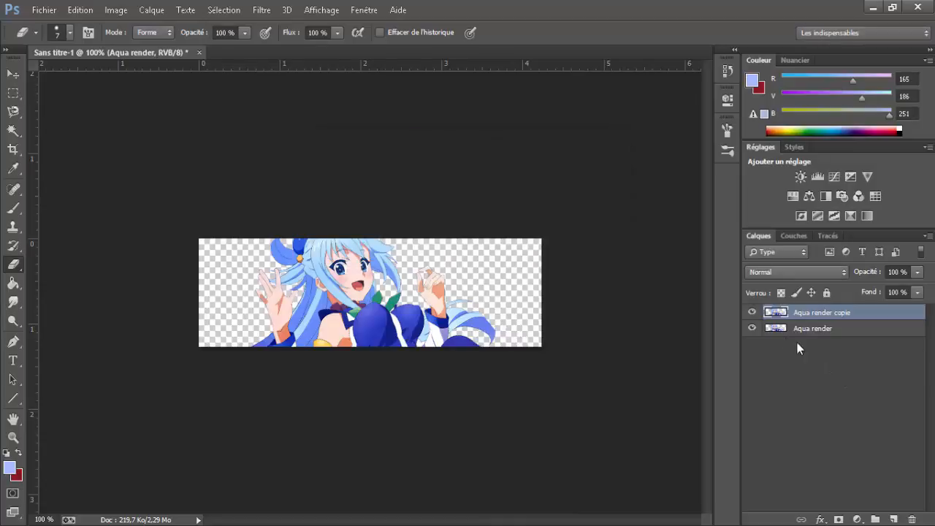
pyautogui.click(753, 330)
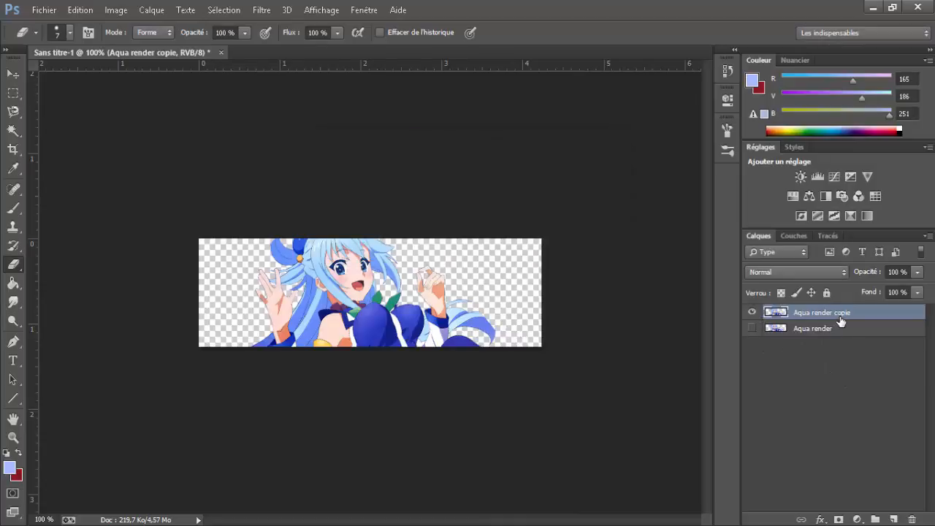
# Step: Copy the whole canvas of the duplicated render and paste two copies, shifting them toward the right side of the banner
pyautogui.hotkey('ctrl', 'a')
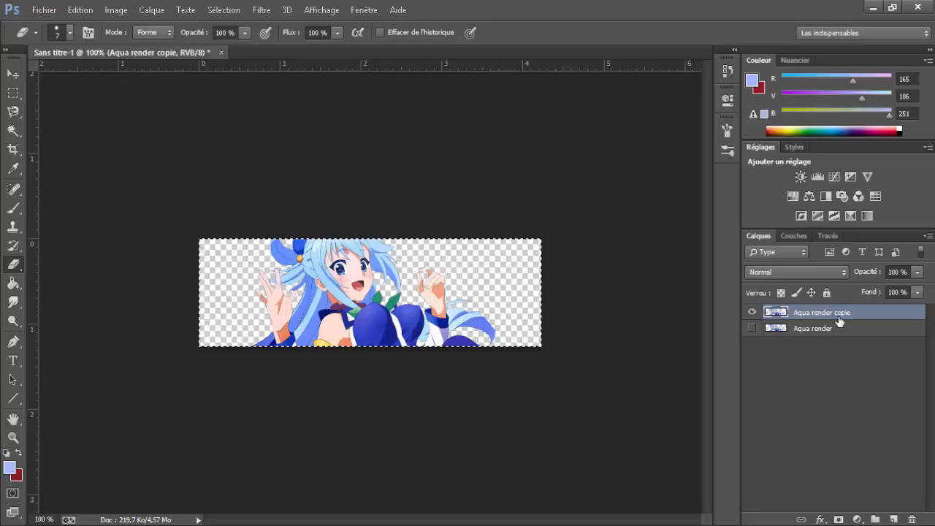
pyautogui.hotkey('ctrl', 'c')
pyautogui.hotkey('ctrl', 'v')
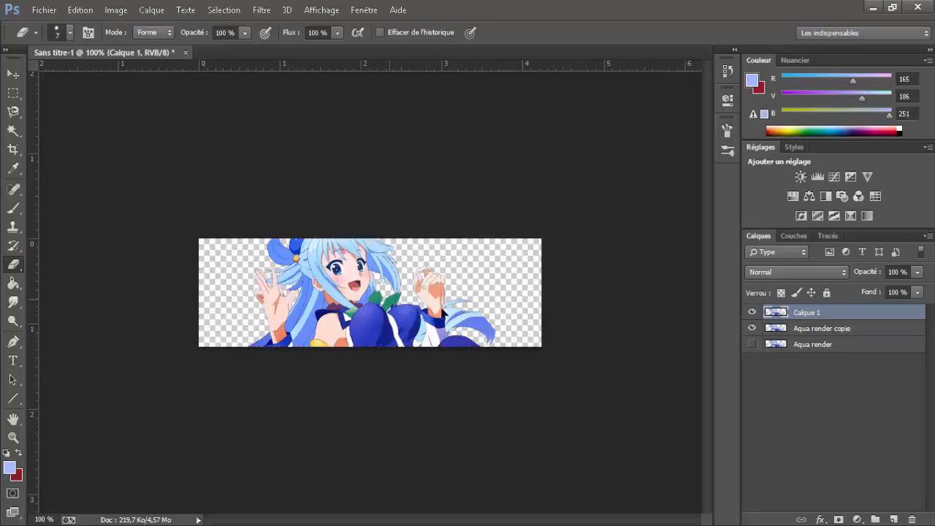
pyautogui.moveTo(390, 297); pyautogui.dragTo(486, 308)
pyautogui.hotkey('ctrl', 'v')
pyautogui.moveTo(406, 279); pyautogui.dragTo(657, 325)
# Step: Paste three more copies of the render and offset them to fill the lower and left gaps
pyautogui.hotkey('ctrl', 'v')
pyautogui.hotkey('ctrl', 'v')
pyautogui.moveTo(471, 330); pyautogui.dragTo(485, 381)
pyautogui.hotkey('ctrl', 'v')
pyautogui.moveTo(407, 349); pyautogui.dragTo(180, 338)
# Step: Paste two more copies, moving one beneath Aqua render copie and one to the top of the layer stack at the banner's lower-right corner
pyautogui.hotkey('ctrl', 'v')
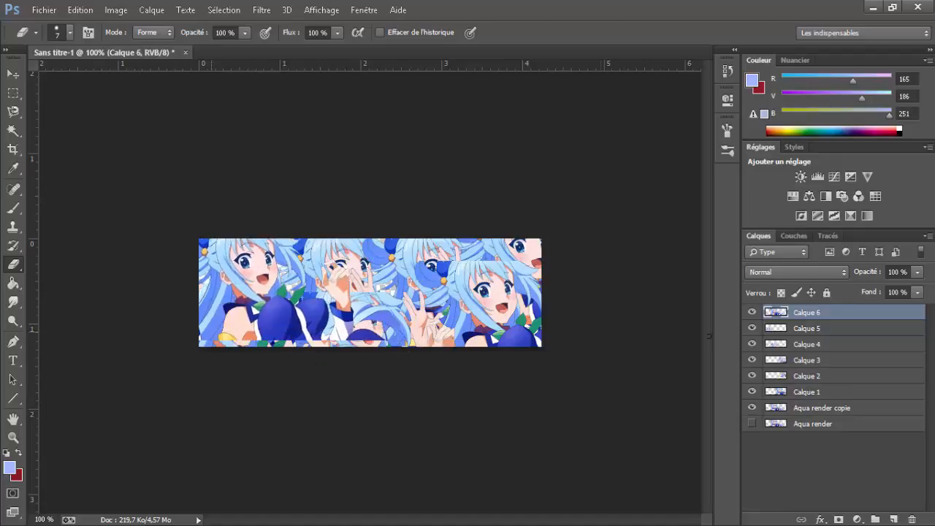
pyautogui.moveTo(800, 315); pyautogui.dragTo(804, 413)
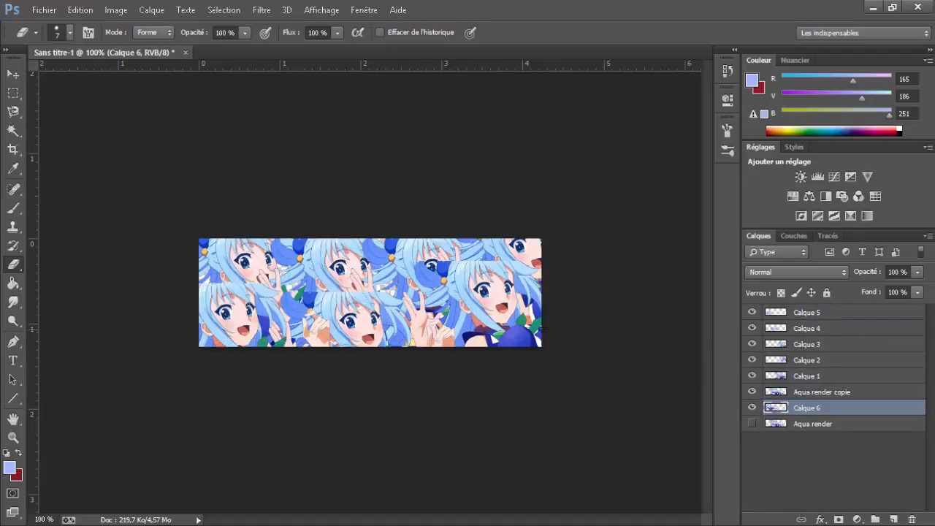
pyautogui.hotkey('ctrl', 'v')
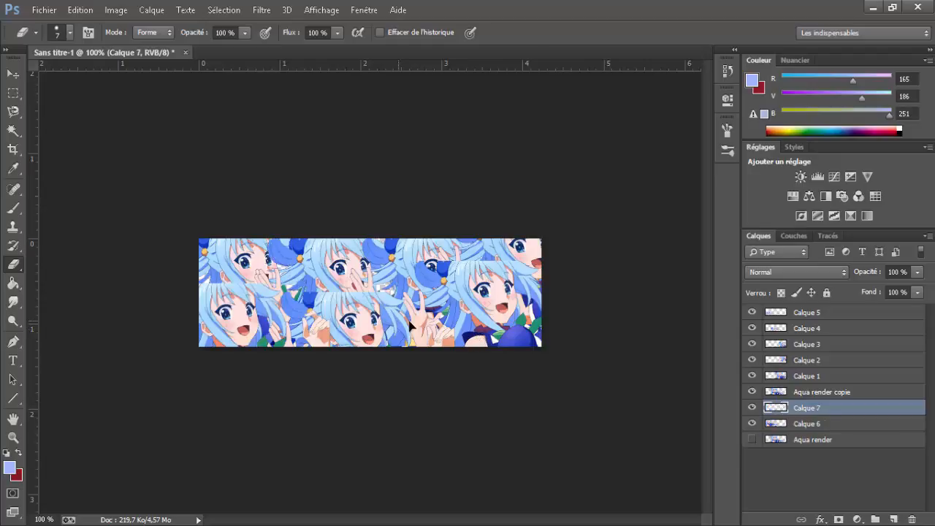
pyautogui.moveTo(427, 331); pyautogui.dragTo(559, 369)
pyautogui.moveTo(830, 406); pyautogui.dragTo(822, 308)
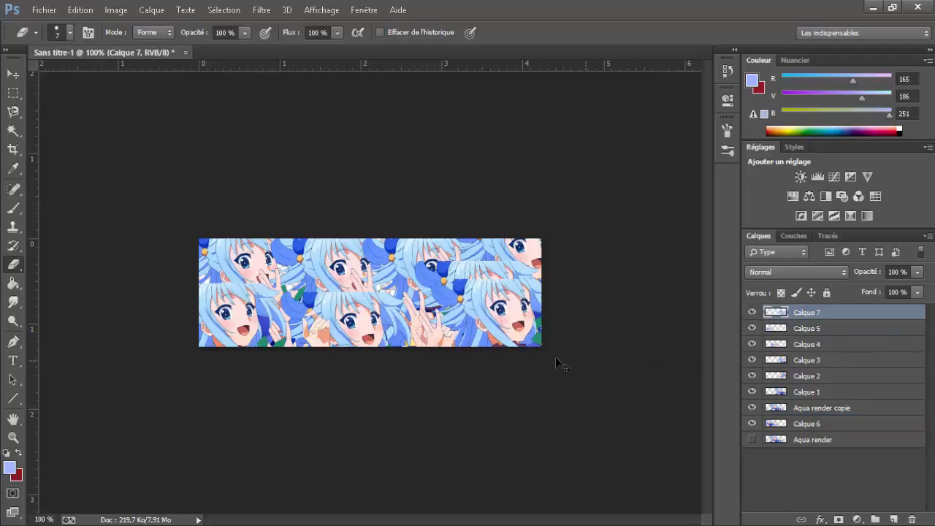
pyautogui.moveTo(501, 348); pyautogui.dragTo(503, 357)
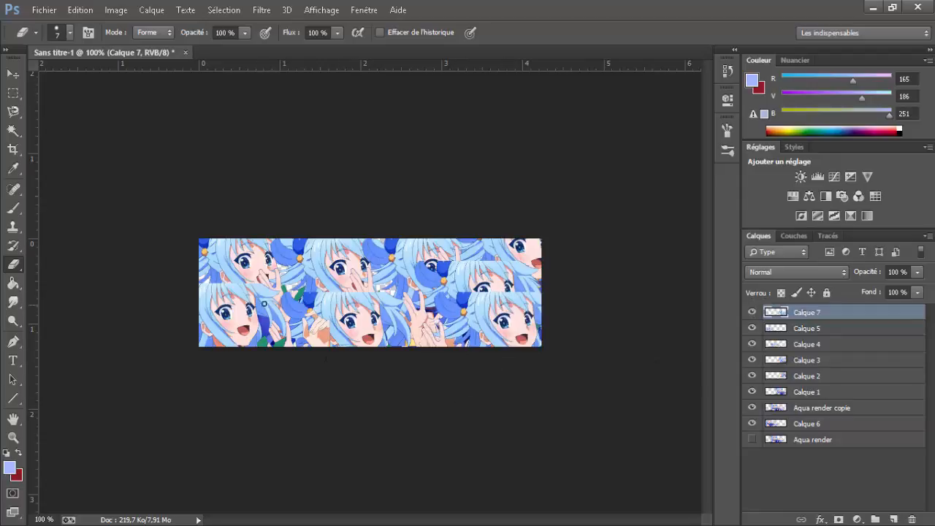
# Step: Cover the lower half of the banner with four more pasted copies and merge all visible layers
pyautogui.hotkey('ctrl', 'v')
pyautogui.moveTo(344, 331); pyautogui.dragTo(490, 379)
pyautogui.hotkey('ctrl', 'v')
pyautogui.hotkey('ctrl', 'v')
pyautogui.hotkey('ctrl', 'v')
pyautogui.moveTo(265, 359); pyautogui.dragTo(250, 376)
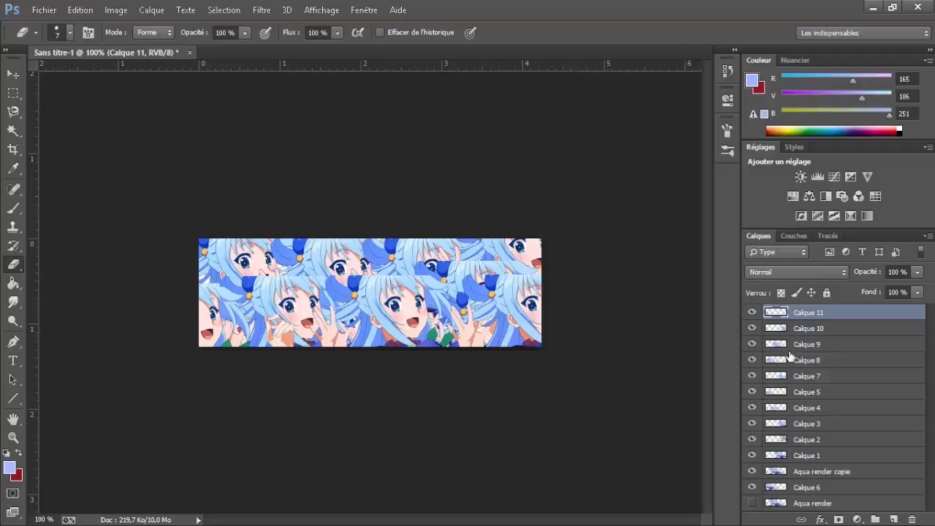
pyautogui.rightClick(819, 312)
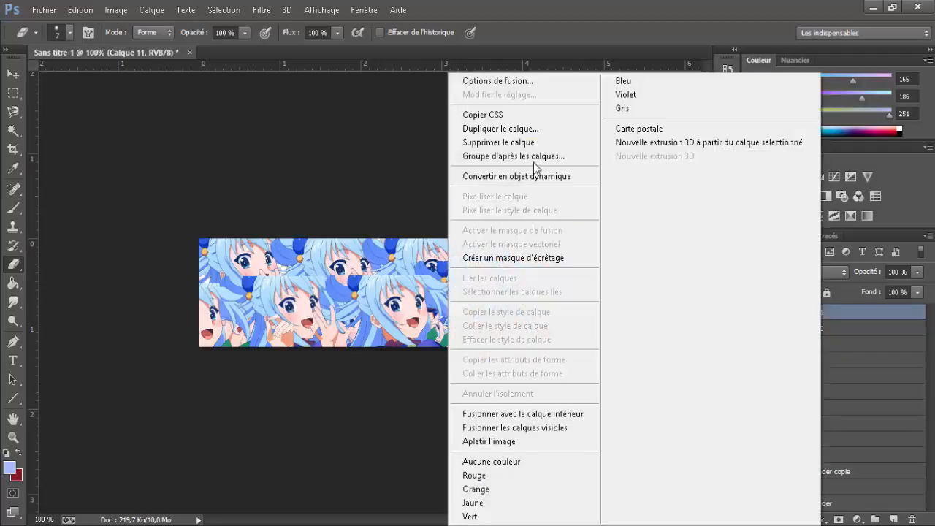
pyautogui.click(535, 427)
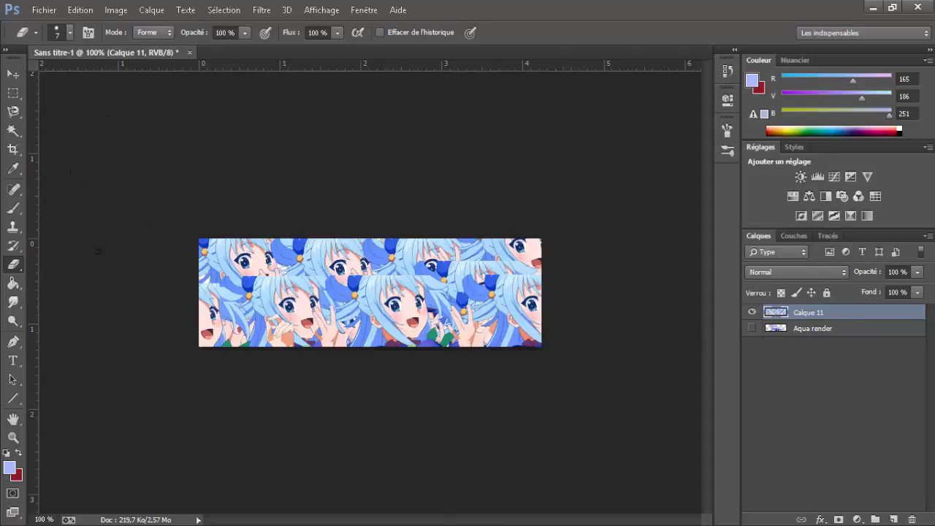
# Step: Activate the Smudge tool (Outil Doigt) for the merged layer
pyautogui.click(19, 306)
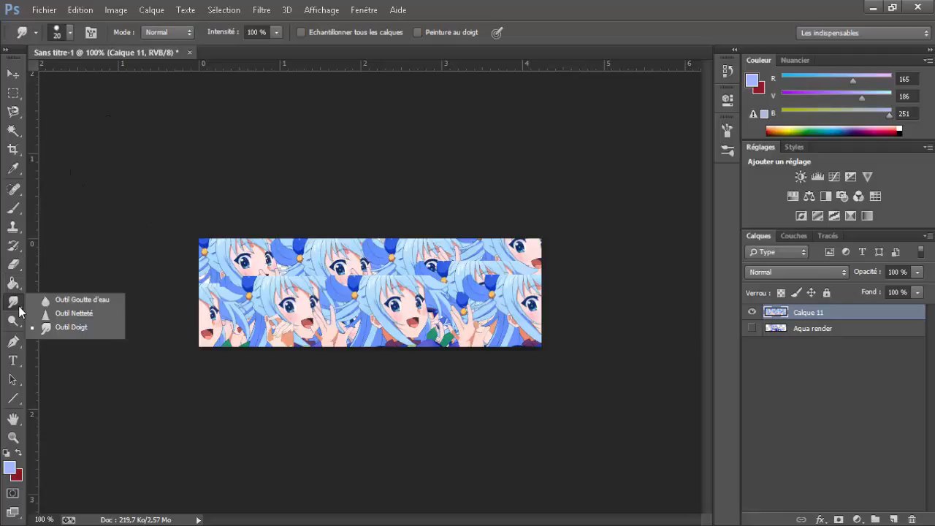
pyautogui.click(64, 328)
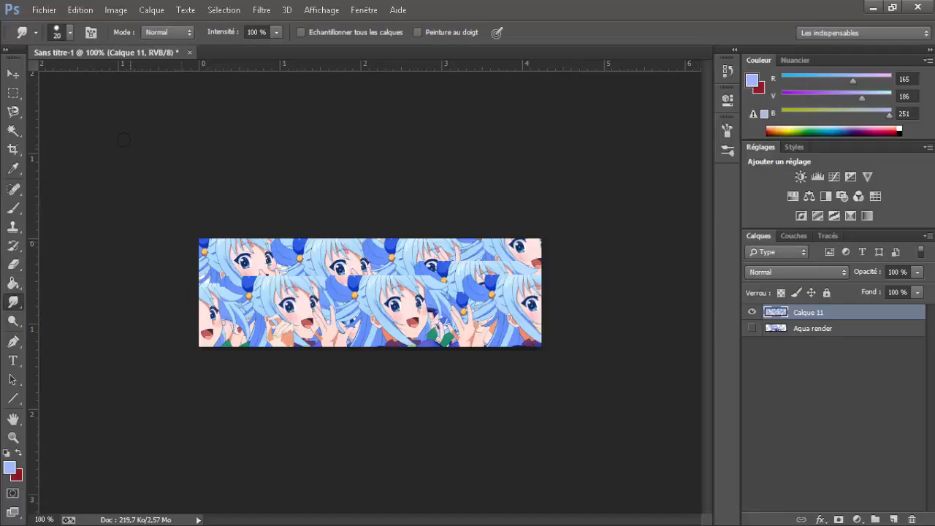
# Step: Review the Smudge brush's tip, shape dynamics, scattering, transfer, smoothing and size settings
pyautogui.click(91, 32)
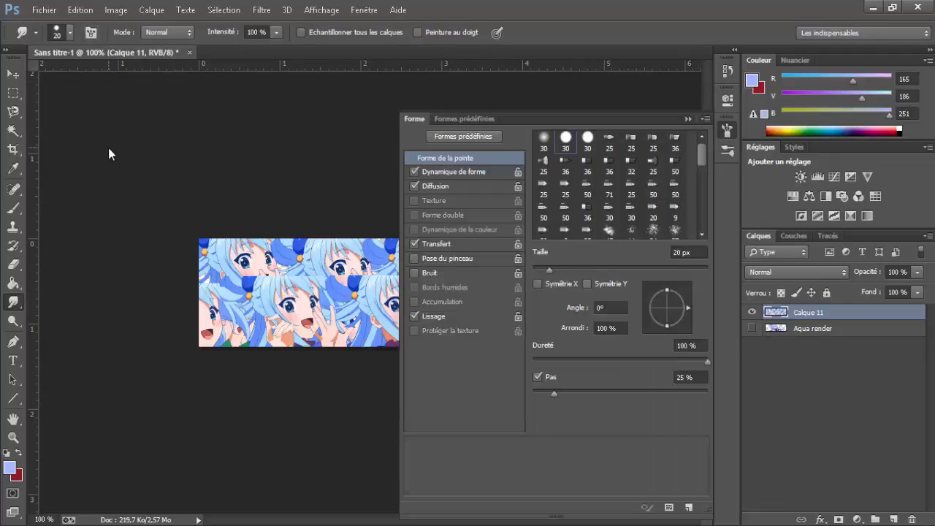
pyautogui.click(451, 170)
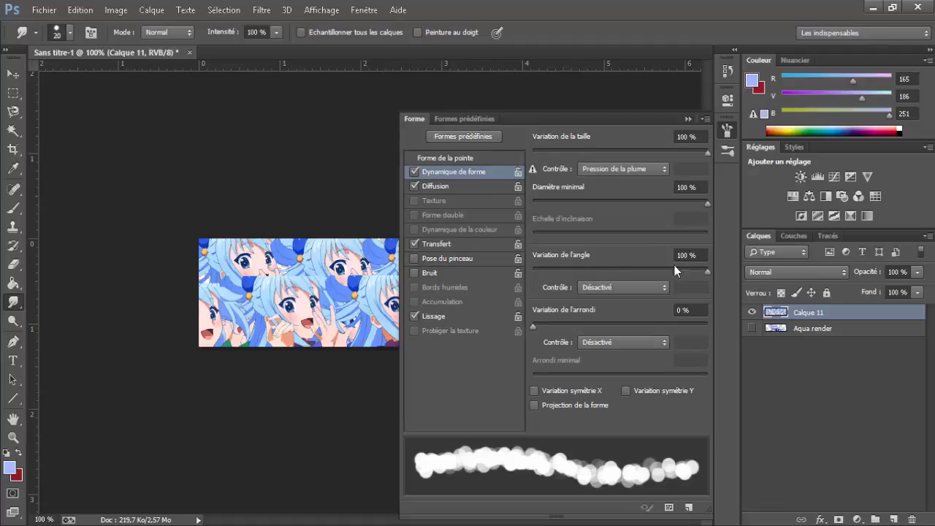
pyautogui.click(453, 189)
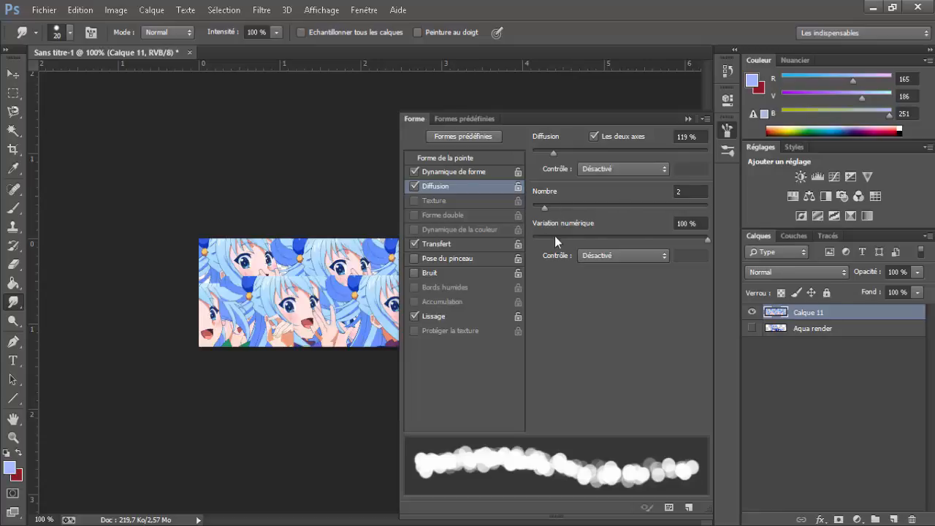
pyautogui.click(486, 247)
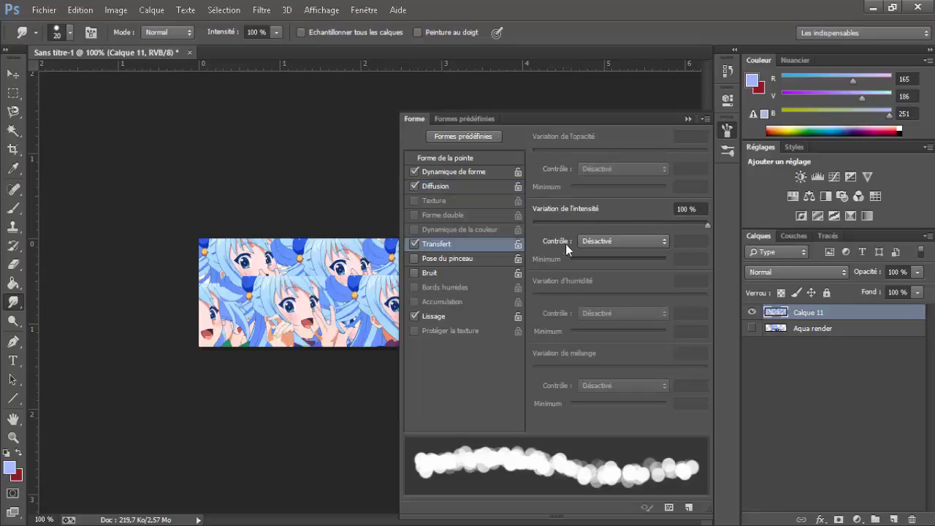
pyautogui.click(449, 314)
pyautogui.click(71, 33)
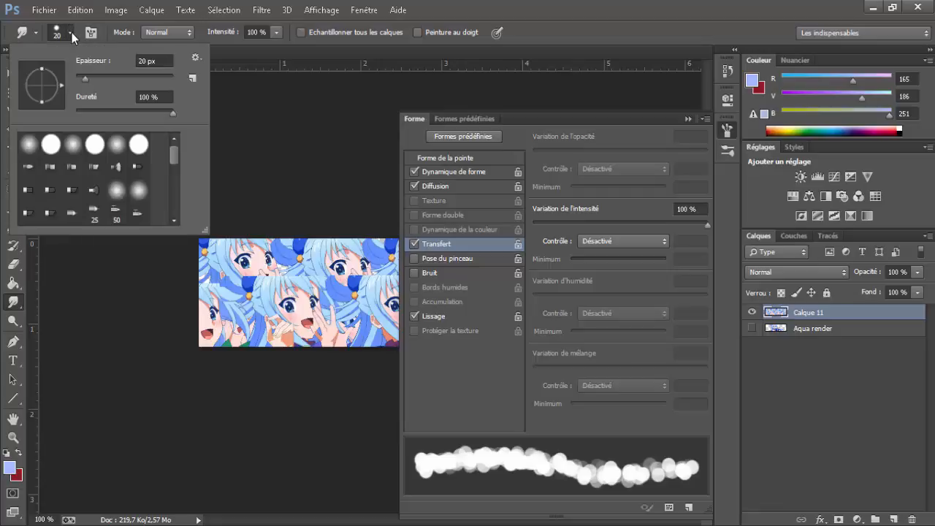
pyautogui.click(72, 32)
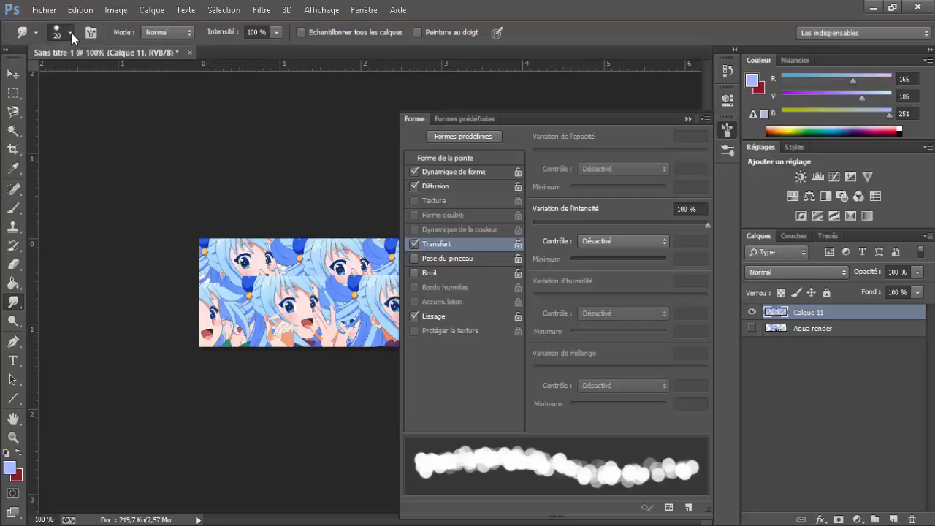
pyautogui.click(687, 118)
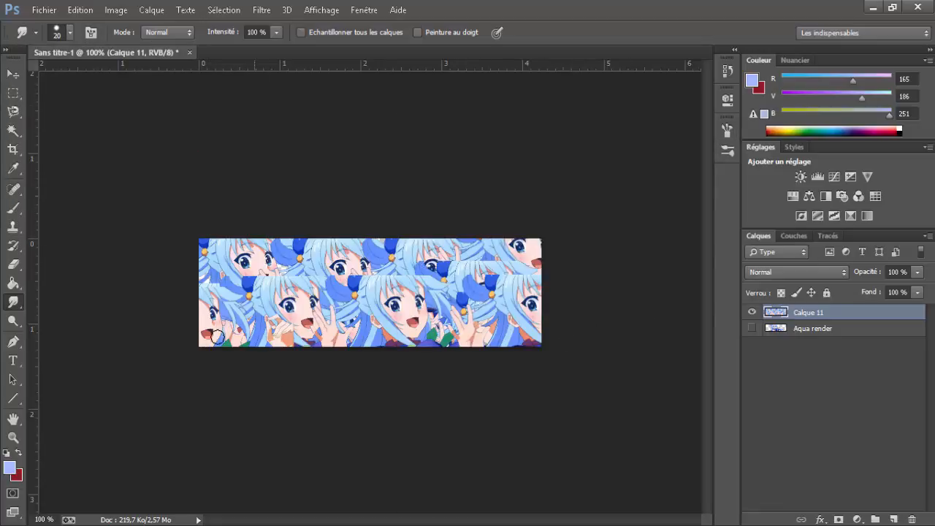
# Step: Smudge the lower two thirds of the merged layer into soft, blended patches of colour across the banner's full width
pyautogui.moveTo(218, 337)
pyautogui.mouseDown()
pyautogui.moveTo(573, 340)
pyautogui.moveTo(299, 344)
pyautogui.moveTo(186, 334)
pyautogui.moveTo(244, 327)
pyautogui.moveTo(500, 334)
pyautogui.moveTo(533, 323)
pyautogui.moveTo(261, 323)
pyautogui.moveTo(193, 304)
pyautogui.moveTo(235, 300)
pyautogui.moveTo(328, 297)
pyautogui.moveTo(494, 316)
pyautogui.moveTo(527, 302)
pyautogui.mouseUp()
pyautogui.moveTo(292, 313)
pyautogui.mouseDown()
pyautogui.moveTo(192, 285)
pyautogui.moveTo(324, 277)
pyautogui.moveTo(482, 297)
pyautogui.moveTo(540, 287)
pyautogui.moveTo(306, 288)
pyautogui.moveTo(203, 274)
pyautogui.mouseUp()
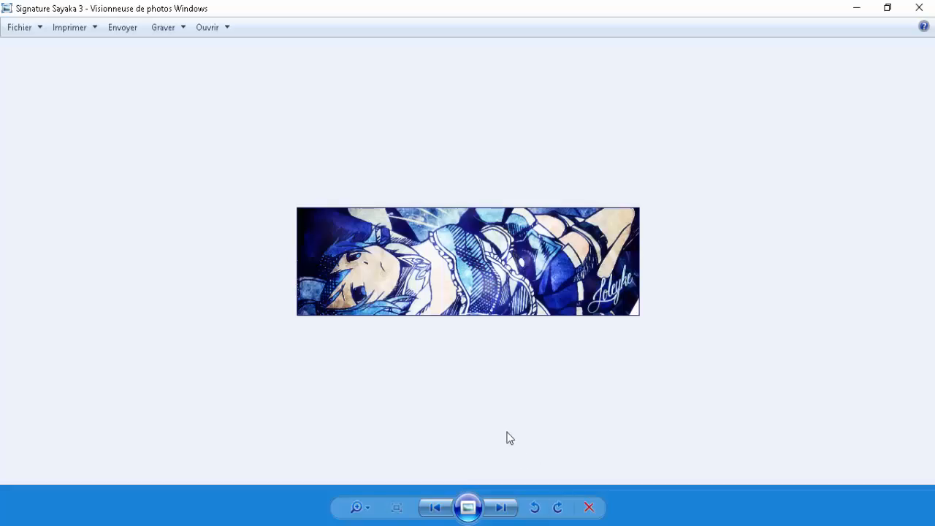
# Step: Switch to Windows Photo Viewer, examine the backgrounds of the finished example signatures, and return to Photoshop
pyautogui.press('Right')
pyautogui.press('Right')
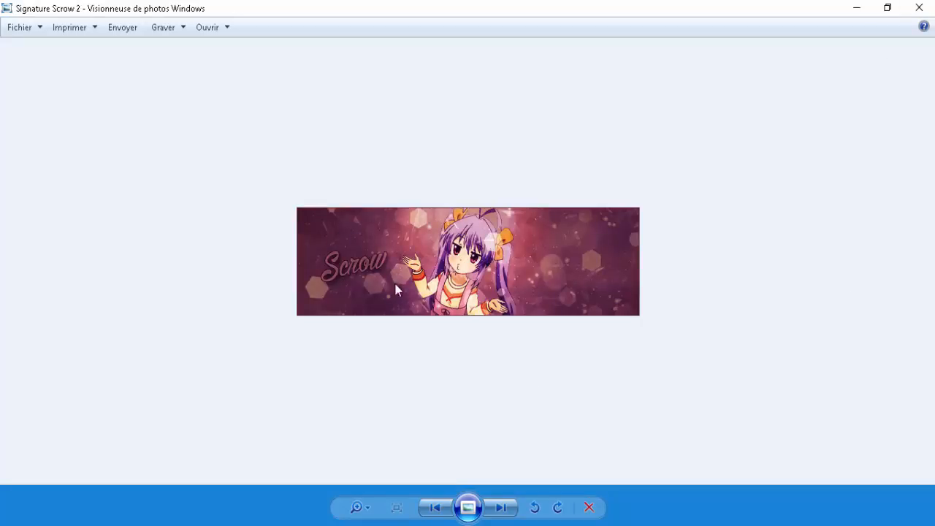
pyautogui.press('Right')
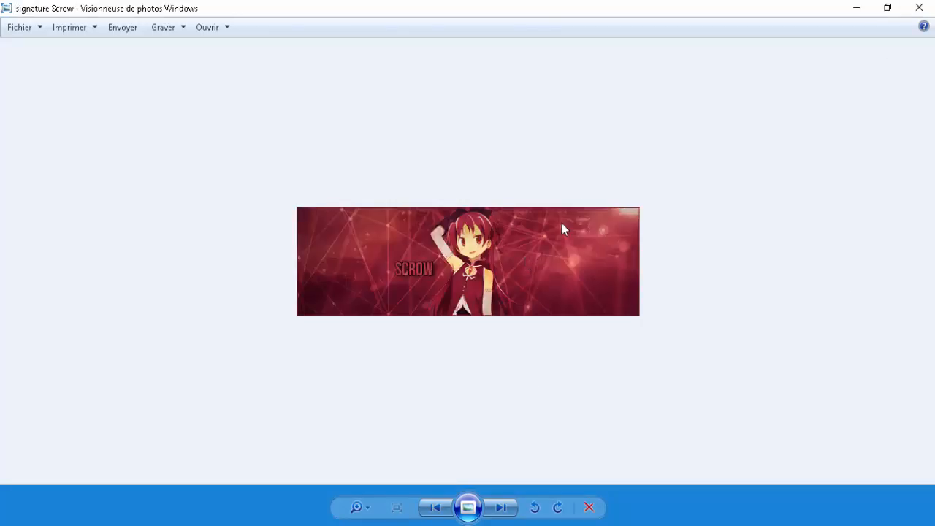
pyautogui.press('Right')
pyautogui.press('Right')
pyautogui.press('Right')
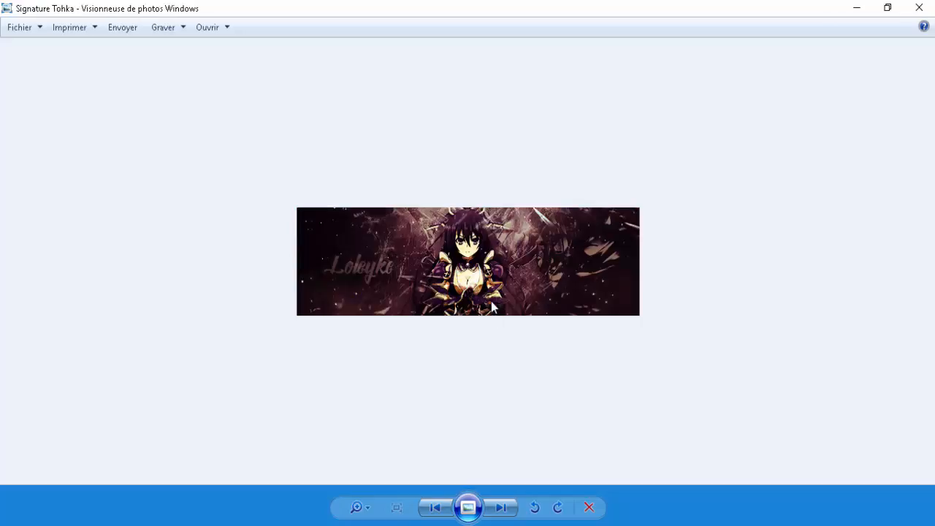
pyautogui.press('Right')
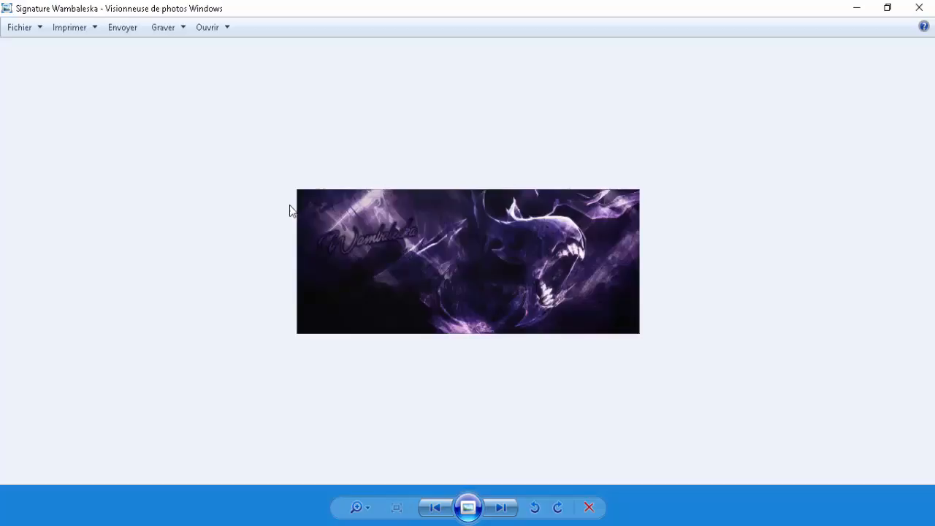
pyautogui.press('Left')
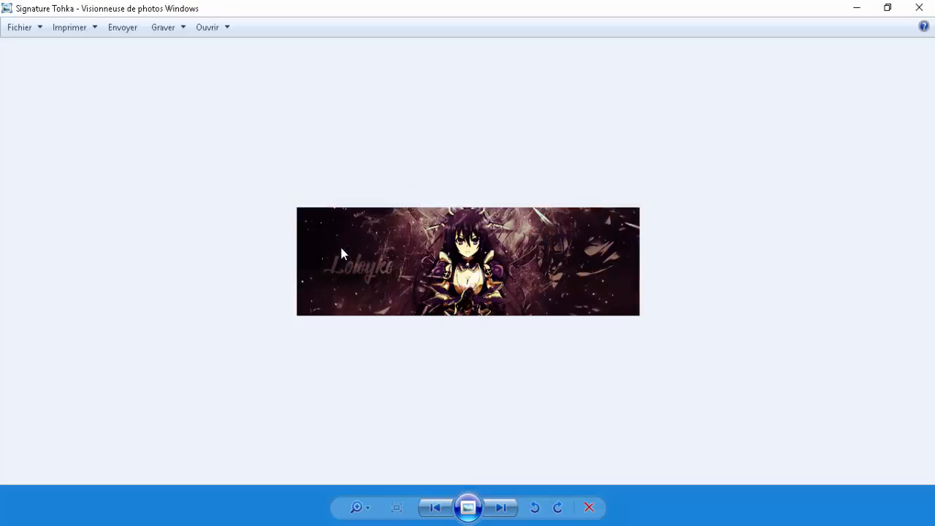
pyautogui.press('Right')
pyautogui.press('Left')
pyautogui.press('Right')
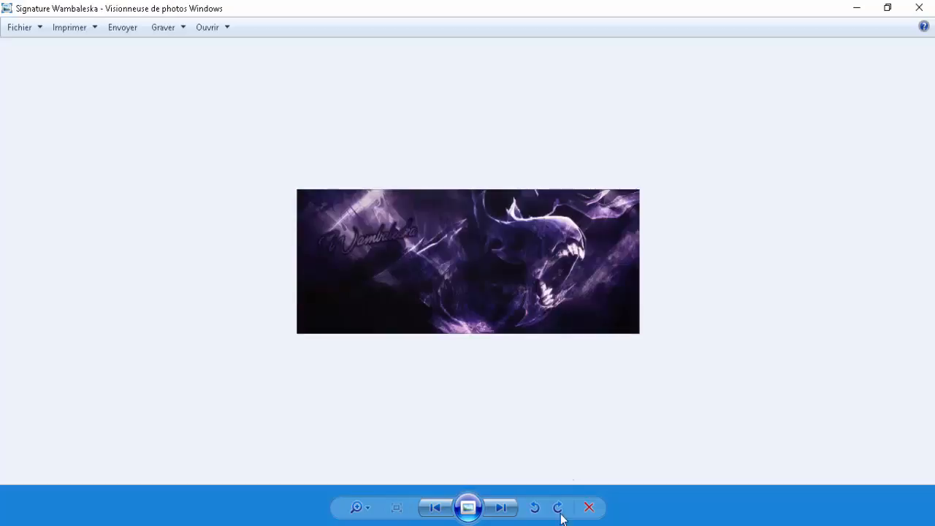
pyautogui.click(522, 479)
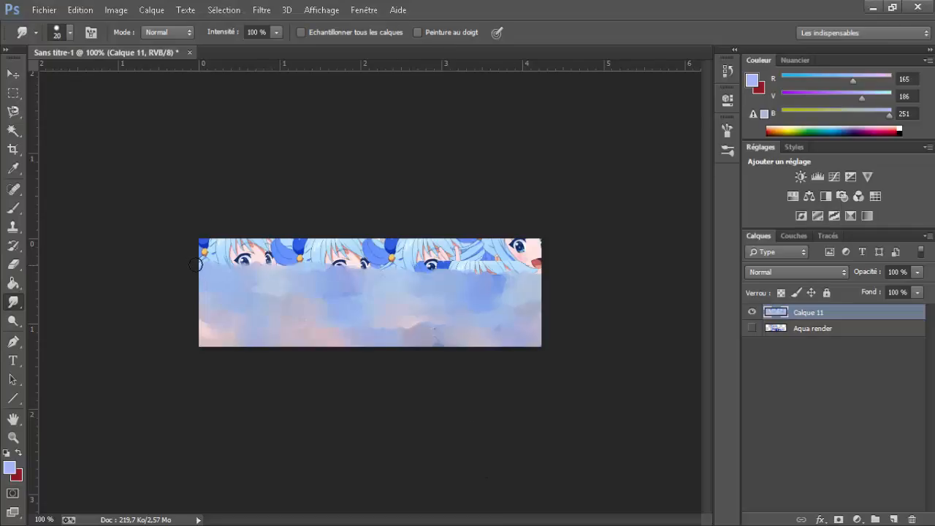
# Step: Smudge the remaining upper strip of Calque 11 and blend it into the already smudged area
pyautogui.moveTo(195, 264); pyautogui.dragTo(505, 251)
pyautogui.moveTo(557, 268)
pyautogui.mouseDown()
pyautogui.moveTo(342, 266)
pyautogui.moveTo(216, 253)
pyautogui.moveTo(192, 239)
pyautogui.moveTo(550, 249)
pyautogui.moveTo(531, 345)
pyautogui.moveTo(427, 352)
pyautogui.moveTo(197, 336)
pyautogui.moveTo(410, 318)
pyautogui.moveTo(530, 337)
pyautogui.moveTo(403, 339)
pyautogui.moveTo(392, 333)
pyautogui.moveTo(522, 308)
pyautogui.moveTo(298, 288)
pyautogui.moveTo(251, 271)
pyautogui.moveTo(349, 237)
pyautogui.moveTo(504, 254)
pyautogui.moveTo(535, 247)
pyautogui.moveTo(479, 279)
pyautogui.moveTo(437, 269)
pyautogui.moveTo(498, 293)
pyautogui.moveTo(409, 309)
pyautogui.mouseUp()
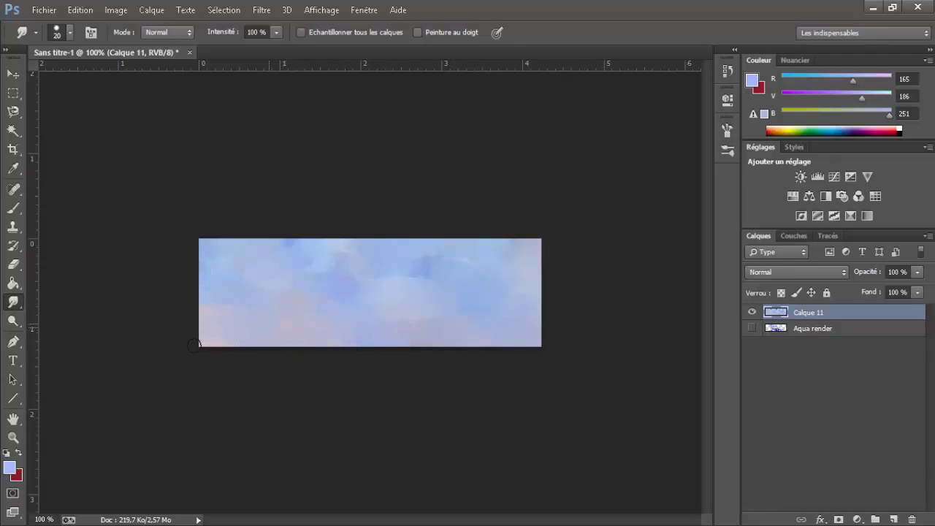
pyautogui.hotkey('ctrl', 'v')
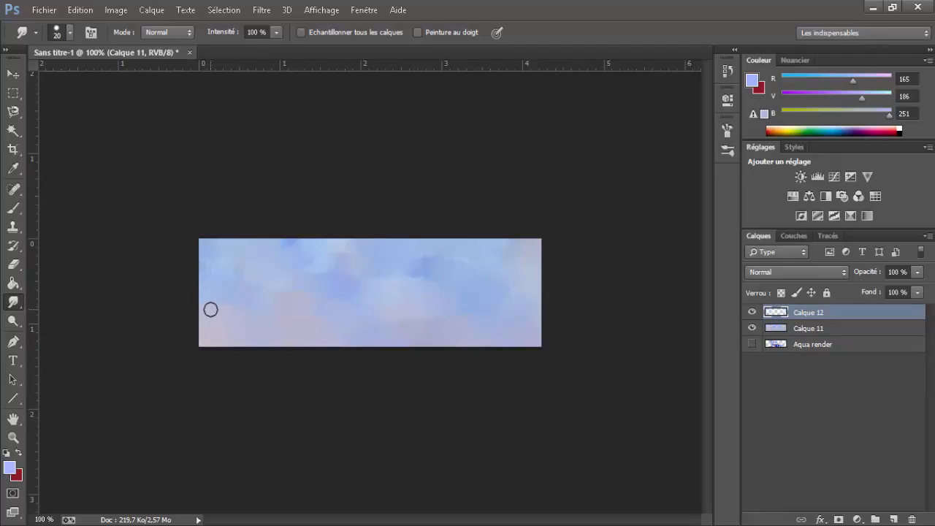
pyautogui.moveTo(391, 322); pyautogui.dragTo(293, 385)
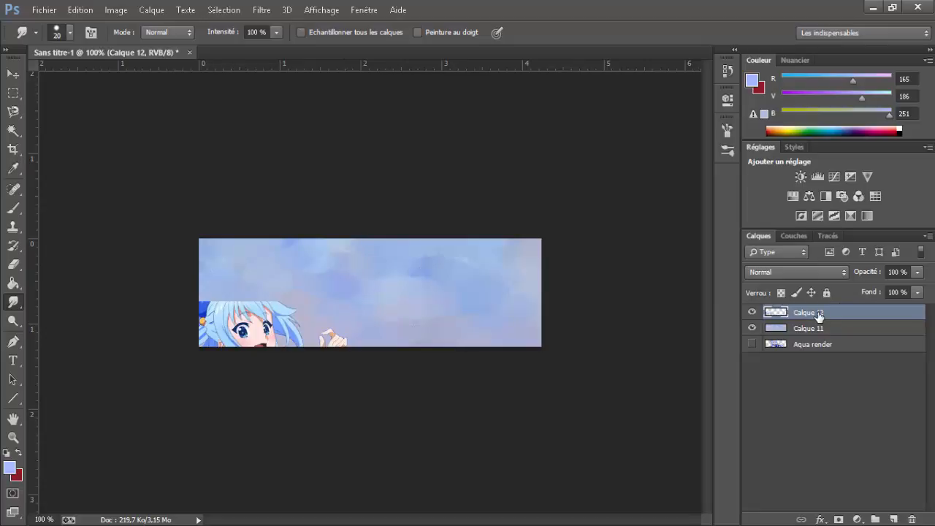
pyautogui.hotkey('ctrl', 'alt', 'z')
pyautogui.hotkey('ctrl', 'alt', 'z')
pyautogui.hotkey('ctrl', 'alt', 'z')
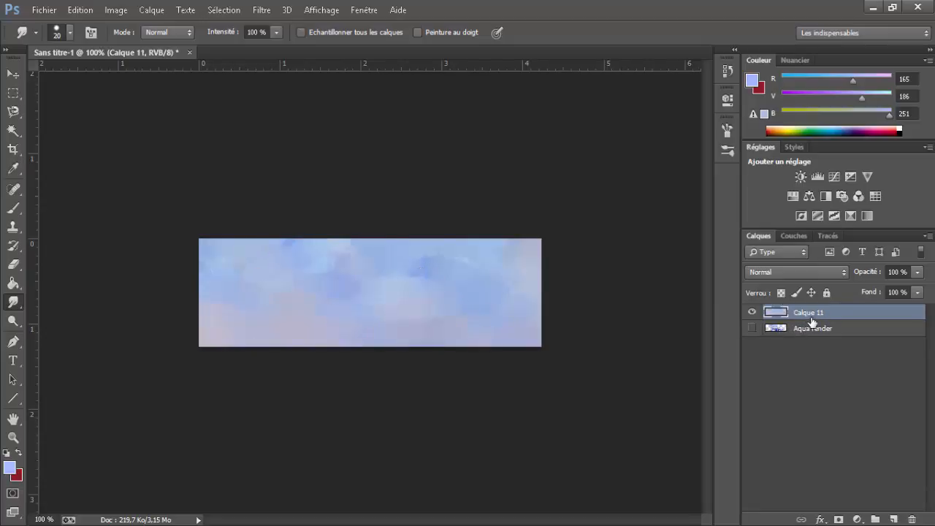
# Step: Show the Aqua render layer and move it above Calque 11
pyautogui.click(751, 328)
pyautogui.moveTo(814, 332); pyautogui.dragTo(811, 312)
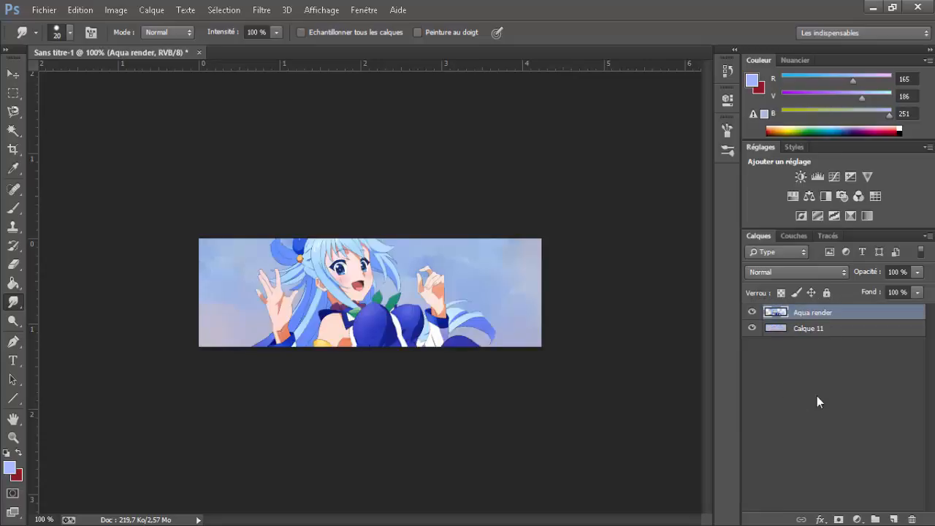
# Step: Duplicate the smudged background layer Calque 11 and move the copy above Aqua render in the layer stack
pyautogui.rightClick(851, 331)
pyautogui.click(856, 357)
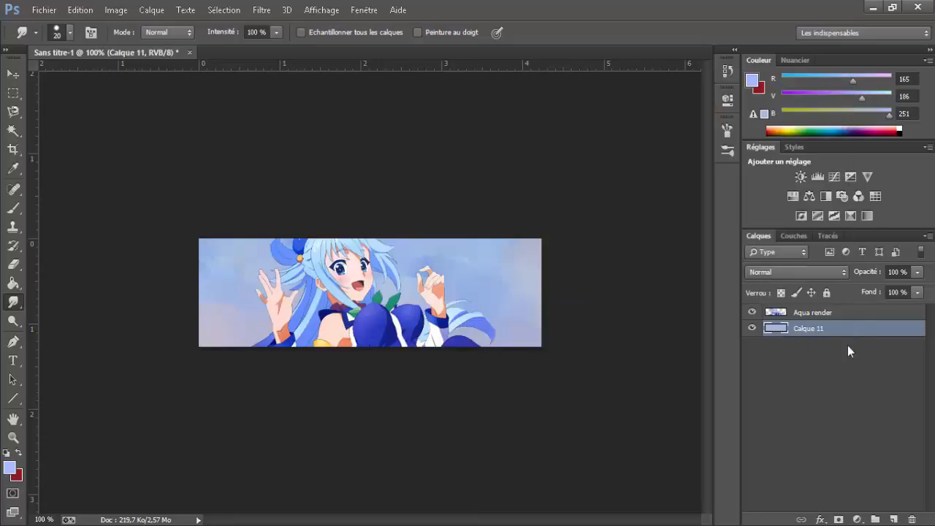
pyautogui.rightClick(851, 332)
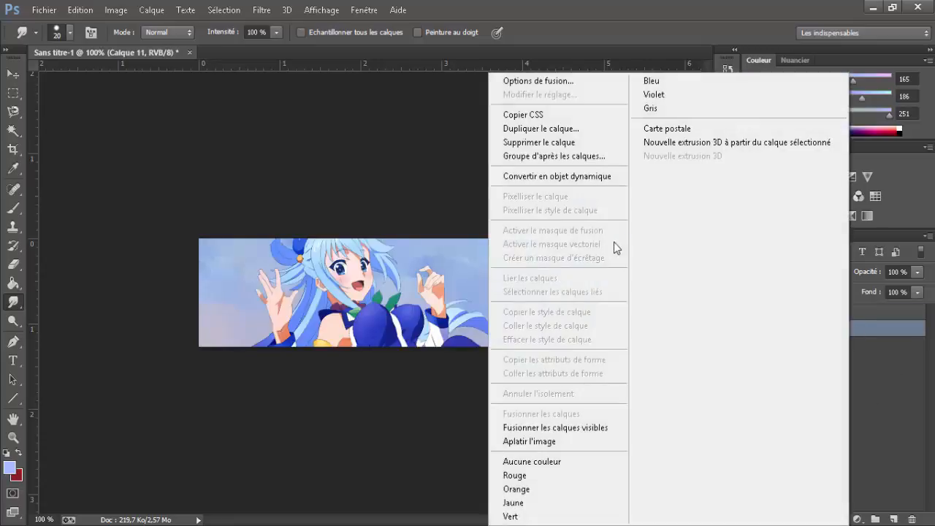
pyautogui.click(547, 128)
pyautogui.click(604, 162)
pyautogui.moveTo(812, 329); pyautogui.dragTo(805, 310)
pyautogui.moveTo(788, 348); pyautogui.dragTo(788, 308)
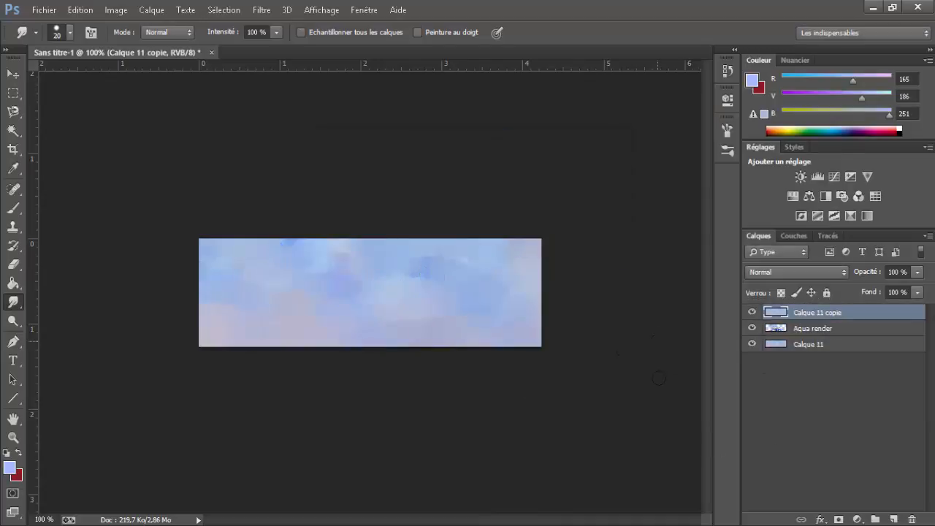
# Step: Load the Aqua render layer's outline as a selection and make Calque 11 copie the active layer
pyautogui.click(786, 382)
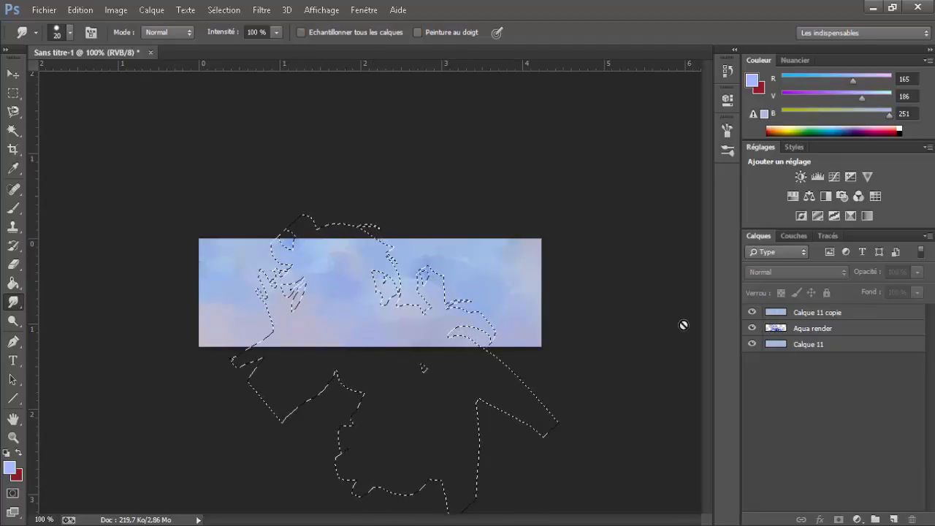
pyautogui.click(799, 314)
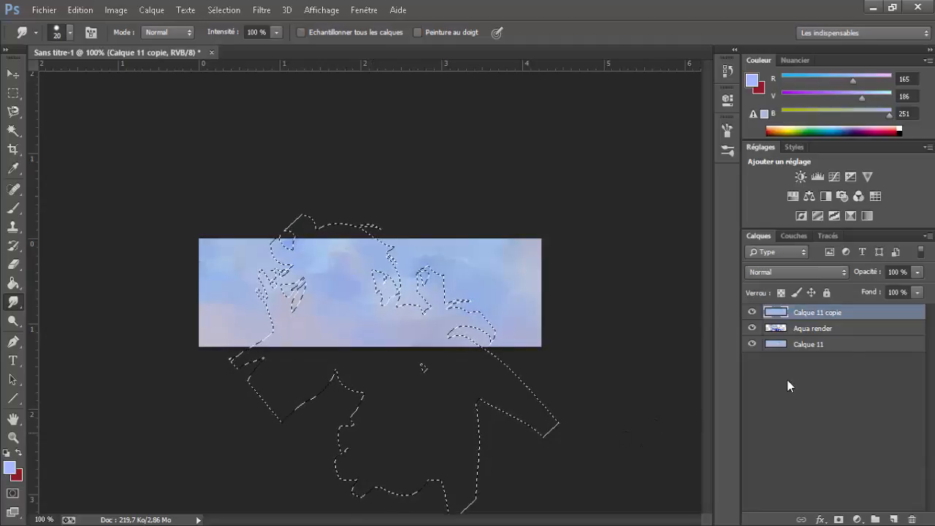
# Step: Erase Calque 11 copie inside the selection with a 35 px eraser, leaving only a thin strip along the banner's bottom edge
pyautogui.click(13, 265)
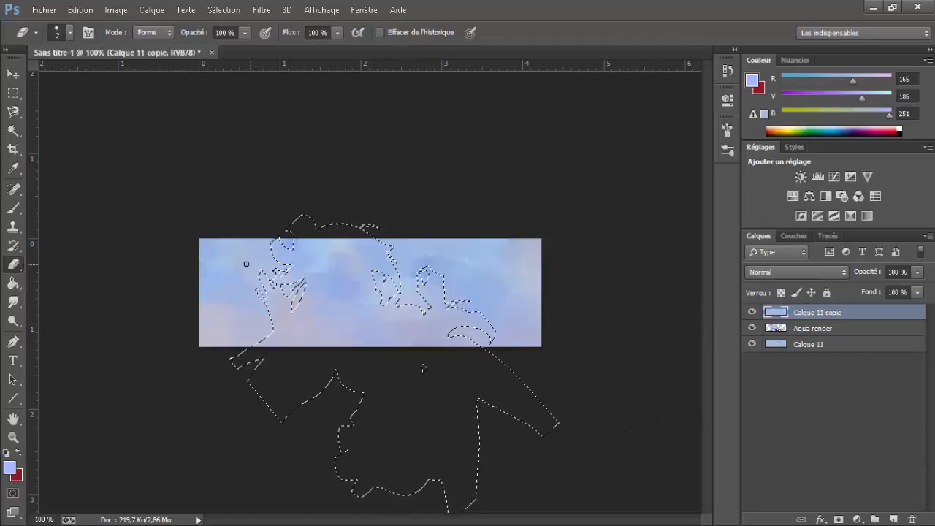
pyautogui.press(']')
pyautogui.press(']')
pyautogui.press(']')
pyautogui.press(']')
pyautogui.press(']')
pyautogui.press(']')
pyautogui.press(']')
pyautogui.press(']')
pyautogui.press(']')
pyautogui.press(']')
pyautogui.press(']')
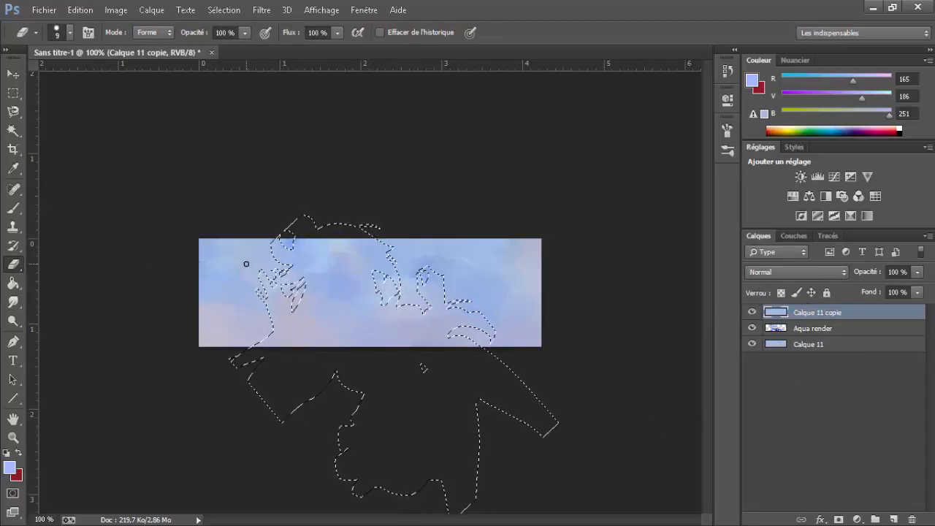
pyautogui.moveTo(299, 235)
pyautogui.mouseDown()
pyautogui.moveTo(276, 245)
pyautogui.moveTo(338, 248)
pyautogui.moveTo(398, 245)
pyautogui.mouseUp()
pyautogui.moveTo(219, 267)
pyautogui.mouseDown()
pyautogui.moveTo(473, 258)
pyautogui.moveTo(211, 284)
pyautogui.moveTo(511, 276)
pyautogui.moveTo(249, 279)
pyautogui.moveTo(429, 287)
pyautogui.moveTo(138, 312)
pyautogui.moveTo(442, 291)
pyautogui.mouseUp()
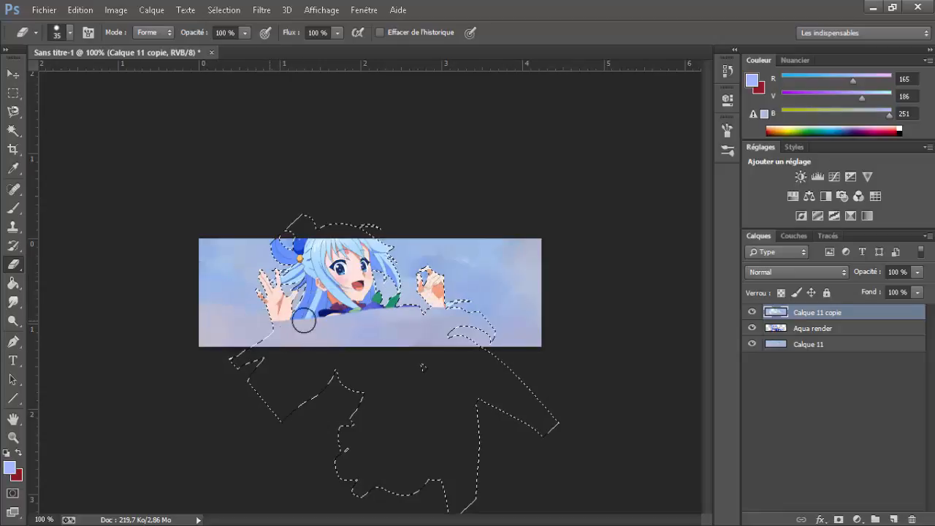
pyautogui.moveTo(303, 320); pyautogui.dragTo(496, 298)
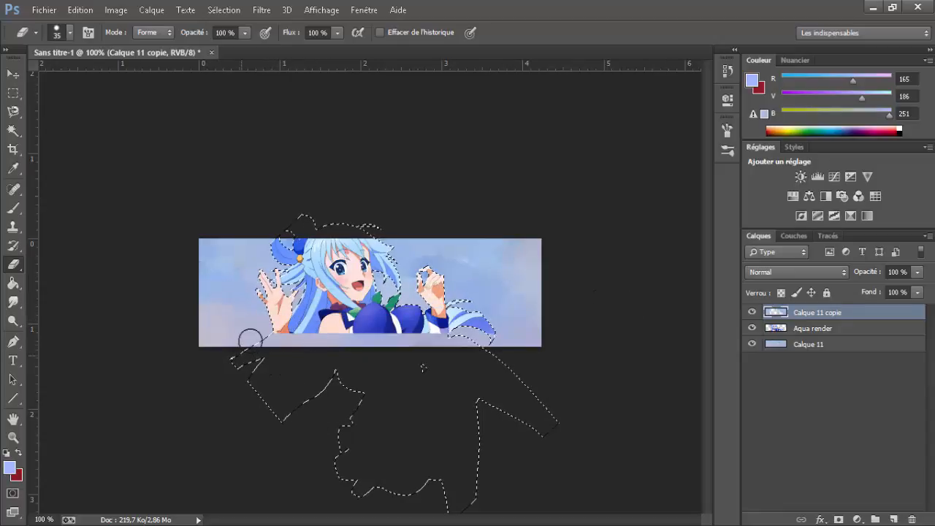
pyautogui.moveTo(302, 324); pyautogui.dragTo(471, 334)
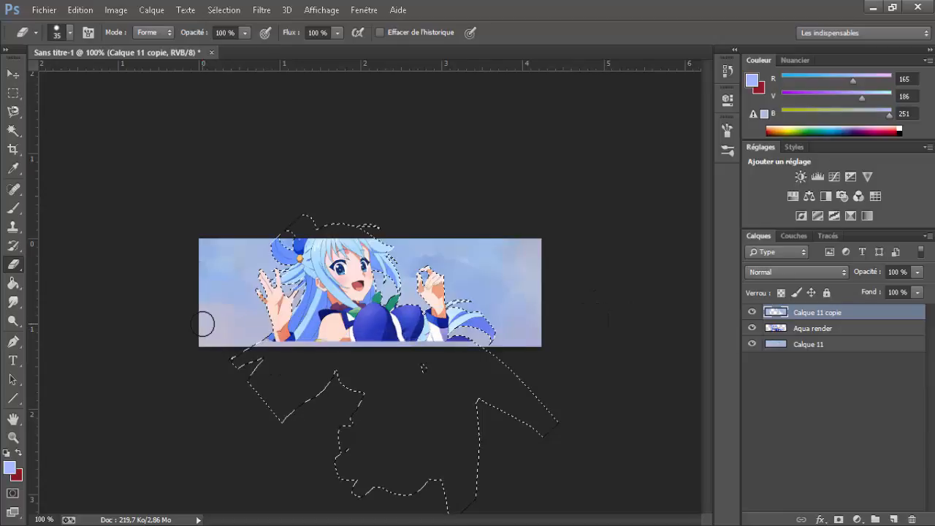
# Step: Smudge the strip left on Calque 11 copie along the character's lower edge within the selection, and deselect
pyautogui.click(13, 302)
pyautogui.moveTo(281, 337)
pyautogui.mouseDown()
pyautogui.moveTo(292, 360)
pyautogui.moveTo(299, 341)
pyautogui.moveTo(313, 347)
pyautogui.moveTo(309, 338)
pyautogui.moveTo(337, 366)
pyautogui.moveTo(317, 342)
pyautogui.moveTo(361, 372)
pyautogui.mouseUp()
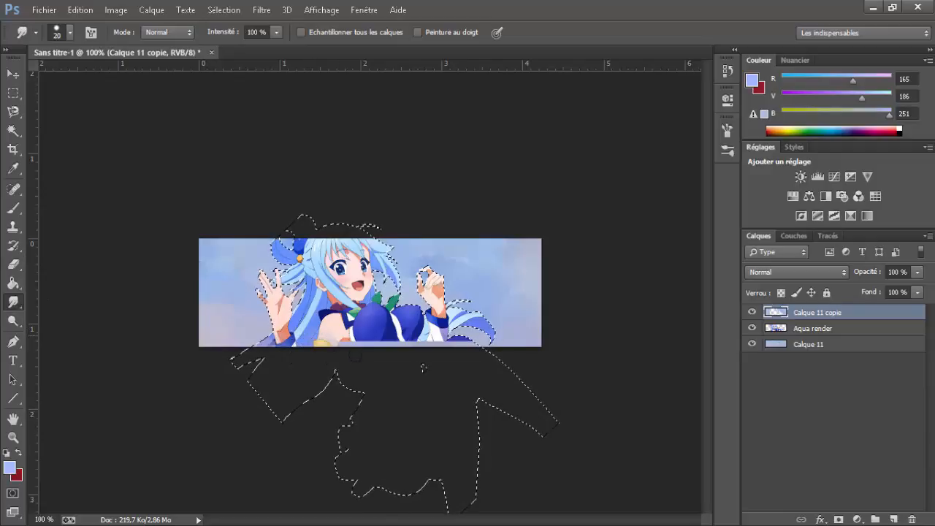
pyautogui.moveTo(333, 339)
pyautogui.mouseDown()
pyautogui.moveTo(386, 360)
pyautogui.moveTo(370, 338)
pyautogui.moveTo(457, 368)
pyautogui.moveTo(415, 338)
pyautogui.moveTo(480, 369)
pyautogui.moveTo(433, 325)
pyautogui.moveTo(482, 363)
pyautogui.mouseUp()
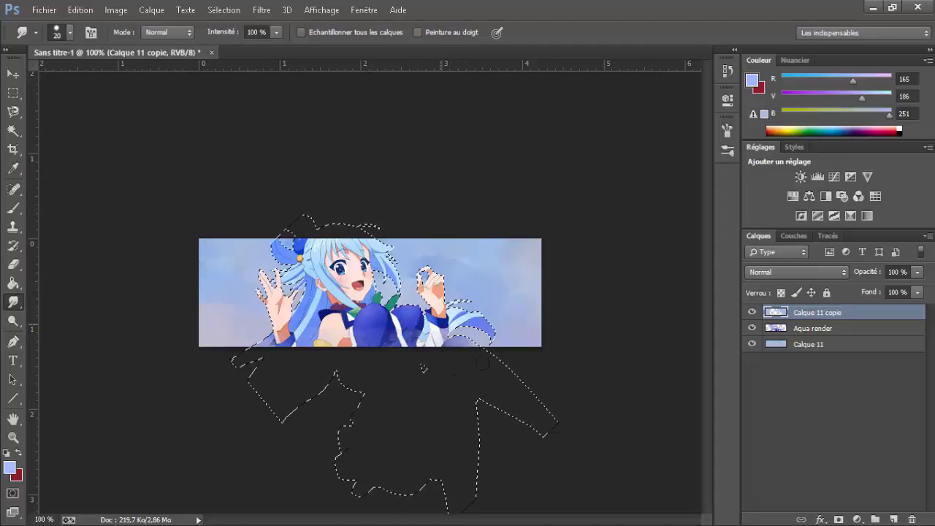
pyautogui.moveTo(439, 327)
pyautogui.mouseDown()
pyautogui.moveTo(465, 357)
pyautogui.moveTo(461, 350)
pyautogui.moveTo(490, 357)
pyautogui.mouseUp()
pyautogui.hotkey('ctrl', 'z')
pyautogui.moveTo(441, 336); pyautogui.dragTo(497, 369)
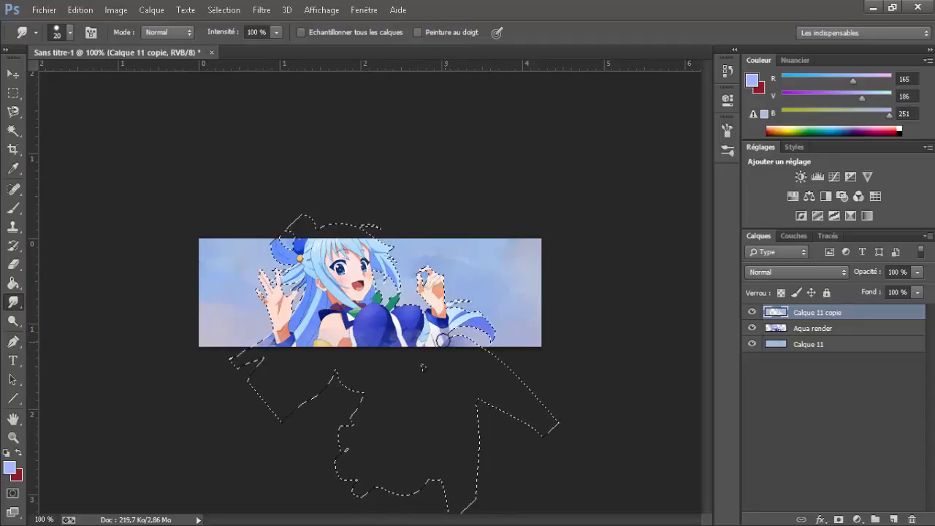
pyautogui.hotkey('ctrl', 'd')
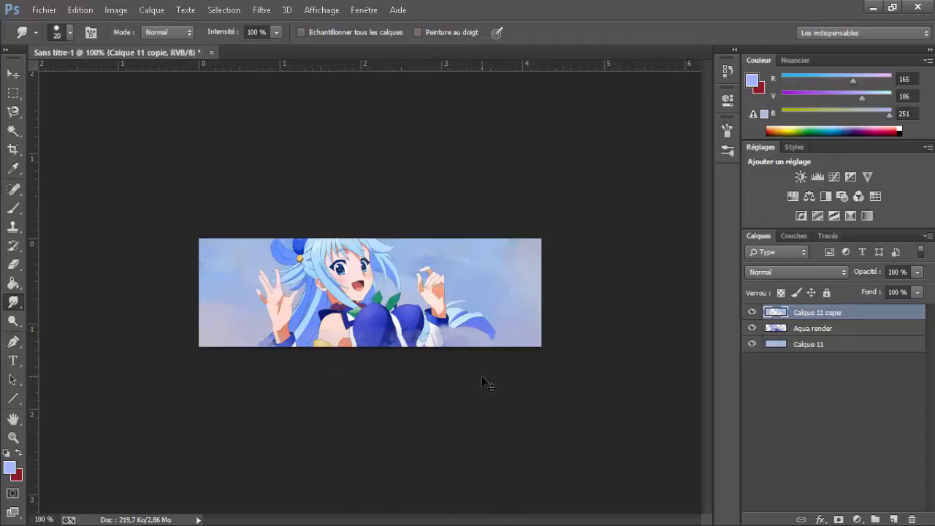
# Step: Smudge Calque 11 copie over the lower hair strands and dress to soften the character's transition into the background
pyautogui.moveTo(436, 329)
pyautogui.mouseDown()
pyautogui.moveTo(484, 369)
pyautogui.moveTo(448, 321)
pyautogui.moveTo(441, 368)
pyautogui.moveTo(441, 323)
pyautogui.moveTo(465, 349)
pyautogui.mouseUp()
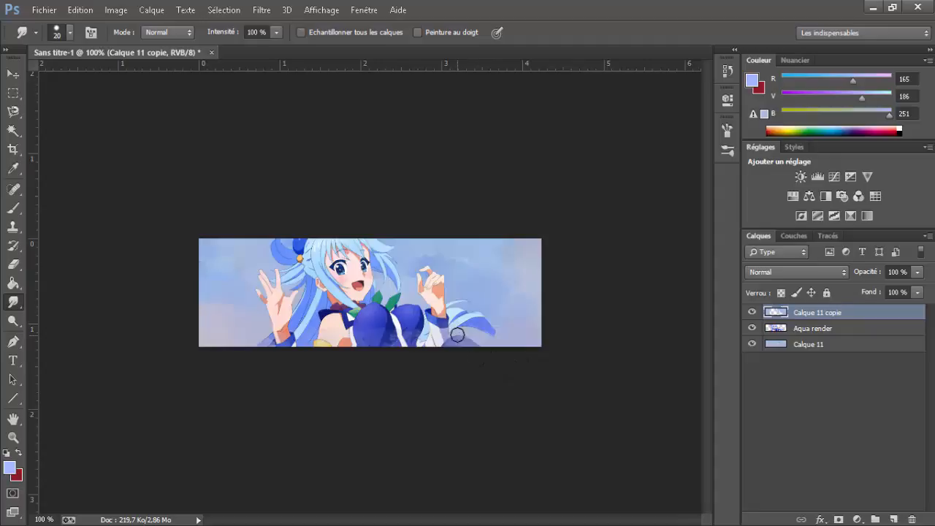
pyautogui.moveTo(458, 335)
pyautogui.mouseDown()
pyautogui.moveTo(468, 356)
pyautogui.moveTo(527, 334)
pyautogui.moveTo(487, 324)
pyautogui.mouseUp()
pyautogui.moveTo(380, 323); pyautogui.dragTo(408, 352)
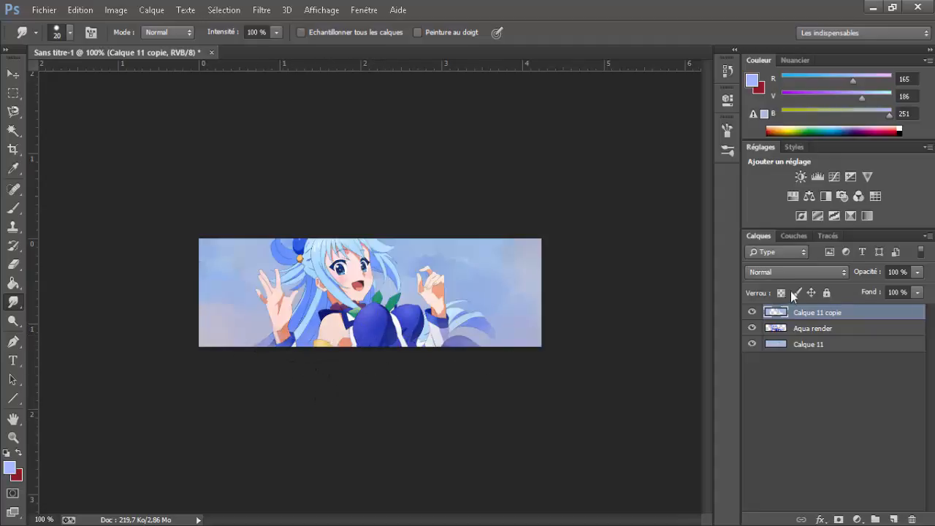
# Step: Toggle the visibility of Calque 11 copie to compare the character's lower edge with and without the smudged overlay
pyautogui.click(754, 313)
pyautogui.click(754, 313)
pyautogui.click(753, 313)
pyautogui.click(753, 313)
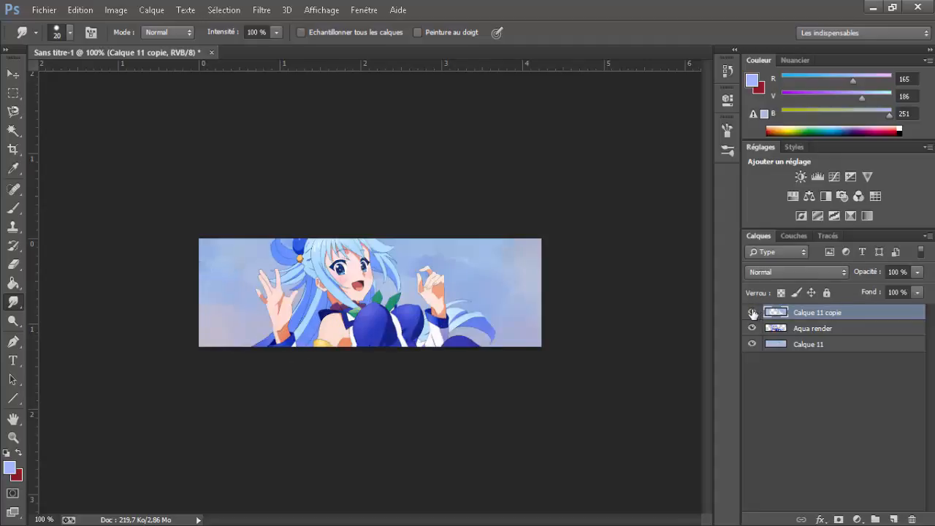
pyautogui.click(752, 314)
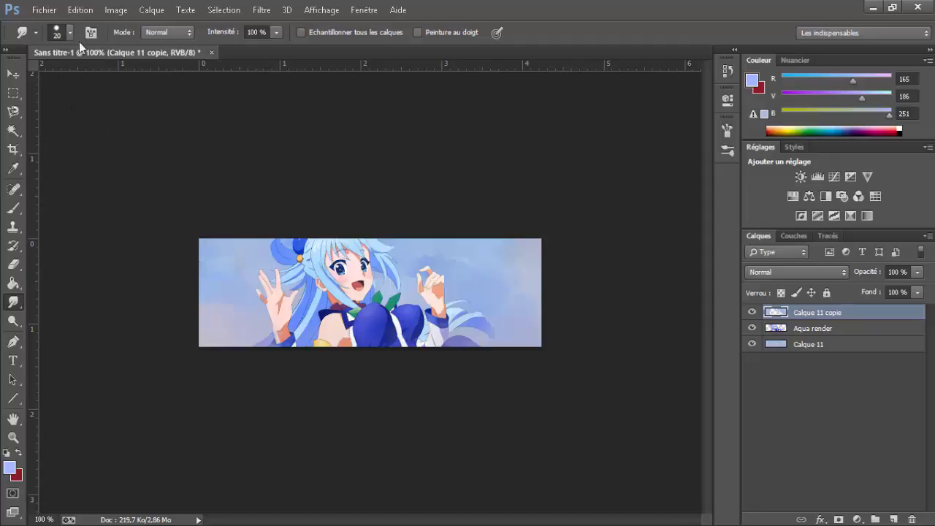
# Step: Place the embedded space image 5-mhV96LREJVkij9iWCwzncGVh0 from the Bureau > Test folder and enlarge it to cover the whole banner
pyautogui.click(44, 10)
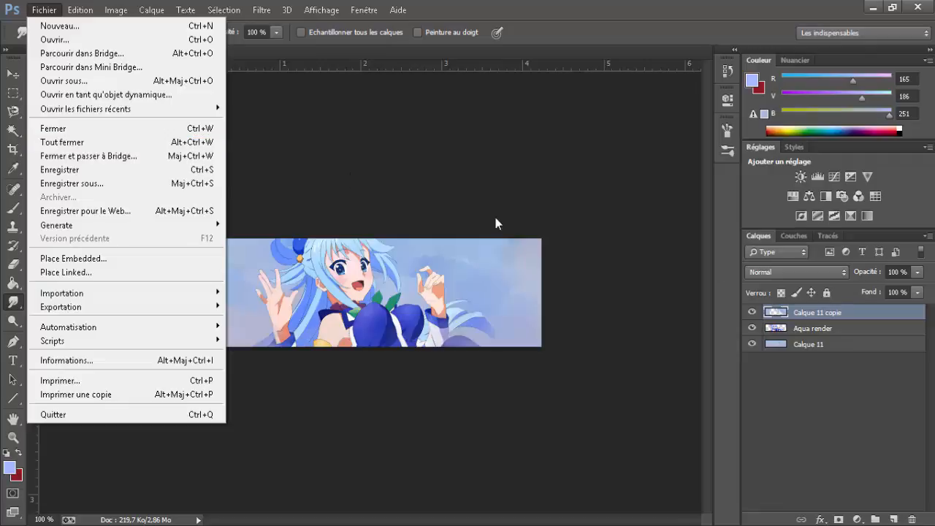
pyautogui.click(149, 256)
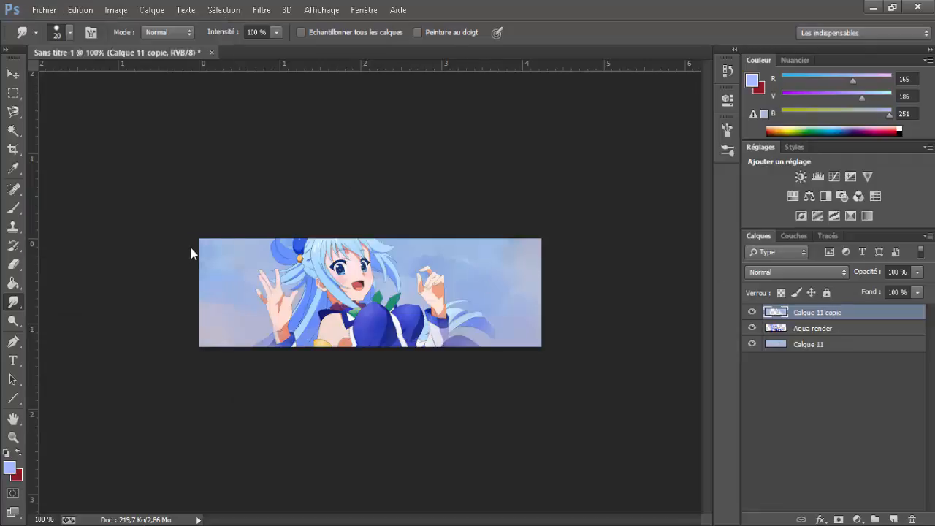
pyautogui.scroll(-1, 234, 194)
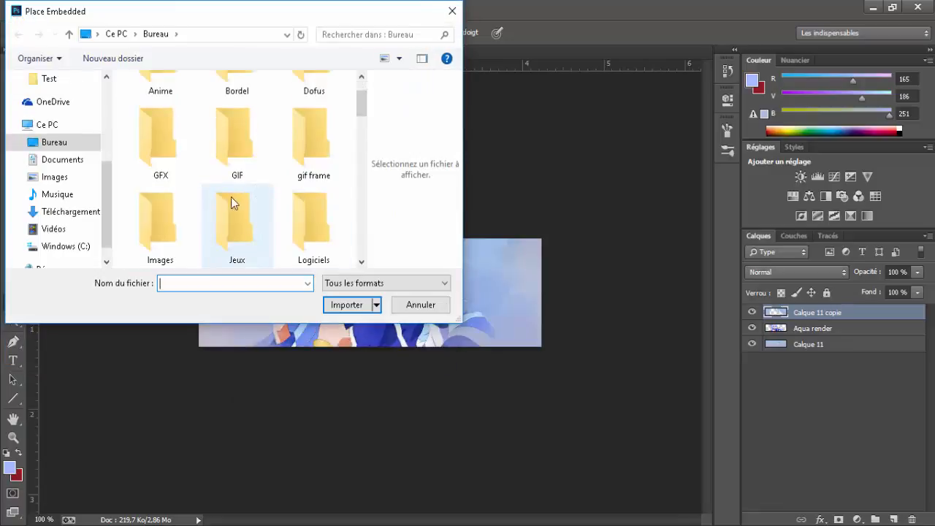
pyautogui.scroll(-3, 251, 218)
pyautogui.doubleClick(286, 181)
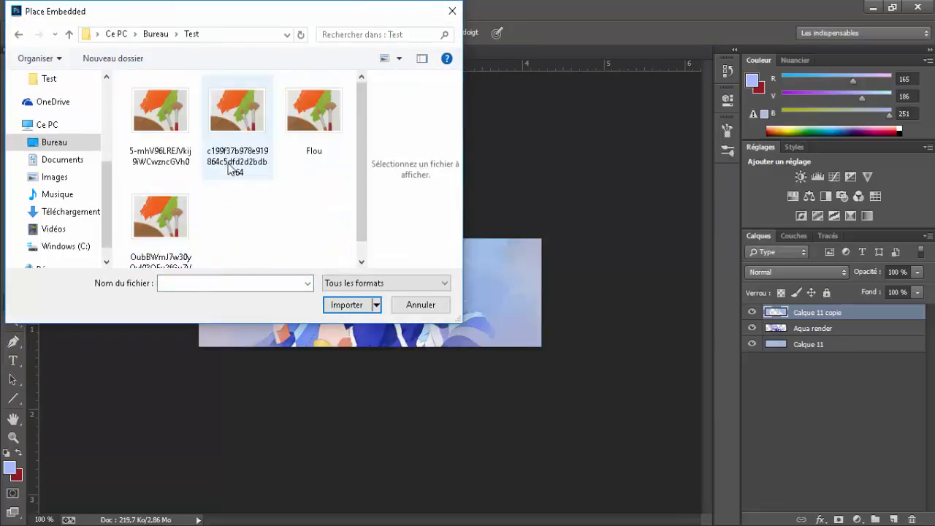
pyautogui.doubleClick(174, 155)
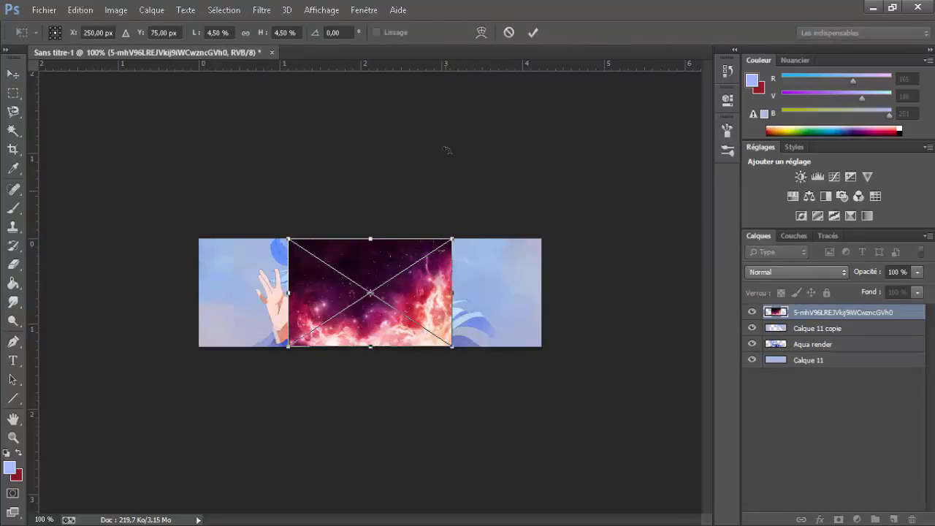
pyautogui.moveTo(453, 238); pyautogui.dragTo(555, 171)
pyautogui.click(531, 34)
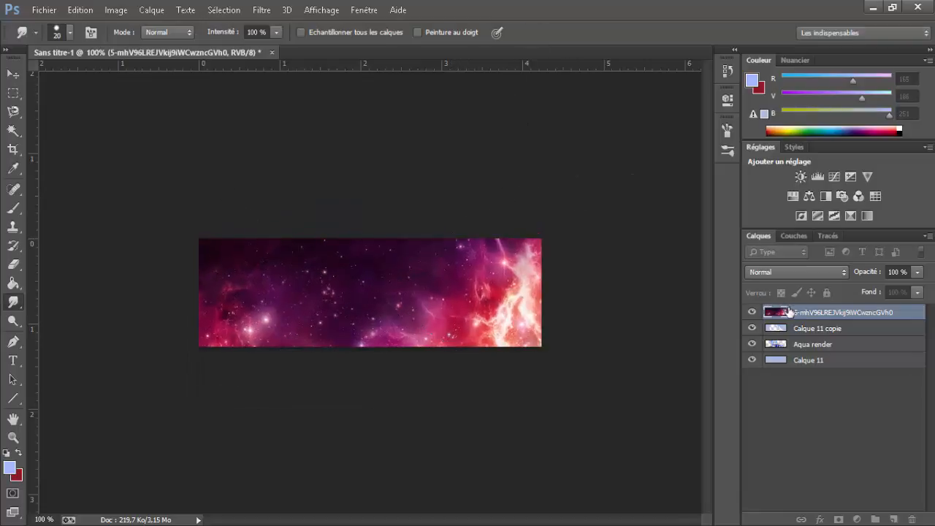
# Step: Hide the placed space image layer and sample the dress's dark blue, then the hair's light blue with the Eyedropper
pyautogui.click(752, 312)
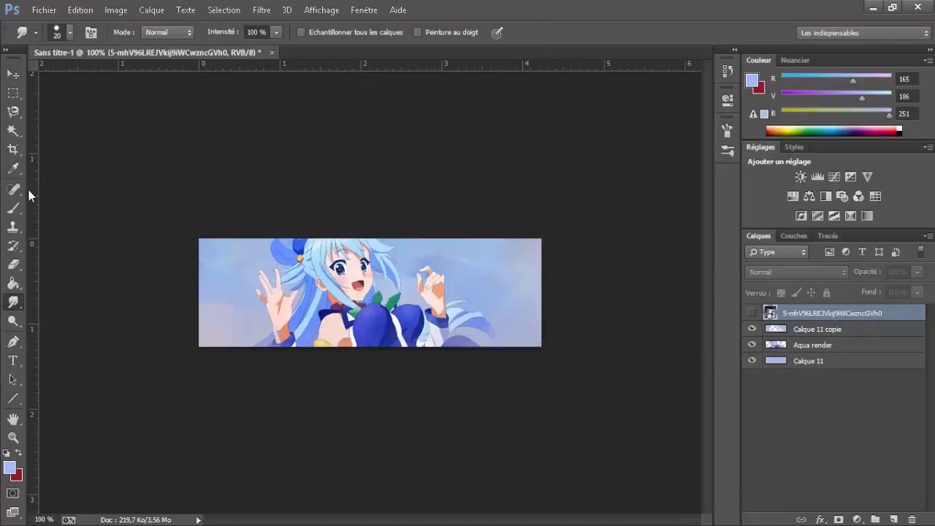
pyautogui.click(13, 167)
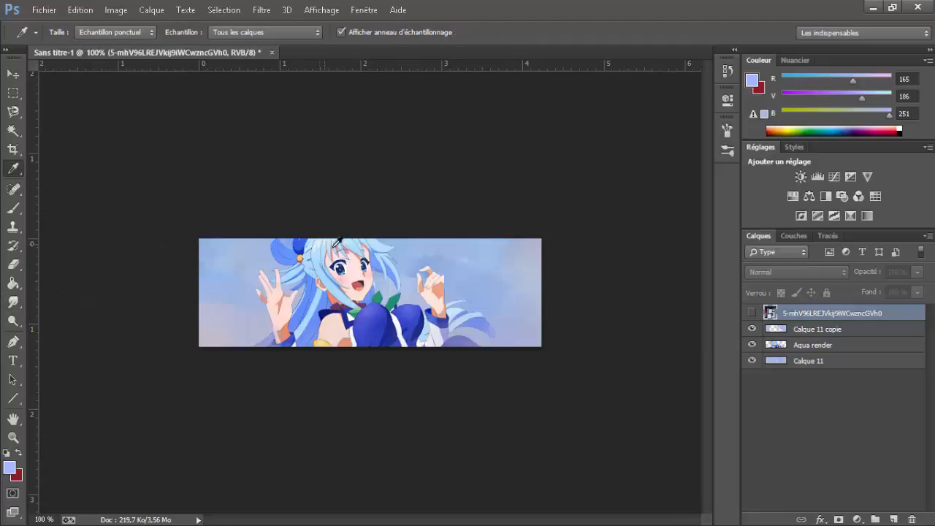
pyautogui.moveTo(372, 325); pyautogui.dragTo(381, 329)
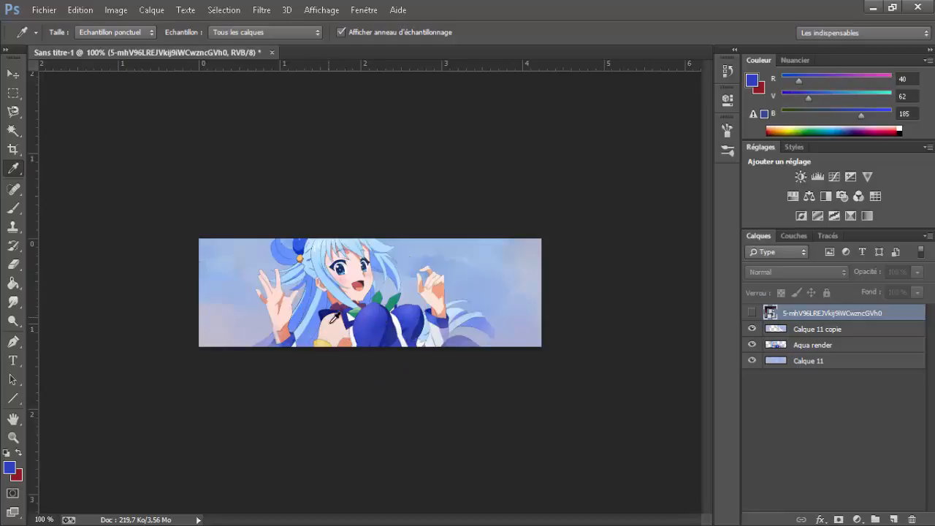
pyautogui.click(340, 286)
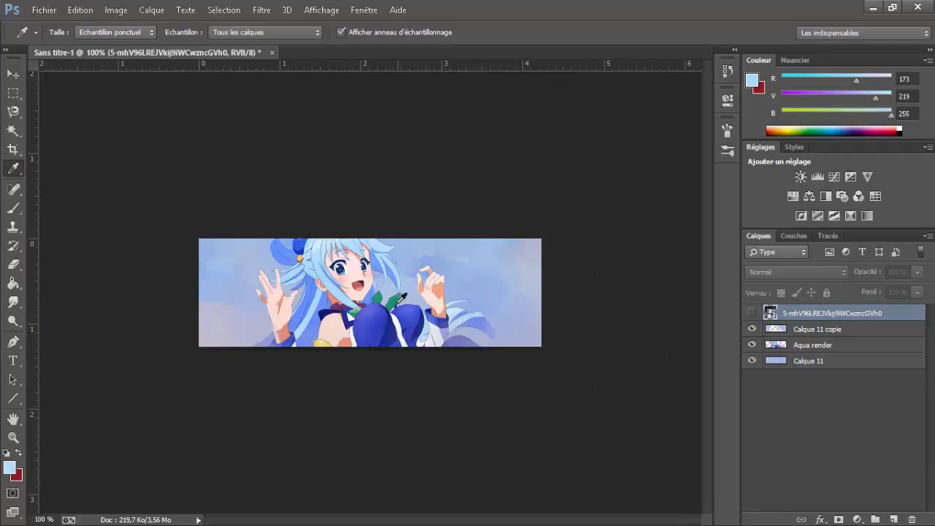
# Step: Switch to the Windows photo viewer and browse the finished signatures to examine how their colours and effects match the characters
pyautogui.click(526, 524)
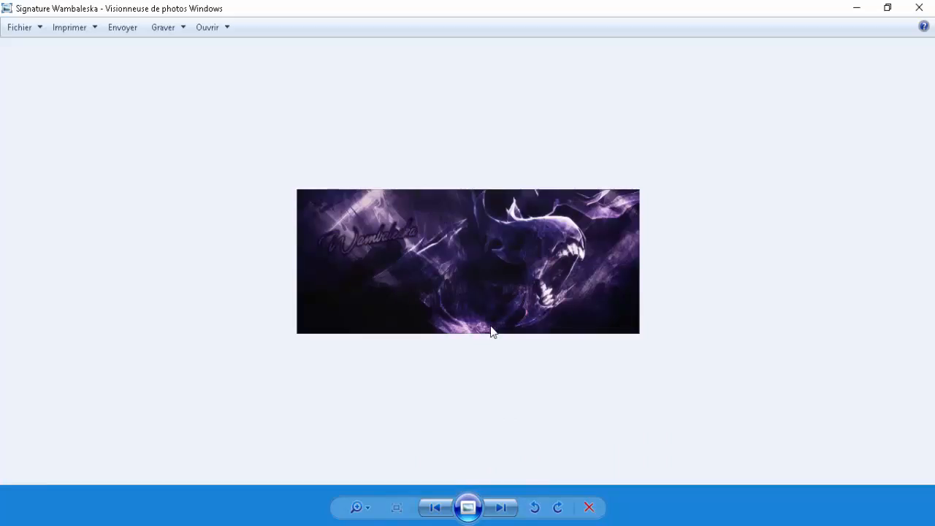
pyautogui.scroll(3, 491, 281)
pyautogui.scroll(-3, 491, 283)
pyautogui.press('Right')
pyautogui.press('Right')
pyautogui.press('Right')
pyautogui.press('Right')
pyautogui.press('Right')
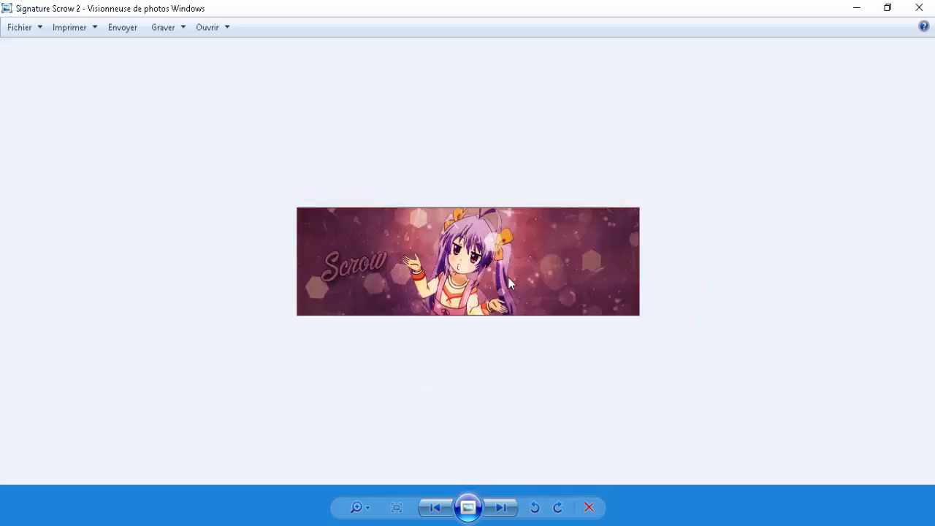
pyautogui.press('Right')
pyautogui.press('Right')
pyautogui.press('Right')
pyautogui.press('Right')
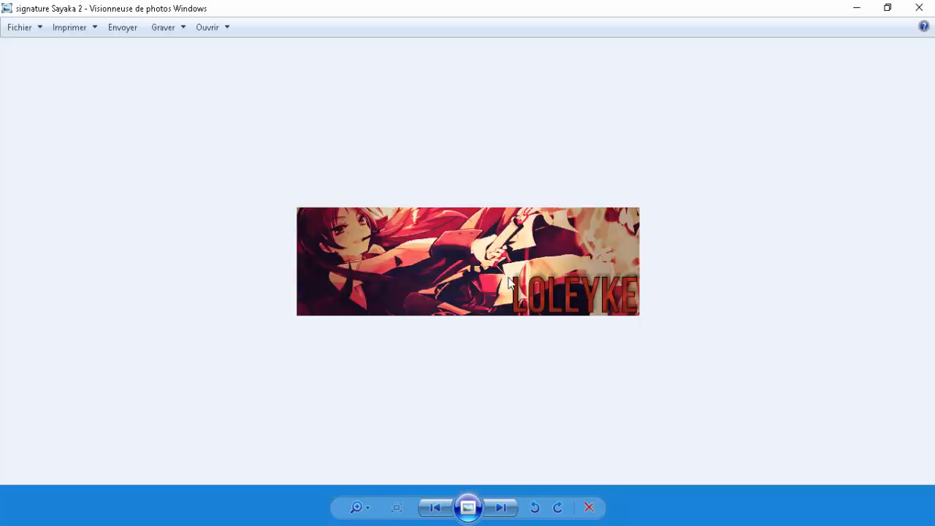
pyautogui.press('Right')
pyautogui.press('Right')
pyautogui.press('Left')
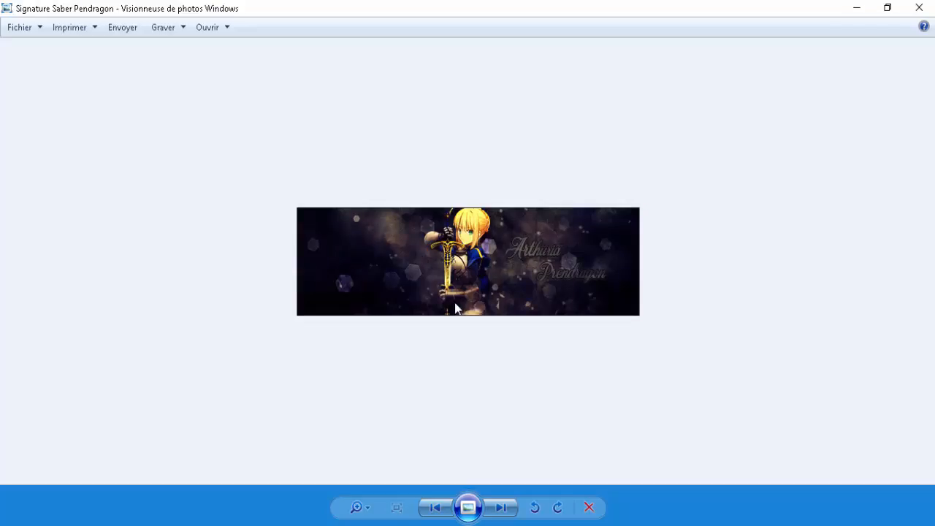
pyautogui.press('Right')
pyautogui.press('Right')
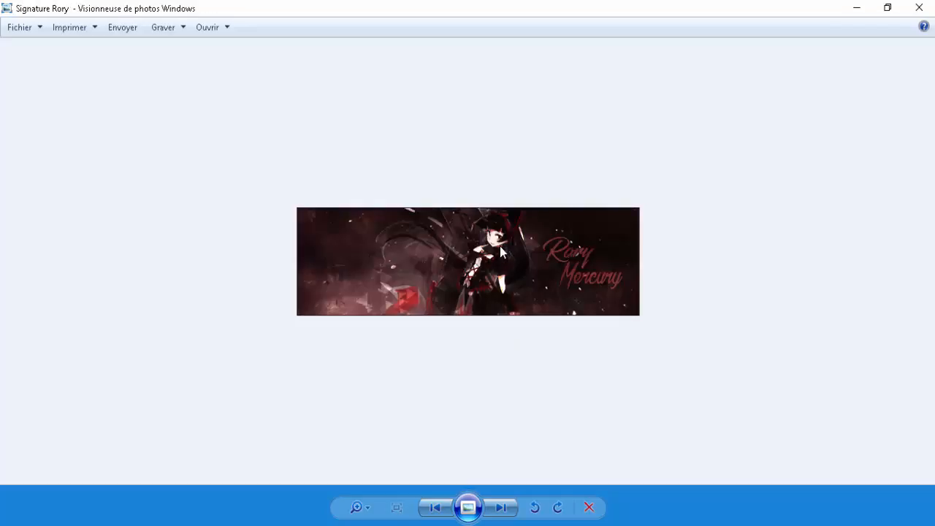
pyautogui.press('Right')
pyautogui.press('Right')
pyautogui.press('Left')
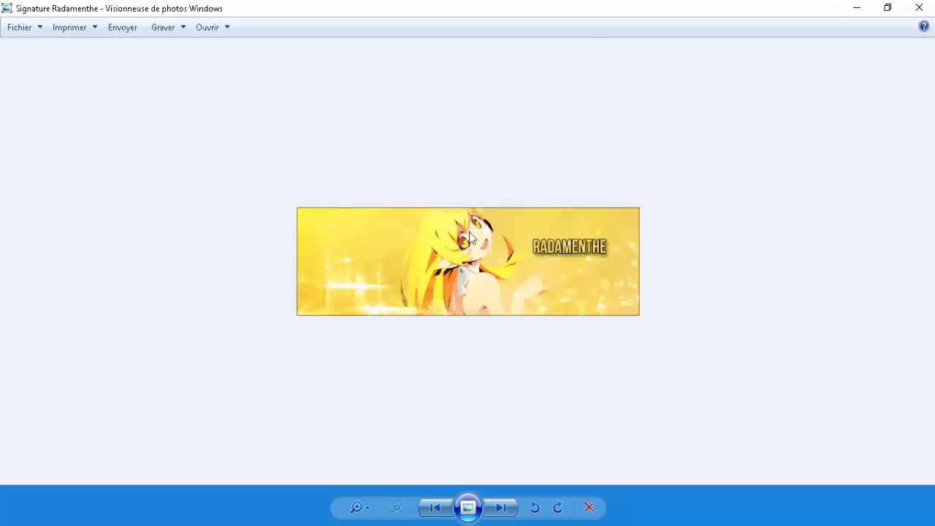
pyautogui.press('Right')
pyautogui.press('Right')
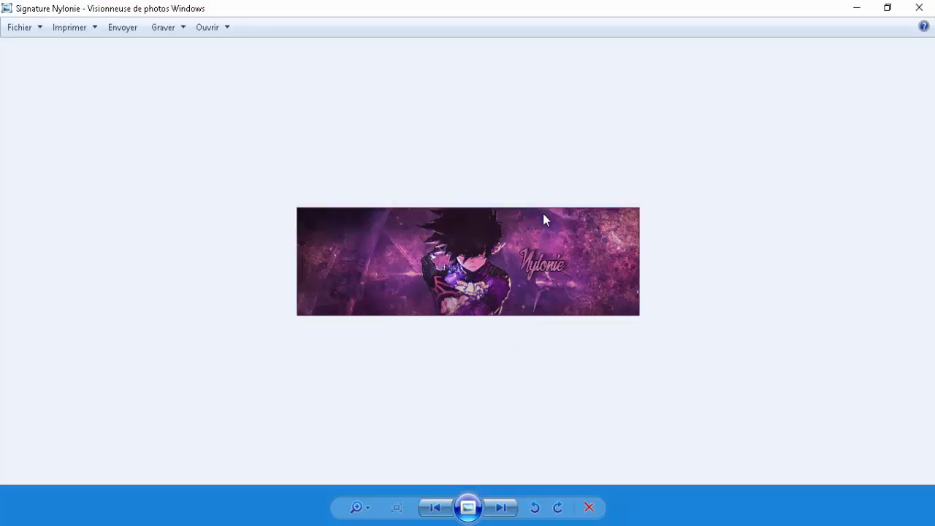
pyautogui.press('Right')
pyautogui.press('Right')
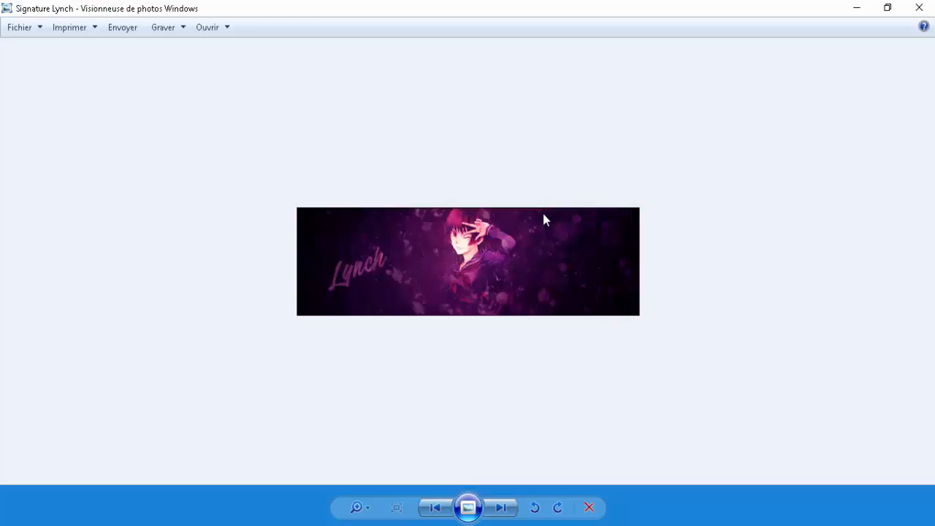
pyautogui.press('Right')
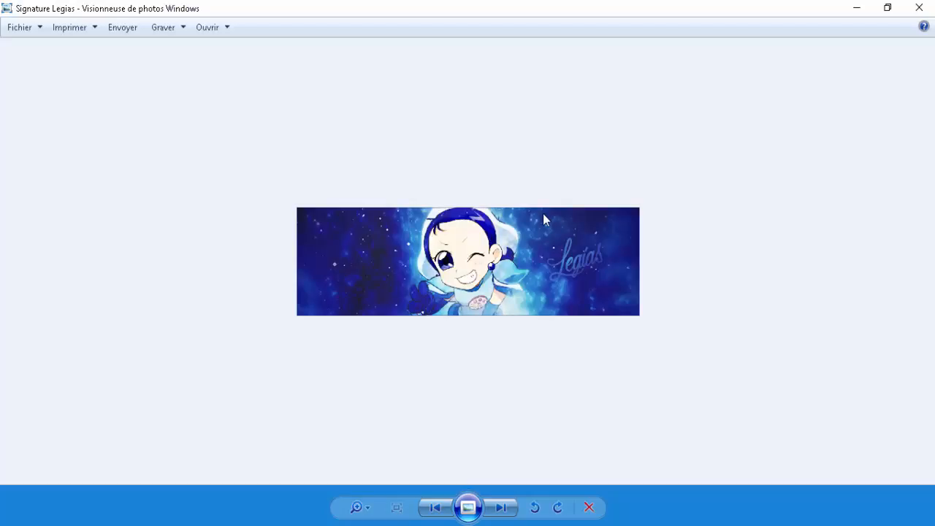
pyautogui.press('Right')
pyautogui.press('Right')
pyautogui.press('Right')
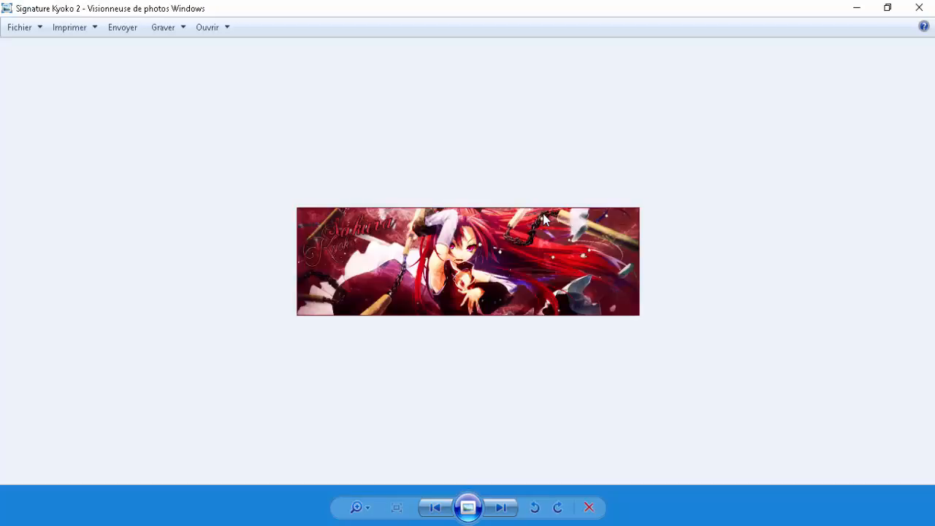
pyautogui.press('Right')
pyautogui.press('Left')
pyautogui.press('Right')
pyautogui.press('Right')
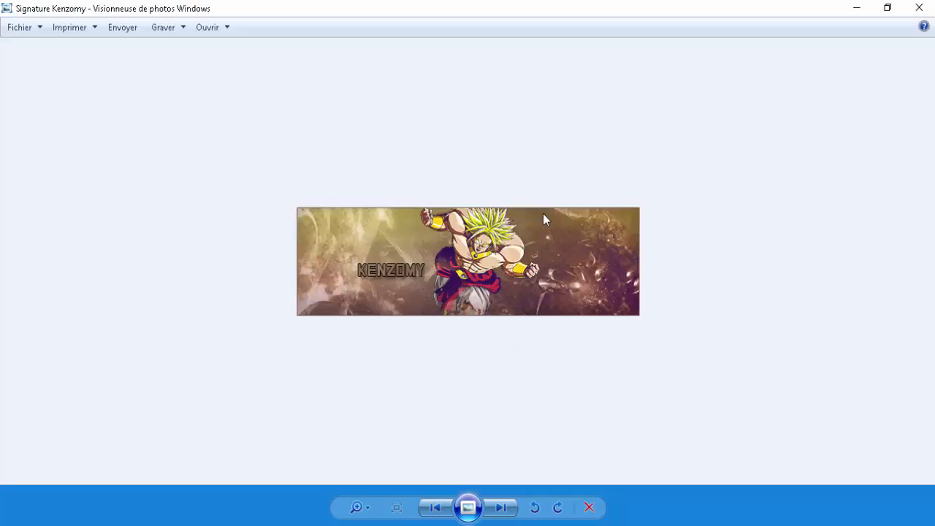
pyautogui.press('Right')
pyautogui.press('Right')
pyautogui.press('Left')
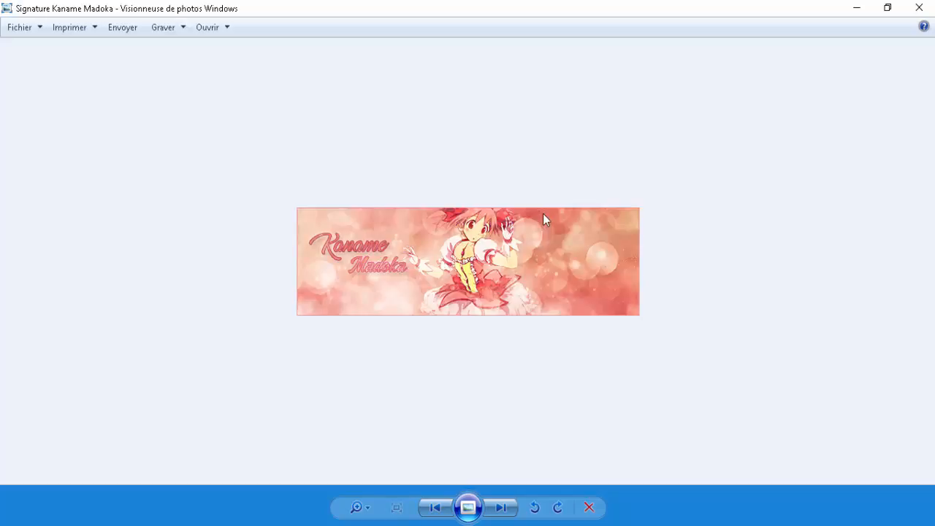
pyautogui.press('Right')
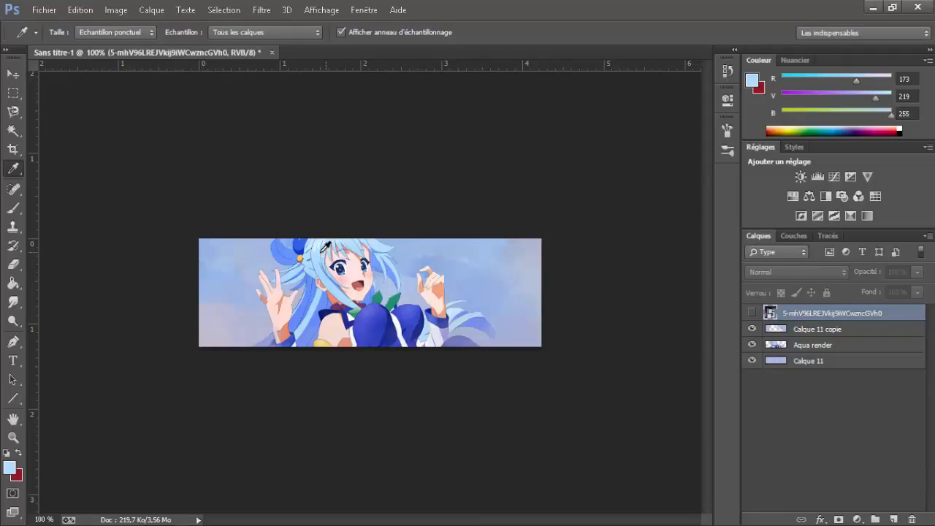
# Step: Sample light blue from the character's hair, show the space image layer again and rasterize it
pyautogui.click(315, 255)
pyautogui.click(751, 313)
pyautogui.rightClick(854, 313)
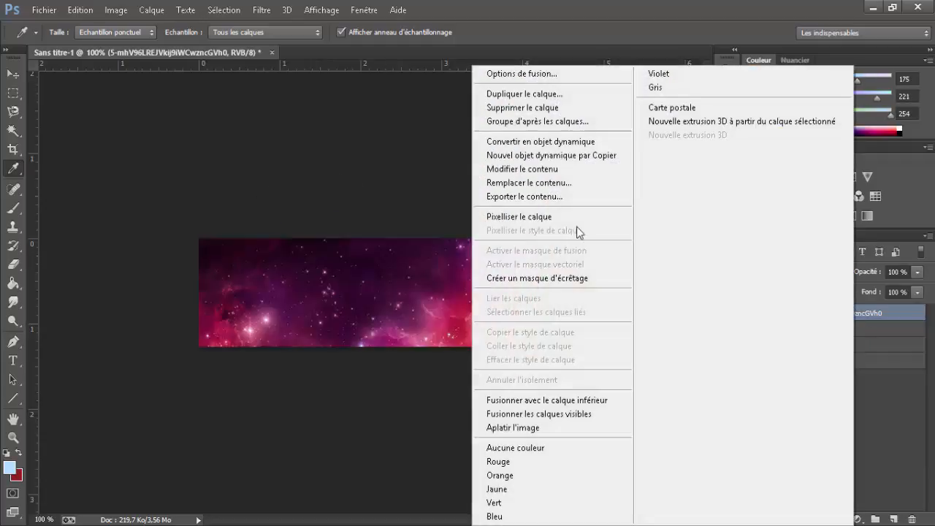
pyautogui.click(577, 219)
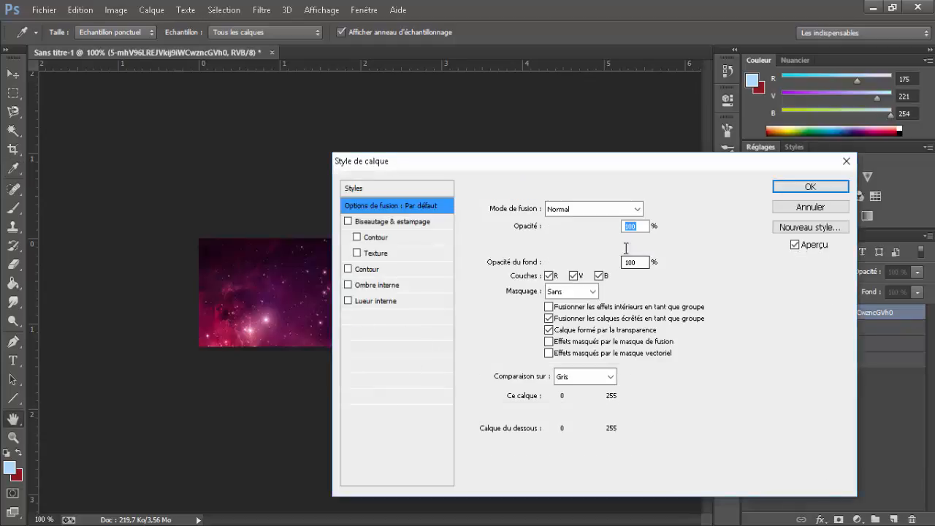
# Step: Set the space image layer's blend mode to Lumière tamisée in its blending options
pyautogui.click(605, 209)
pyautogui.click(566, 191)
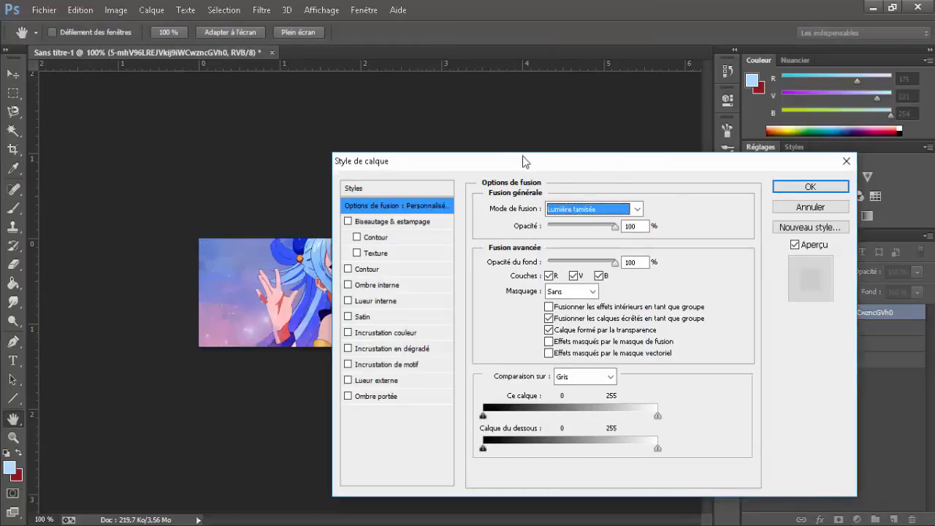
pyautogui.moveTo(522, 156); pyautogui.dragTo(695, 159)
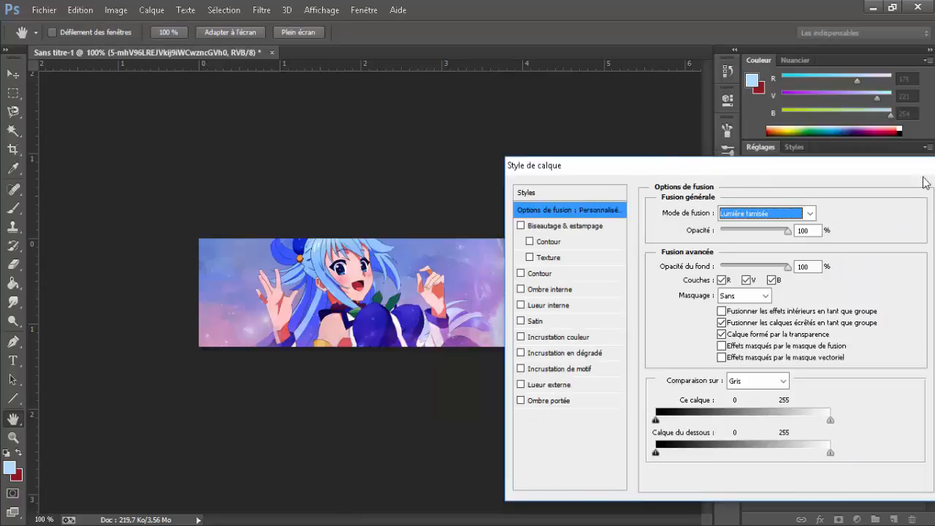
pyautogui.moveTo(923, 178); pyautogui.dragTo(831, 174)
pyautogui.click(909, 198)
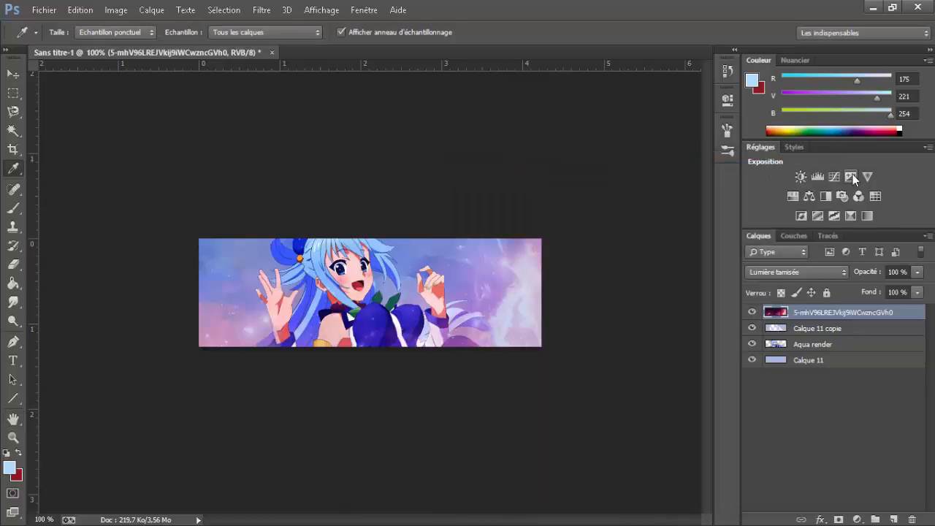
# Step: Colorize the space image layer with Hue/Saturation, using the Redéfinir option with hue 205 and saturation 25
pyautogui.hotkey('ctrl', 'u')
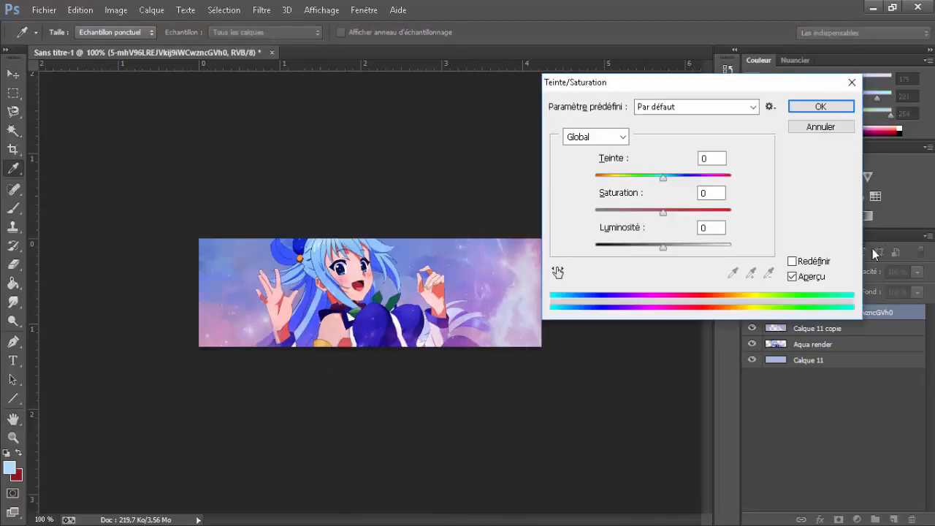
pyautogui.click(792, 260)
pyautogui.click(792, 261)
pyautogui.click(791, 260)
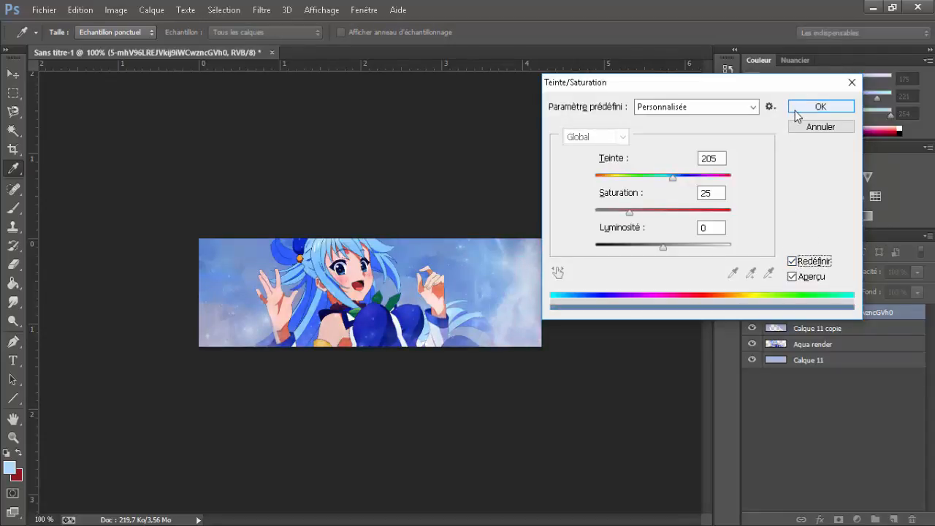
pyautogui.click(796, 113)
# Step: Toggle the visibility of the space image layer to compare the banner with and without the colorized effect
pyautogui.click(751, 313)
pyautogui.click(751, 312)
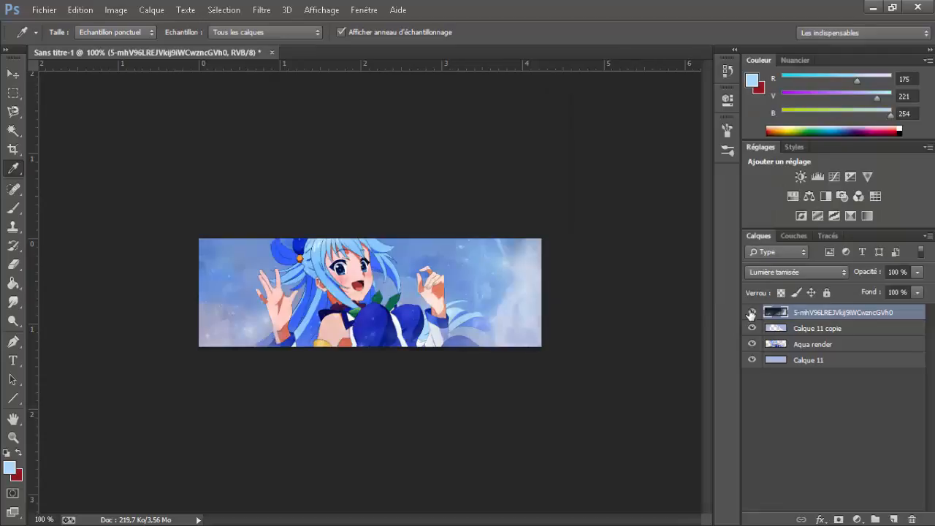
pyautogui.click(751, 312)
pyautogui.click(752, 312)
pyautogui.click(42, 10)
pyautogui.click(316, 166)
pyautogui.click(752, 312)
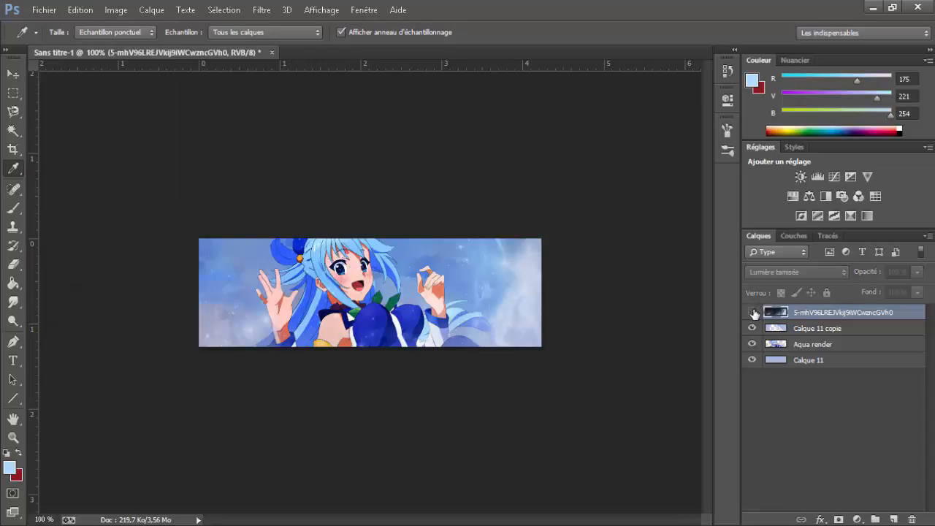
pyautogui.click(752, 312)
# Step: Erase the space image layer lightly over the character's face with the Eraser at 19% opacity, and compare by toggling the layer's visibility
pyautogui.click(10, 265)
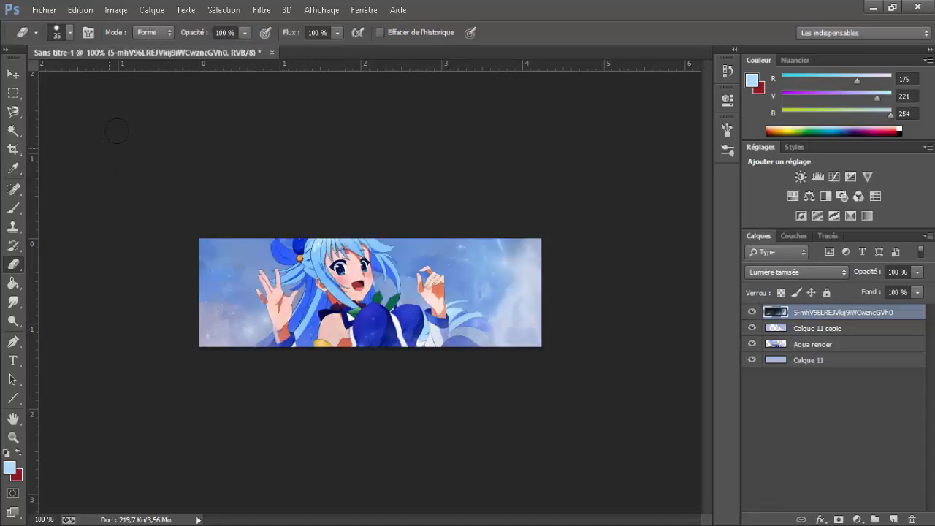
pyautogui.click(244, 34)
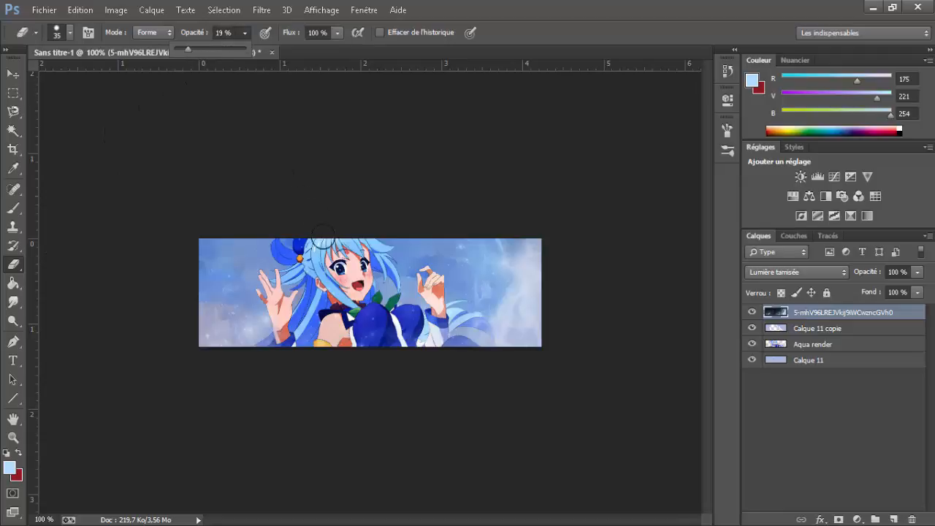
pyautogui.click(349, 283)
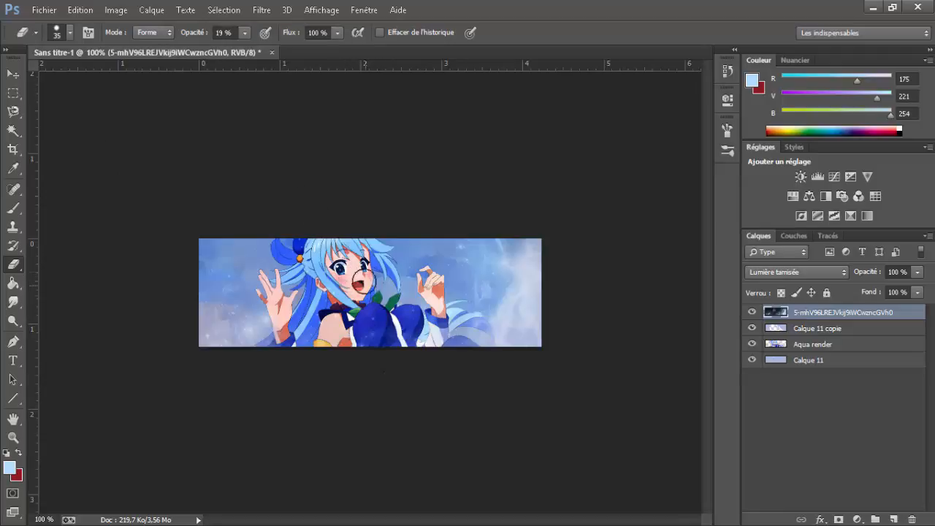
pyautogui.moveTo(364, 281); pyautogui.dragTo(356, 269)
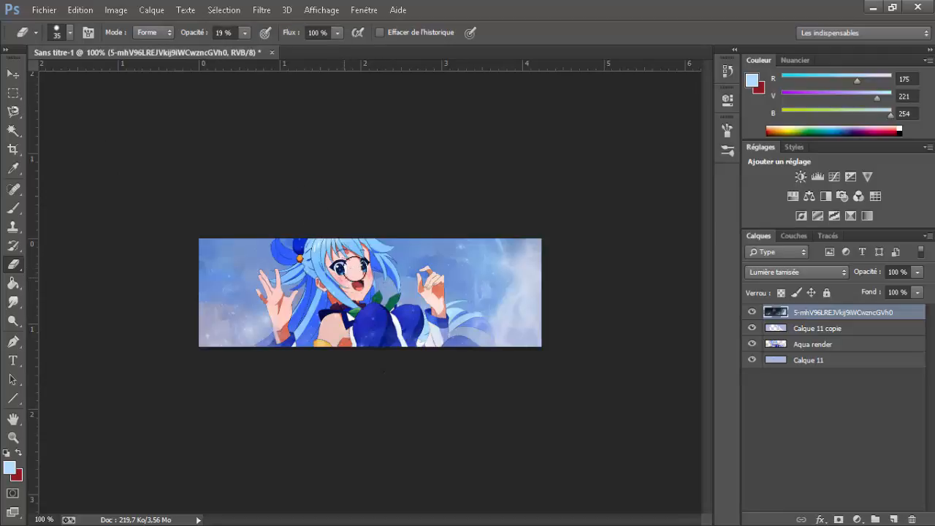
pyautogui.click(752, 313)
pyautogui.click(752, 313)
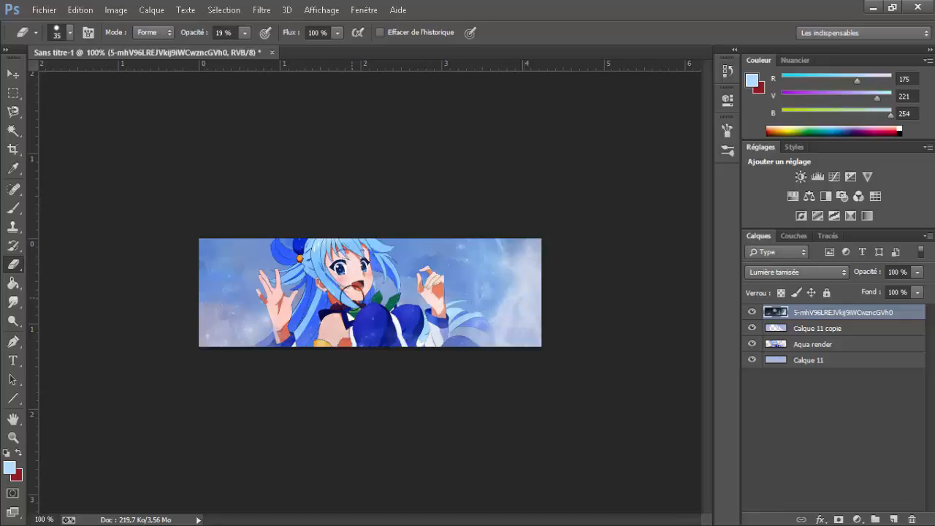
# Step: Raise the Eraser's opacity to 30%, erase the space image layer over the face again and compare with the layer hidden
pyautogui.click(245, 33)
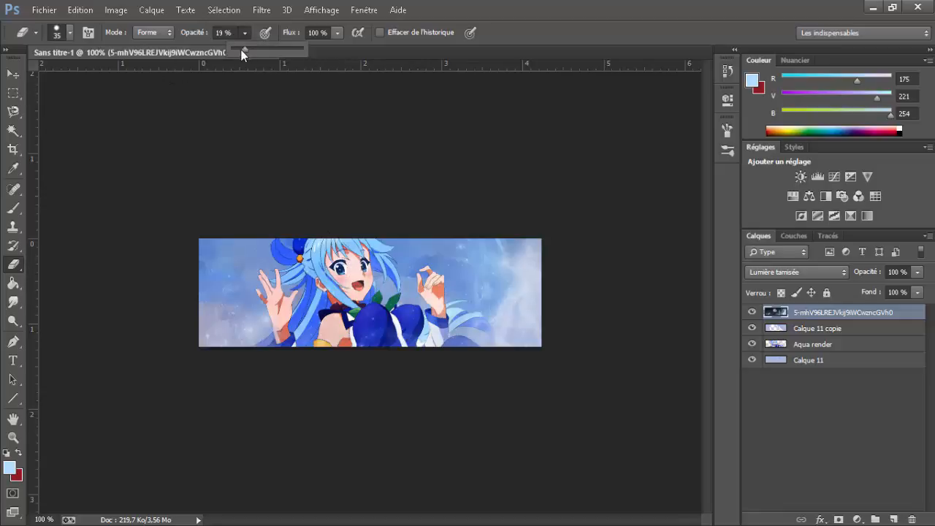
pyautogui.click(350, 279)
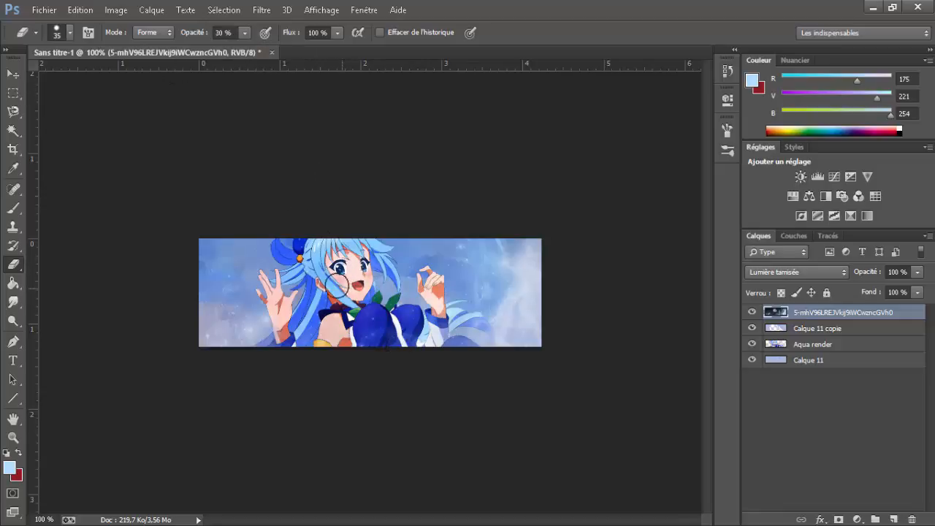
pyautogui.click(752, 312)
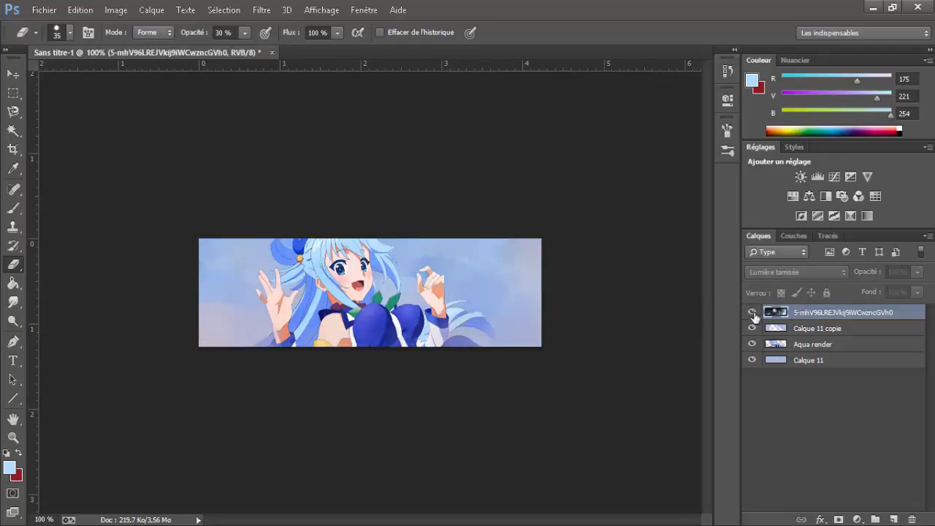
pyautogui.click(753, 312)
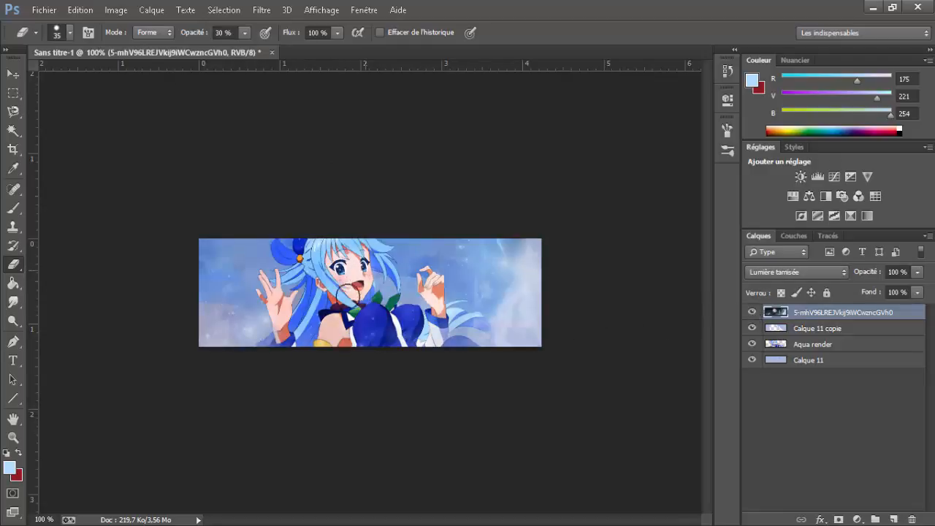
# Step: Place the embedded image c199f37b978e919864c5dfd2d2bdbe64 and enlarge it from its centre to cover the whole banner
pyautogui.click(46, 12)
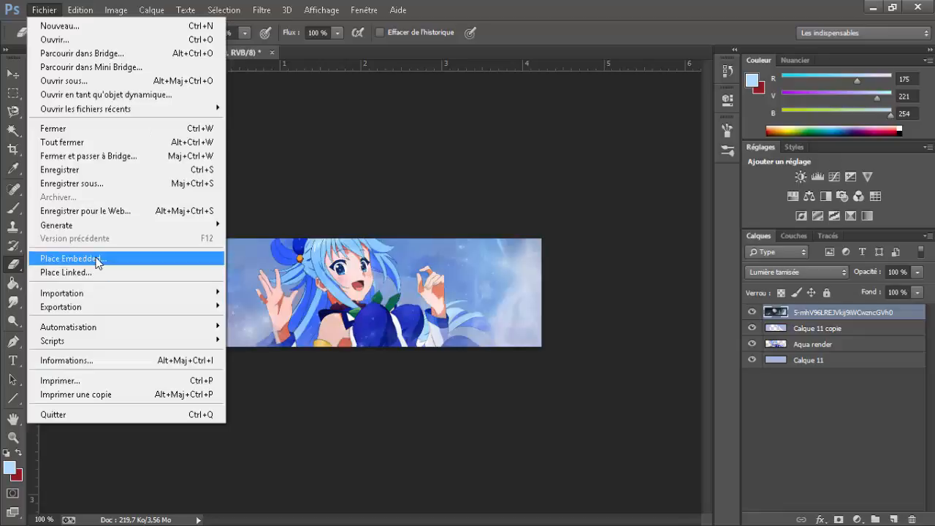
pyautogui.click(95, 259)
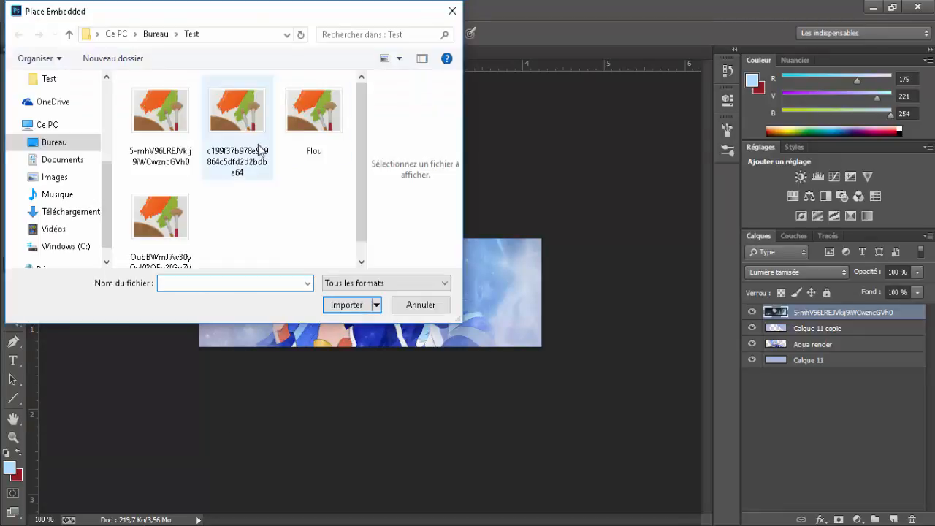
pyautogui.doubleClick(258, 144)
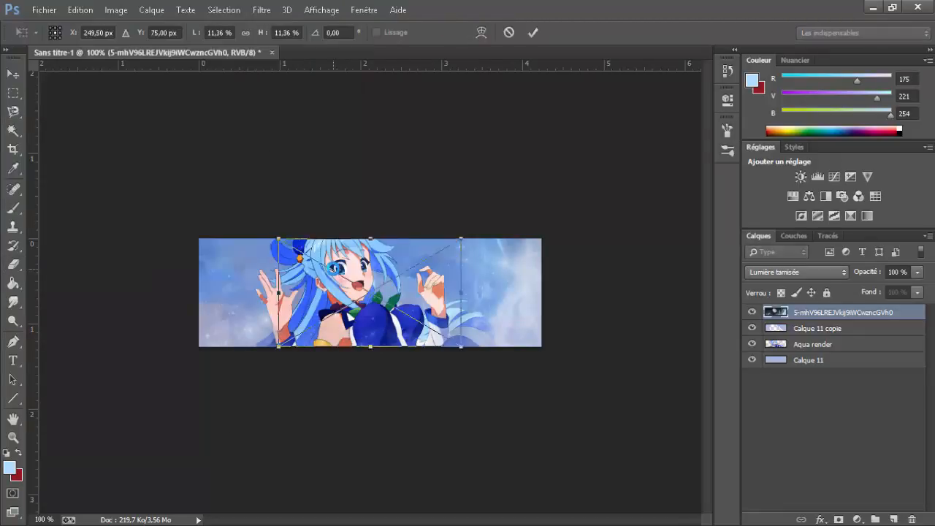
pyautogui.moveTo(517, 231); pyautogui.dragTo(557, 194)
pyautogui.click(531, 31)
# Step: Set the c199f37b978e919864c5dfd2d2bdbe64 layer's blend mode to Lumière tamisée in its blending options
pyautogui.press('e')
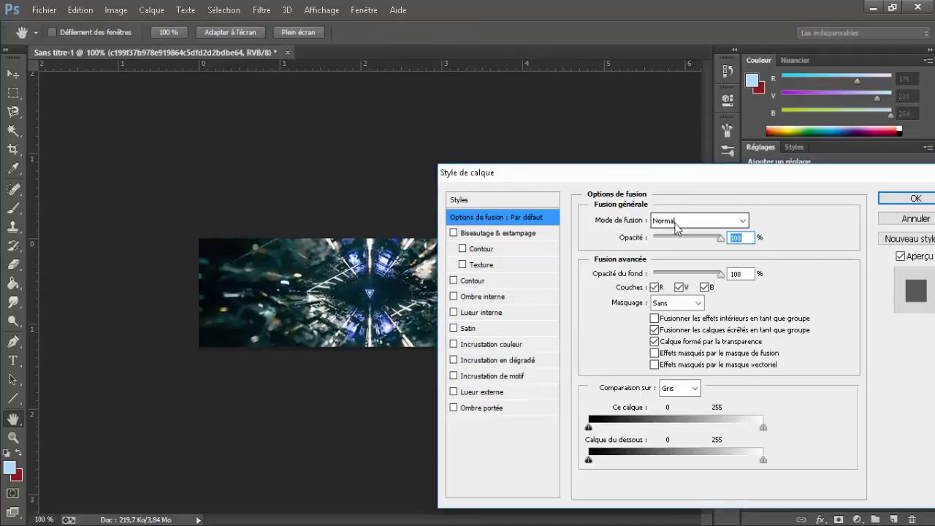
pyautogui.click(669, 219)
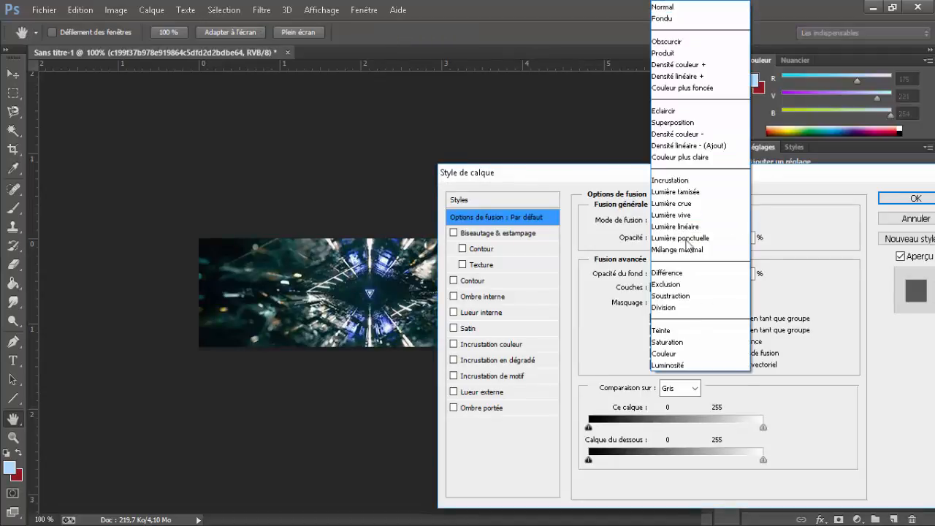
pyautogui.click(686, 192)
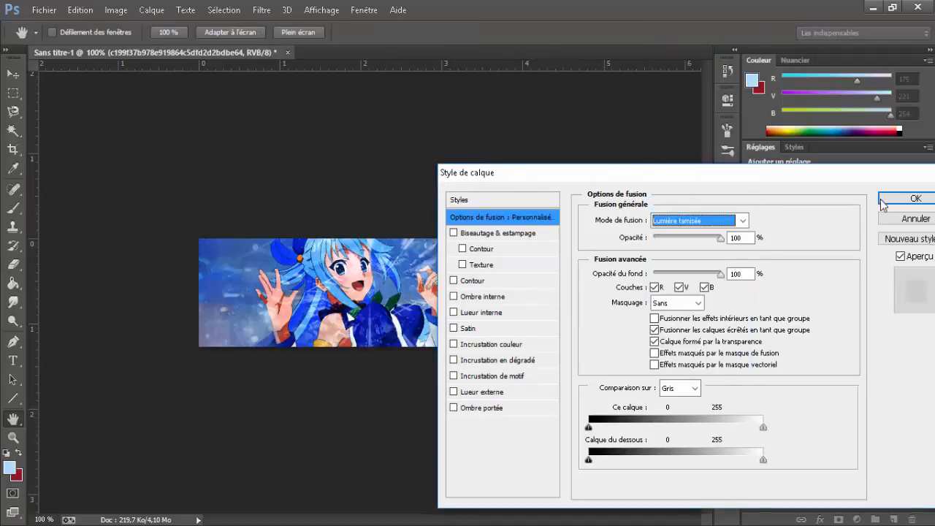
pyautogui.click(916, 198)
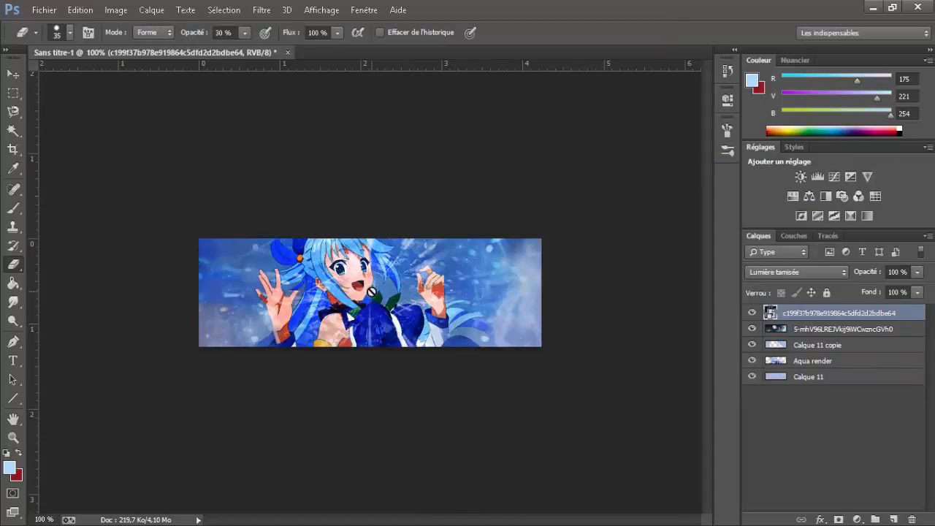
# Step: Rasterize the c199f37b978e919864c5dfd2d2bdbe64 layer and colorize it in Hue/Saturation, using Redéfinir with hue 205 and saturation 25
pyautogui.click(371, 292)
pyautogui.click(431, 217)
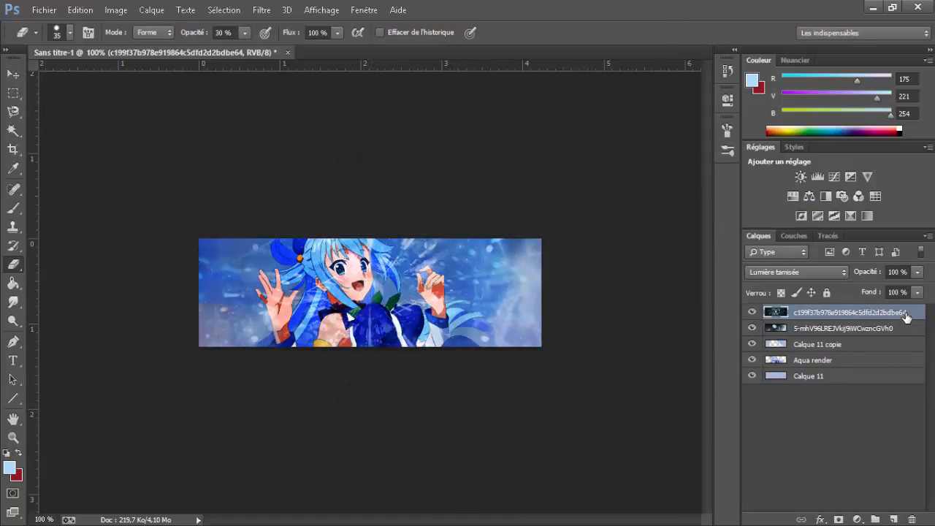
pyautogui.hotkey('ctrl', 'u')
pyautogui.click(792, 263)
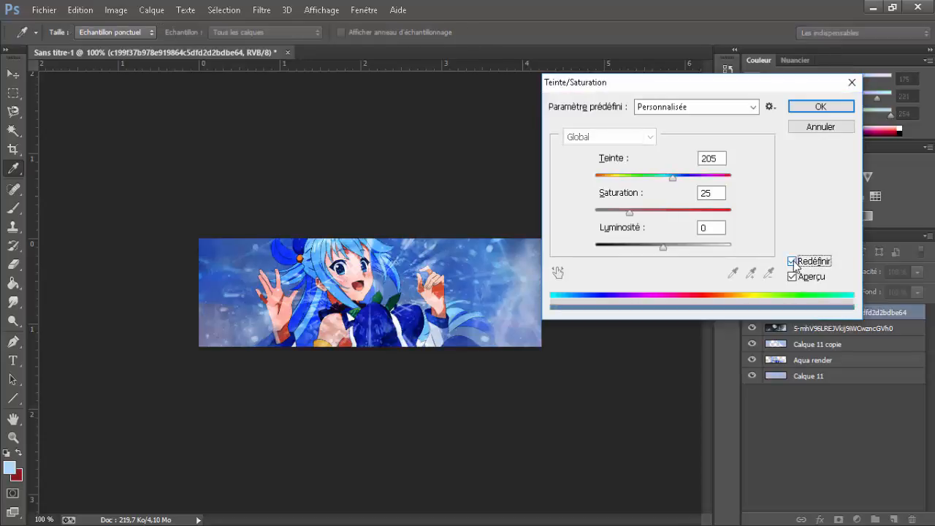
pyautogui.click(805, 111)
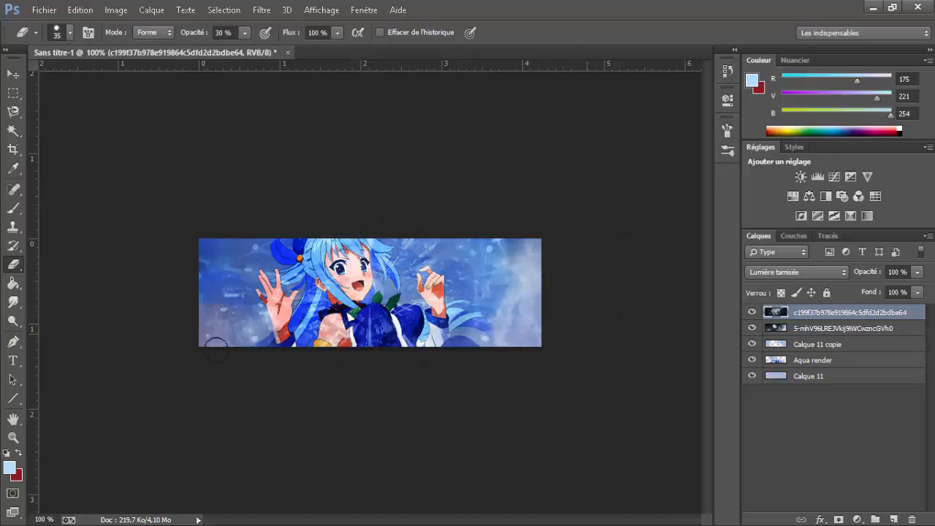
# Step: Erase the colorized c199f37b978e919864c5dfd2d2bdbe64 layer over the character at 30% opacity and compare by toggling its visibility
pyautogui.moveTo(215, 350)
pyautogui.mouseDown()
pyautogui.moveTo(182, 323)
pyautogui.moveTo(242, 275)
pyautogui.moveTo(132, 258)
pyautogui.mouseUp()
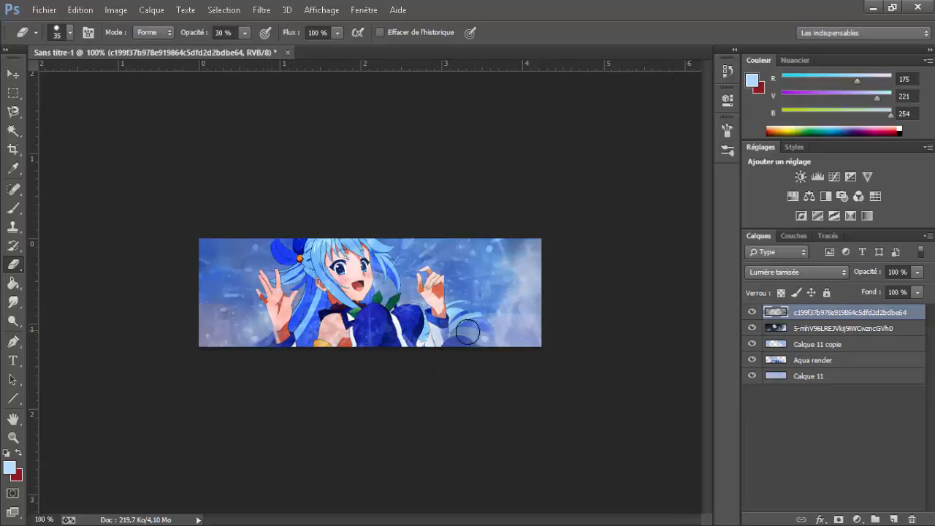
pyautogui.click(752, 312)
pyautogui.click(752, 312)
# Step: Place the embedded purple bokeh image from the Test folder and scale it to about 11% so it covers the banner
pyautogui.click(42, 10)
pyautogui.press('Escape')
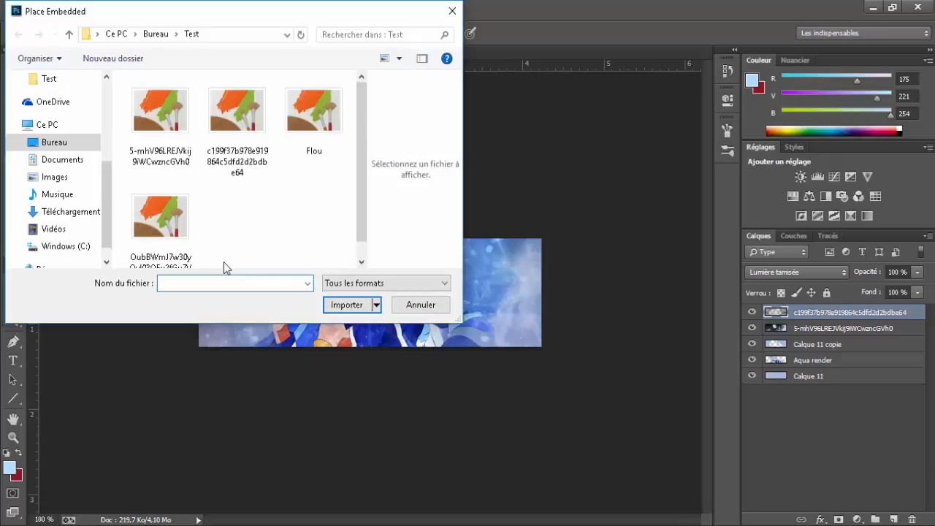
pyautogui.scroll(-1, 207, 234)
pyautogui.doubleClick(175, 207)
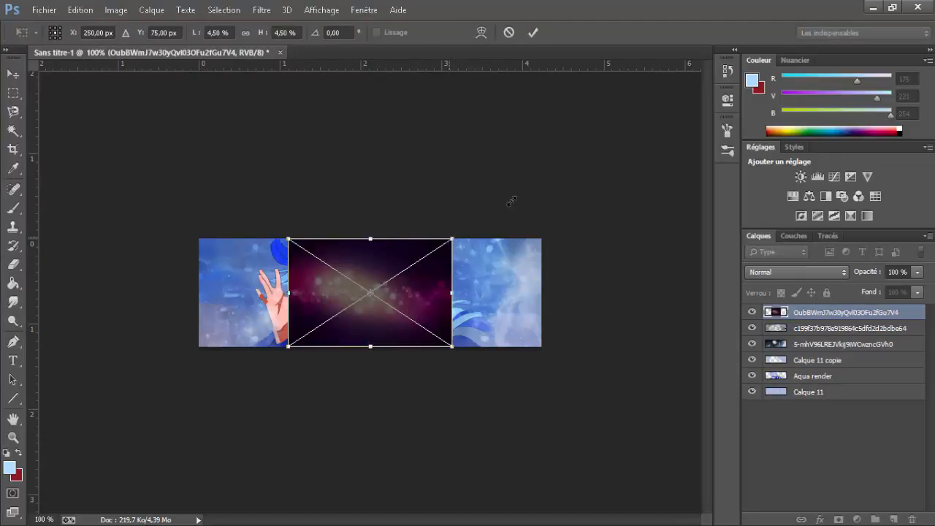
pyautogui.moveTo(512, 201); pyautogui.dragTo(571, 162)
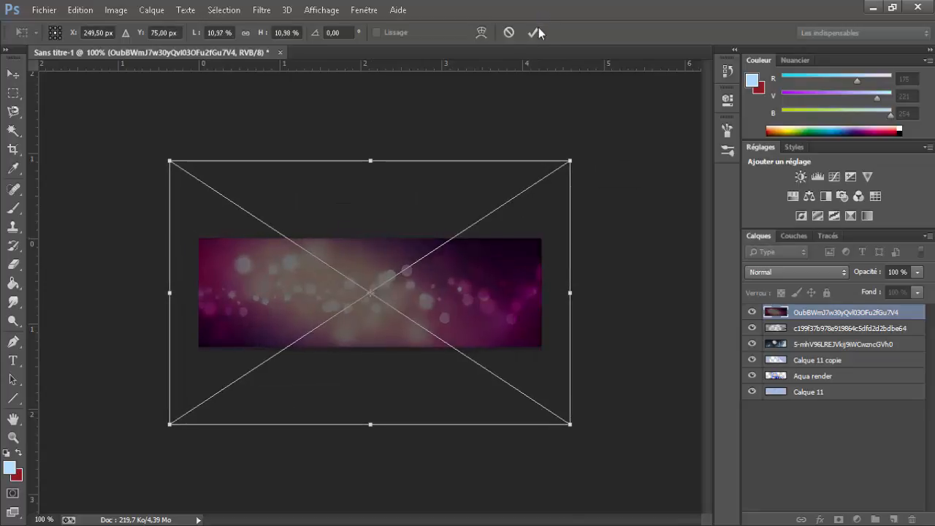
pyautogui.click(538, 32)
# Step: Rasterize the bokeh image layer and choose the Superposition blend mode in its blending options
pyautogui.press('e')
pyautogui.rightClick(922, 312)
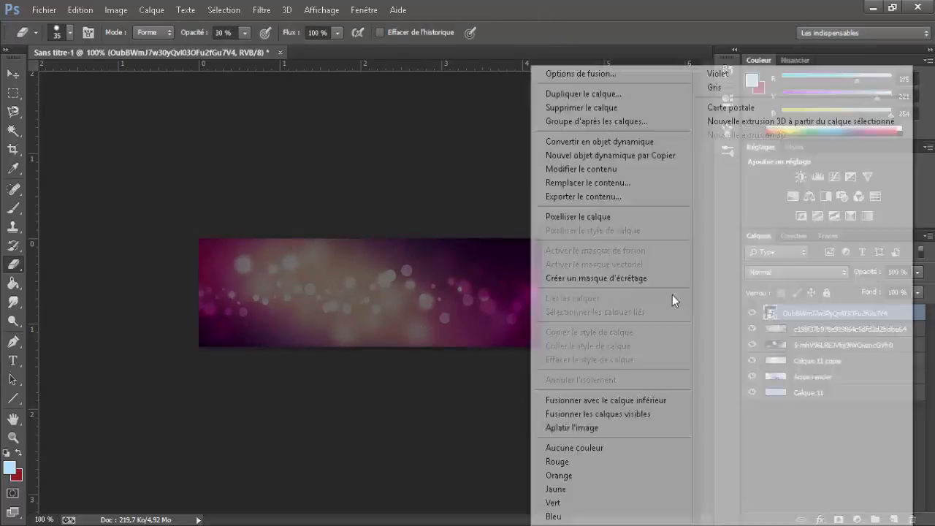
pyautogui.click(577, 231)
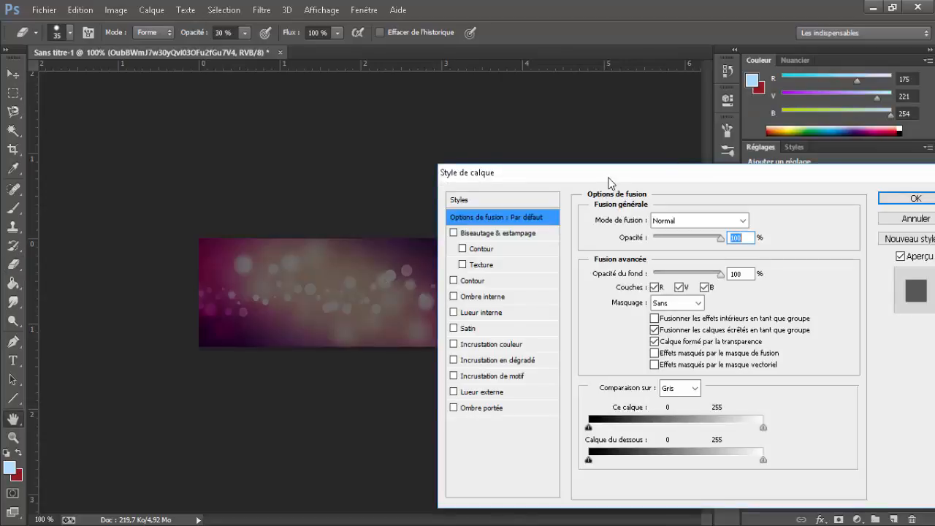
pyautogui.moveTo(608, 177); pyautogui.dragTo(722, 177)
pyautogui.click(773, 217)
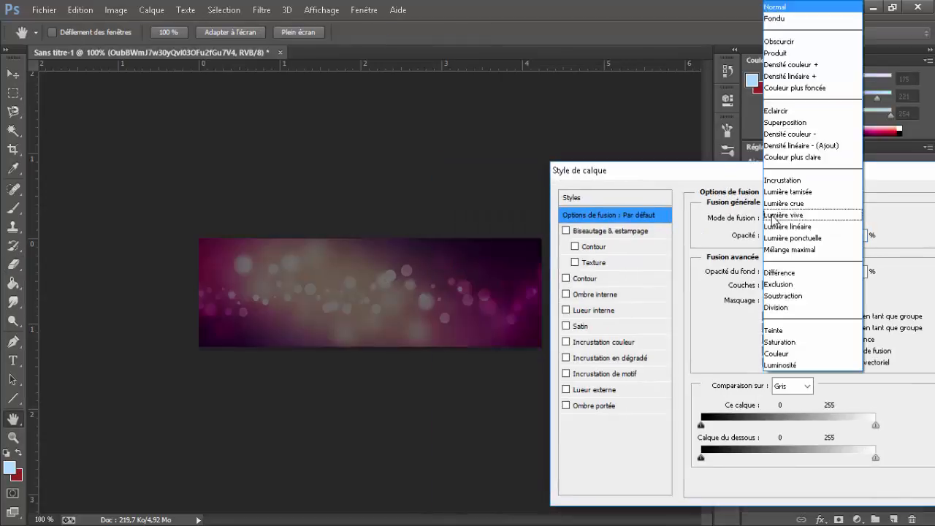
pyautogui.click(785, 122)
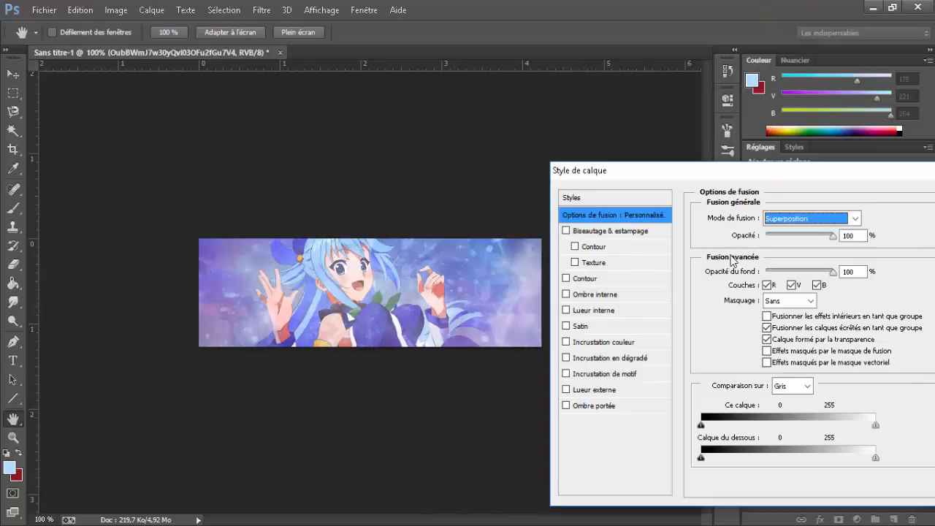
# Step: Try the Couleur plus claire and Incrustation blend modes on the bokeh image layer
pyautogui.click(825, 236)
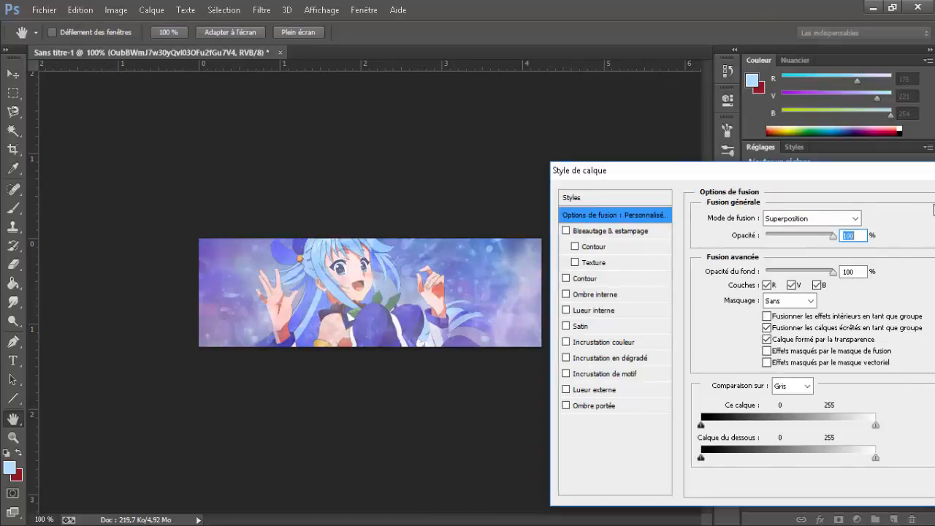
pyautogui.click(826, 216)
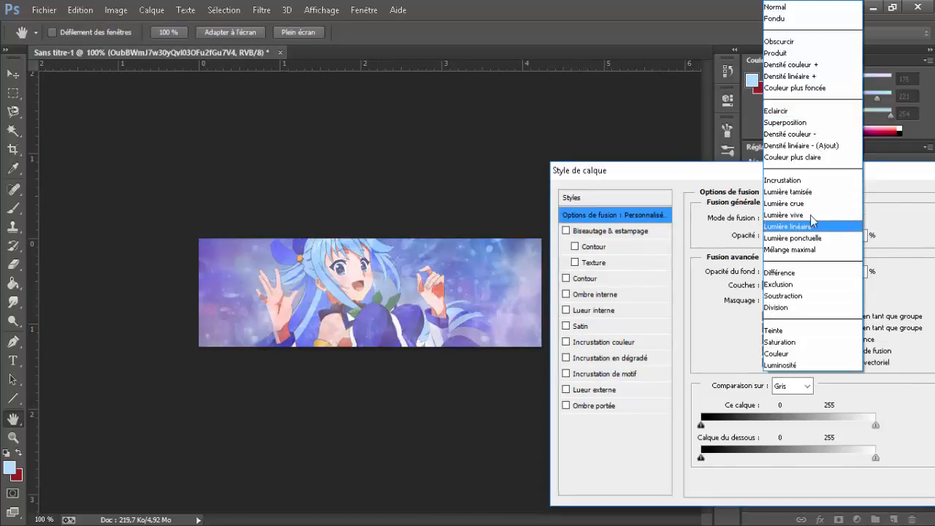
pyautogui.click(801, 159)
pyautogui.click(805, 217)
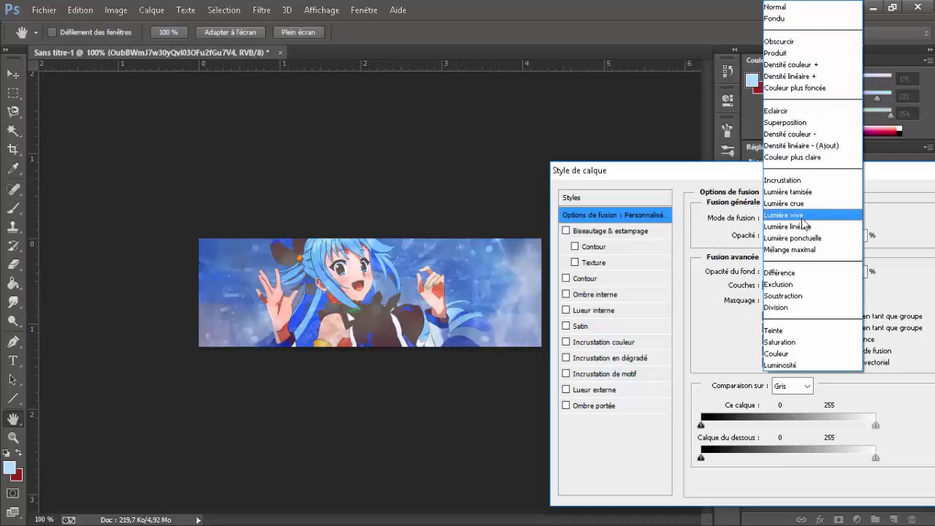
pyautogui.click(801, 180)
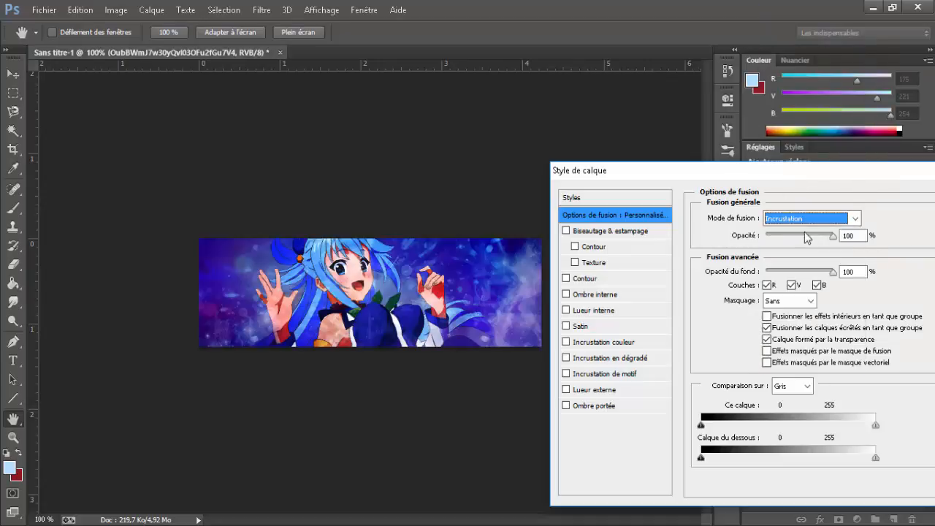
pyautogui.press('Tab')
# Step: Return the bokeh image layer to the Superposition blend mode and apply the blending options
pyautogui.click(776, 224)
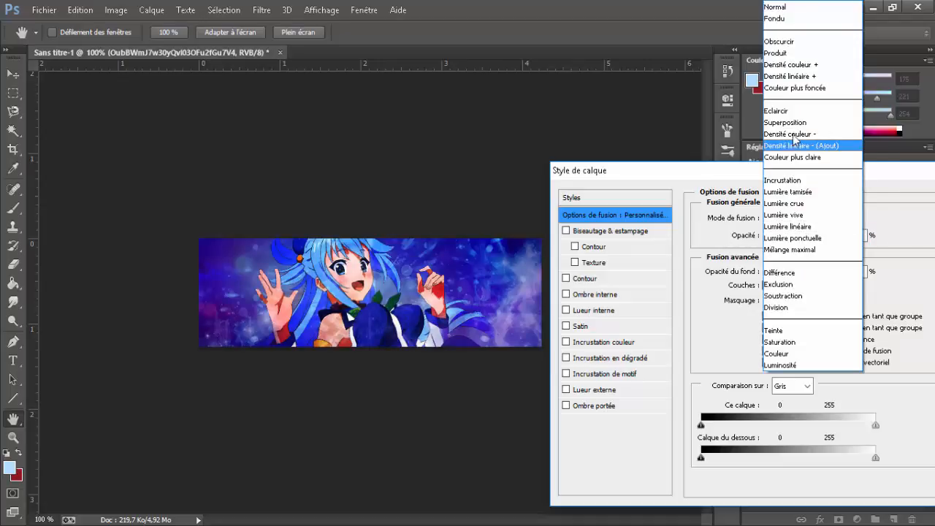
pyautogui.click(811, 118)
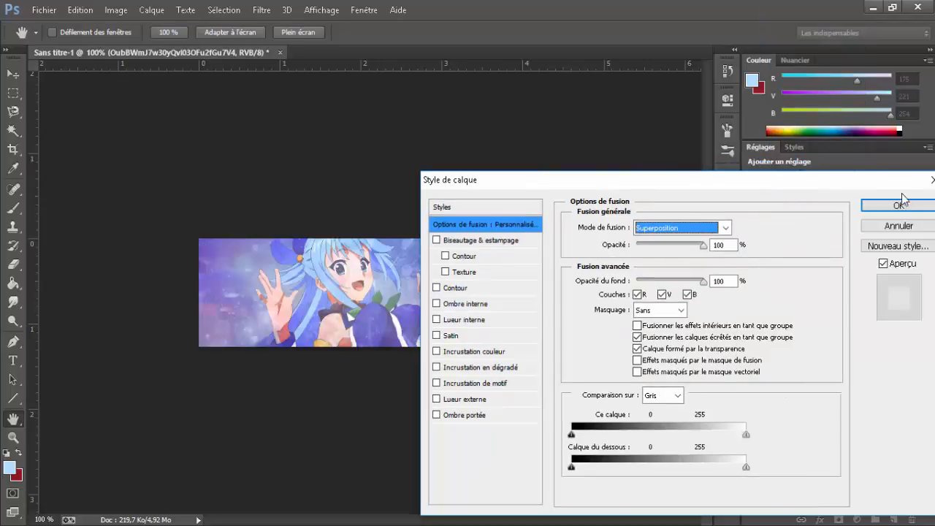
pyautogui.click(869, 202)
# Step: Colorize the bokeh image layer with Hue/Saturation, using the Redéfinir option with hue 205 and saturation 25
pyautogui.hotkey('ctrl', 'u')
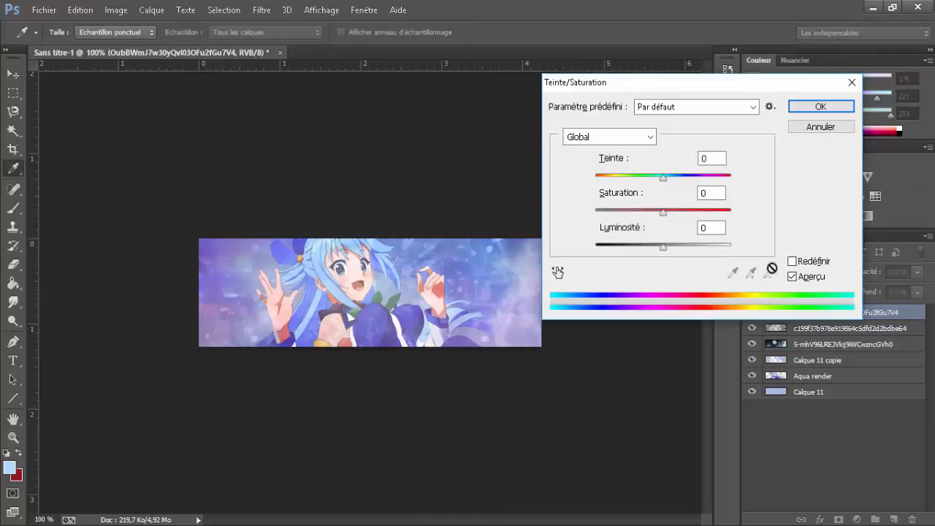
pyautogui.click(793, 262)
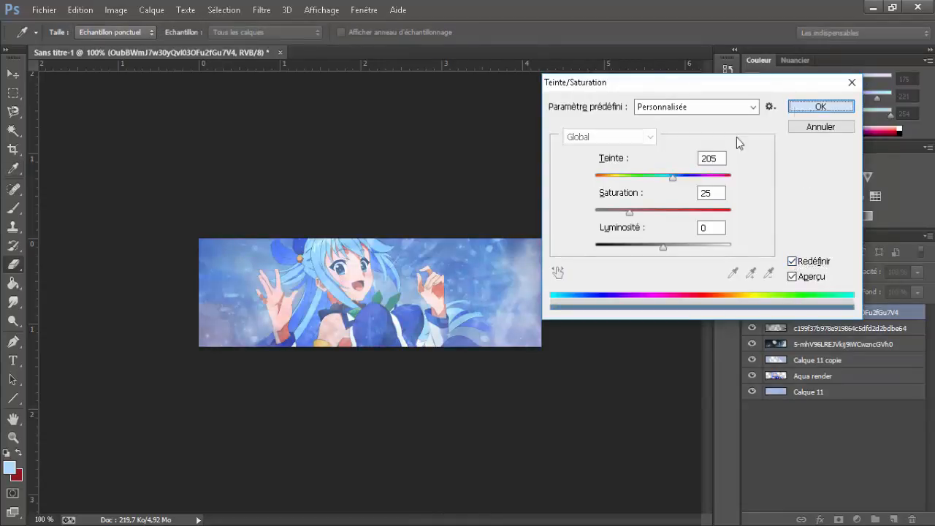
# Step: Apply the bokeh layer's colorization, embed the Flou image in the document and enlarge it to cover the whole canvas
pyautogui.press('Return')
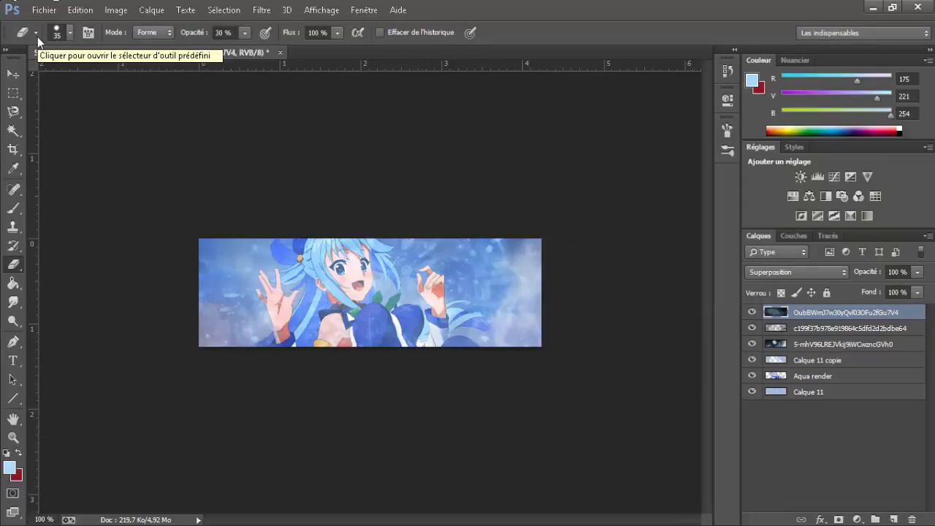
pyautogui.click(44, 10)
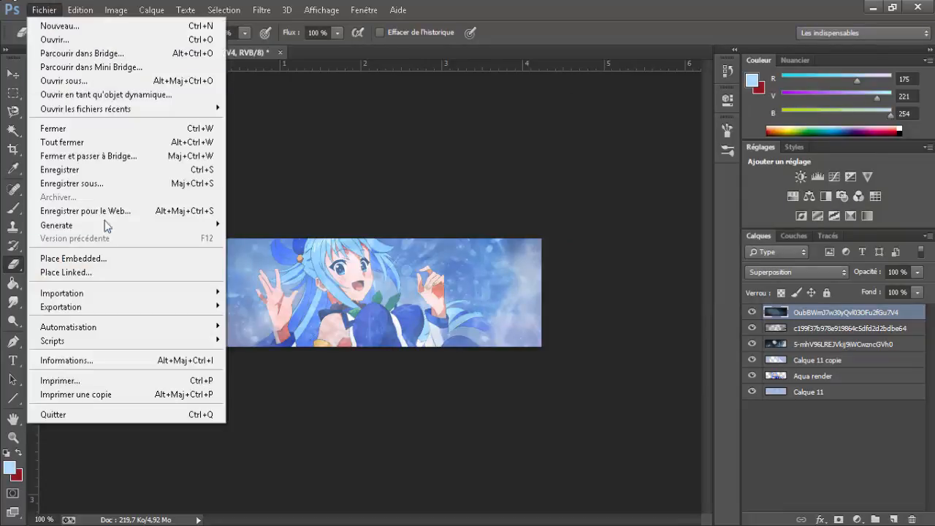
pyautogui.click(93, 258)
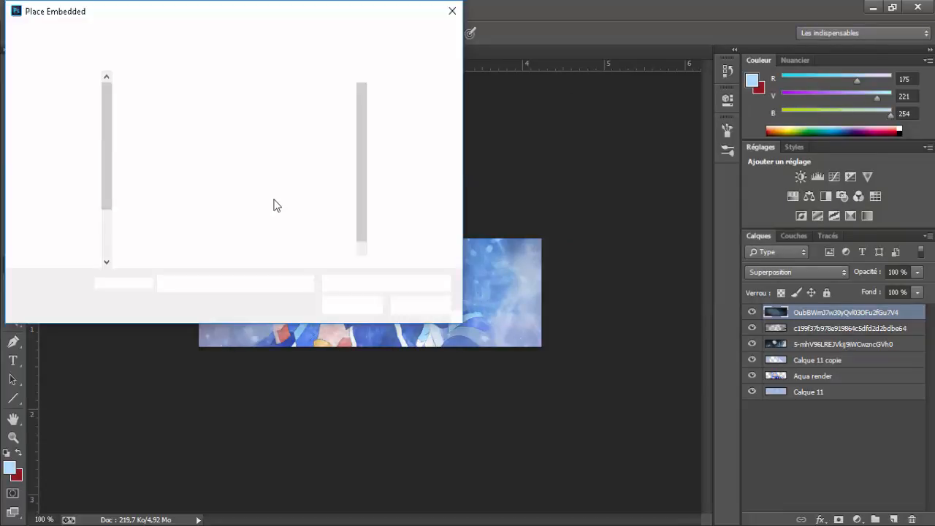
pyautogui.doubleClick(314, 155)
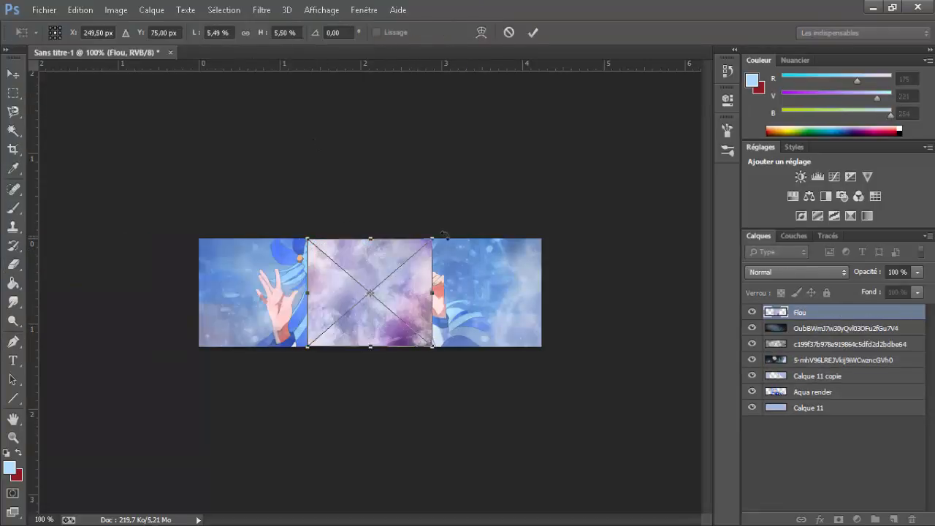
pyautogui.moveTo(434, 241); pyautogui.dragTo(560, 128)
pyautogui.press('Return')
pyautogui.press('e')
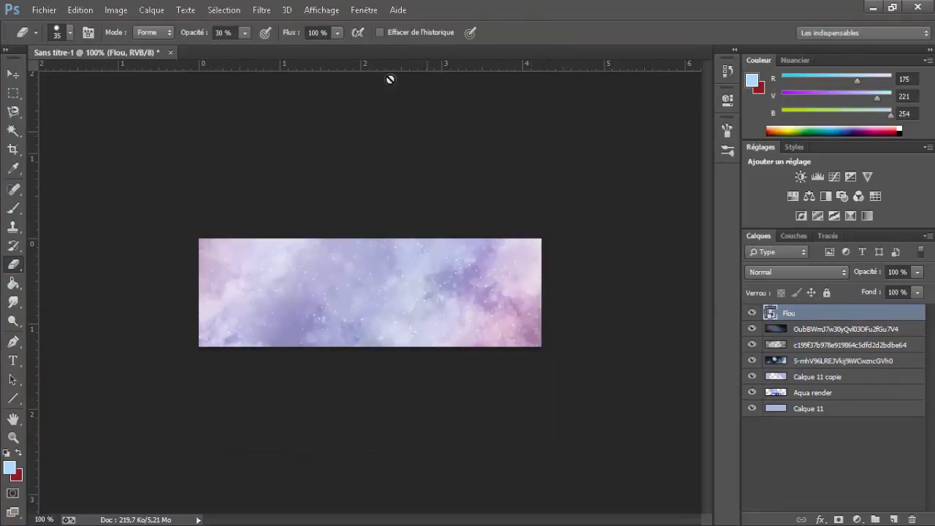
# Step: Rasterize the Flou layer and apply a Gaussian blur with a radius of 20 pixels
pyautogui.rightClick(837, 313)
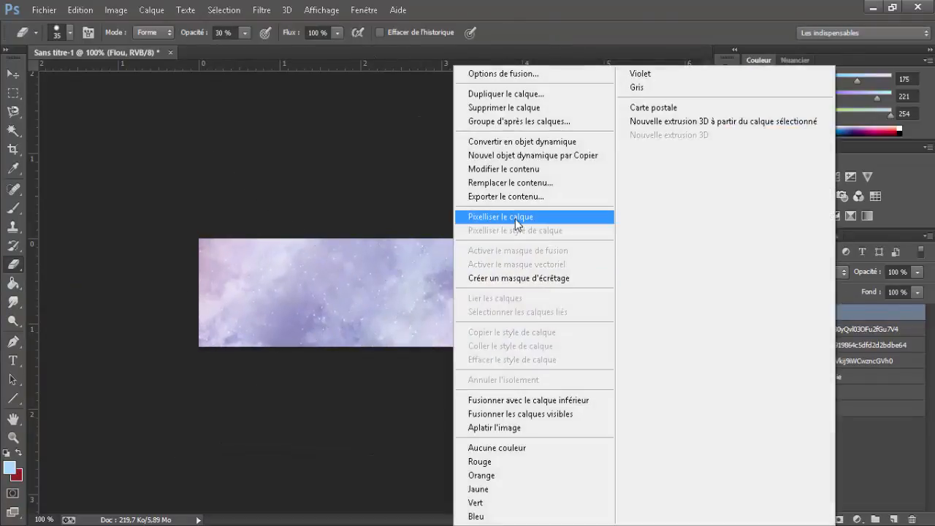
pyautogui.click(478, 213)
pyautogui.click(265, 13)
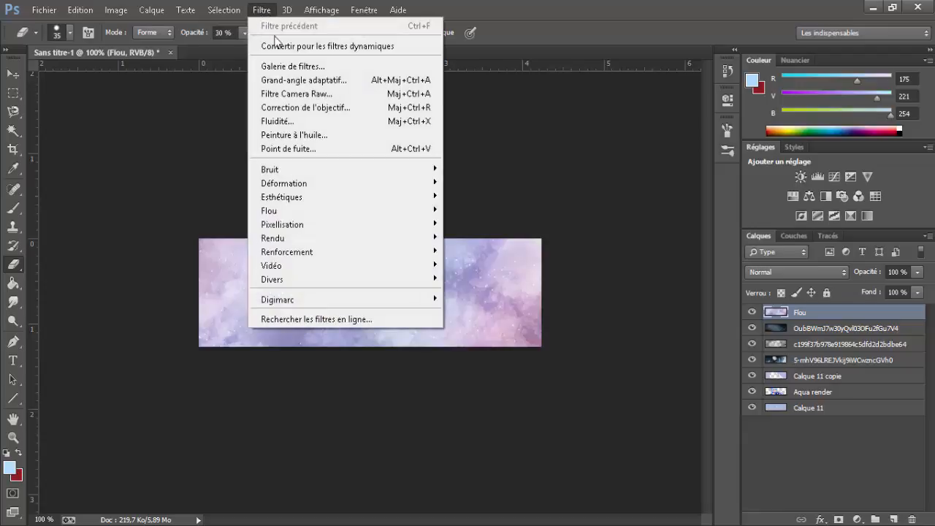
pyautogui.moveTo(327, 214)
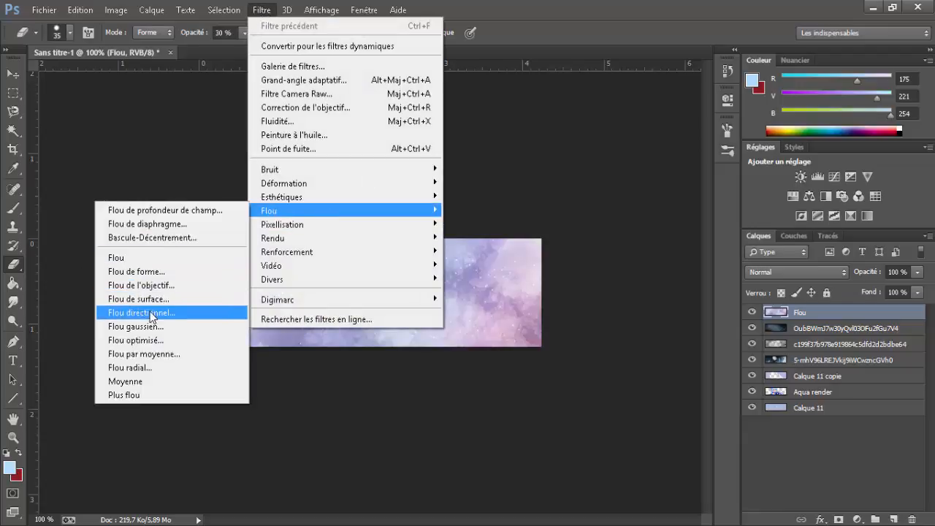
pyautogui.click(134, 327)
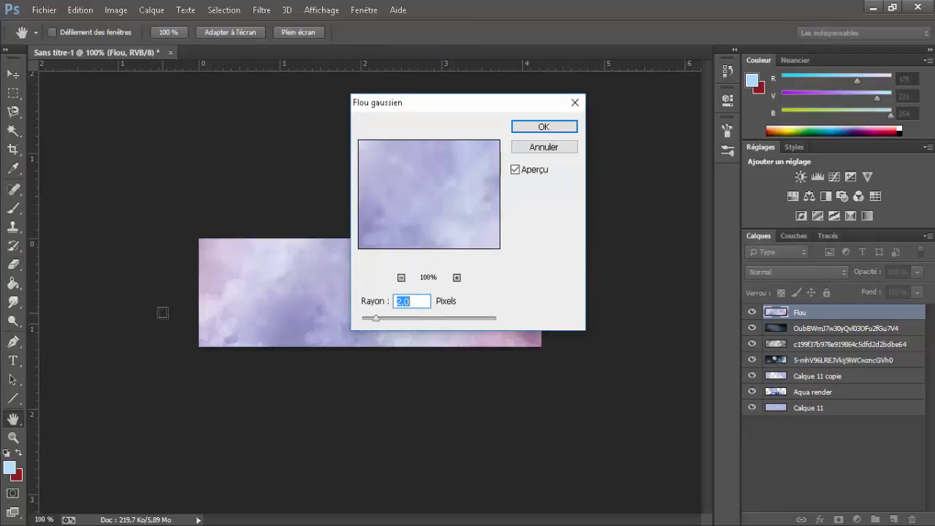
pyautogui.write('20')
pyautogui.press('Return')
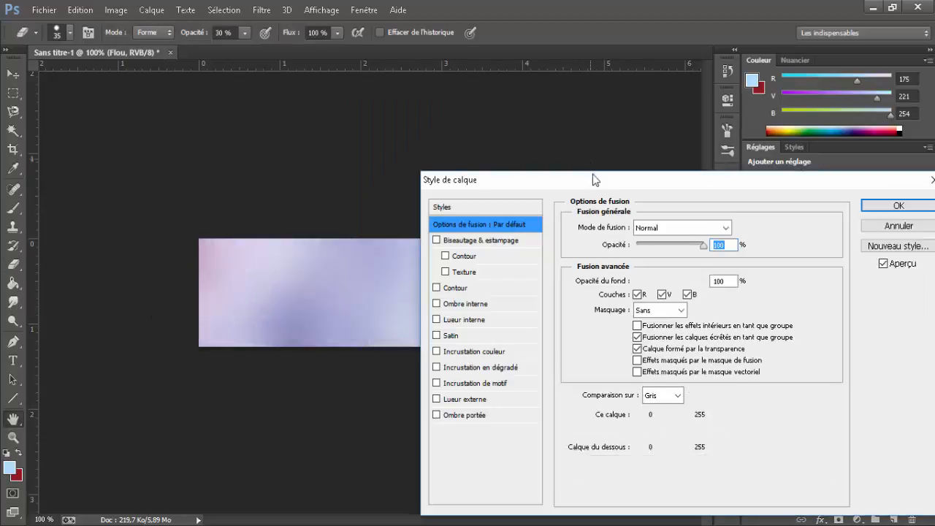
# Step: Try the Lumière tamisée blend mode at 100% opacity in the Flou layer's blending options
pyautogui.moveTo(593, 176); pyautogui.dragTo(778, 178)
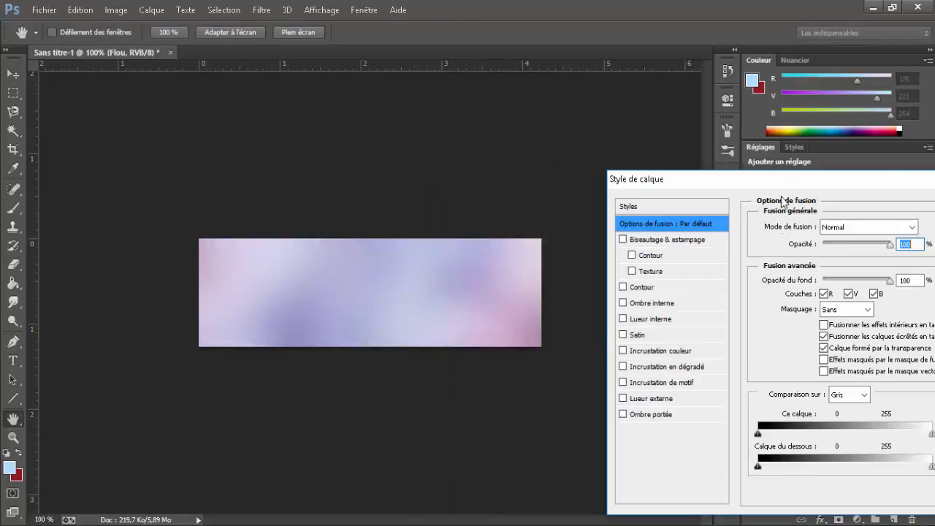
pyautogui.click(824, 231)
pyautogui.click(825, 202)
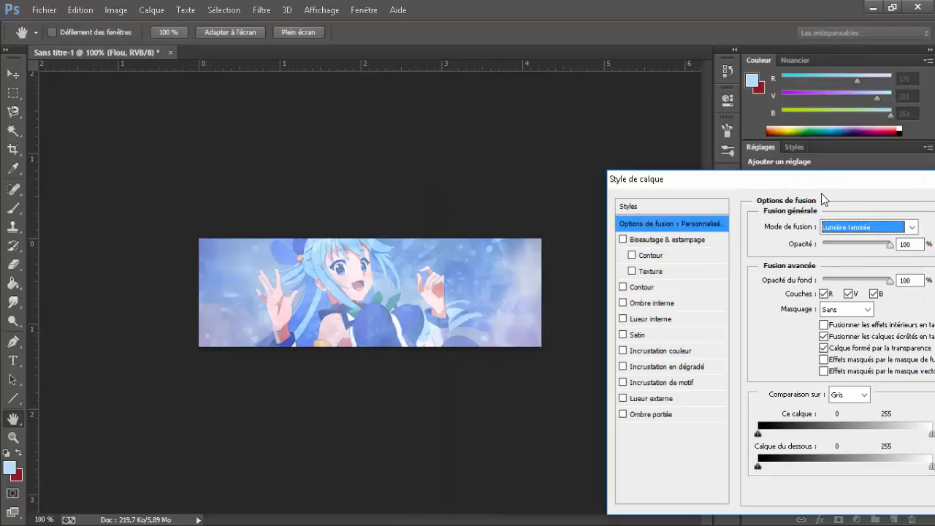
pyautogui.moveTo(889, 246); pyautogui.dragTo(933, 252)
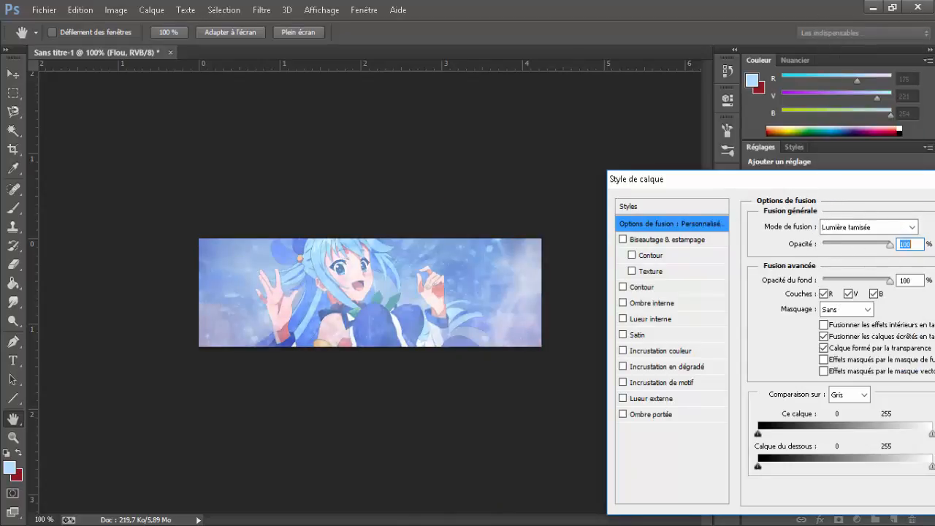
pyautogui.moveTo(833, 179); pyautogui.dragTo(649, 192)
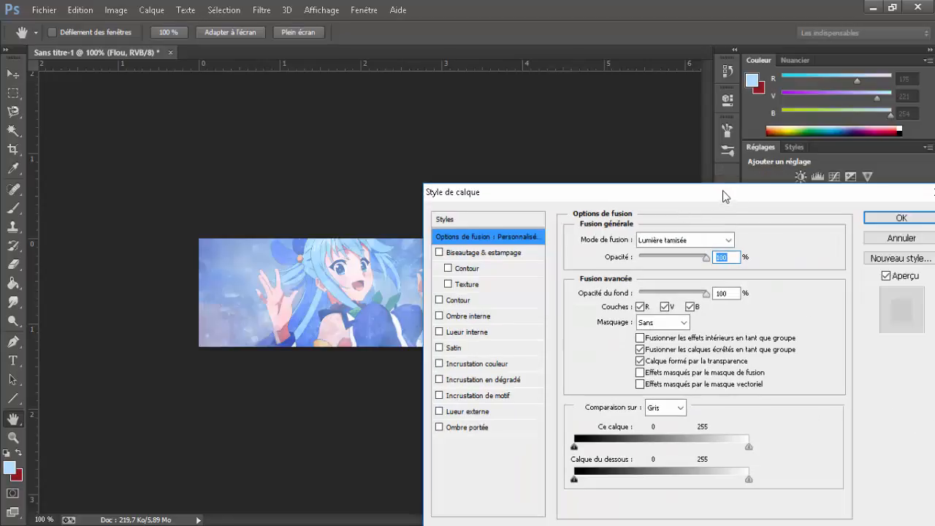
pyautogui.moveTo(723, 196); pyautogui.dragTo(762, 177)
# Step: Try the blend modes from Obscurcir through Densité couleur - on the Flou layer, stepping back to Superposition
pyautogui.click(730, 221)
pyautogui.click(707, 43)
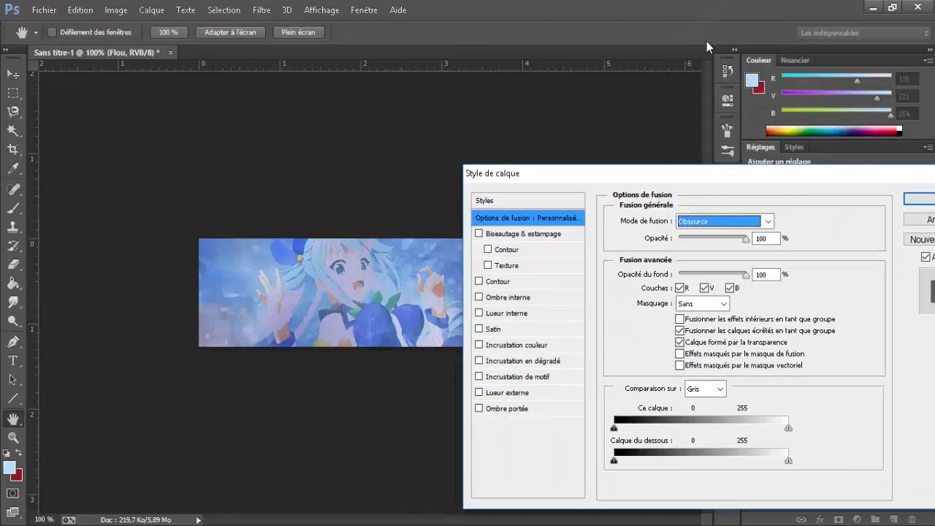
pyautogui.press('Down')
pyautogui.press('Down')
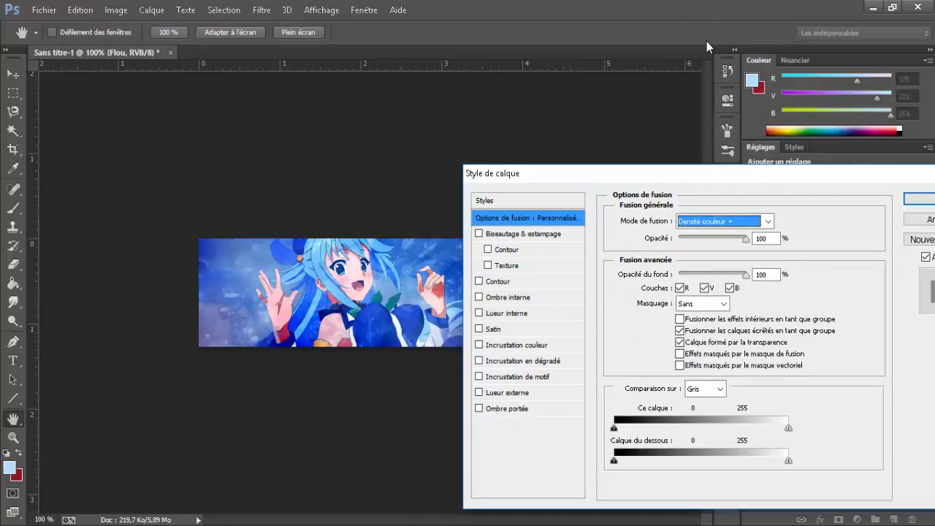
pyautogui.press('Down')
pyautogui.press('Down')
pyautogui.press('Down')
pyautogui.press('Down')
pyautogui.press('Down')
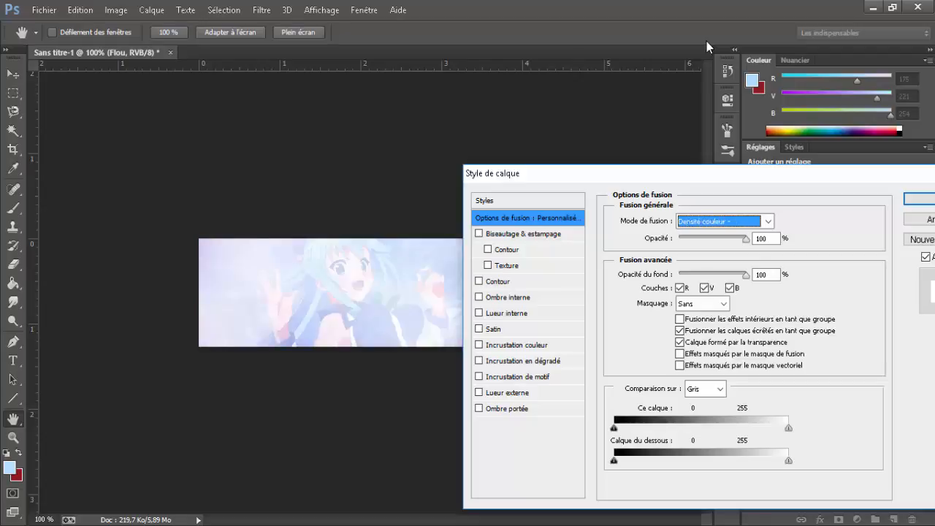
pyautogui.press('Up')
pyautogui.moveTo(692, 239); pyautogui.dragTo(815, 213)
# Step: Try the Couleur plus foncée, Lumière crue and Lumière linéaire blend modes, among others, on the Flou layer
pyautogui.click(766, 222)
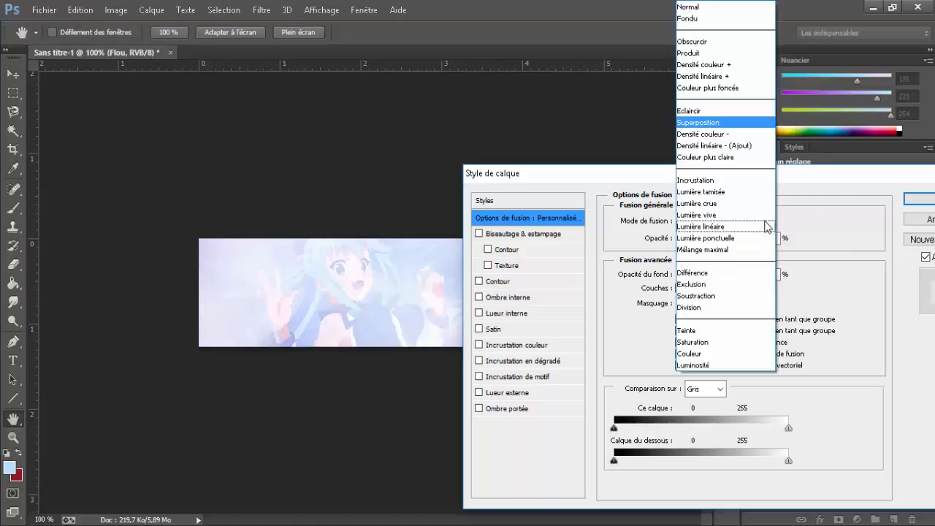
pyautogui.click(717, 112)
pyautogui.press('Up')
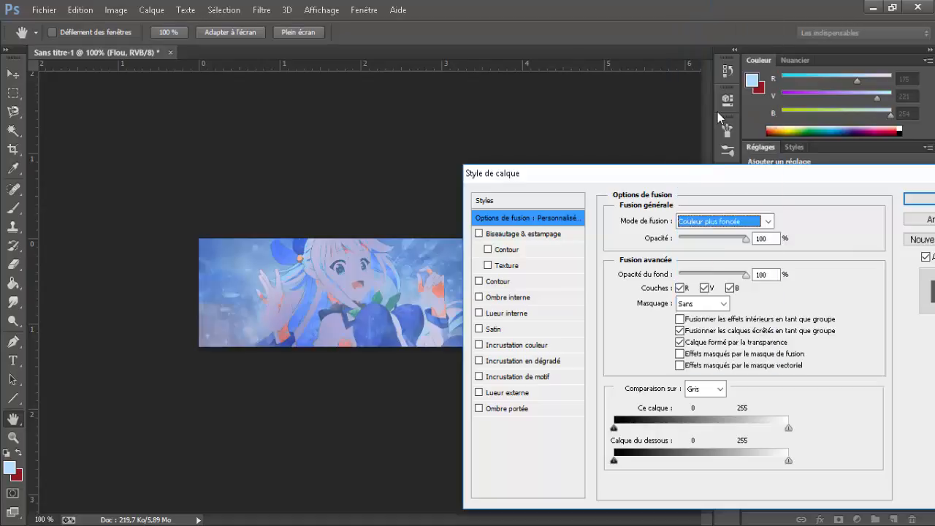
pyautogui.press('Down')
pyautogui.press('Down')
pyautogui.press('Down')
pyautogui.press('Down')
pyautogui.press('Down')
pyautogui.press('Down')
pyautogui.press('Down')
pyautogui.press('Down')
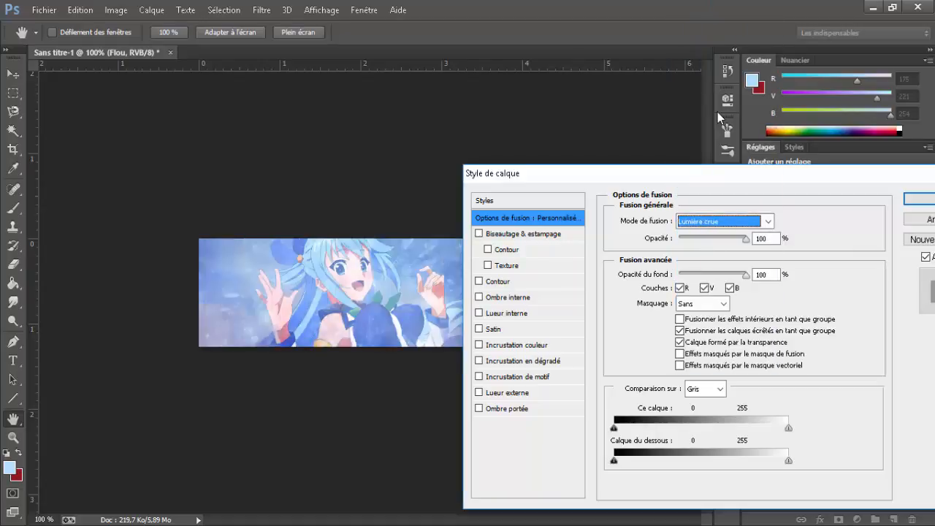
pyautogui.press('Down')
pyautogui.press('Down')
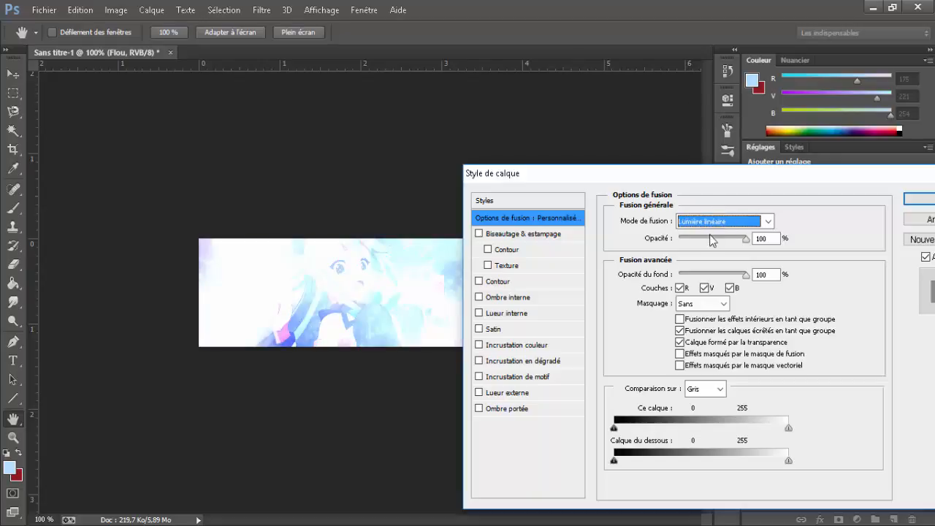
# Step: Try the blend modes from Lumière ponctuelle through Division on the Flou layer
pyautogui.moveTo(710, 236); pyautogui.dragTo(921, 244)
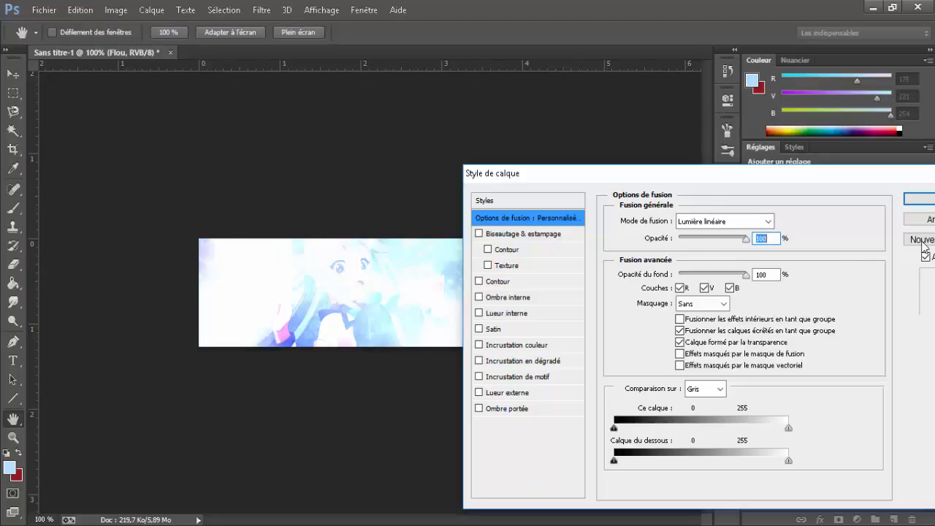
pyautogui.click(776, 221)
pyautogui.click(743, 235)
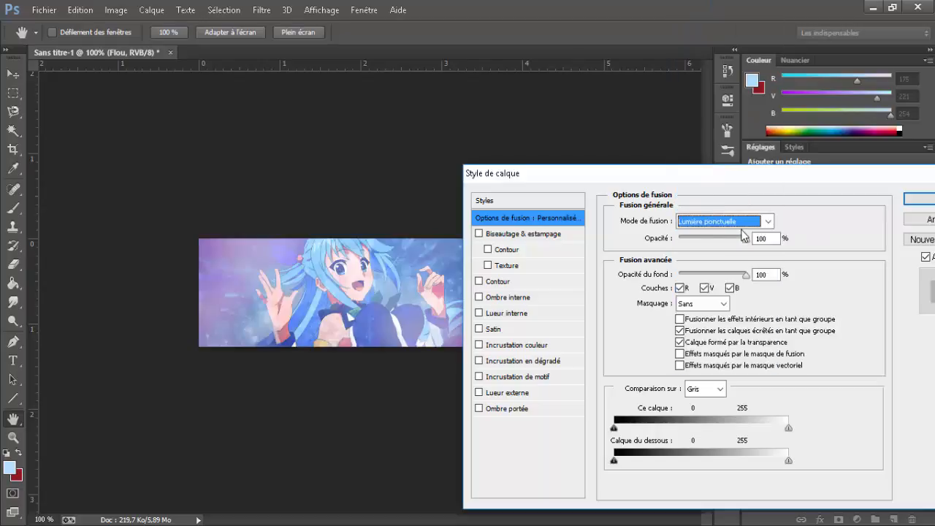
pyautogui.press('Down')
pyautogui.press('Down')
pyautogui.press('Down')
pyautogui.press('Down')
pyautogui.press('Down')
pyautogui.press('Down')
pyautogui.press('Down')
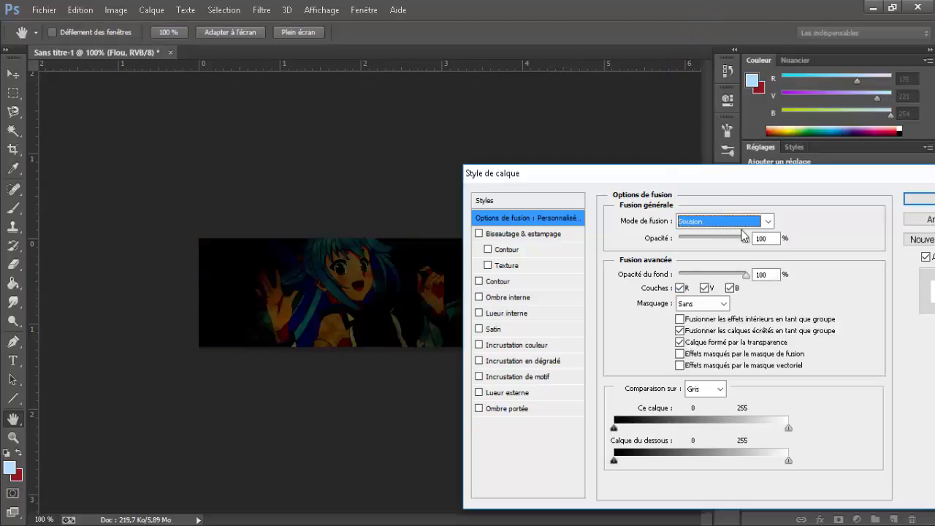
# Step: Apply the Saturation blend mode to the Flou layer and colorize it using Redéfinir with hue 205 and saturation 25
pyautogui.click(732, 239)
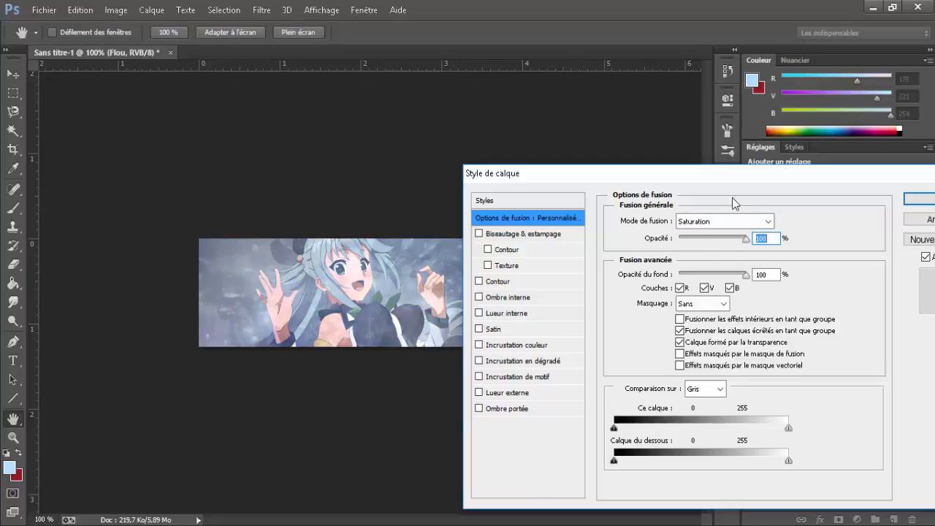
pyautogui.moveTo(720, 182); pyautogui.dragTo(847, 177)
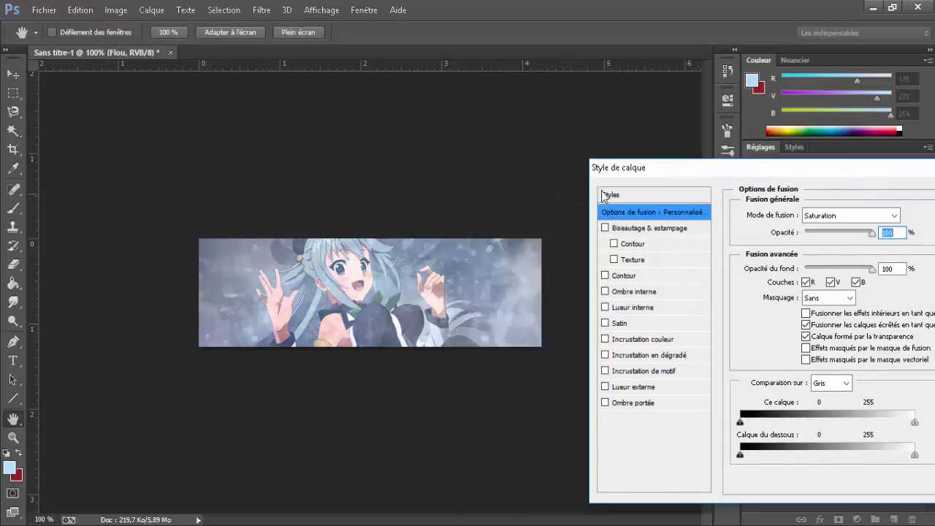
pyautogui.moveTo(635, 167)
pyautogui.mouseDown()
pyautogui.moveTo(484, 168)
pyautogui.moveTo(474, 159)
pyautogui.mouseUp()
pyautogui.click(872, 183)
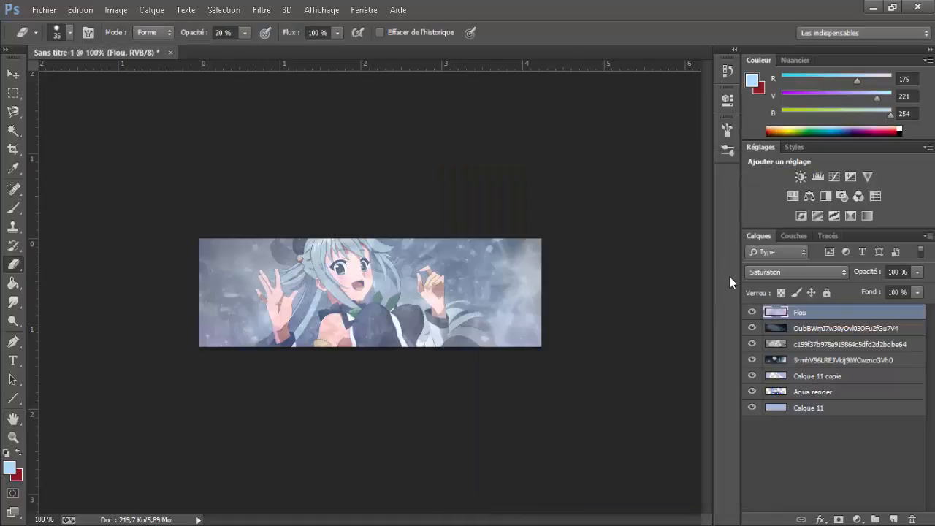
pyautogui.hotkey('ctrl', 'u')
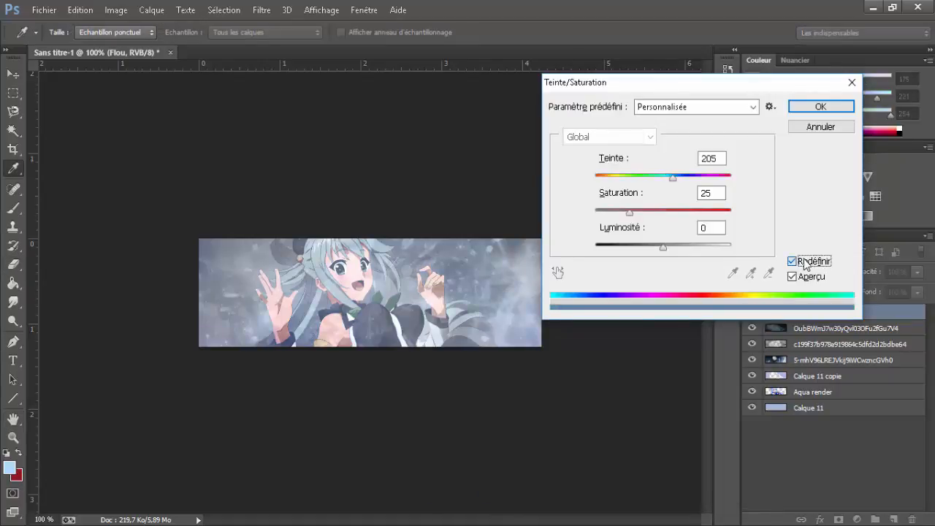
pyautogui.click(820, 106)
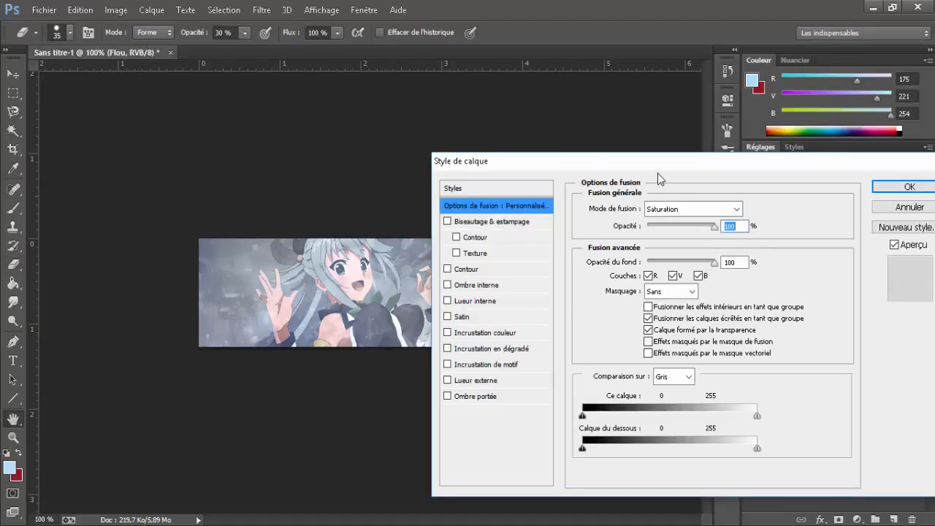
# Step: Try the Teinte blend mode on the Flou layer and return it to Saturation
pyautogui.moveTo(657, 173); pyautogui.dragTo(757, 152)
pyautogui.click(770, 188)
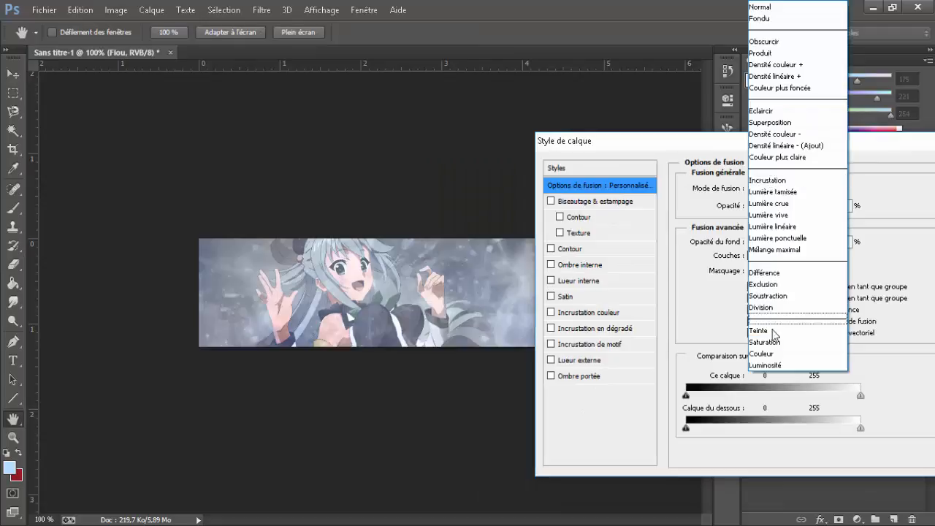
pyautogui.click(776, 353)
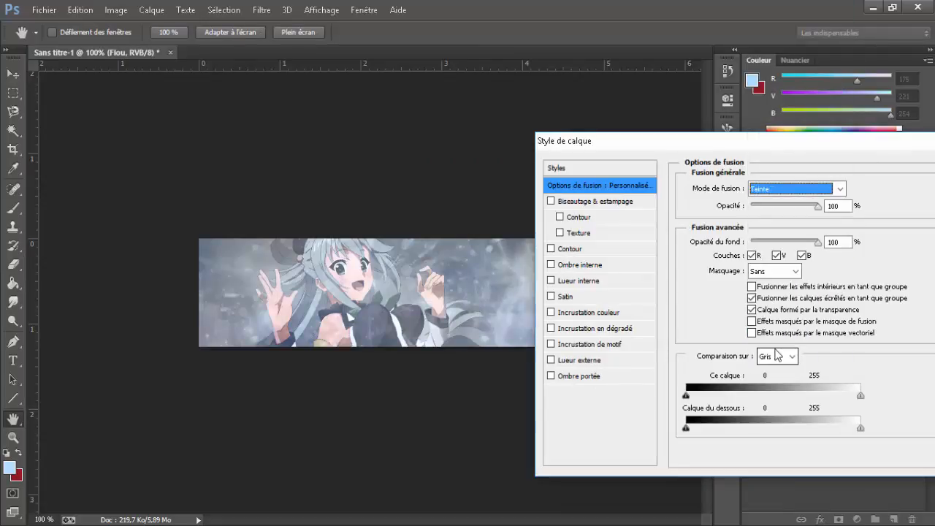
pyautogui.press('Down')
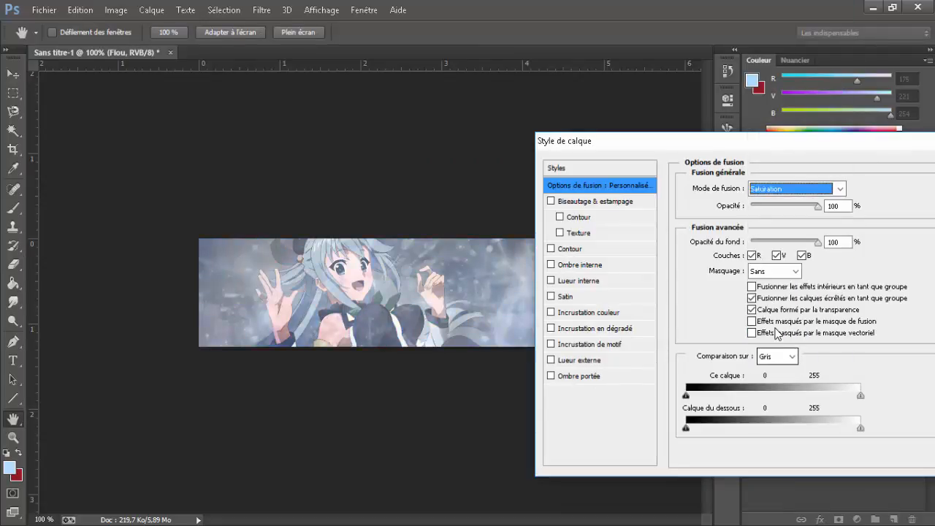
# Step: Lower the Flou layer's opacity to 46% and apply the blending options
pyautogui.click(781, 207)
pyautogui.moveTo(757, 149); pyautogui.dragTo(453, 164)
pyautogui.click(767, 180)
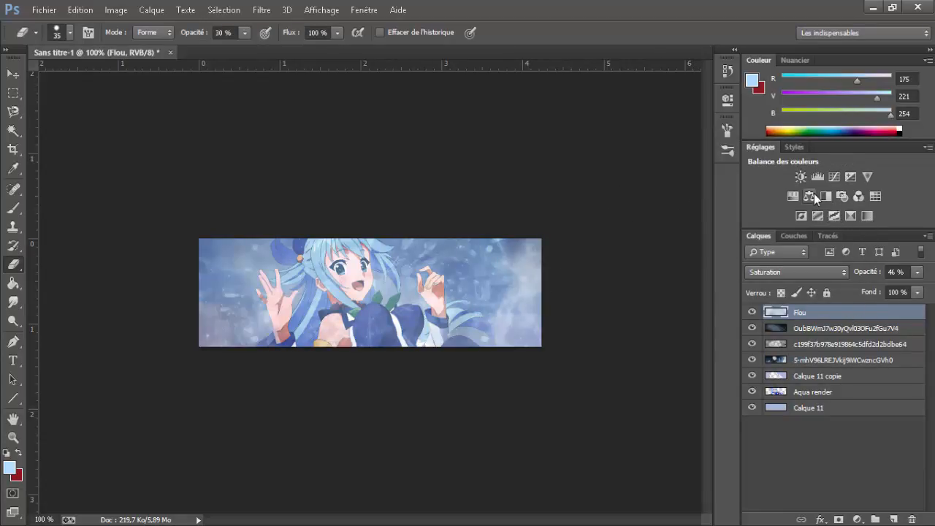
# Step: Add a gradient map adjustment layer above the Flou layer
pyautogui.click(867, 215)
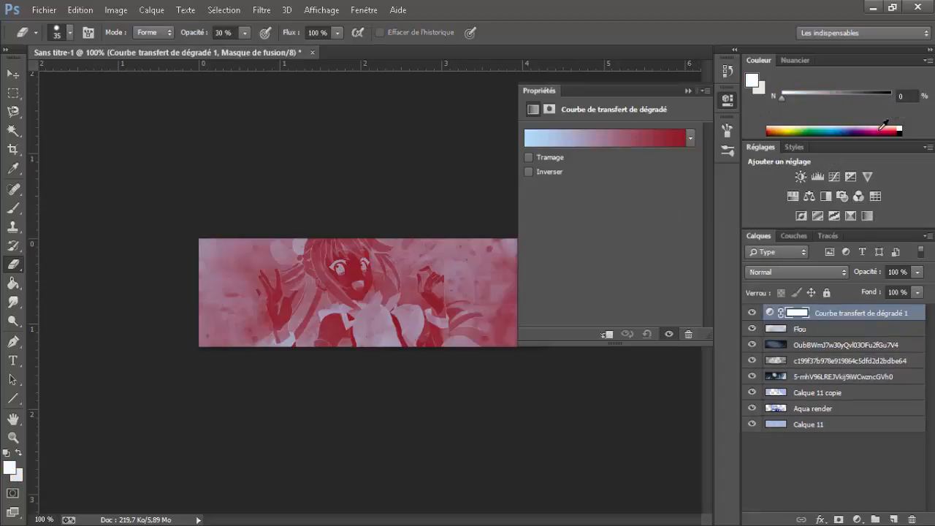
pyautogui.click(364, 10)
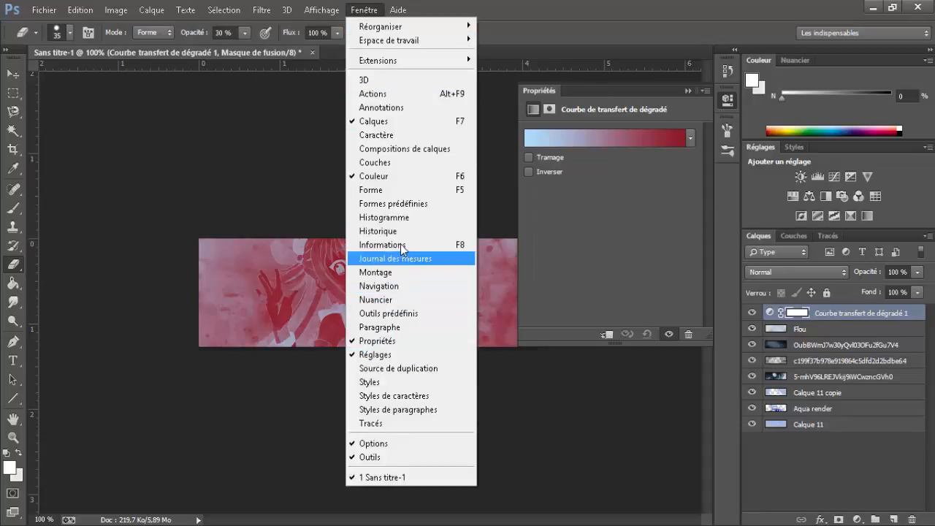
pyautogui.moveTo(387, 41)
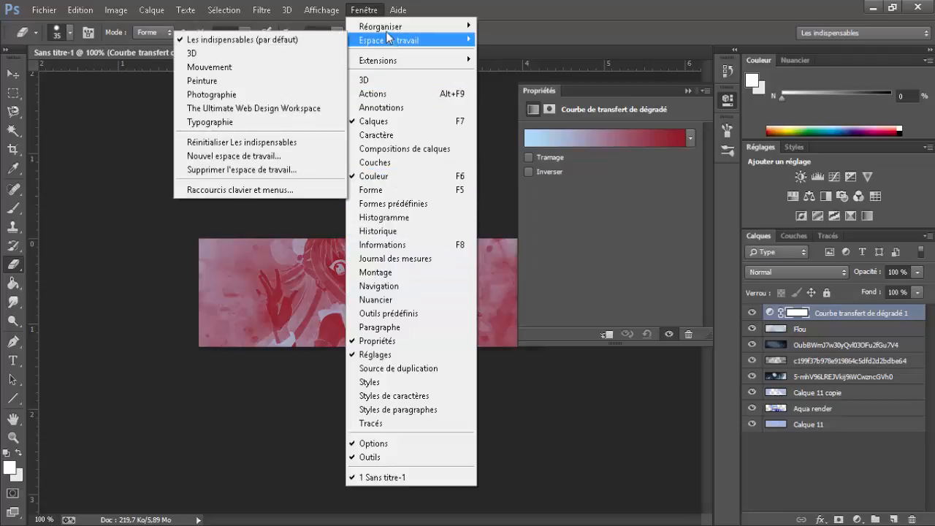
pyautogui.click(325, 44)
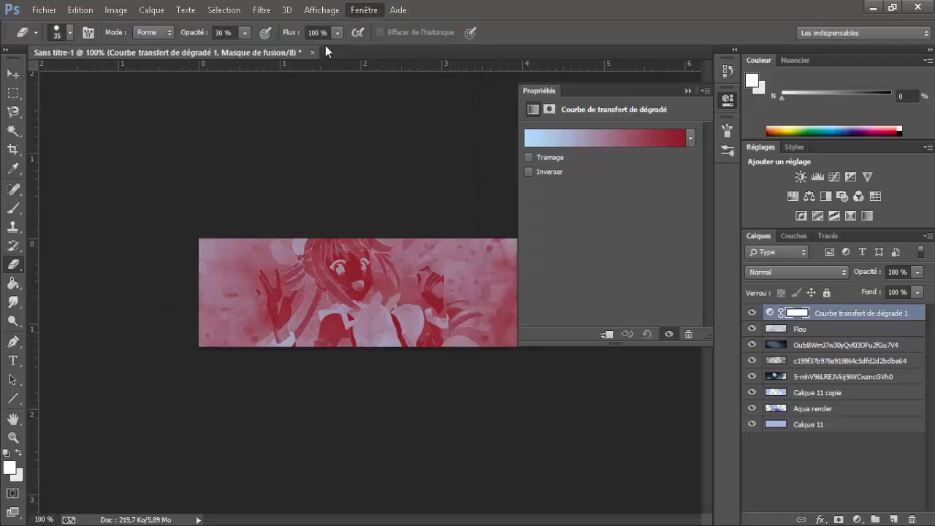
pyautogui.click(363, 10)
pyautogui.moveTo(388, 40)
pyautogui.click(325, 42)
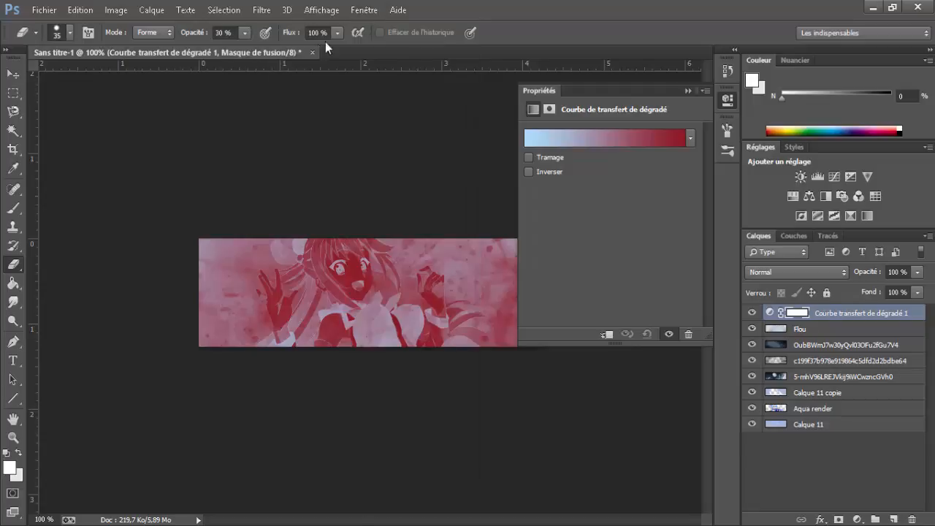
pyautogui.click(363, 10)
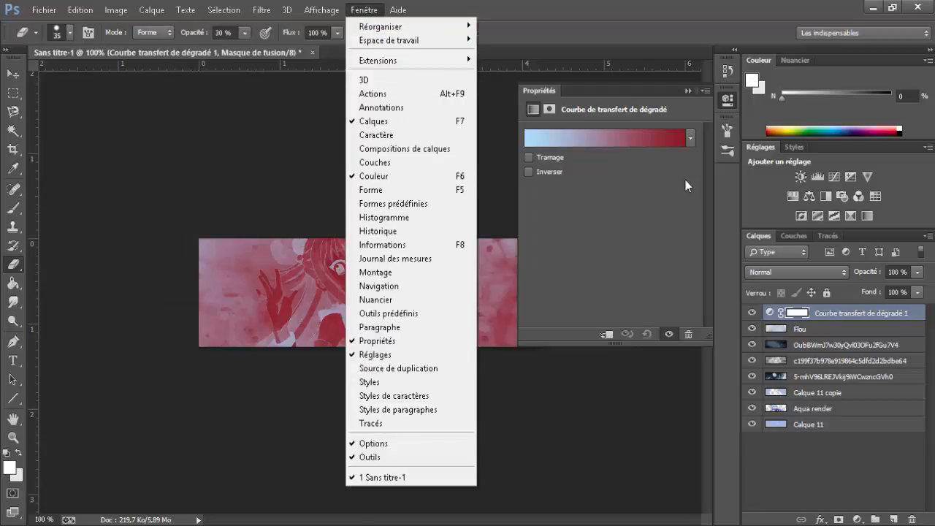
pyautogui.click(840, 467)
pyautogui.click(841, 467)
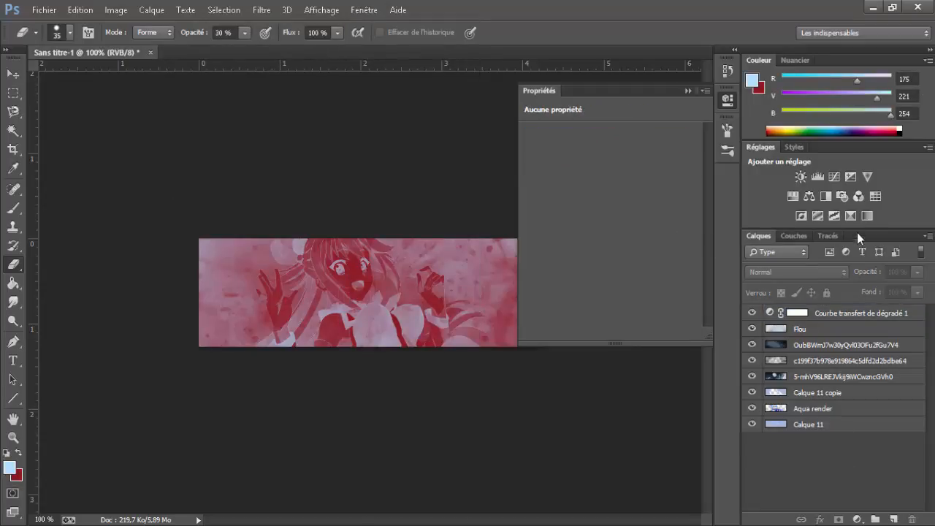
# Step: Select the gradient map layer and apply the violet-to-orange preset gradient to it
pyautogui.click(902, 311)
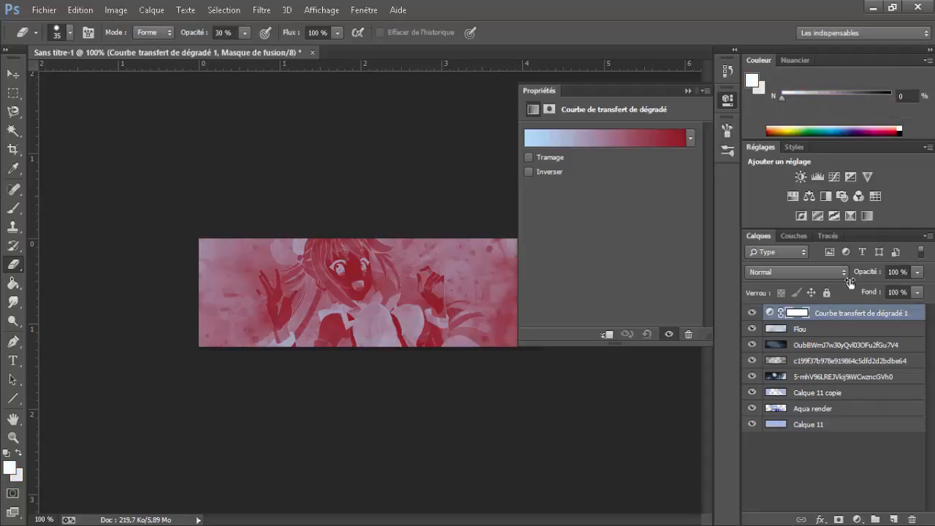
pyautogui.click(690, 138)
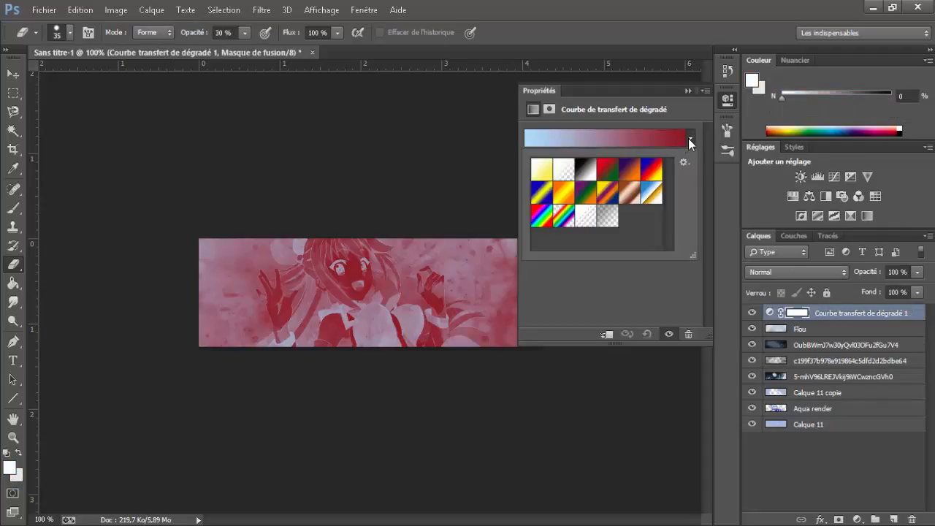
pyautogui.click(627, 178)
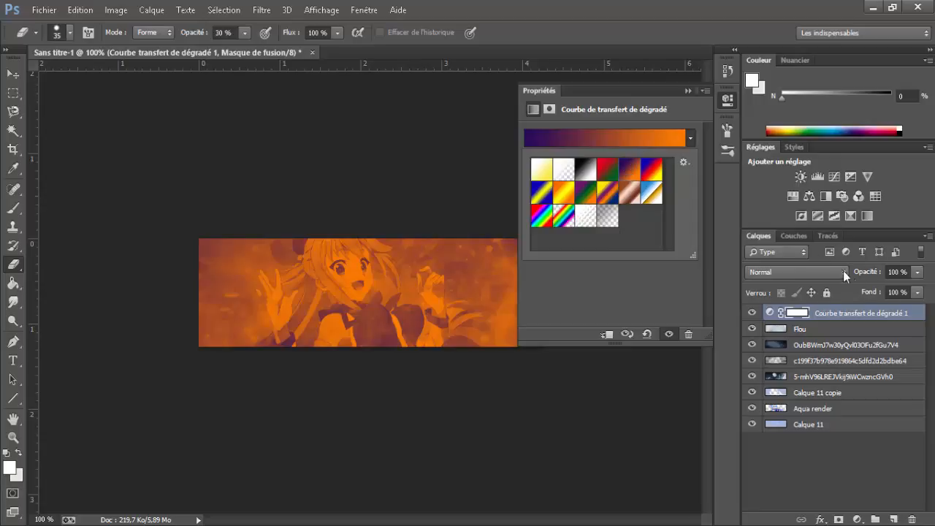
# Step: Apply the Lumière tamisée blend mode at 100% opacity to the violet-to-orange gradient map layer
pyautogui.click(920, 314)
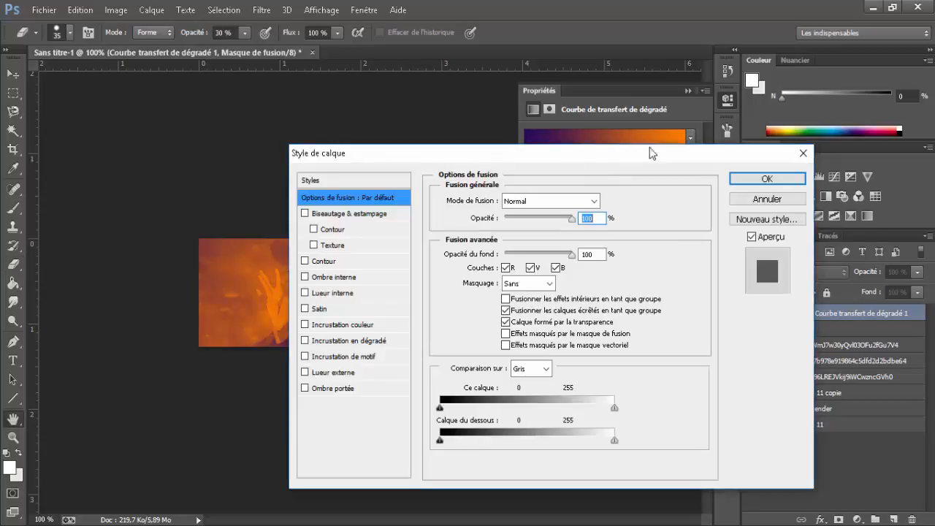
pyautogui.moveTo(650, 151); pyautogui.dragTo(837, 136)
pyautogui.click(760, 184)
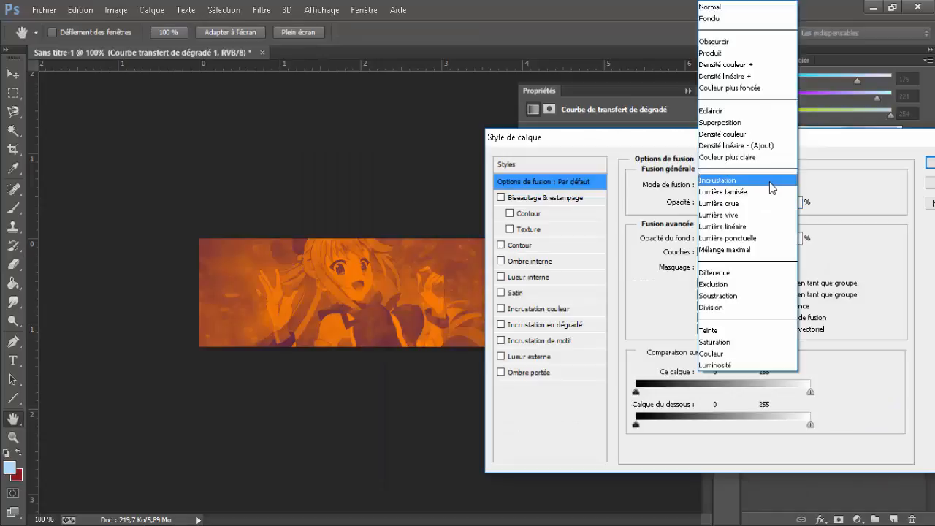
pyautogui.click(761, 192)
pyautogui.press('Tab')
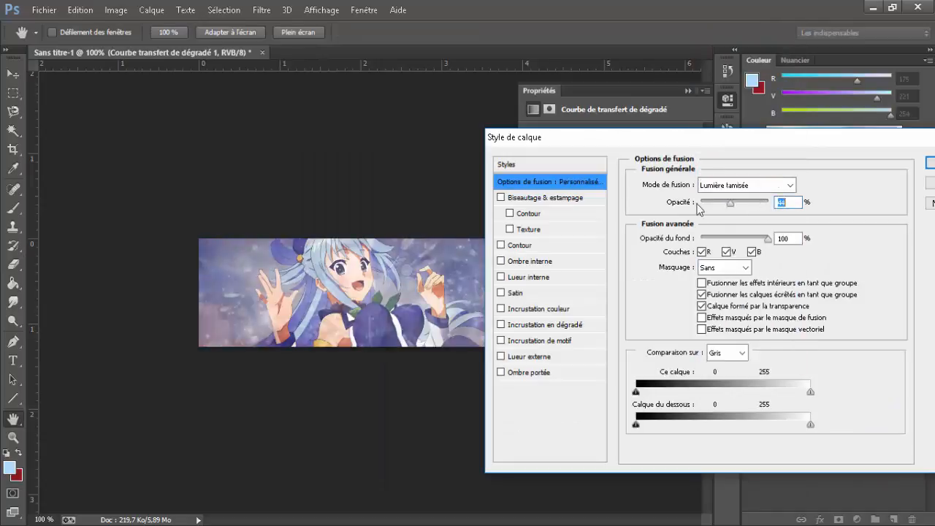
pyautogui.moveTo(783, 145); pyautogui.dragTo(601, 159)
pyautogui.click(789, 175)
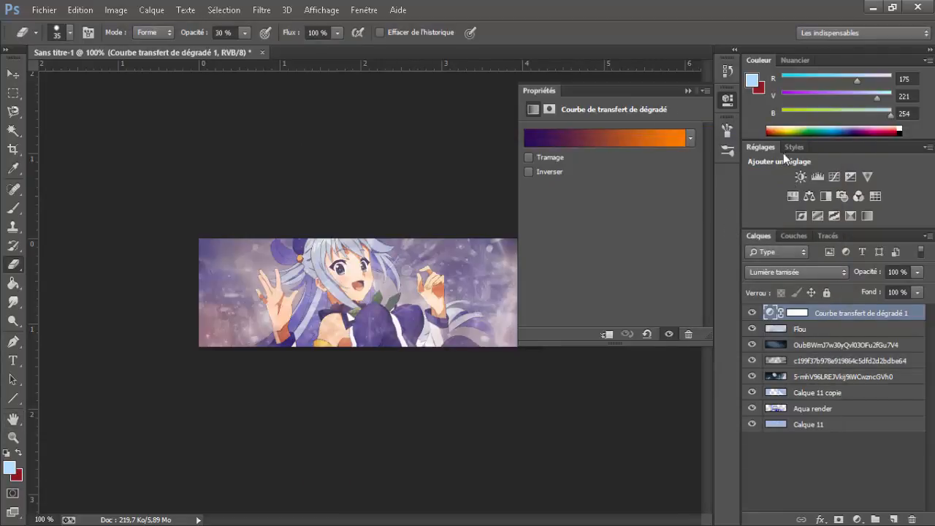
# Step: Try a second gradient map adjustment layer with the black-to-white preset above the first one
pyautogui.click(867, 215)
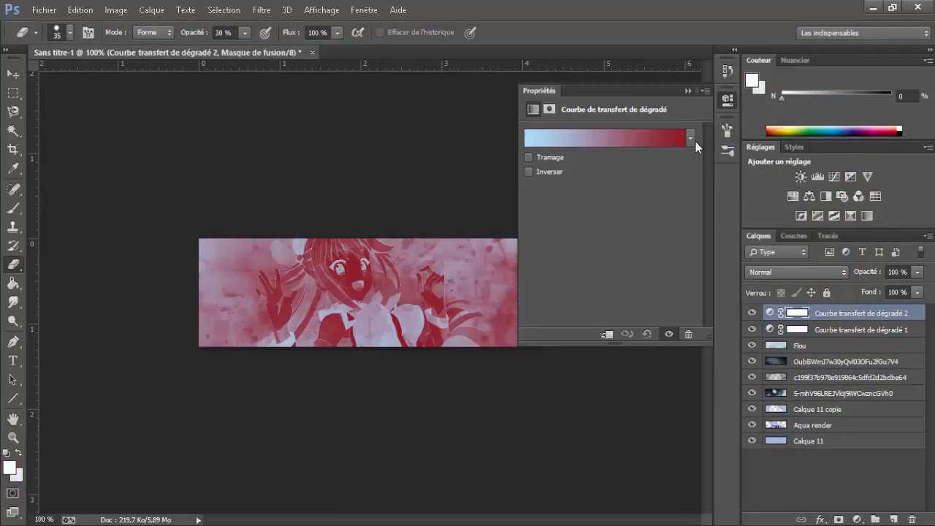
pyautogui.click(696, 141)
pyautogui.click(586, 170)
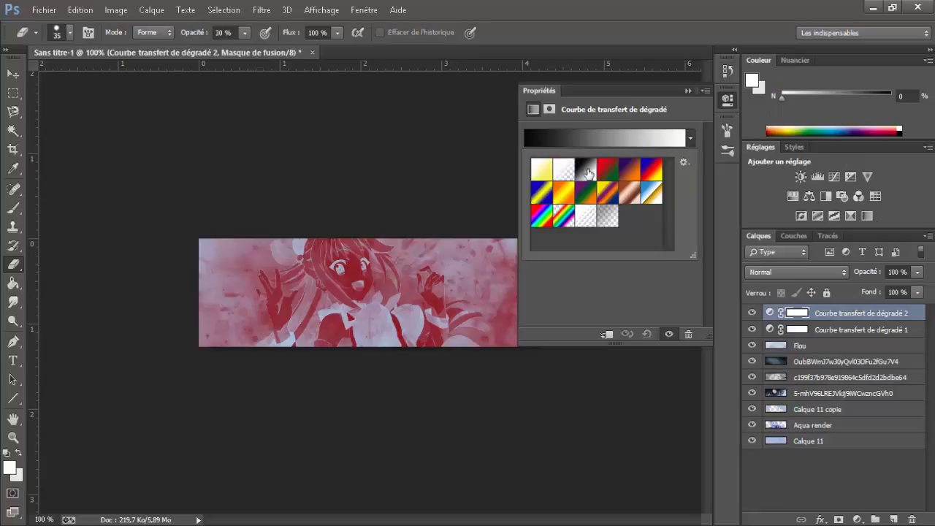
pyautogui.click(918, 305)
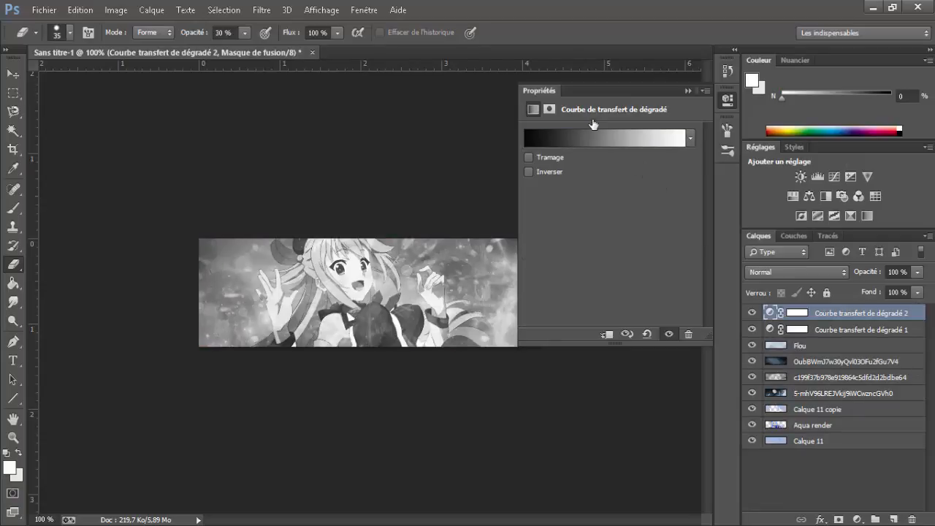
# Step: Try the Lumière linéaire blend mode at about 45% opacity on the black-to-white gradient map and delete that layer
pyautogui.doubleClick(899, 313)
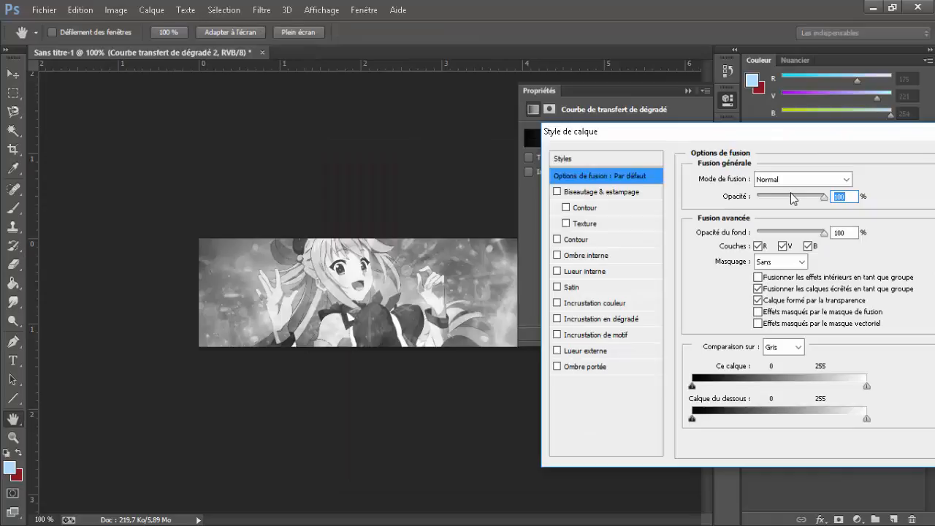
pyautogui.moveTo(799, 197); pyautogui.dragTo(825, 195)
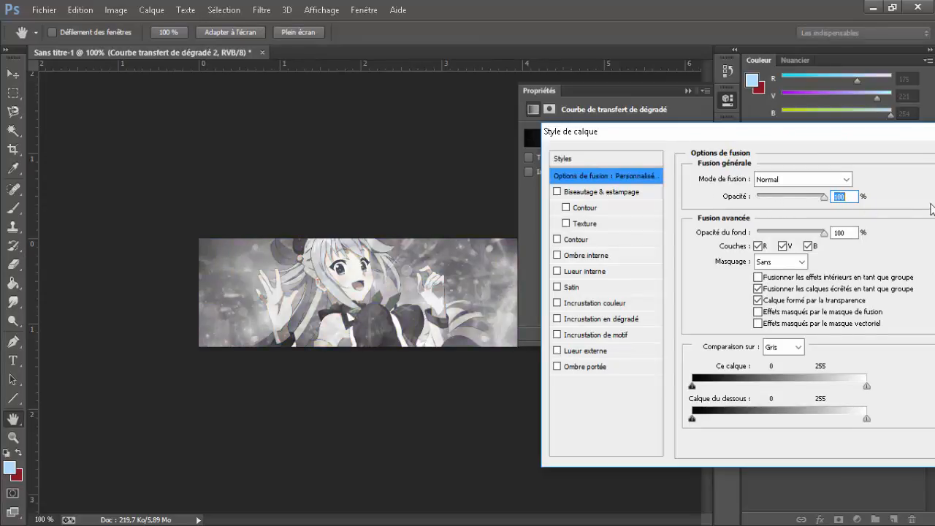
pyautogui.click(819, 189)
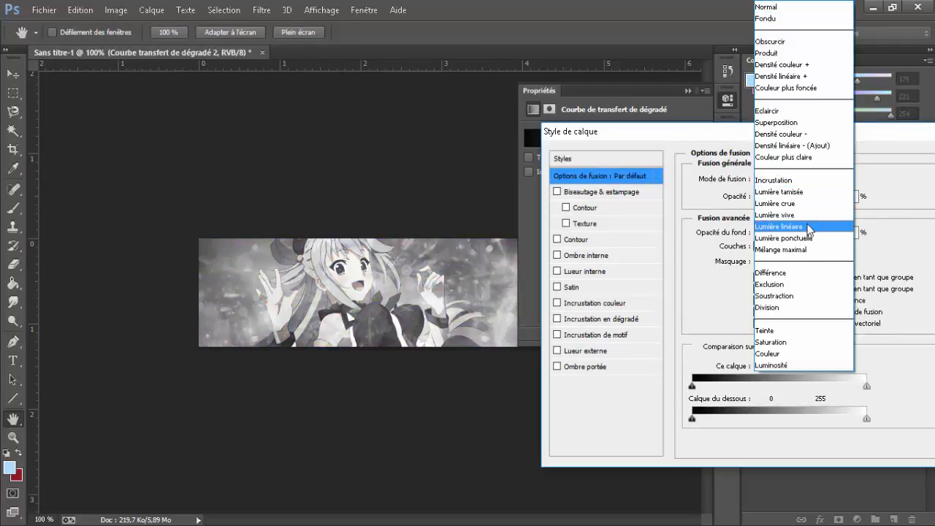
pyautogui.click(806, 224)
pyautogui.click(794, 196)
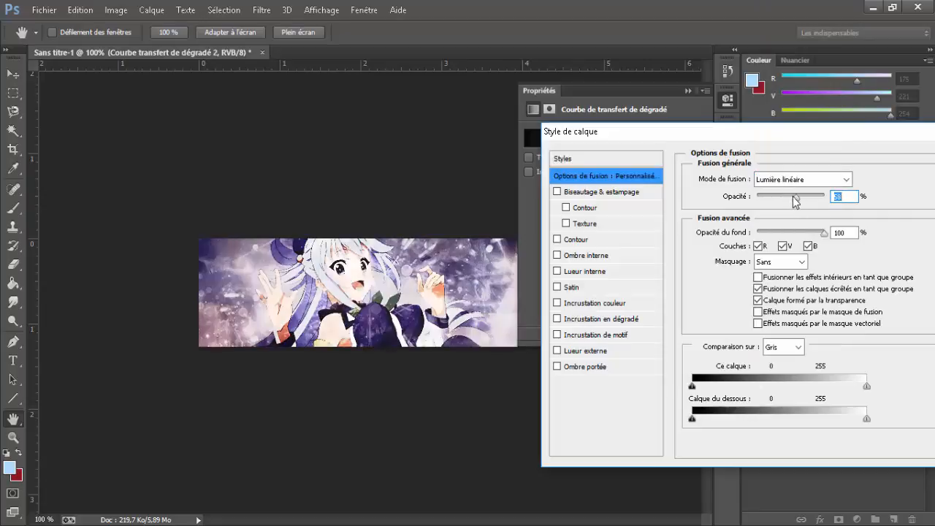
pyautogui.moveTo(790, 198)
pyautogui.mouseDown()
pyautogui.moveTo(780, 198)
pyautogui.moveTo(800, 206)
pyautogui.moveTo(787, 202)
pyautogui.mouseUp()
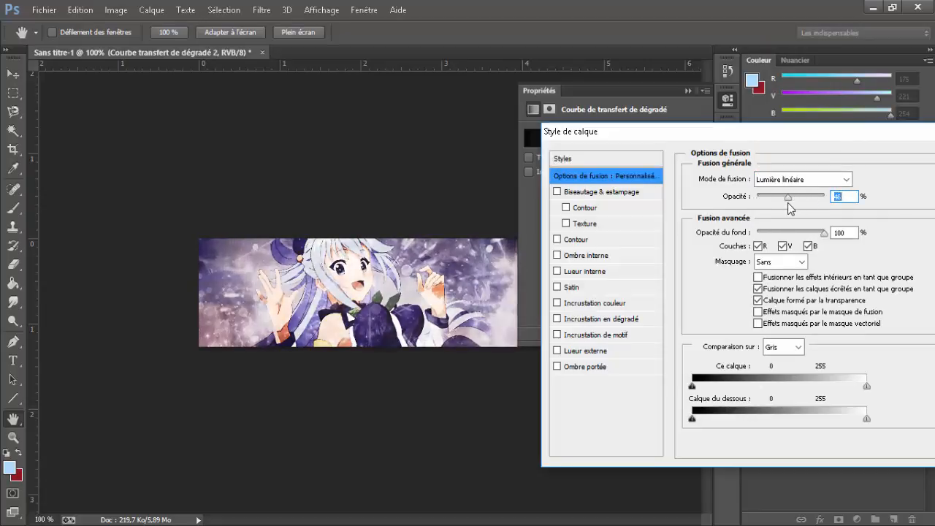
pyautogui.moveTo(760, 134); pyautogui.dragTo(490, 129)
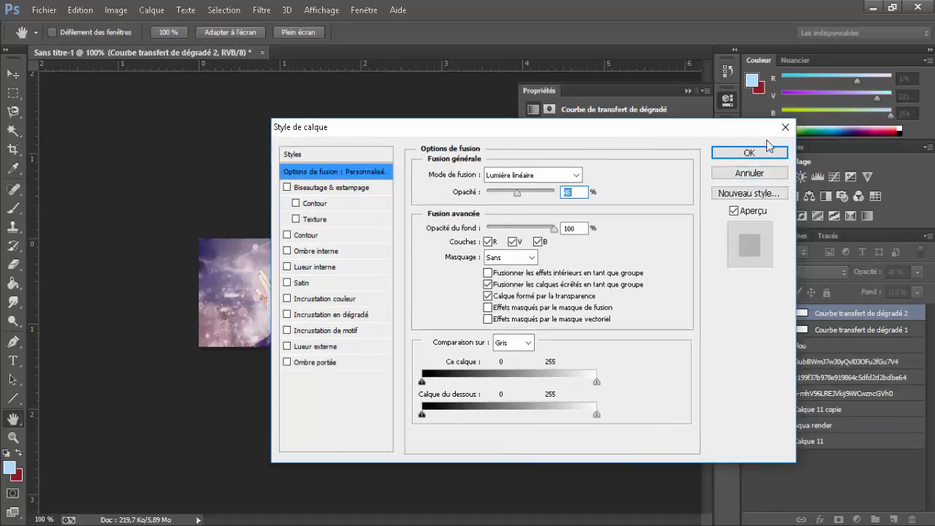
pyautogui.click(785, 130)
pyautogui.press('Delete')
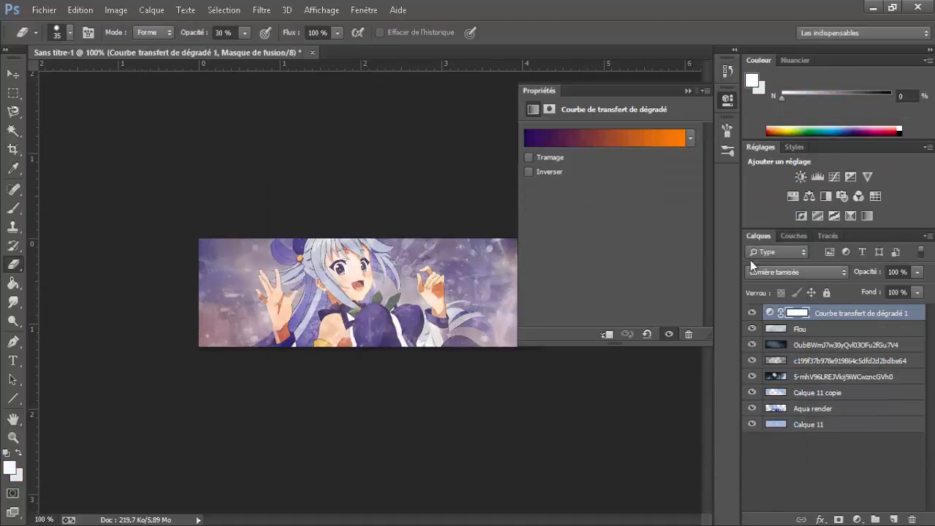
# Step: Hide the violet-to-orange gradient map layer and add a new gradient map with the black-to-white preset
pyautogui.click(750, 313)
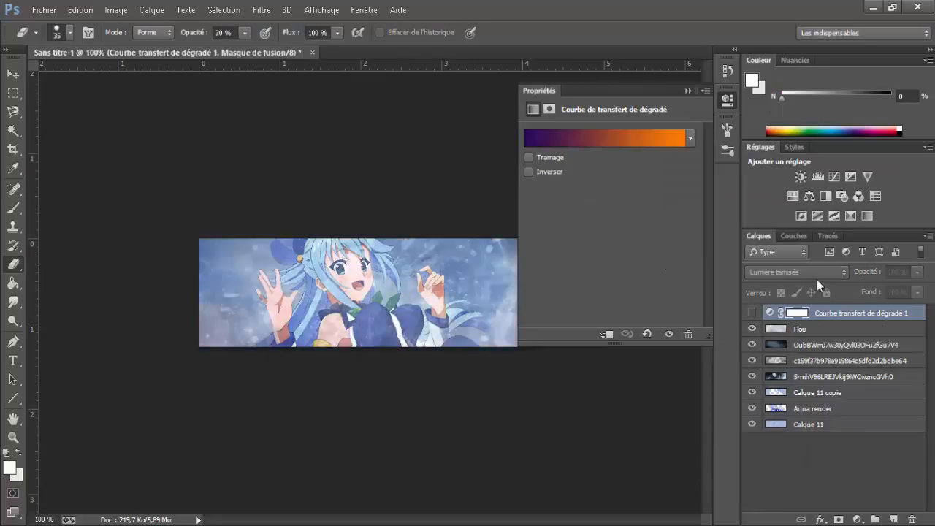
pyautogui.click(867, 215)
pyautogui.click(689, 138)
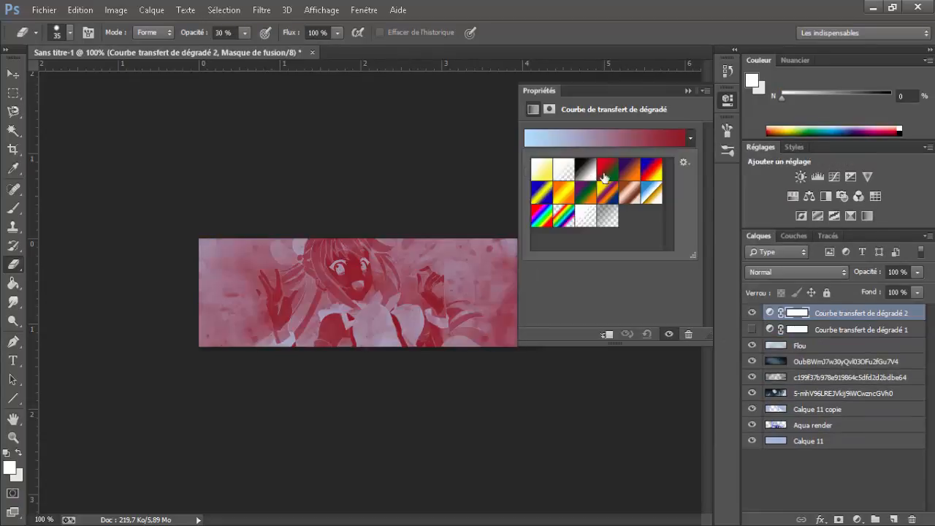
pyautogui.click(586, 169)
# Step: Try the Lumière tamisée blend mode at different opacities on the black-to-white gradient map layer
pyautogui.click(921, 315)
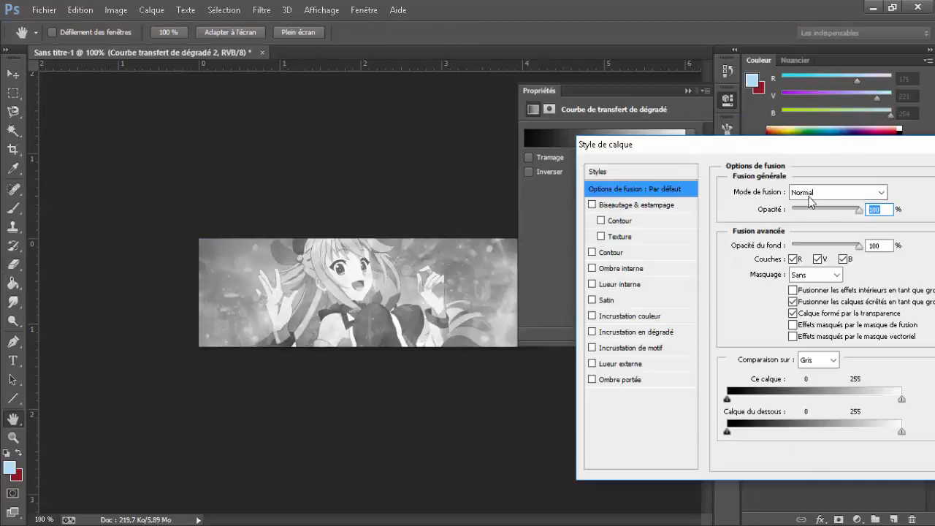
pyautogui.moveTo(829, 210); pyautogui.dragTo(868, 205)
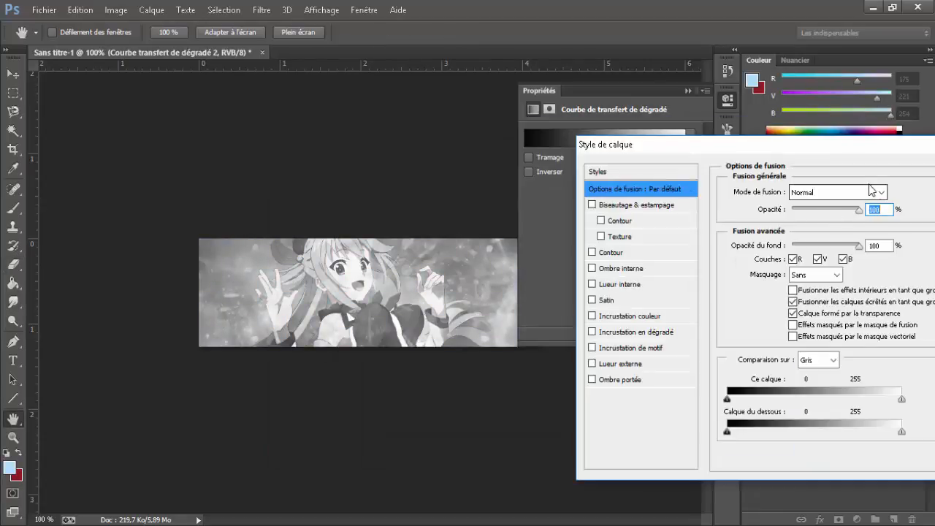
pyautogui.click(867, 191)
pyautogui.click(838, 192)
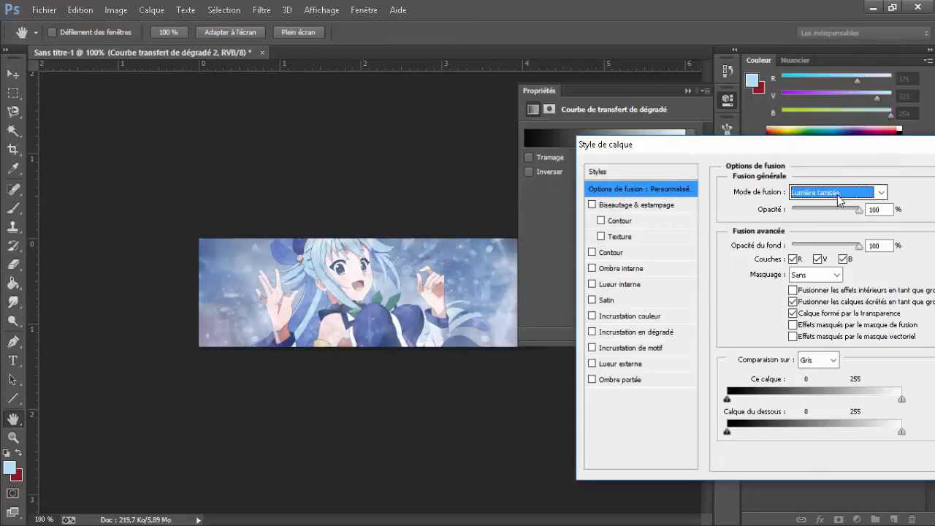
pyautogui.press('Tab')
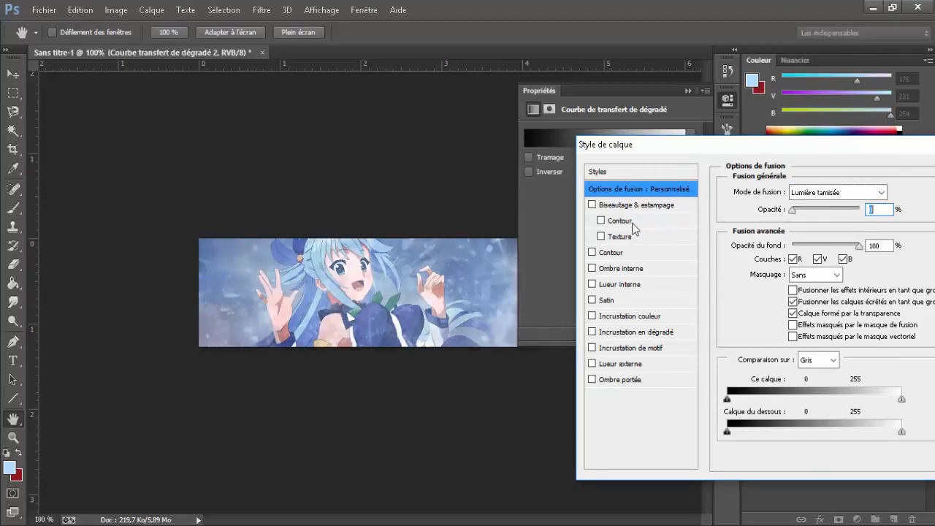
# Step: Try the Lumière crue blend mode at 52% opacity on the black-to-white gradient map layer
pyautogui.click(835, 193)
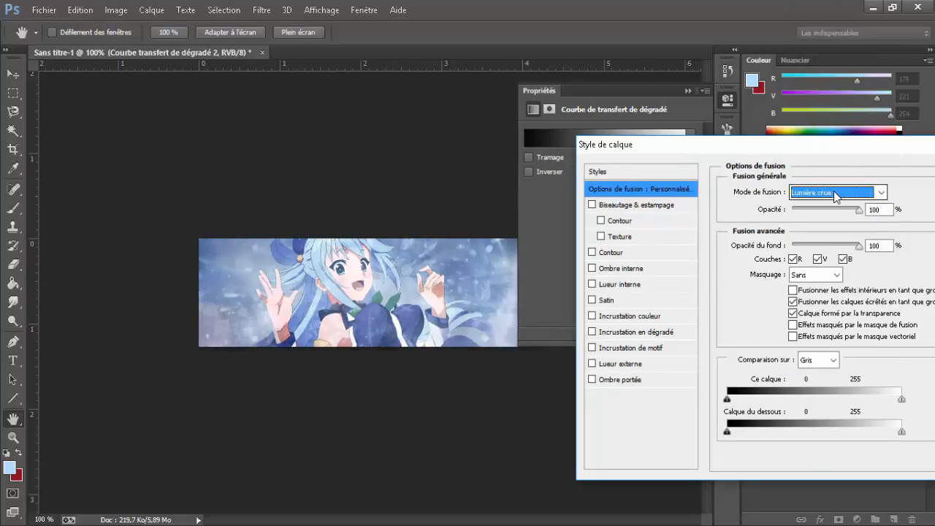
pyautogui.click(824, 208)
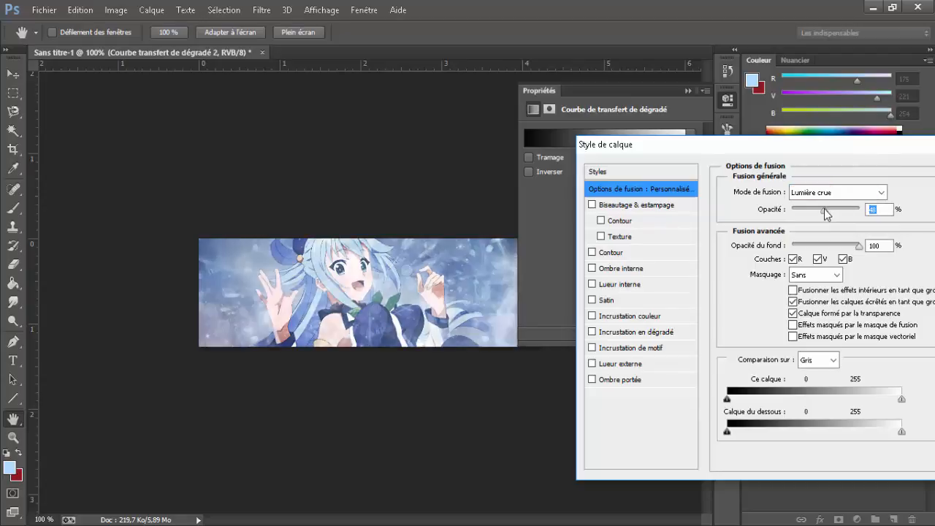
pyautogui.moveTo(819, 151); pyautogui.dragTo(780, 151)
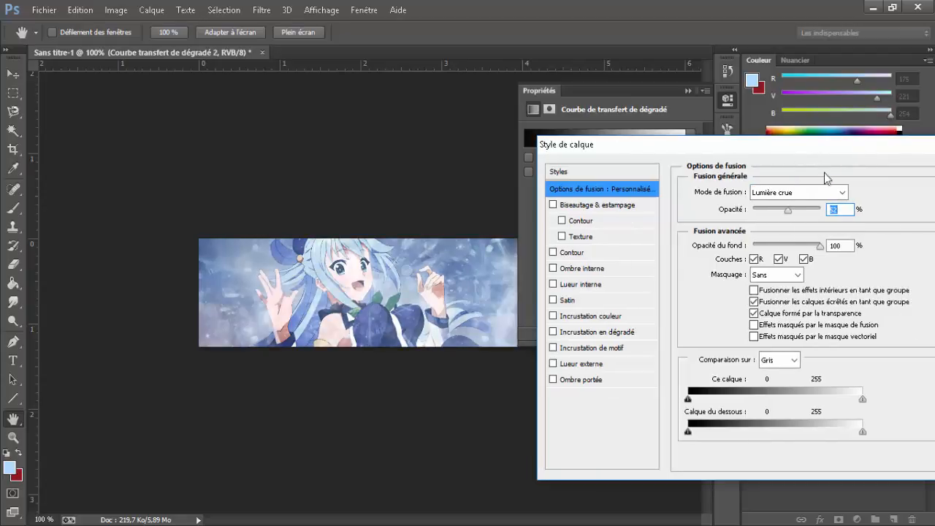
# Step: Try the Lumière linéaire blend mode at 41% opacity on the black-to-white gradient map layer
pyautogui.click(819, 192)
pyautogui.click(820, 191)
pyautogui.press('Down')
pyautogui.press('Down')
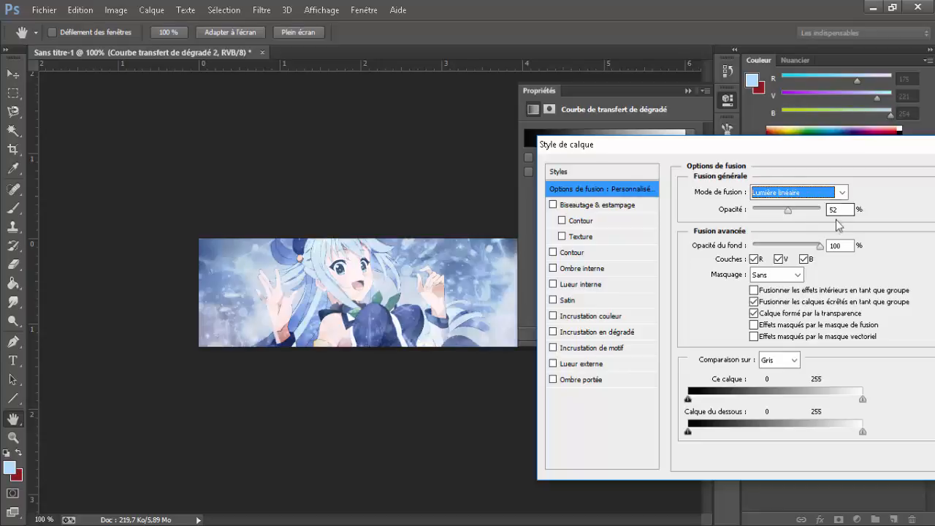
pyautogui.moveTo(789, 211)
pyautogui.mouseDown()
pyautogui.moveTo(861, 202)
pyautogui.moveTo(780, 219)
pyautogui.mouseUp()
pyautogui.moveTo(791, 152); pyautogui.dragTo(530, 158)
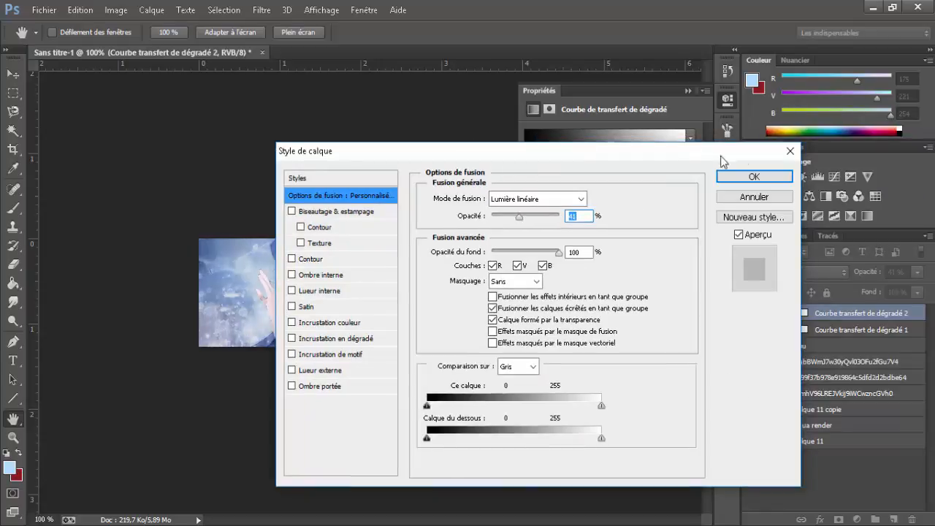
pyautogui.click(774, 177)
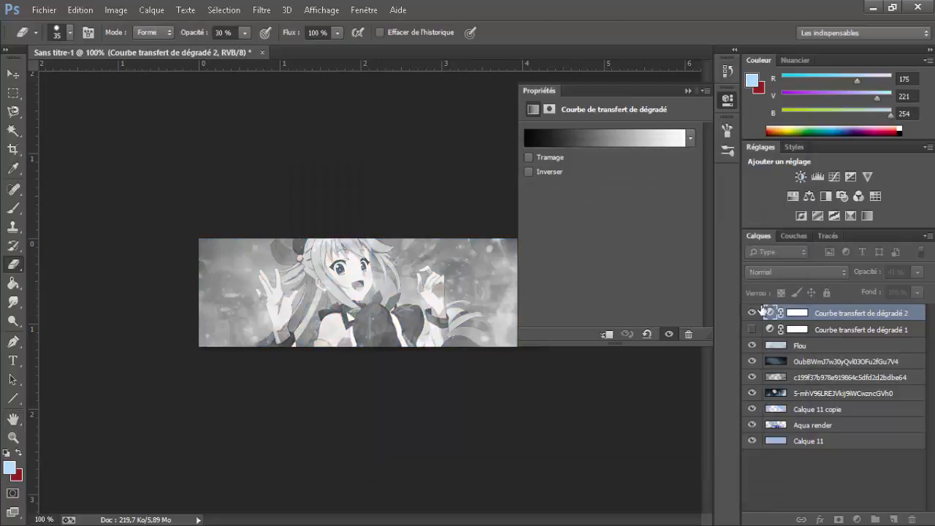
# Step: Stamp all visible layers into a new merged layer and move it to the top of the layer stack
pyautogui.click(811, 429)
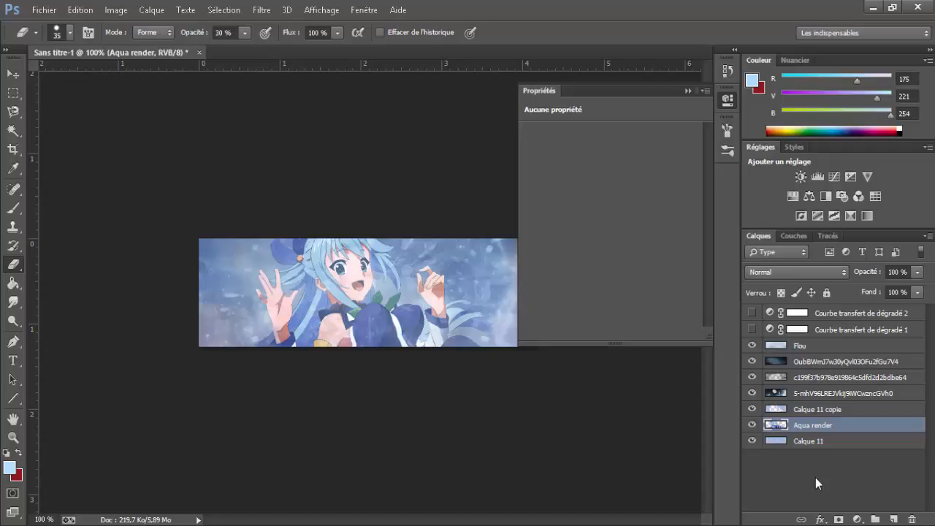
pyautogui.hotkey('ctrl', 'alt', 'shift', 'e')
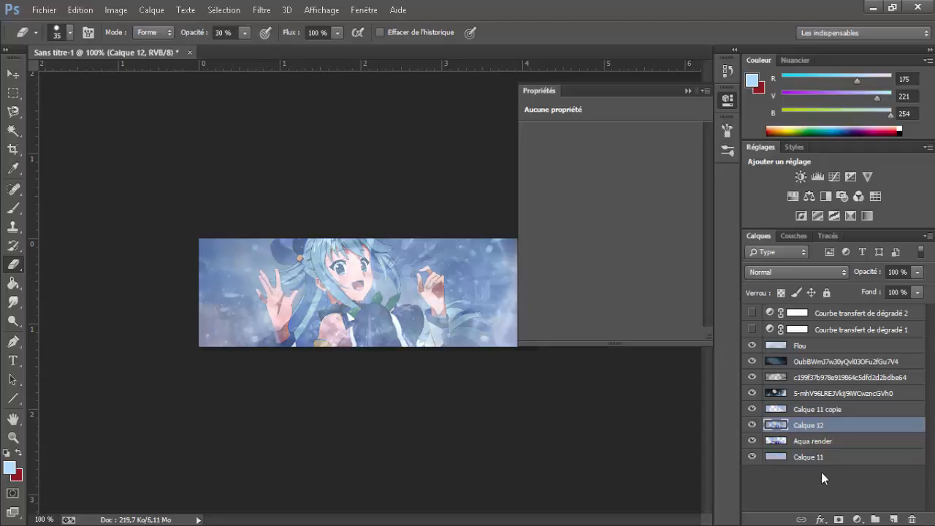
pyautogui.click(753, 425)
pyautogui.click(752, 425)
pyautogui.moveTo(823, 429); pyautogui.dragTo(819, 310)
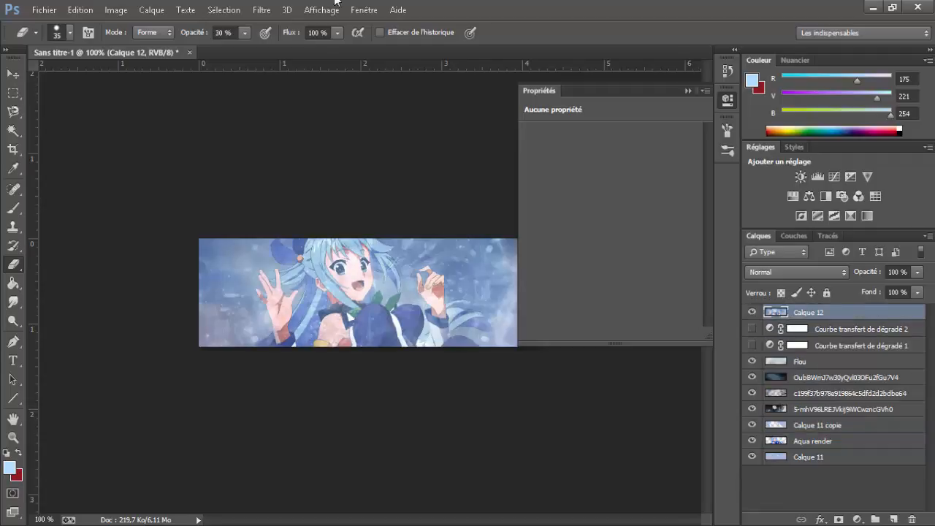
# Step: Apply a Gaussian blur with a 2-pixel radius to the merged layer
pyautogui.click(260, 10)
pyautogui.moveTo(263, 212)
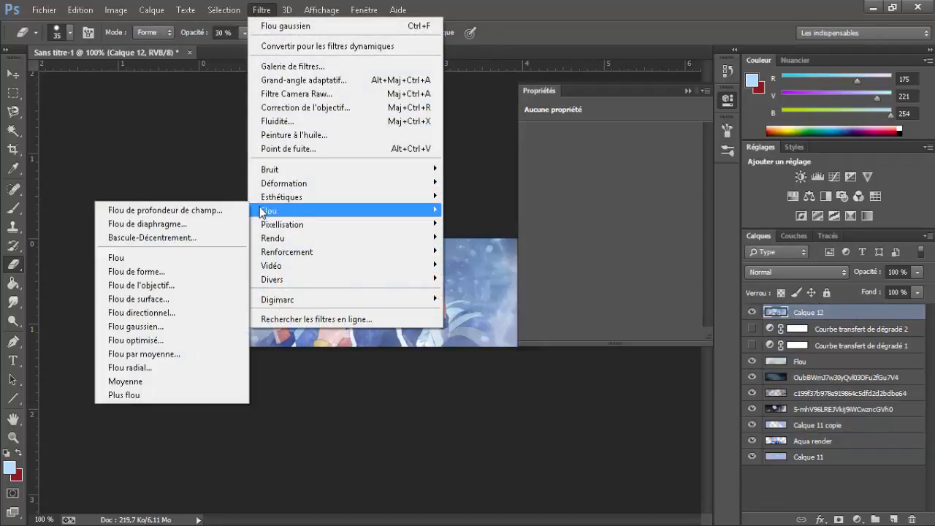
pyautogui.click(172, 327)
pyautogui.write('2')
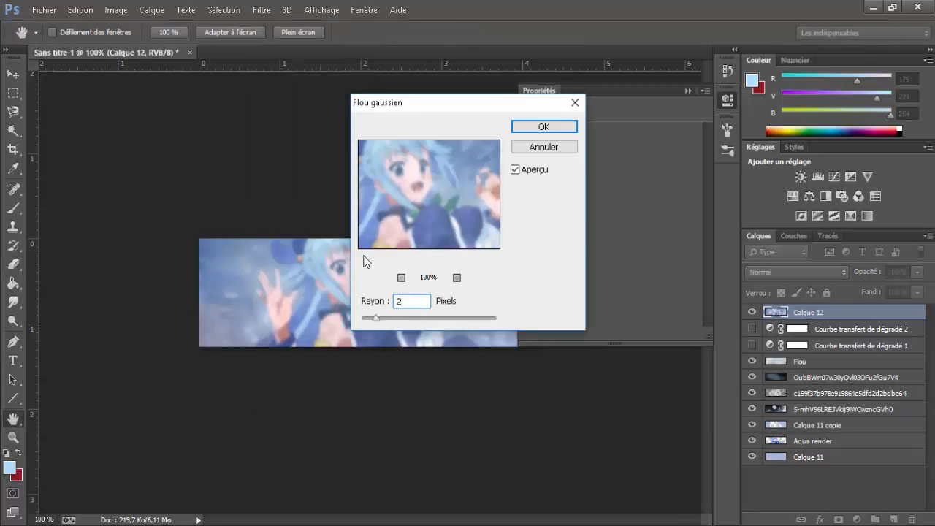
pyautogui.press('Return')
pyautogui.press('e')
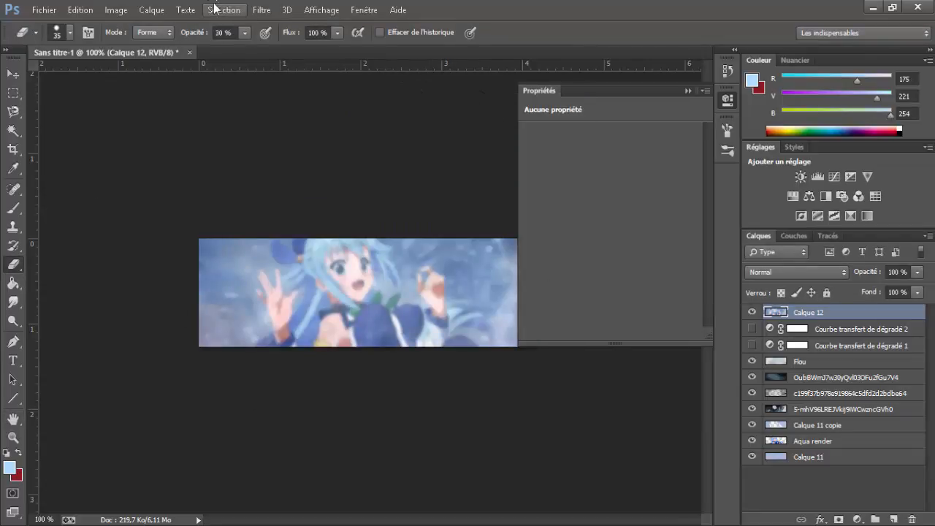
# Step: Apply the Antipoussière noise filter with a 3-pixel radius and threshold 0 to the merged layer
pyautogui.click(262, 9)
pyautogui.moveTo(283, 171)
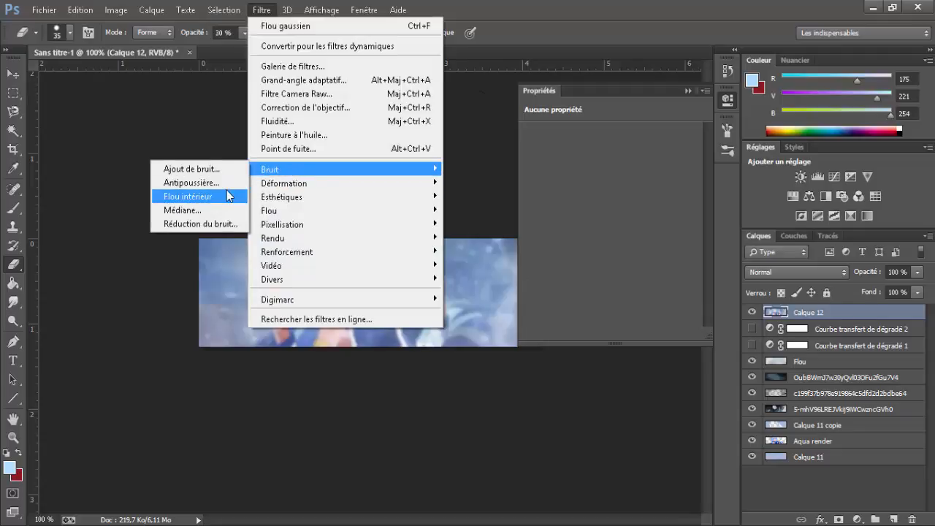
pyautogui.click(218, 183)
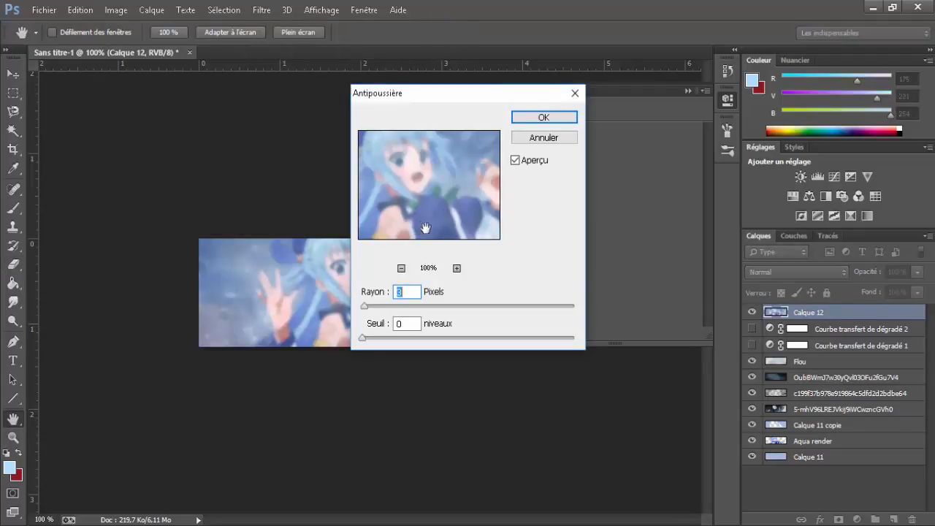
pyautogui.click(543, 117)
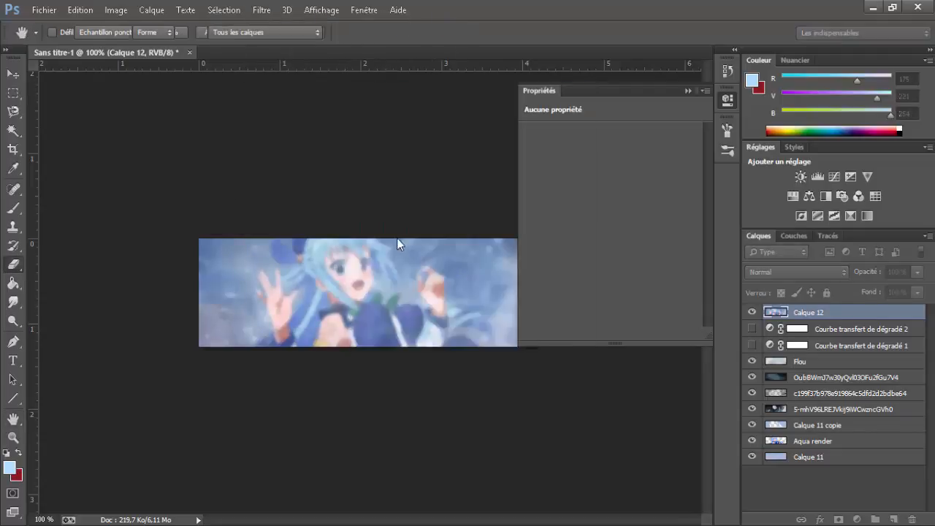
pyautogui.press('e')
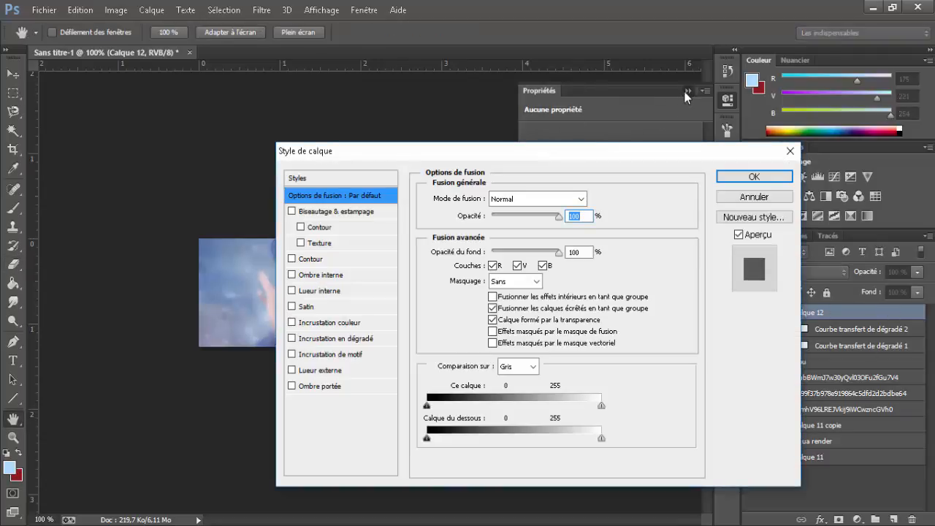
# Step: Try the Densité couleur + blend mode at different opacities on the blurred merged layer
pyautogui.click(687, 92)
pyautogui.moveTo(698, 152); pyautogui.dragTo(815, 120)
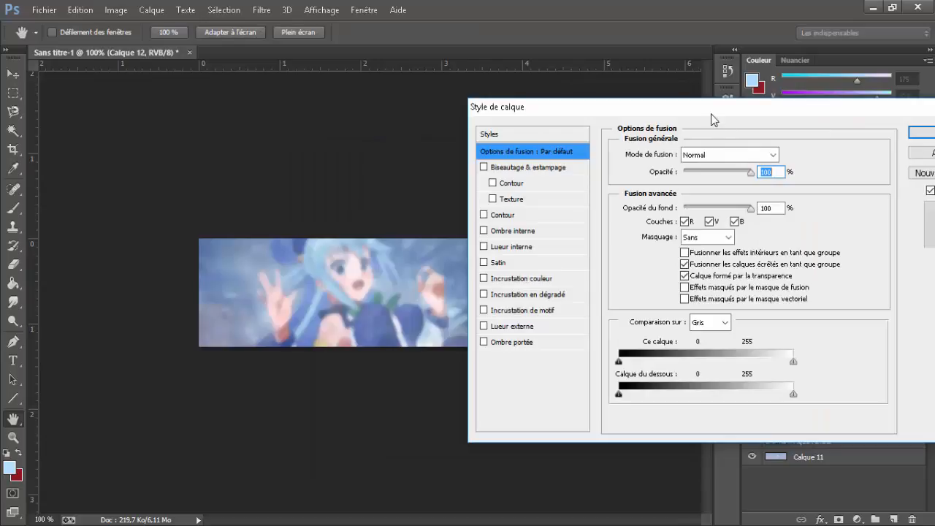
pyautogui.moveTo(711, 114); pyautogui.dragTo(775, 110)
pyautogui.click(782, 147)
pyautogui.scroll(-1, 782, 147)
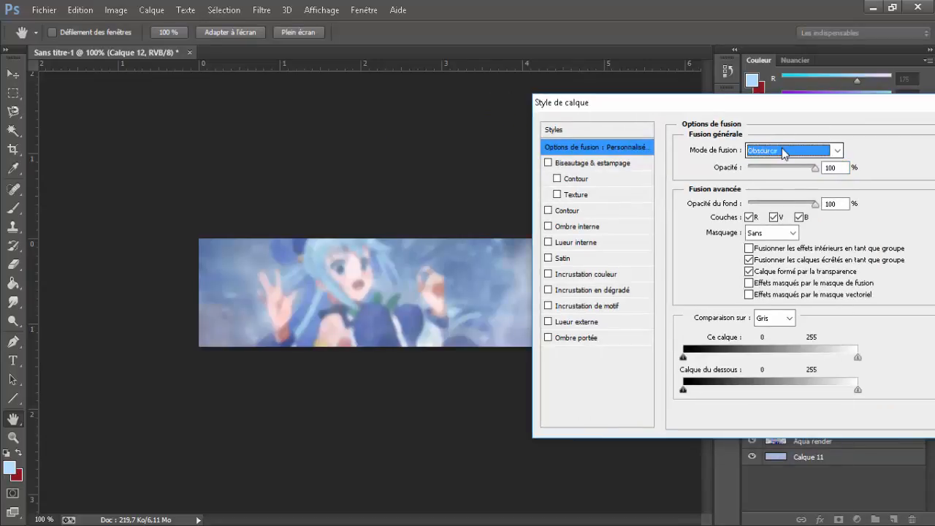
pyautogui.scroll(-2, 782, 147)
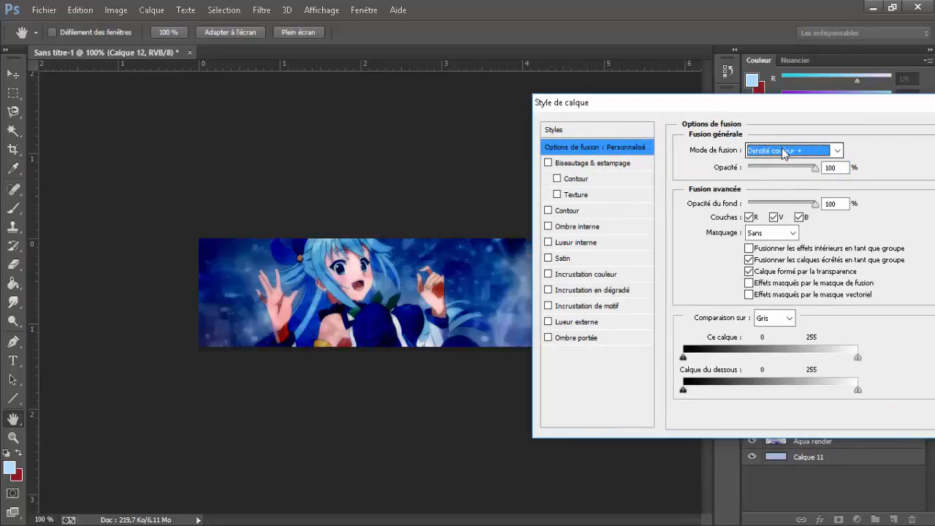
pyautogui.moveTo(775, 170); pyautogui.dragTo(853, 165)
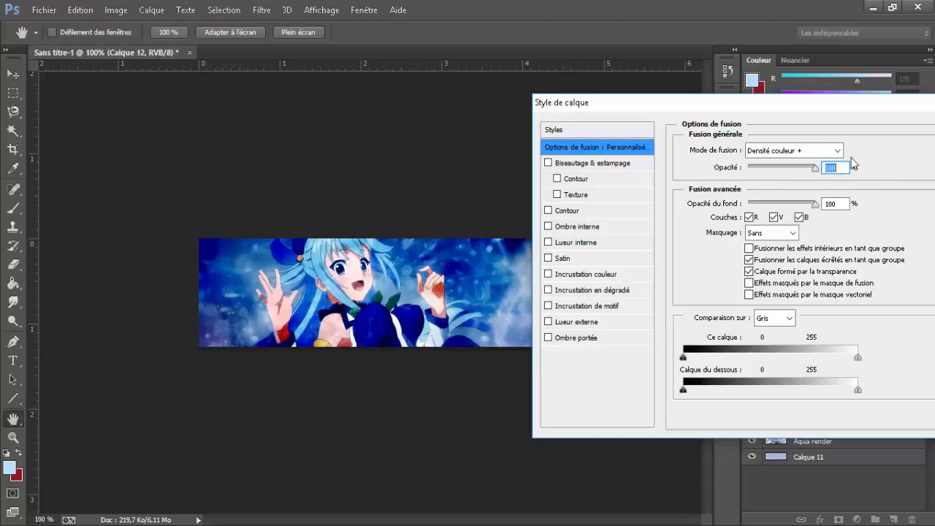
# Step: Step through the lightening blend modes on the blurred merged layer and try Incrustation at different opacities
pyautogui.doubleClick(835, 151)
pyautogui.press('Down')
pyautogui.press('Down')
pyautogui.press('Down')
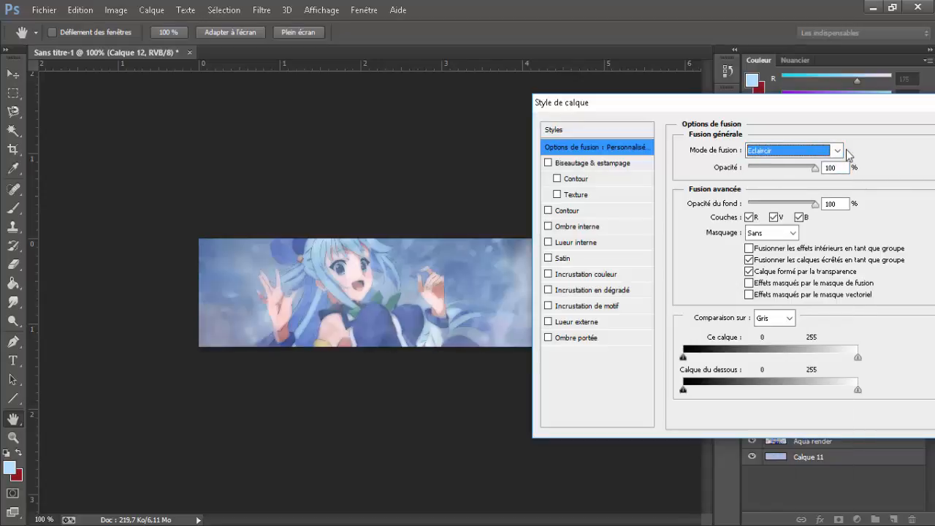
pyautogui.press('Down')
pyautogui.press('Down')
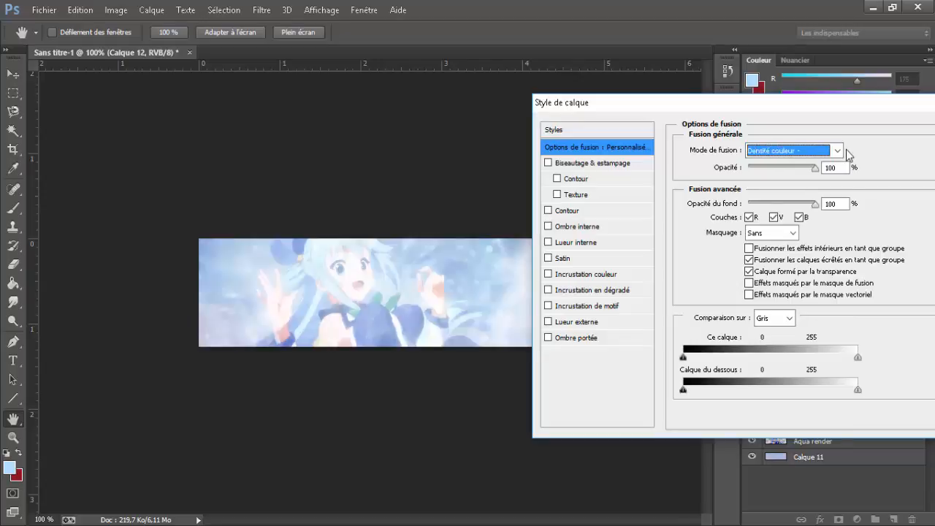
pyautogui.press('Down')
pyautogui.press('Down')
pyautogui.press('Down')
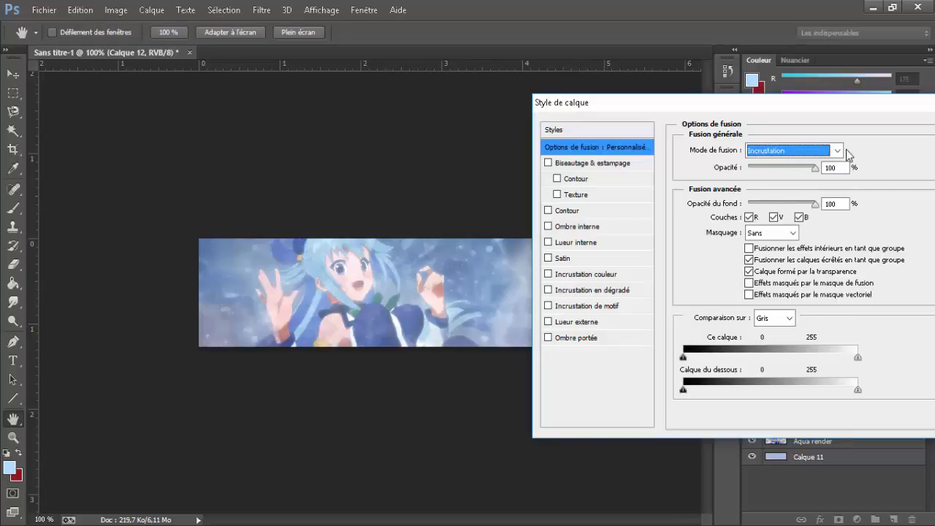
pyautogui.click(781, 168)
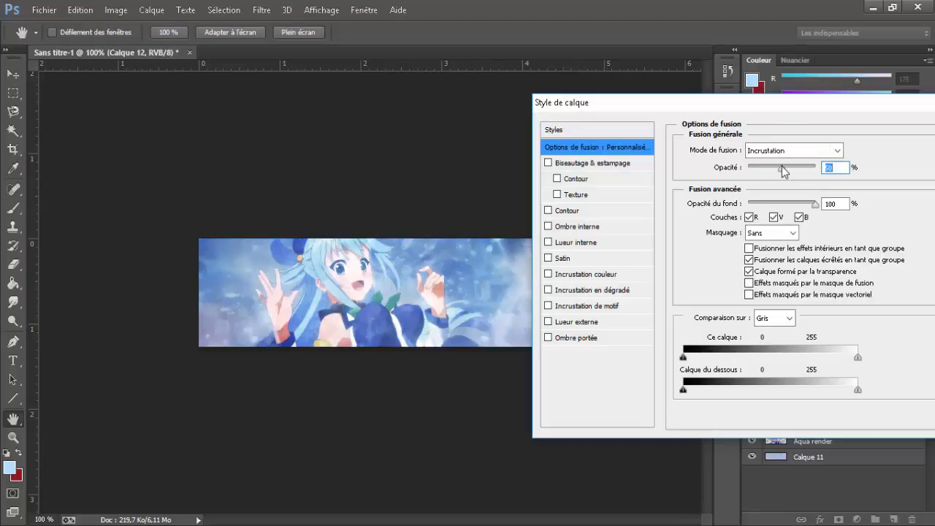
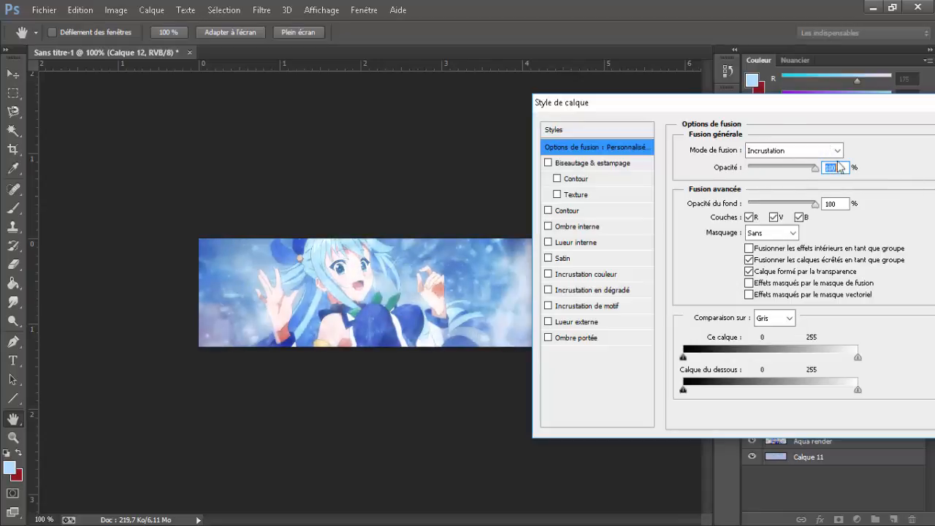
# Step: Try the Lumière vive blend mode at 42% opacity on the blurred merged layer
pyautogui.click(831, 151)
pyautogui.click(831, 151)
pyautogui.press('Down')
pyautogui.press('Down')
pyautogui.press('Down')
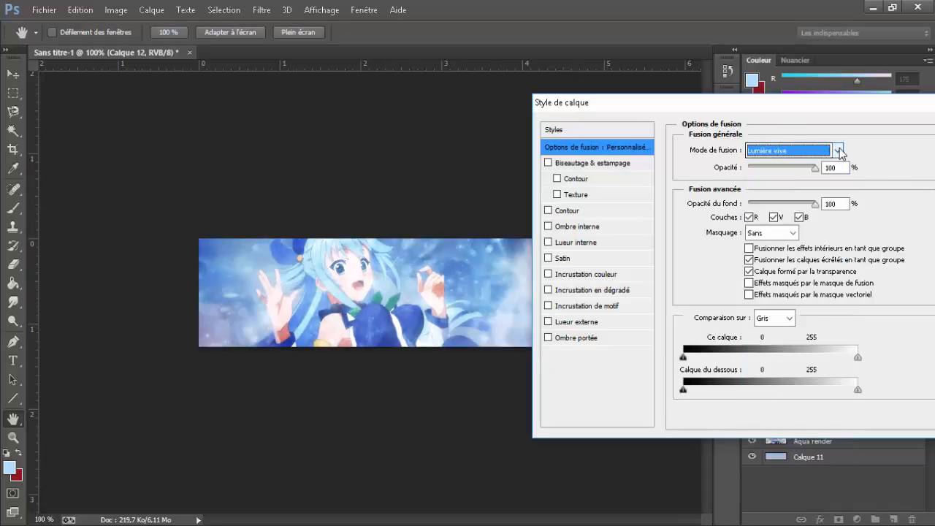
pyautogui.press('Up')
pyautogui.press('Down')
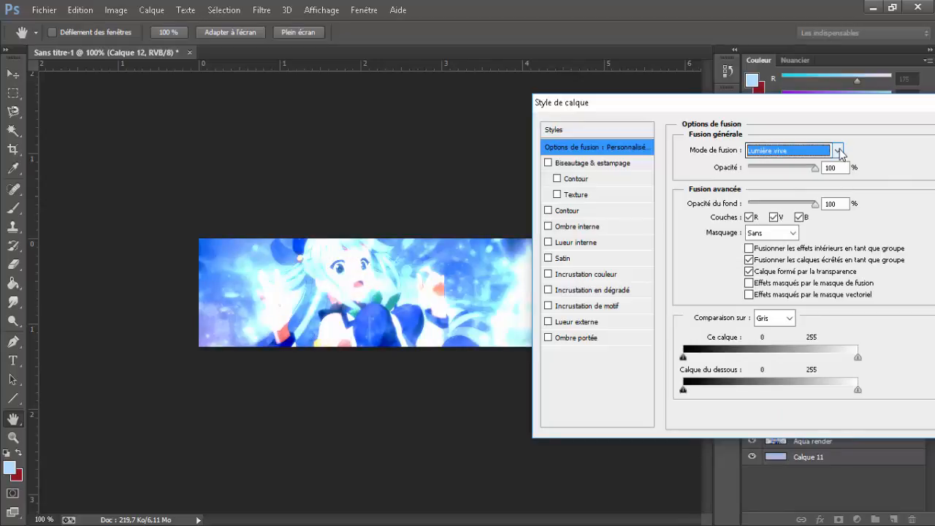
pyautogui.press('Up')
pyautogui.press('Down')
pyautogui.press('Tab')
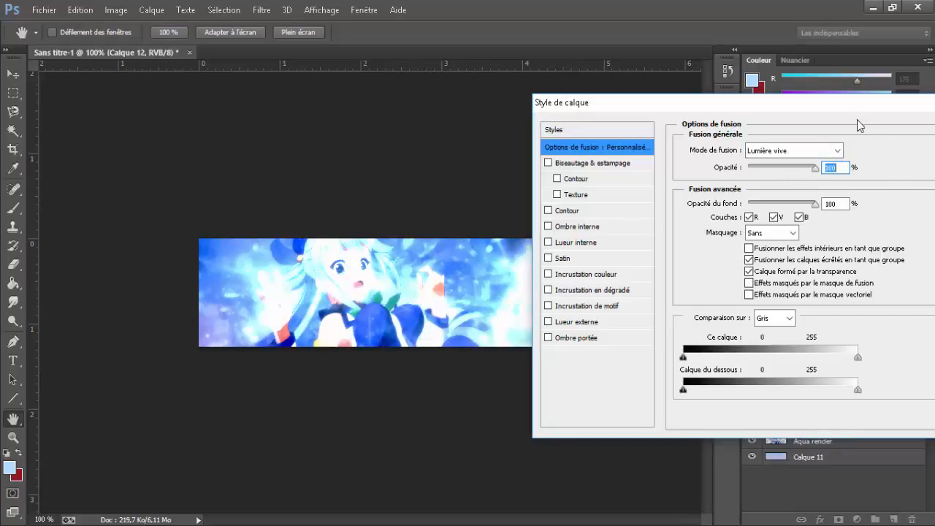
pyautogui.moveTo(788, 169); pyautogui.dragTo(776, 168)
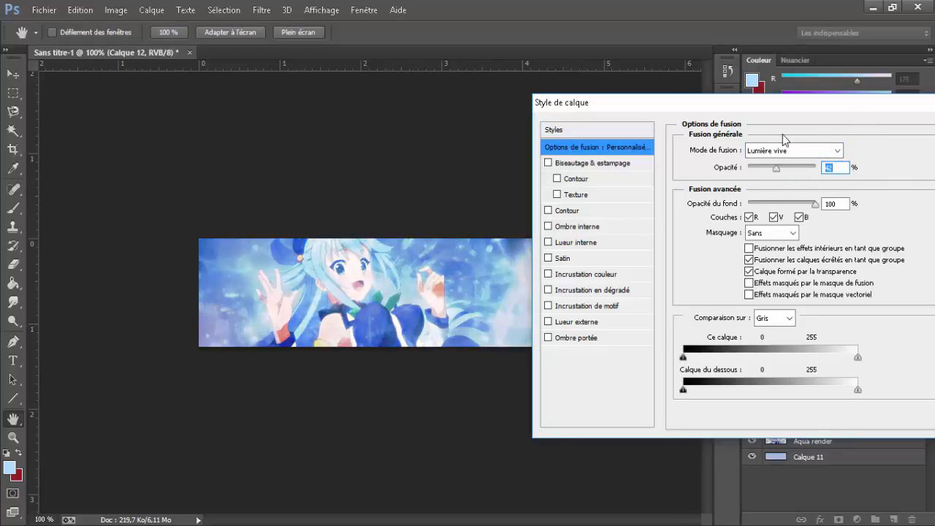
# Step: Compare the blend modes up to Mélange maximal on the blurred merged layer and apply Lumière linéaire at 42% opacity
pyautogui.click(785, 150)
pyautogui.press('Down')
pyautogui.press('Down')
pyautogui.press('Down')
pyautogui.press('Down')
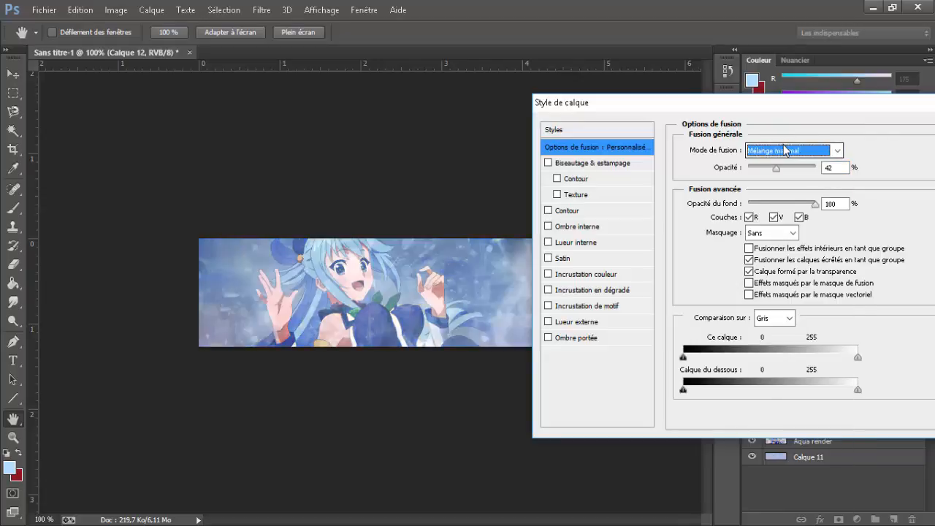
pyautogui.press('Up')
pyautogui.press('Up')
pyautogui.press('Up')
pyautogui.press('Up')
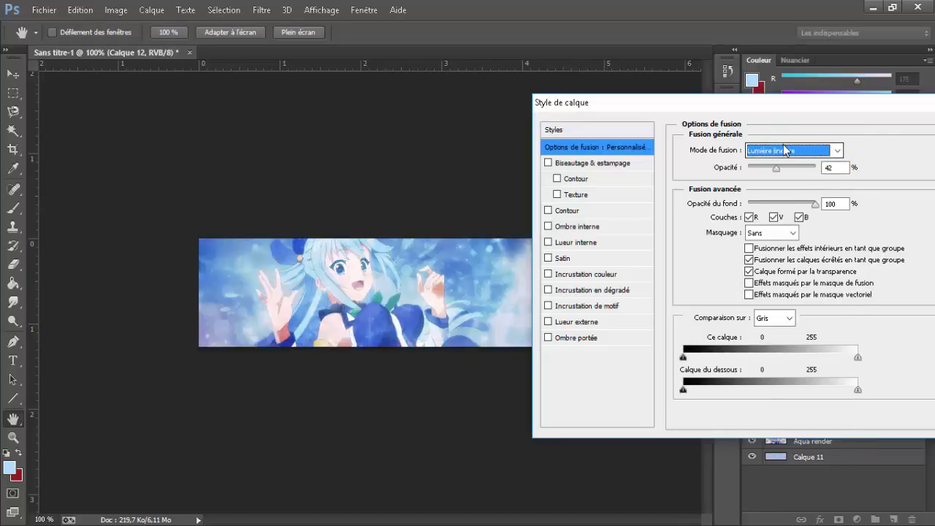
pyautogui.press('Down')
pyautogui.moveTo(811, 107); pyautogui.dragTo(699, 126)
pyautogui.press('Return')
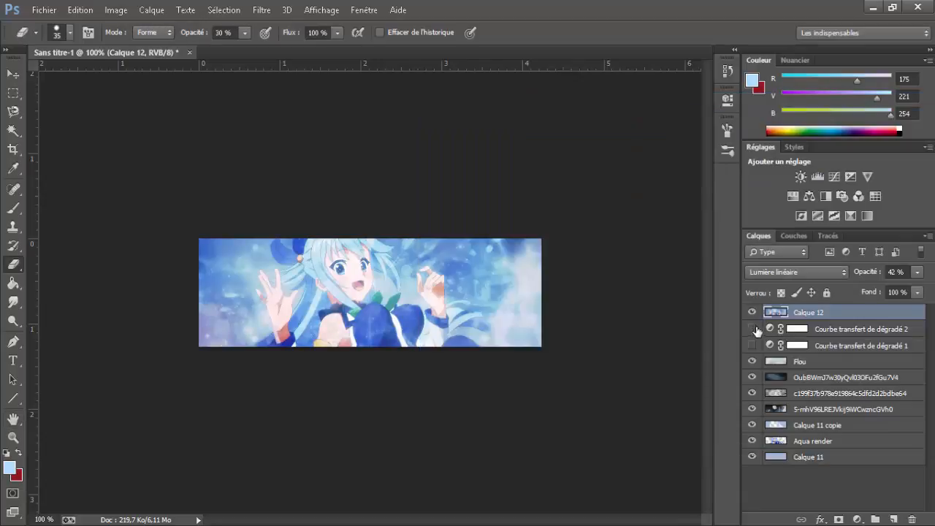
# Step: Move the blurred merged layer below both gradient map layers and preview each gradient map over it
pyautogui.moveTo(803, 314); pyautogui.dragTo(803, 357)
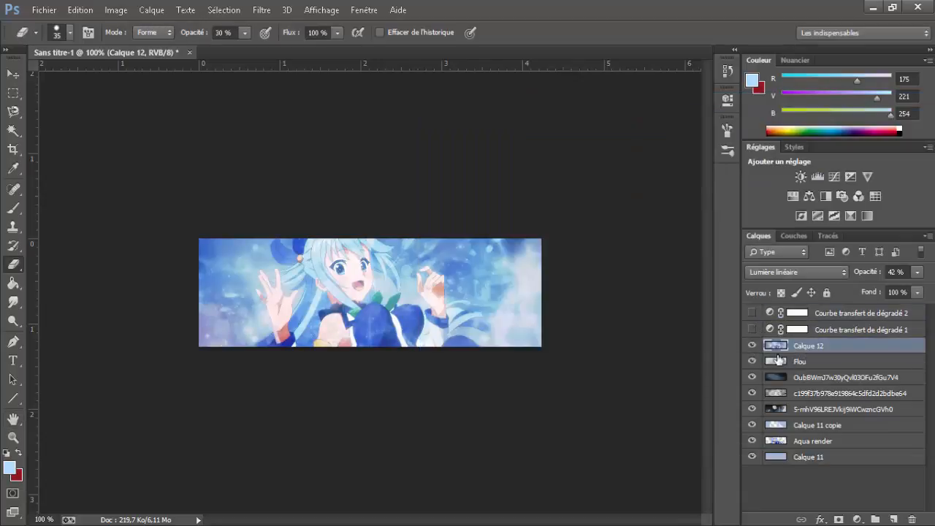
pyautogui.click(751, 330)
pyautogui.click(752, 329)
pyautogui.click(752, 313)
pyautogui.click(752, 312)
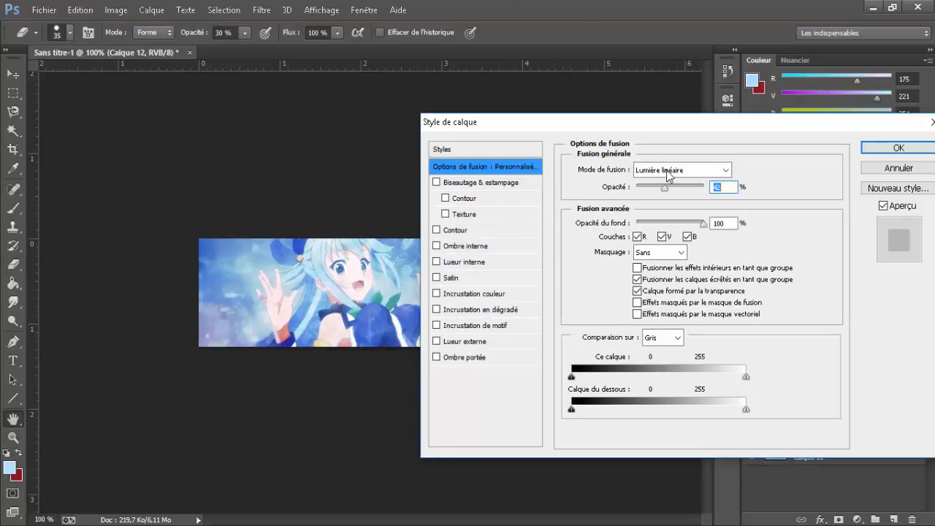
# Step: Set the blurred merged layer's blend mode to Lumière tamisée at 100% opacity
pyautogui.click(676, 171)
pyautogui.click(690, 368)
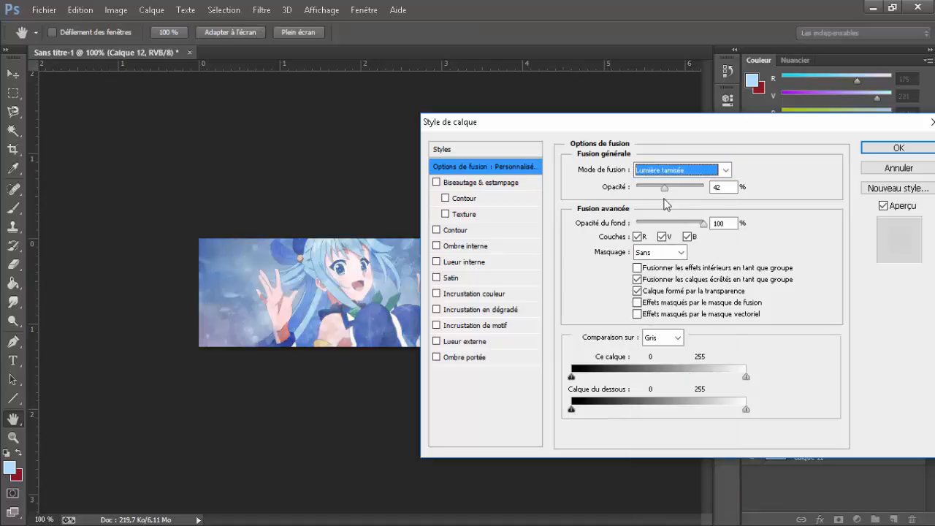
pyautogui.press('Tab')
pyautogui.moveTo(688, 135); pyautogui.dragTo(763, 134)
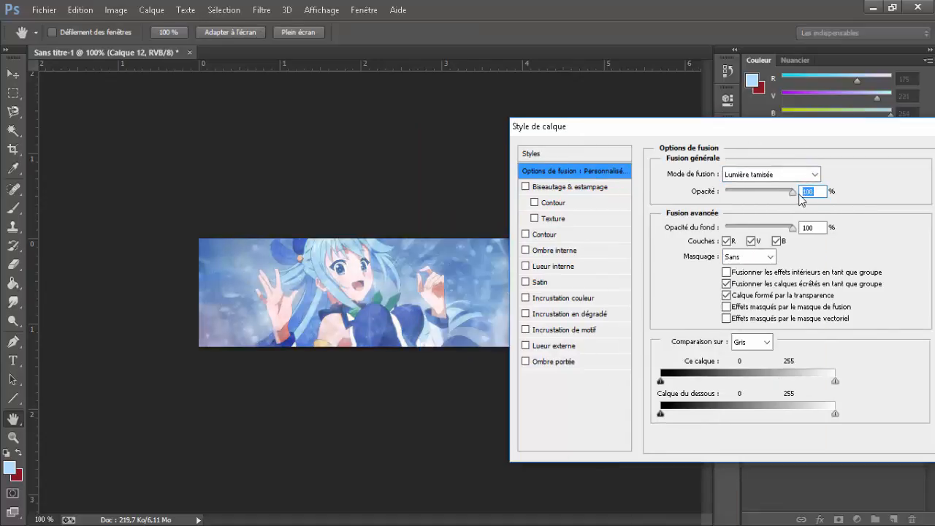
pyautogui.write('0')
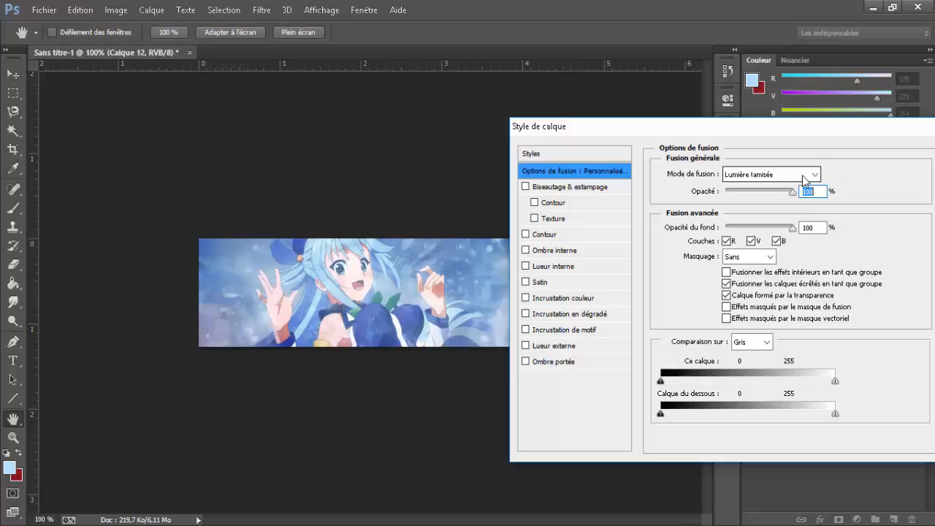
pyautogui.moveTo(803, 126); pyautogui.dragTo(699, 121)
pyautogui.click(874, 149)
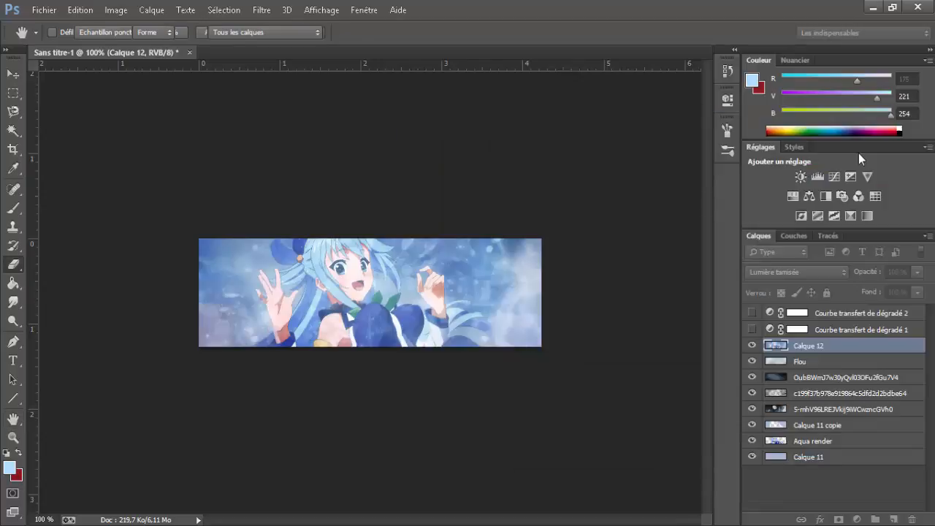
pyautogui.press('e')
# Step: Show only the black-to-white gradient map, select that layer and activate the Eyedropper tool
pyautogui.click(752, 330)
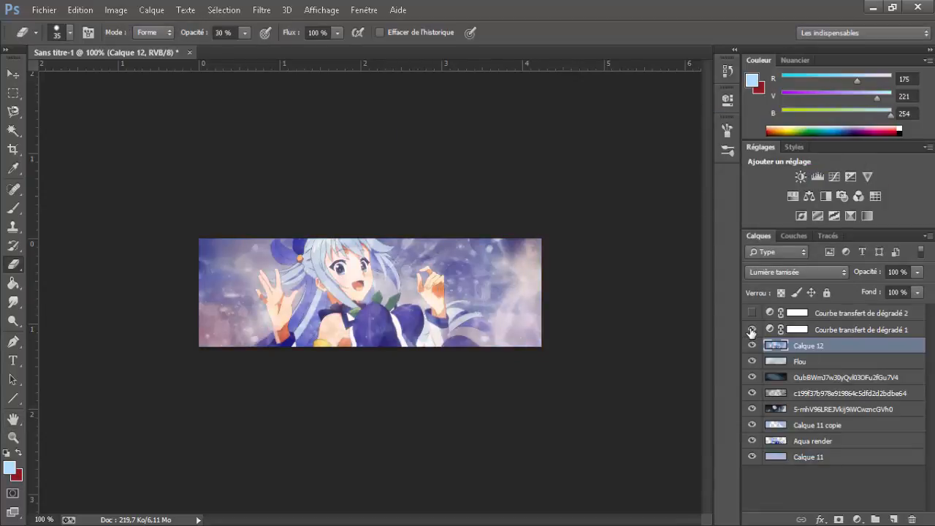
pyautogui.click(751, 313)
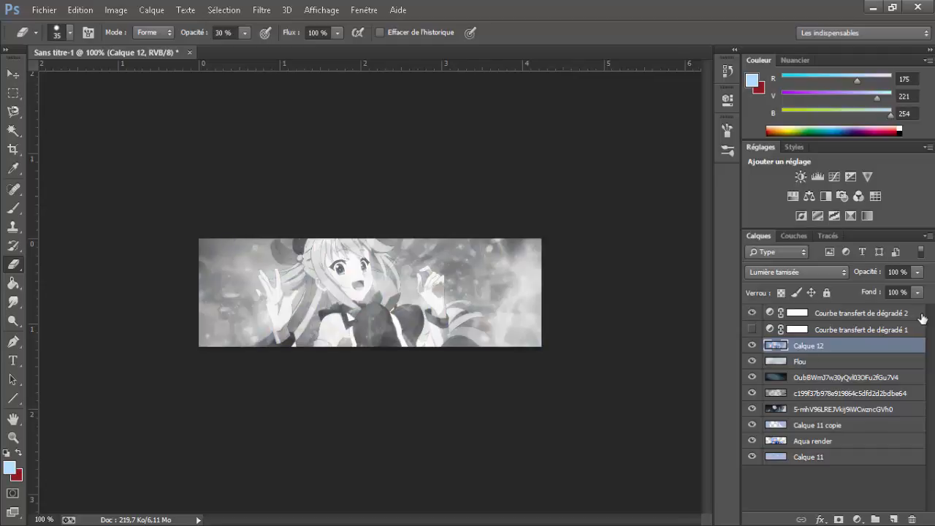
pyautogui.click(906, 314)
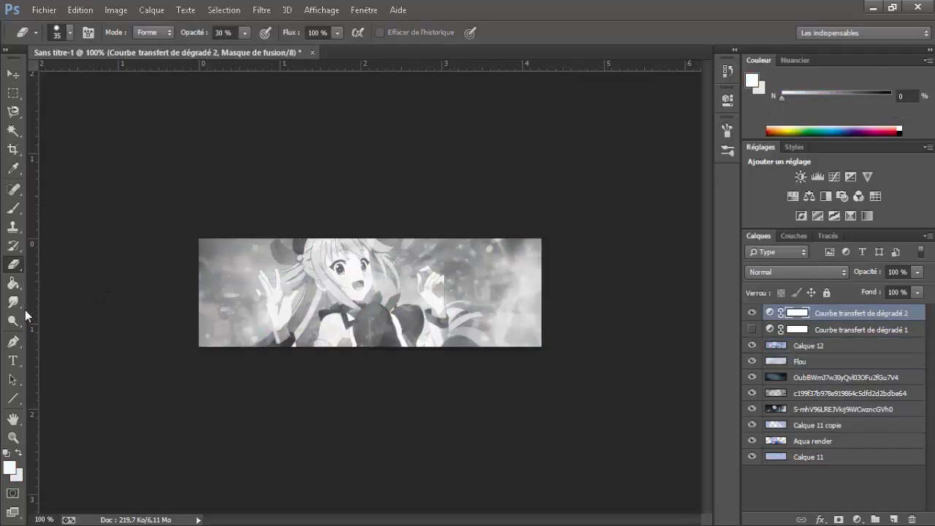
pyautogui.click(14, 169)
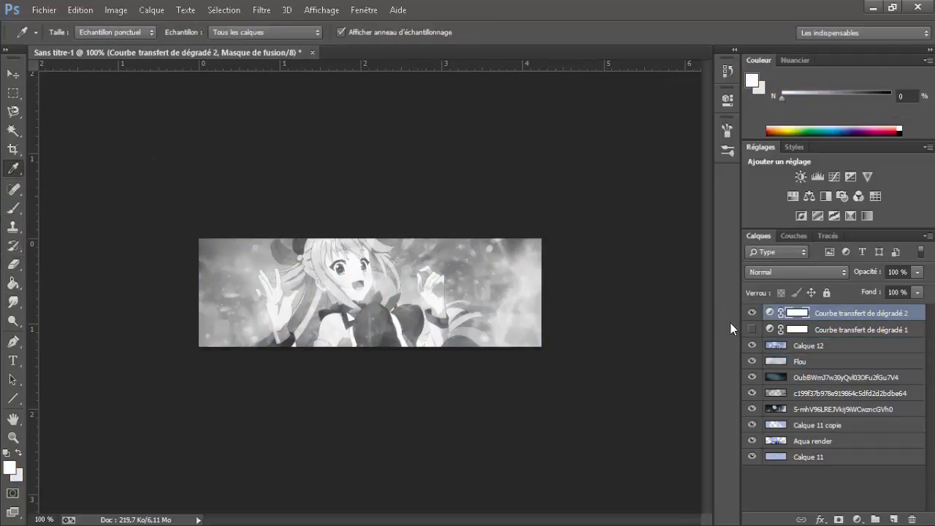
# Step: Hide the upper gradient map and sample the light blue of the character's hair with the Aqua render layer active
pyautogui.click(752, 312)
pyautogui.click(358, 241)
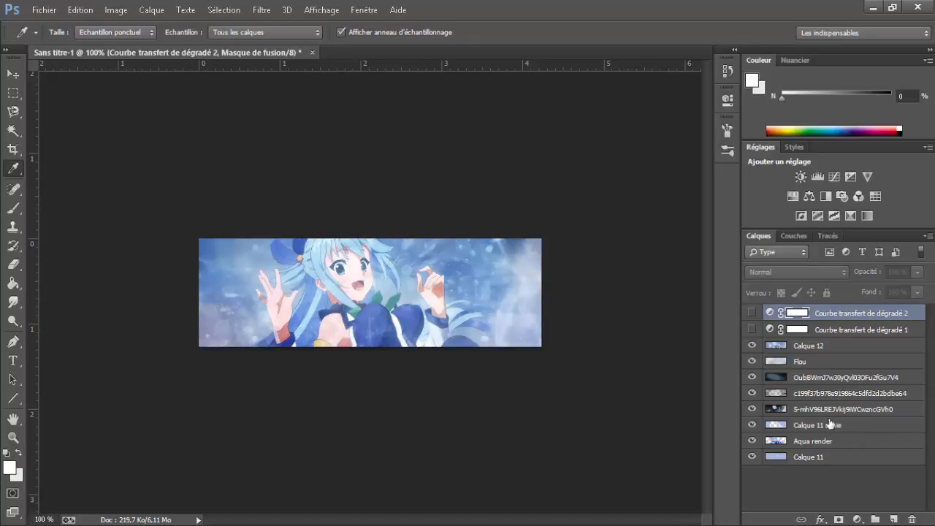
pyautogui.click(819, 441)
pyautogui.click(438, 345)
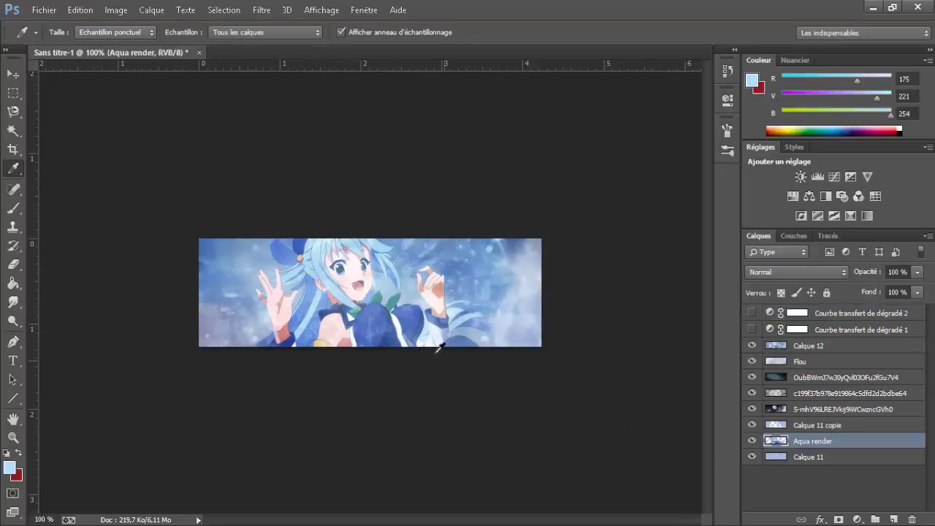
pyautogui.click(316, 254)
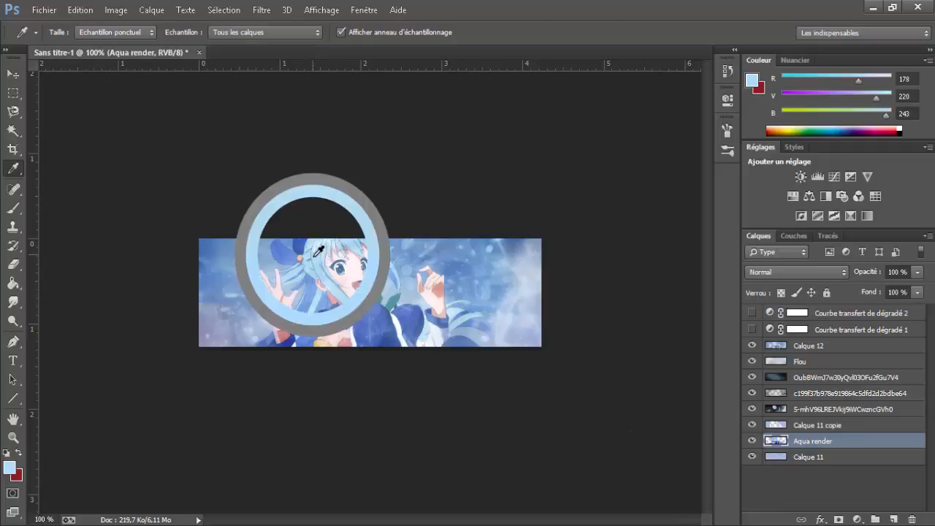
# Step: Sample the dark blue of the character's outfit as the background colour, keeping the light blue as the foreground colour
pyautogui.click(19, 453)
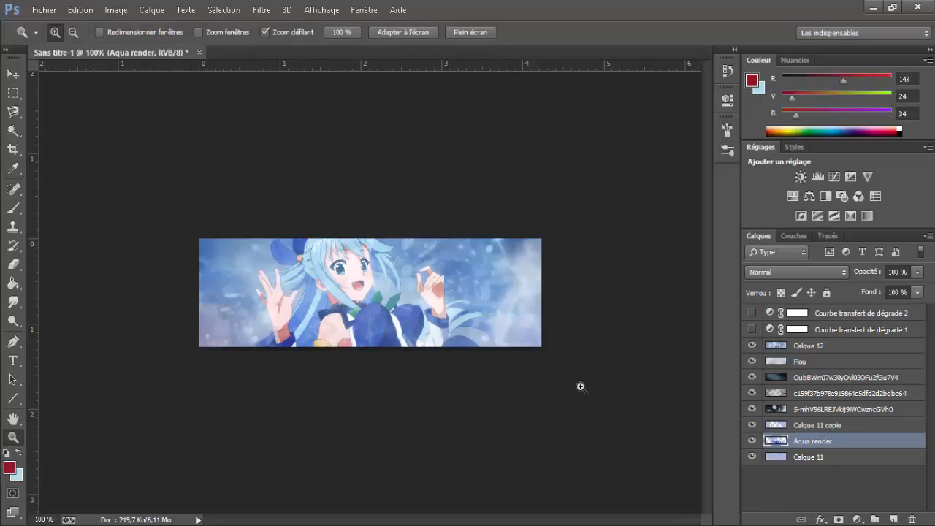
pyautogui.click(14, 169)
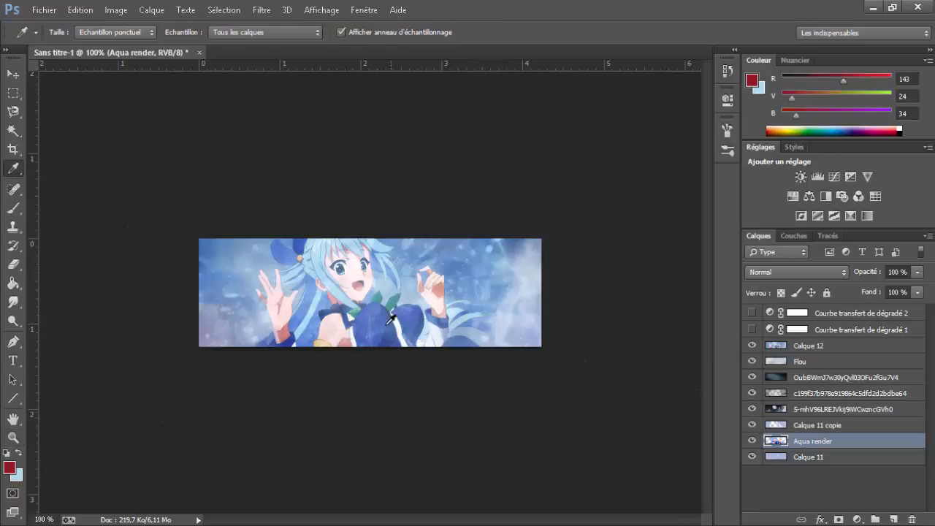
pyautogui.click(364, 331)
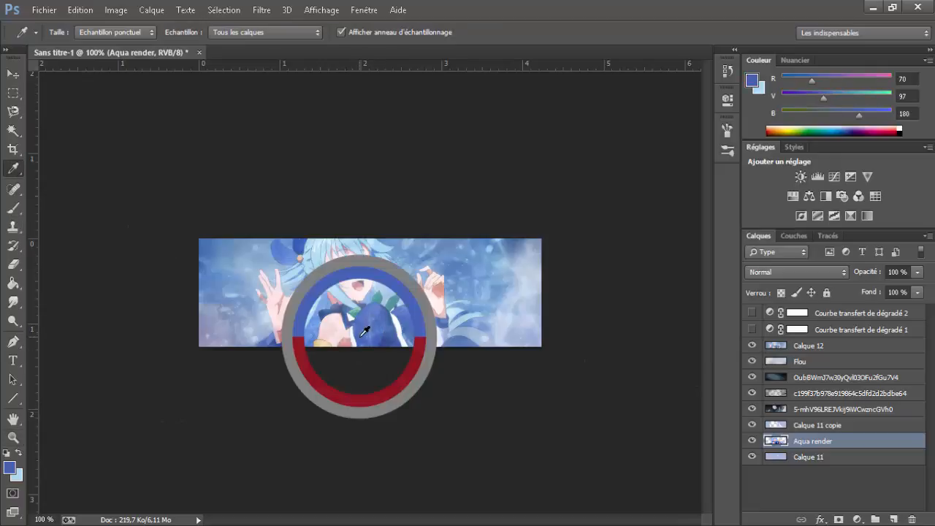
pyautogui.click(18, 452)
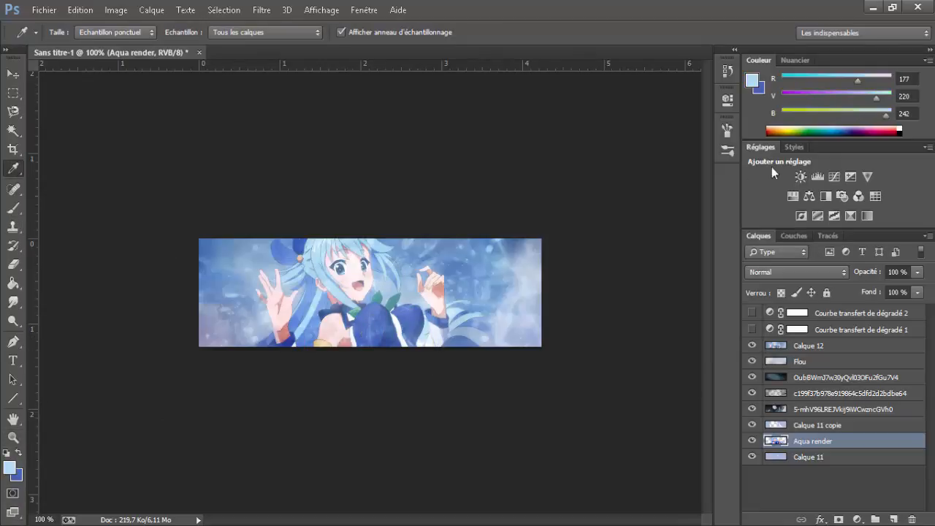
# Step: Delete both gradient map adjustment layers above Calque 12
pyautogui.click(824, 314)
pyautogui.press('Delete')
pyautogui.press('Delete')
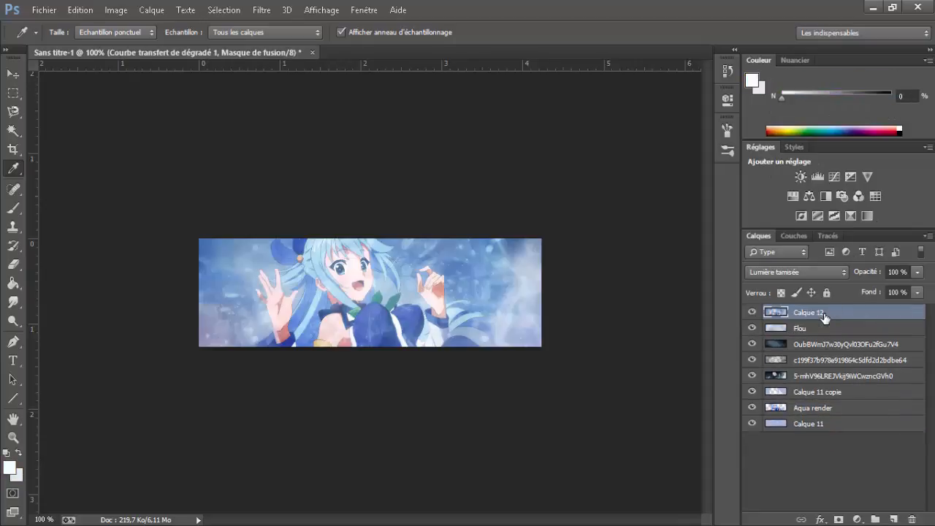
# Step: Add a gradient map adjustment above Calque 12 running from the sampled light blue to the dark blue
pyautogui.click(850, 216)
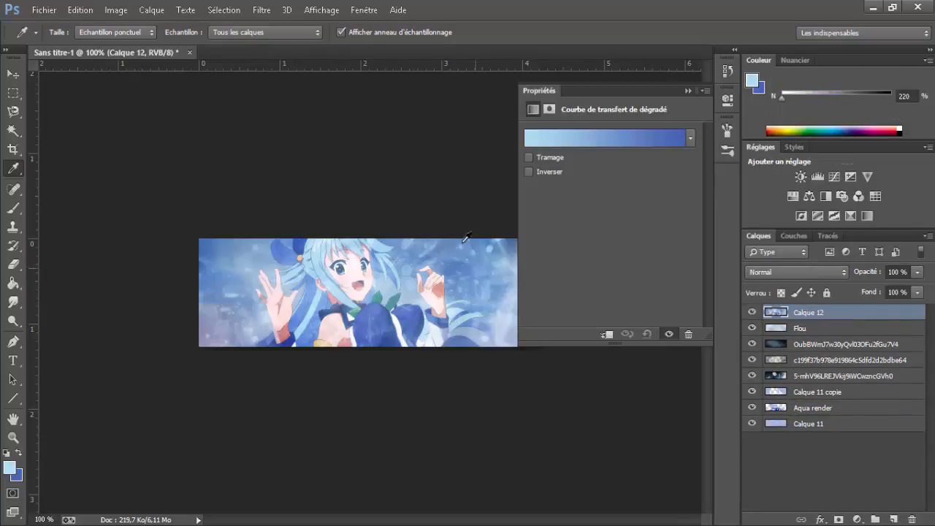
pyautogui.click(691, 138)
pyautogui.click(690, 140)
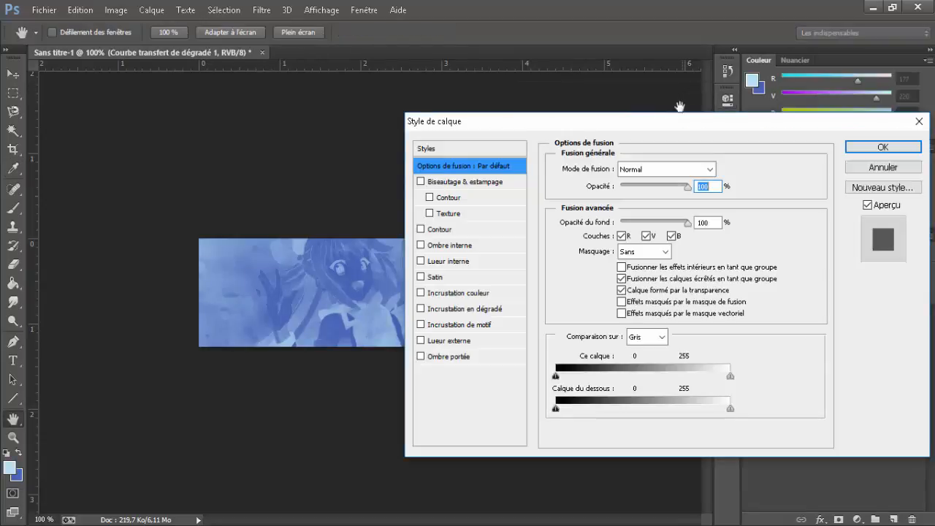
# Step: Try the Densité couleur + and Densité linéaire + blending modes on the blue gradient map, testing a reduced opacity
pyautogui.moveTo(676, 127); pyautogui.dragTo(872, 106)
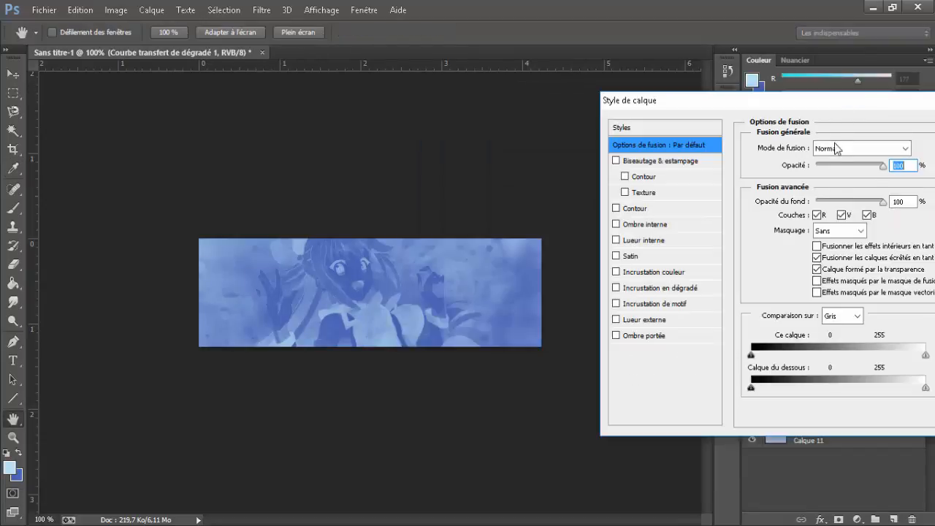
pyautogui.click(835, 145)
pyautogui.scroll(-3, 834, 144)
pyautogui.scroll(-2, 837, 149)
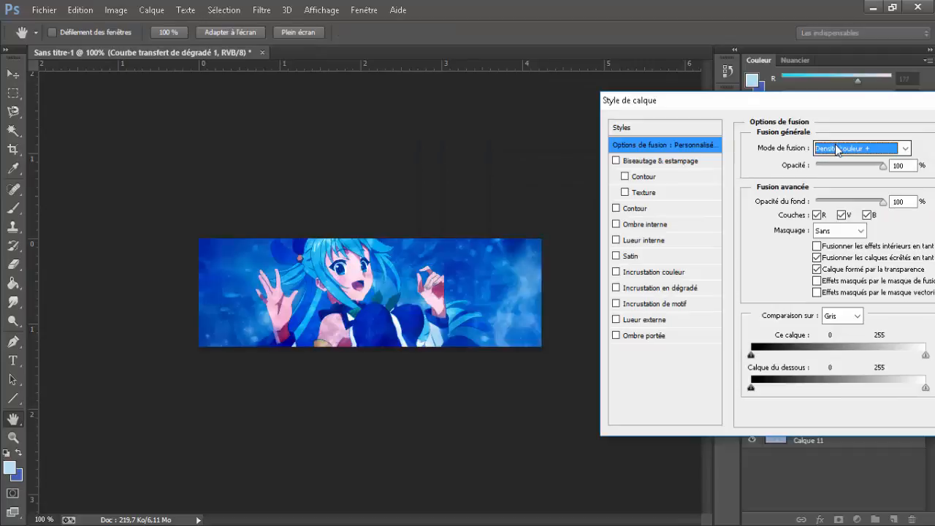
pyautogui.scroll(1, 837, 150)
pyautogui.scroll(-1, 839, 156)
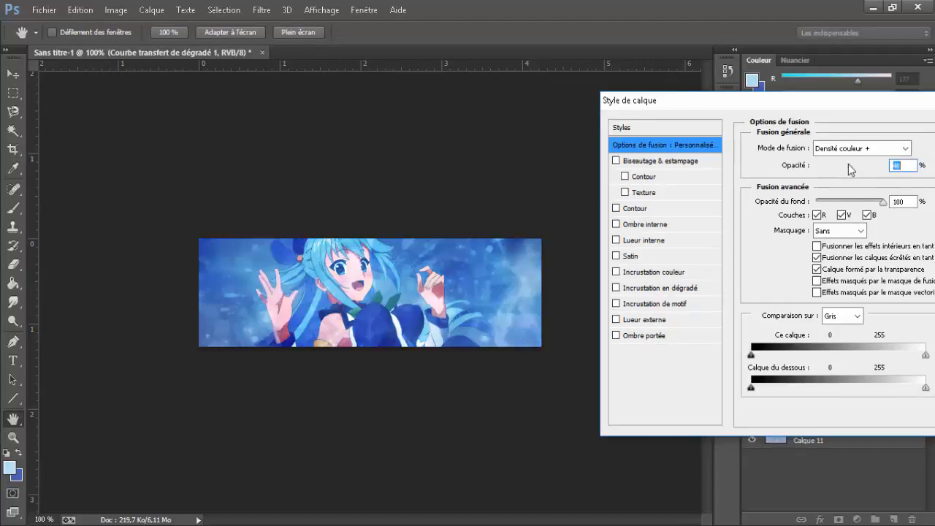
pyautogui.scroll(1, 840, 155)
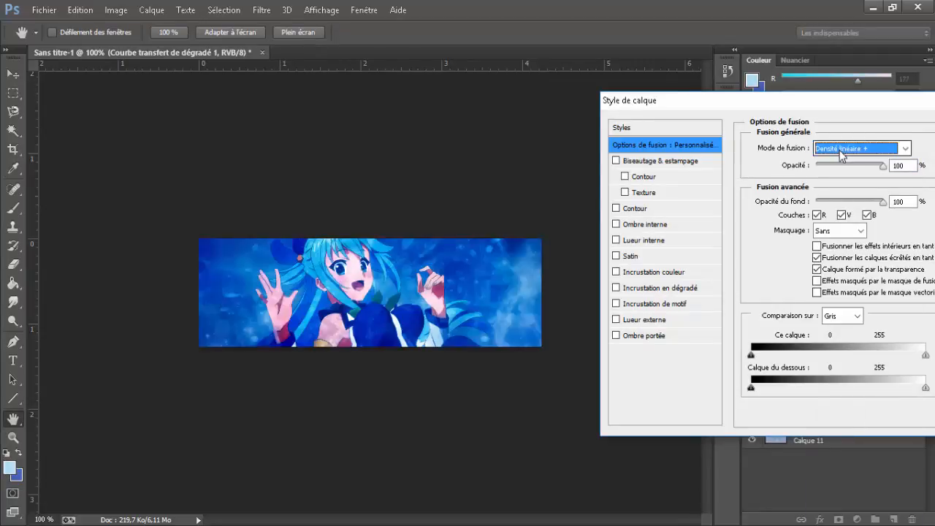
# Step: Try the Eclaircir and Couleur plus claire blending modes on the blue gradient map, lowering the opacity to 0%
pyautogui.scroll(-4, 841, 154)
pyautogui.scroll(2, 841, 153)
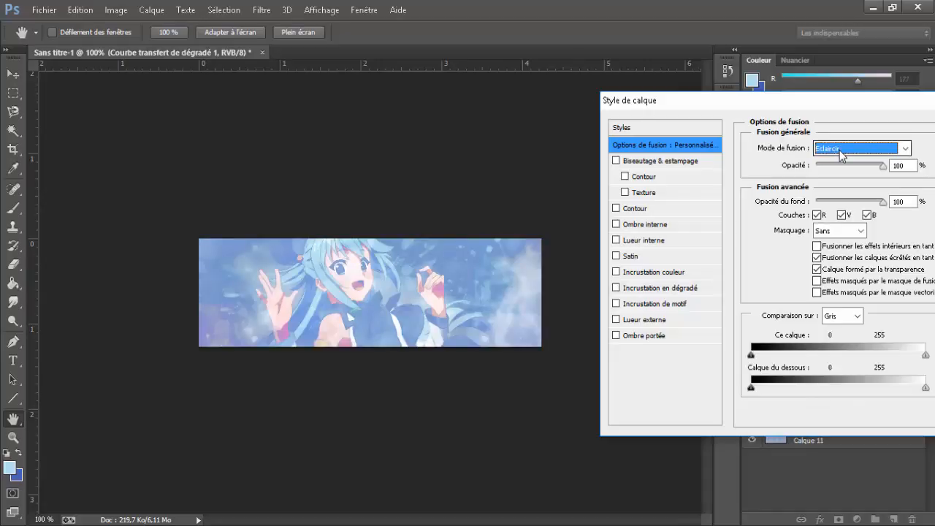
pyautogui.scroll(-4, 841, 154)
pyautogui.press('Tab')
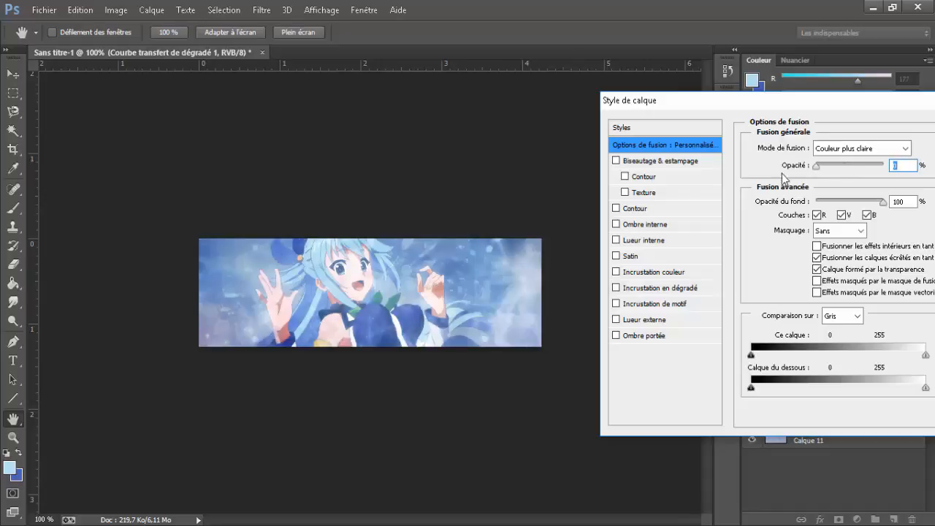
# Step: Try the Incrustation, Exclusion and Différence blending modes on the blue gradient map, testing the opacity with Différence
pyautogui.click(837, 146)
pyautogui.scroll(-3, 836, 146)
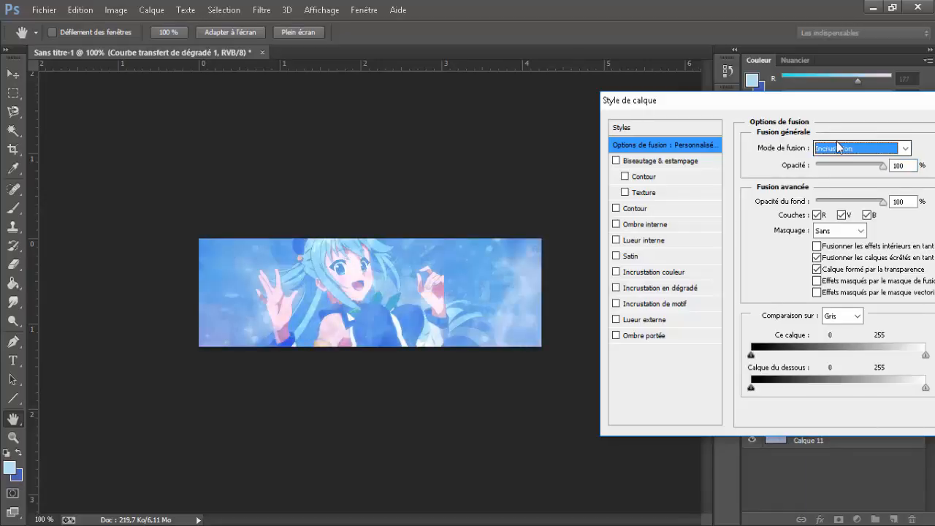
pyautogui.scroll(-6, 836, 143)
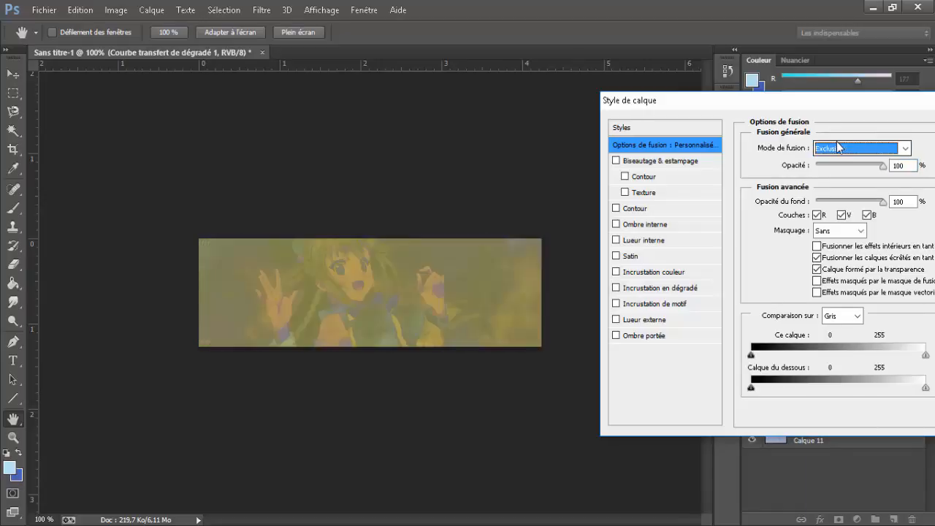
pyautogui.scroll(1, 838, 148)
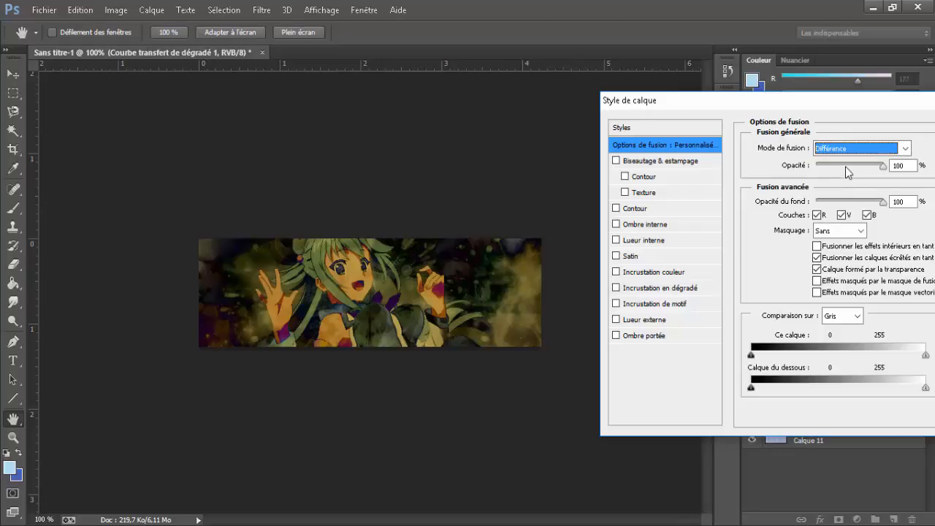
pyautogui.moveTo(845, 167); pyautogui.dragTo(885, 165)
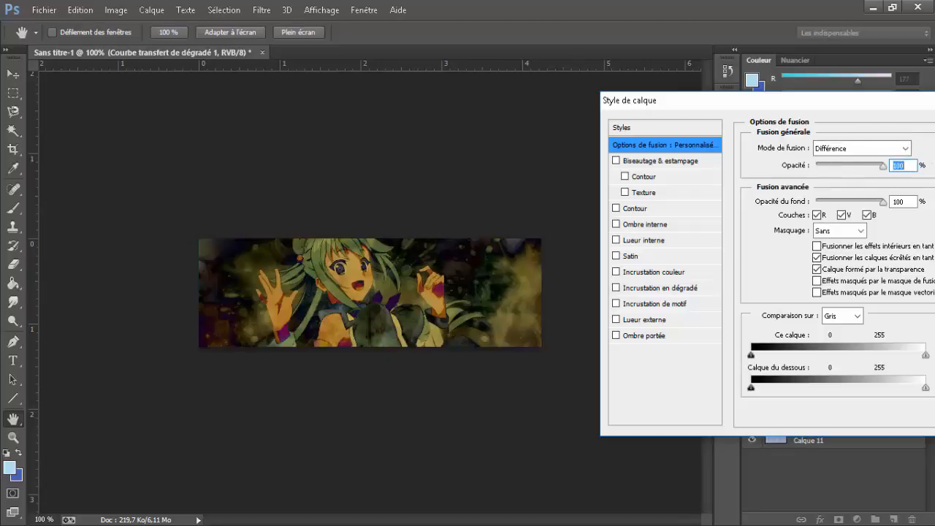
# Step: Set the blue gradient map's blending mode to Division at 28% opacity and apply the layer style
pyautogui.click(854, 146)
pyautogui.click(857, 150)
pyautogui.scroll(-3, 856, 150)
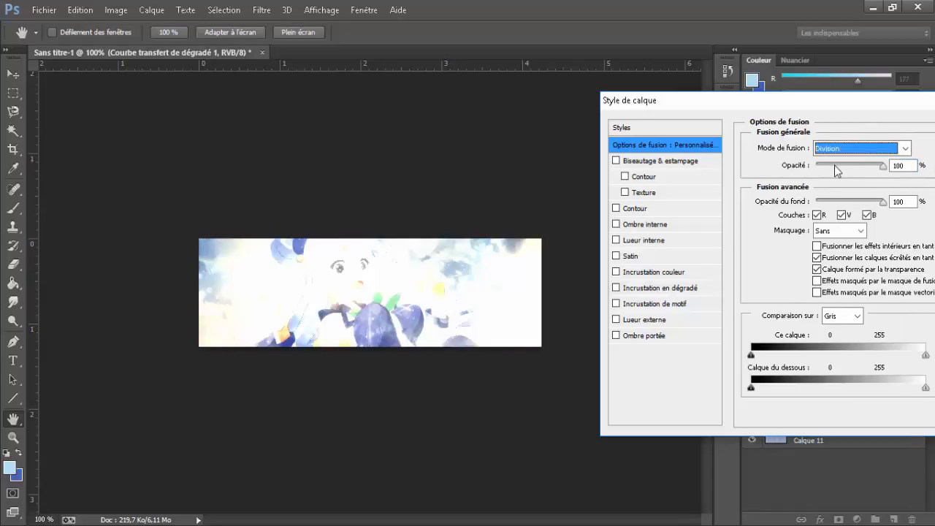
pyautogui.click(834, 165)
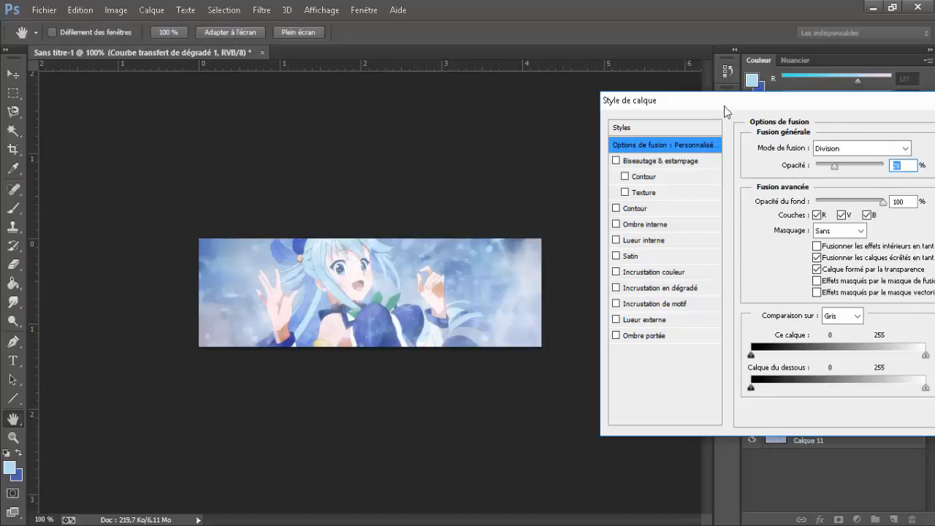
pyautogui.moveTo(723, 106); pyautogui.dragTo(550, 111)
pyautogui.click(868, 130)
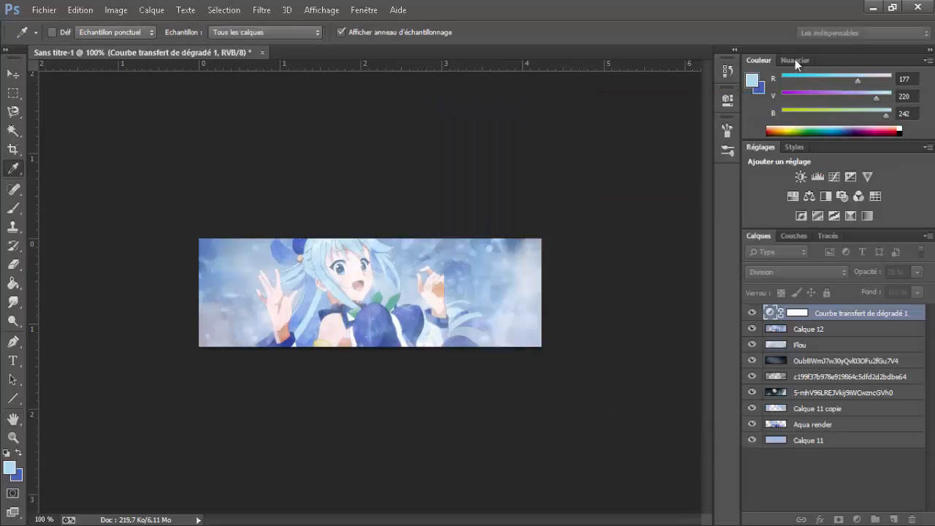
# Step: Add a second gradient map adjustment above the first and give it the violet-to-orange preset
pyautogui.click(867, 216)
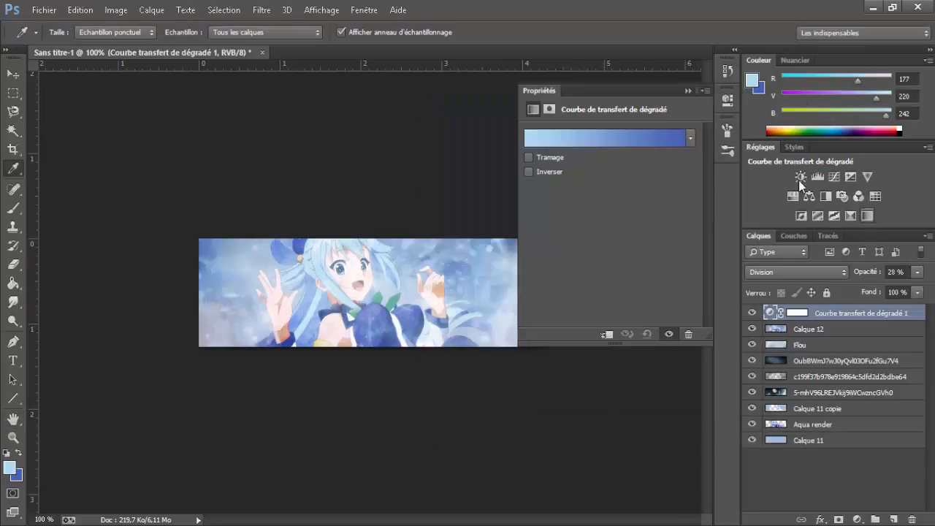
pyautogui.click(690, 138)
pyautogui.click(607, 168)
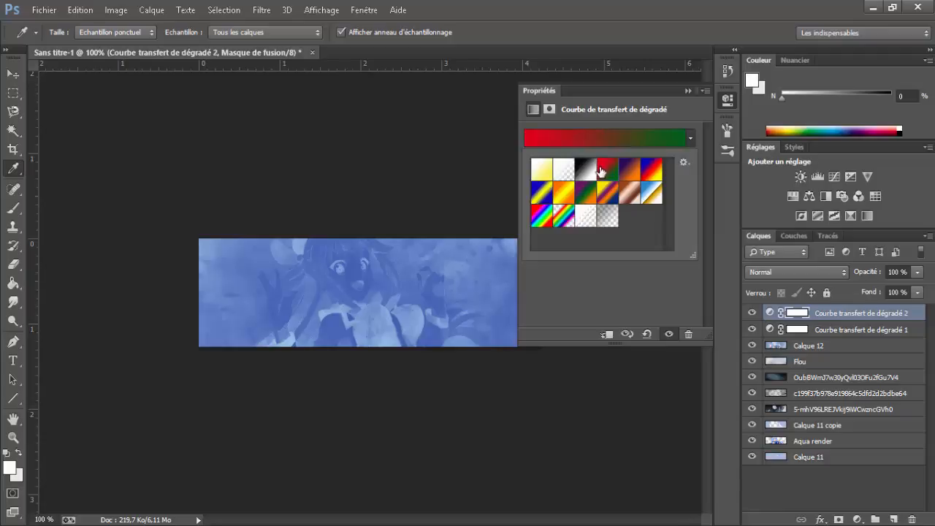
pyautogui.click(629, 169)
# Step: Set the second gradient map's blending mode to Lumière tamisée at 100% opacity and apply the layer style
pyautogui.click(916, 312)
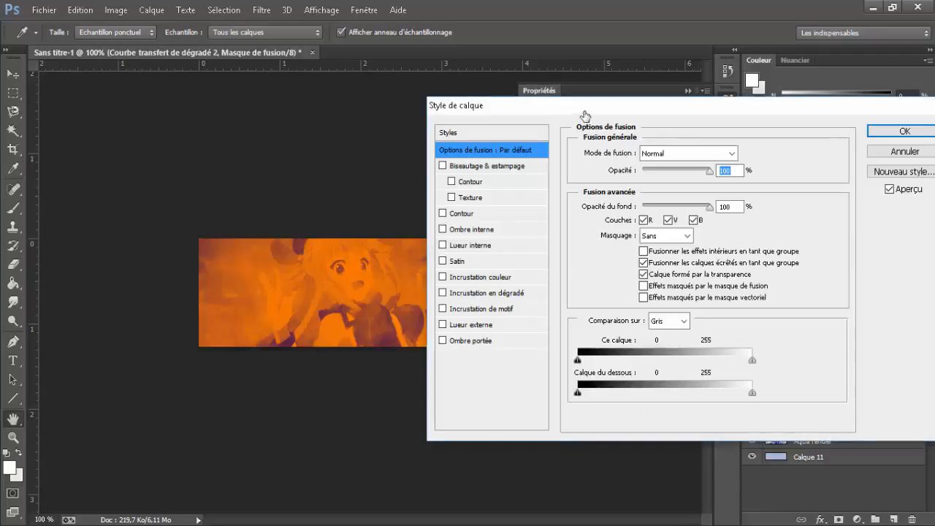
pyautogui.moveTo(584, 111); pyautogui.dragTo(713, 126)
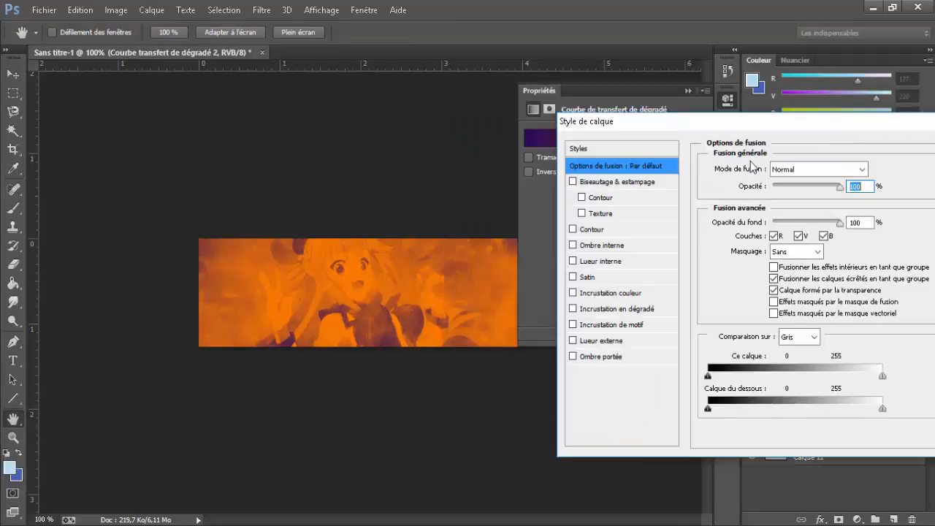
pyautogui.click(787, 173)
pyautogui.click(813, 368)
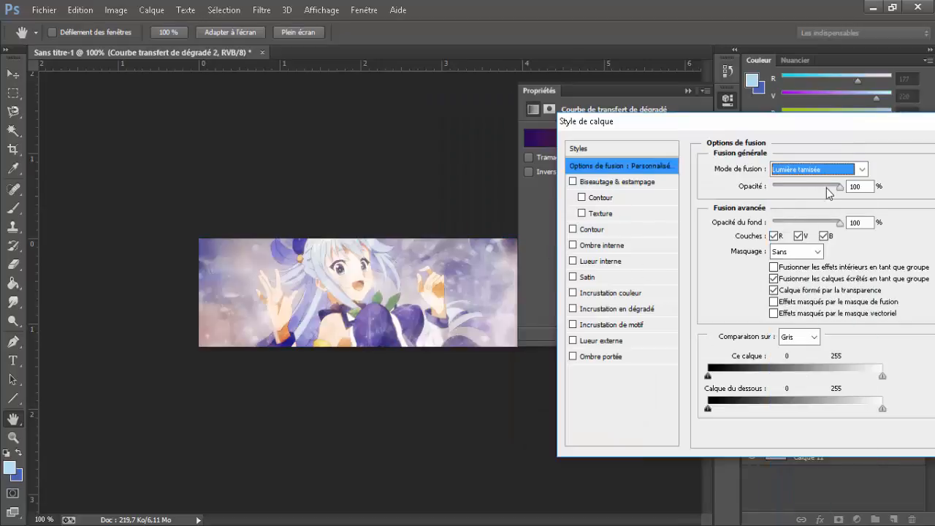
pyautogui.moveTo(826, 188); pyautogui.dragTo(933, 188)
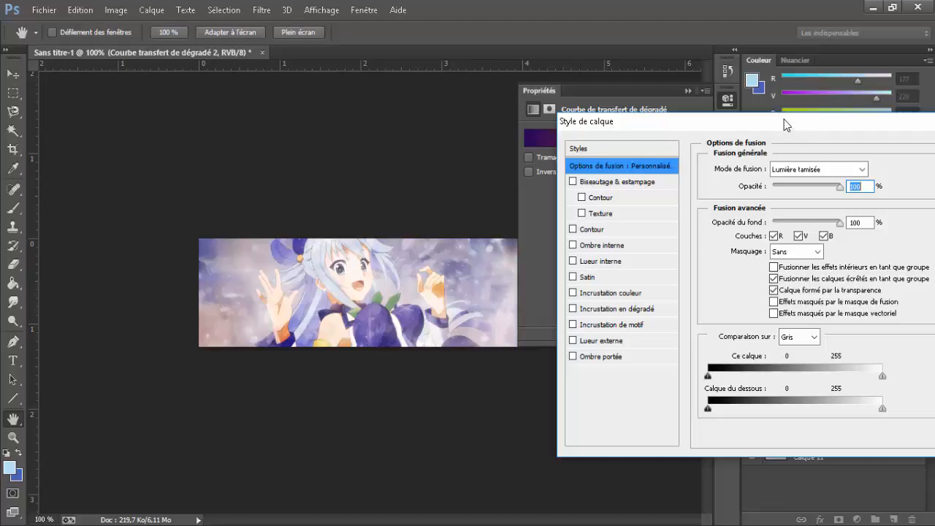
pyautogui.moveTo(784, 123); pyautogui.dragTo(554, 142)
pyautogui.click(813, 183)
# Step: Change the second gradient map's gradient to the black-to-white preset
pyautogui.click(690, 138)
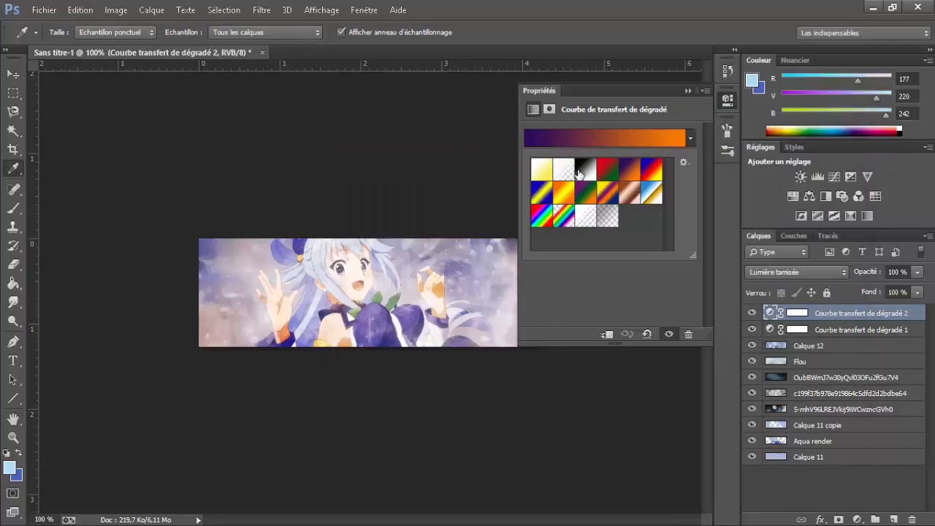
pyautogui.click(585, 170)
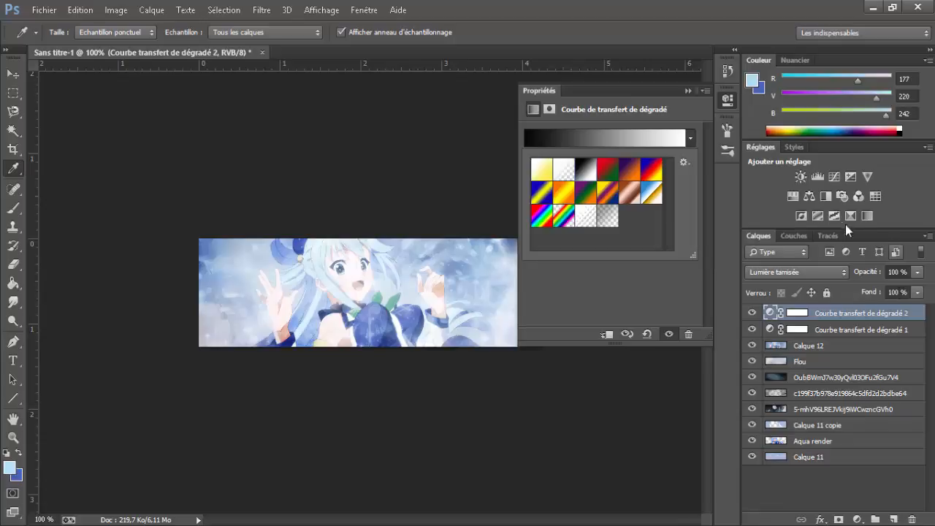
# Step: Try Lumière linéaire and a lightening blending mode on the black-to-white gradient map
pyautogui.click(917, 319)
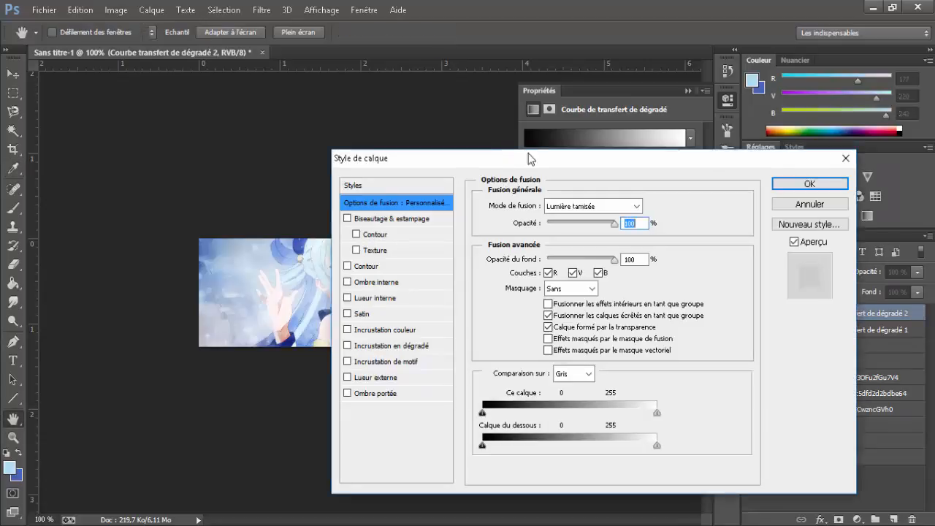
pyautogui.moveTo(528, 157); pyautogui.dragTo(843, 170)
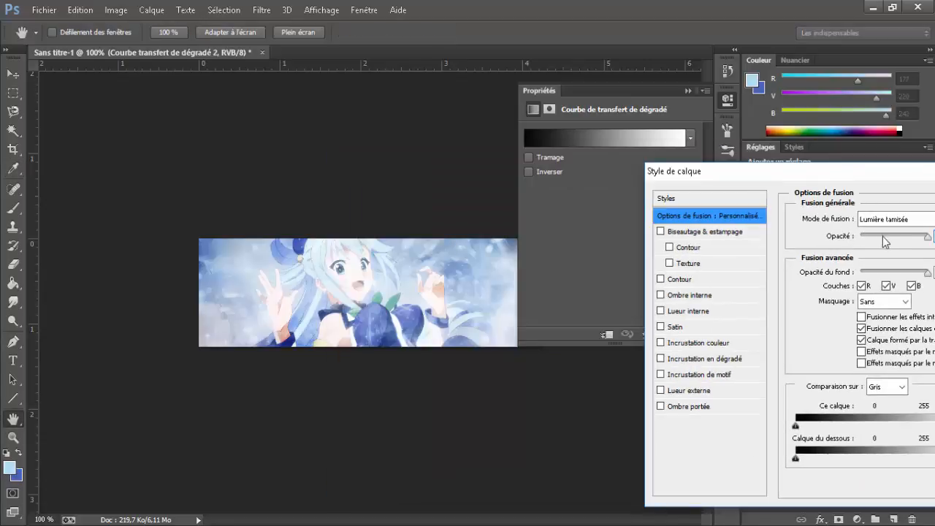
pyautogui.moveTo(882, 236); pyautogui.dragTo(931, 235)
pyautogui.moveTo(811, 170); pyautogui.dragTo(727, 160)
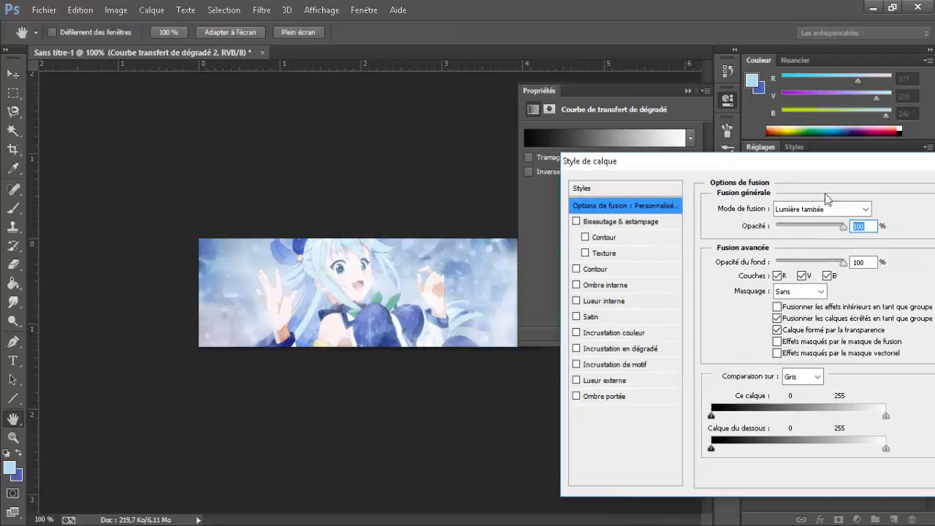
pyautogui.click(825, 209)
pyautogui.click(827, 238)
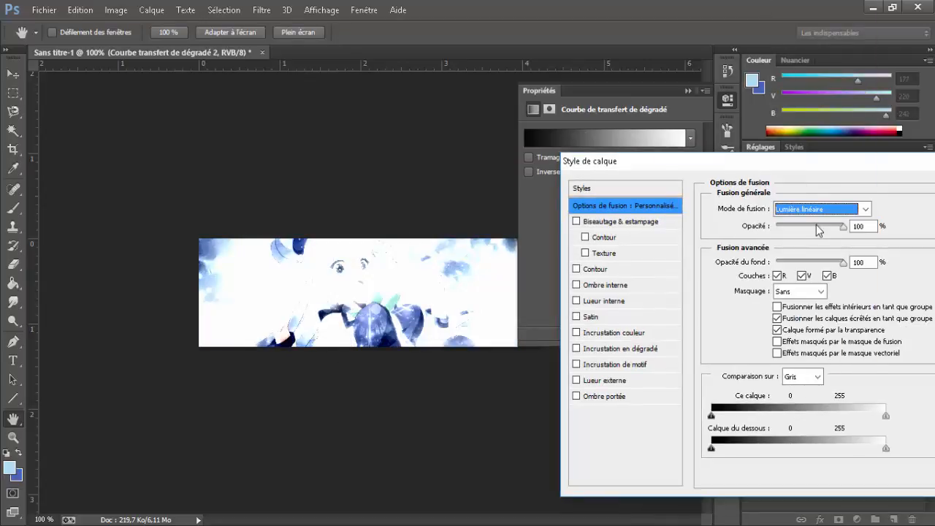
pyautogui.click(819, 209)
pyautogui.click(796, 129)
pyautogui.click(815, 208)
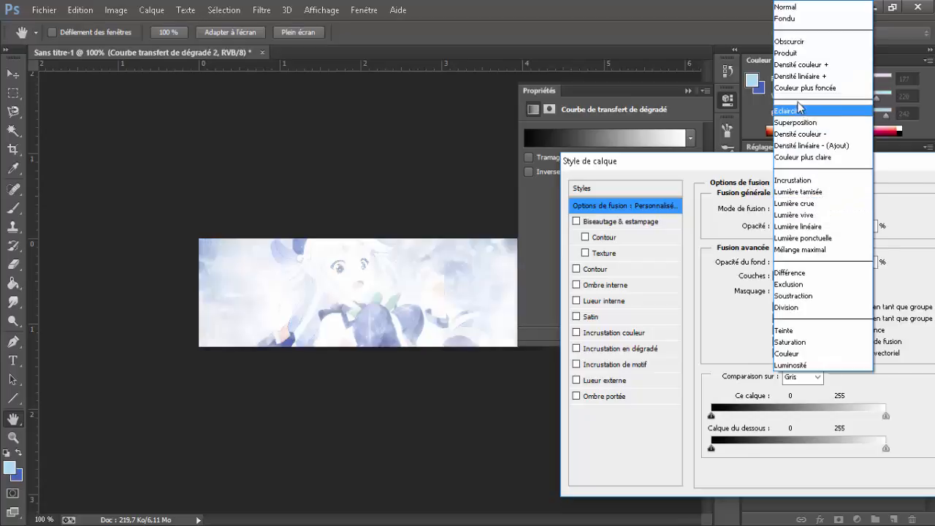
# Step: Set the black-to-white gradient map's blending mode to Densité couleur + at 56% opacity and apply the layer style
pyautogui.click(802, 64)
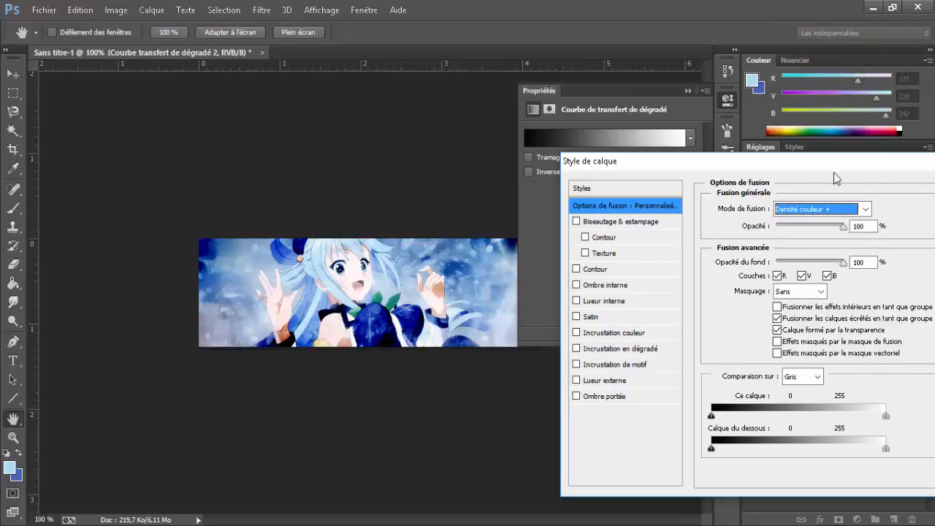
pyautogui.moveTo(843, 225); pyautogui.dragTo(813, 226)
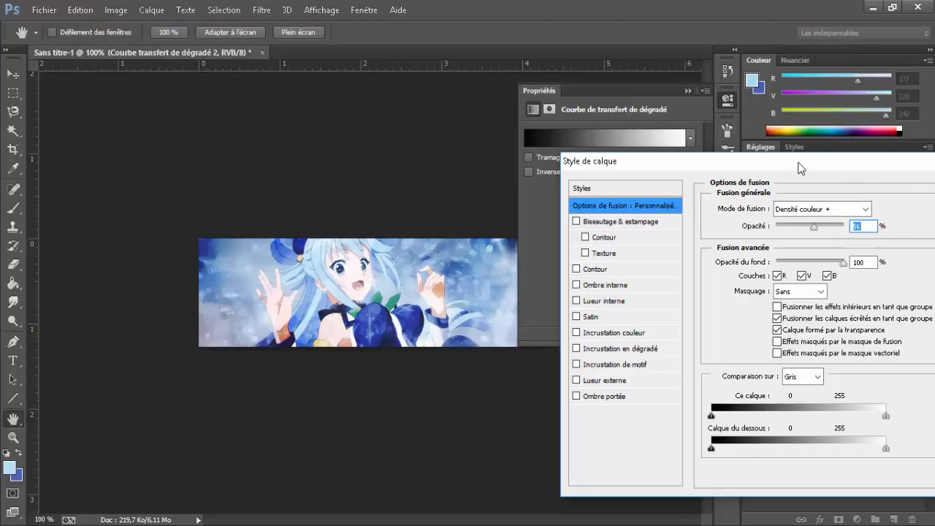
pyautogui.moveTo(799, 162); pyautogui.dragTo(714, 154)
pyautogui.click(925, 181)
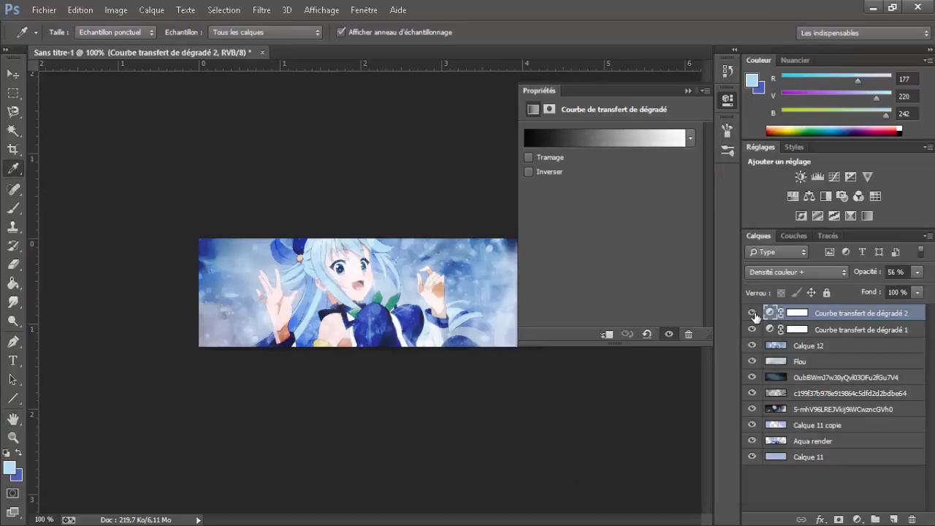
# Step: Compare the banner with and without the black-to-white gradient map and delete that adjustment layer
pyautogui.click(752, 313)
pyautogui.click(753, 313)
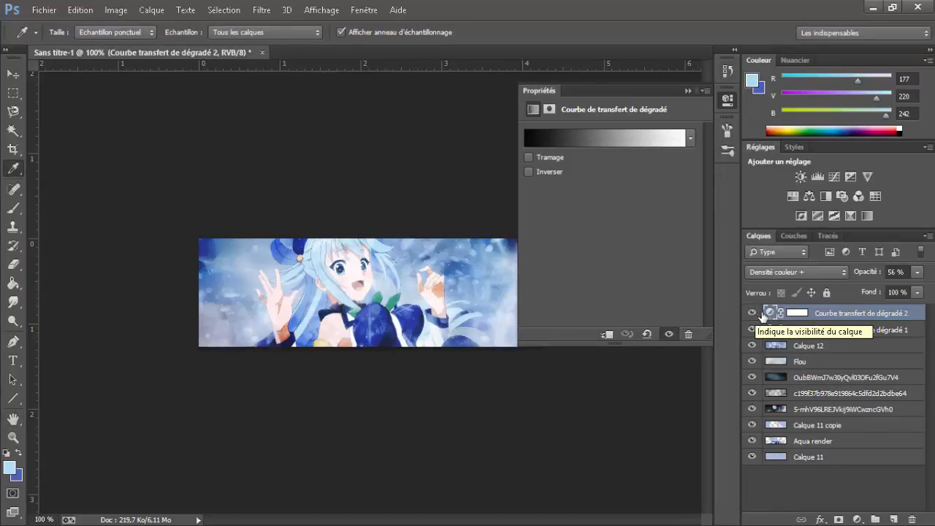
pyautogui.press('Delete')
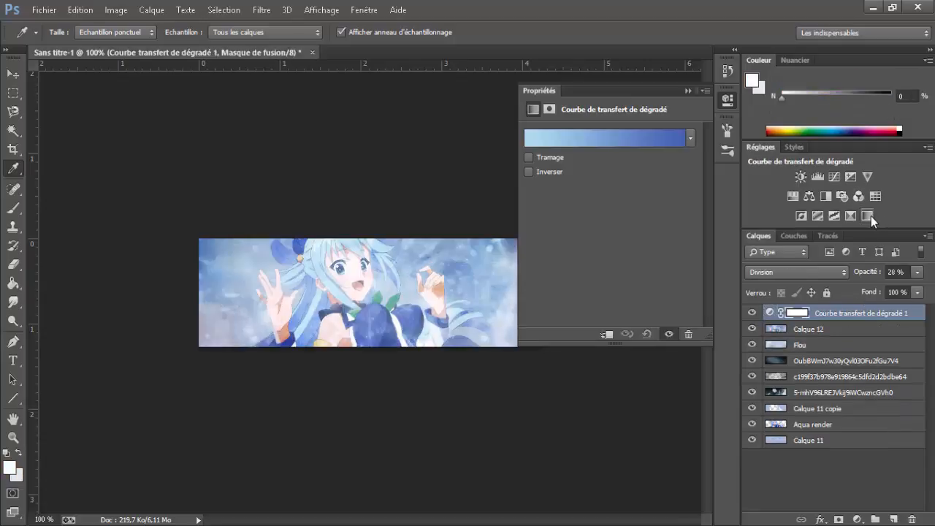
# Step: Add a new gradient map adjustment above the blue one and give it the violet-to-orange preset
pyautogui.click(851, 216)
pyautogui.click(690, 139)
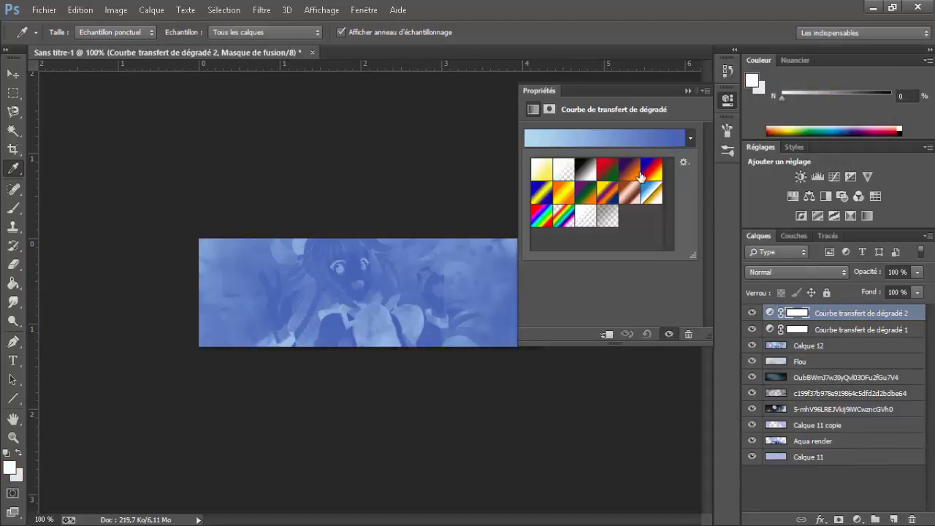
pyautogui.click(629, 170)
pyautogui.click(926, 306)
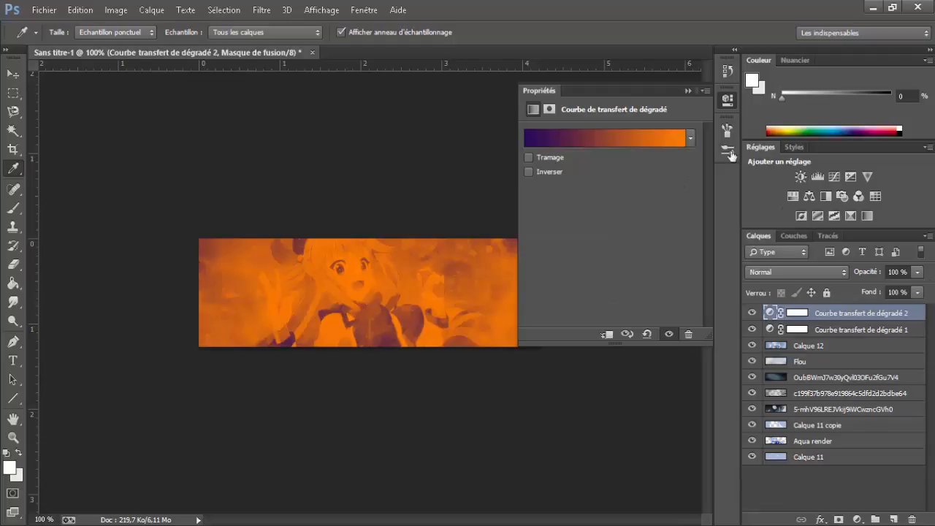
# Step: Set the violet-to-orange gradient map's blending mode to Lumière tamisée at 100% opacity and apply the layer style
pyautogui.doubleClick(916, 313)
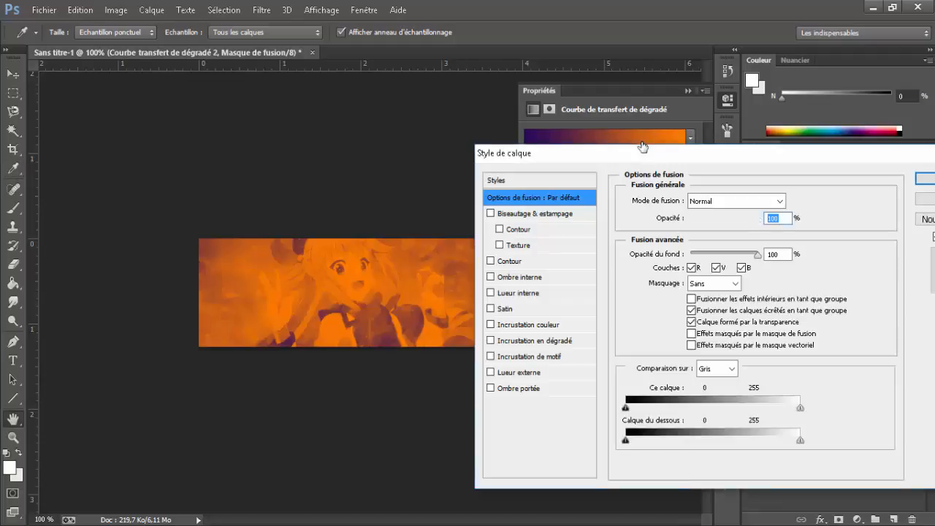
pyautogui.click(723, 200)
pyautogui.click(731, 190)
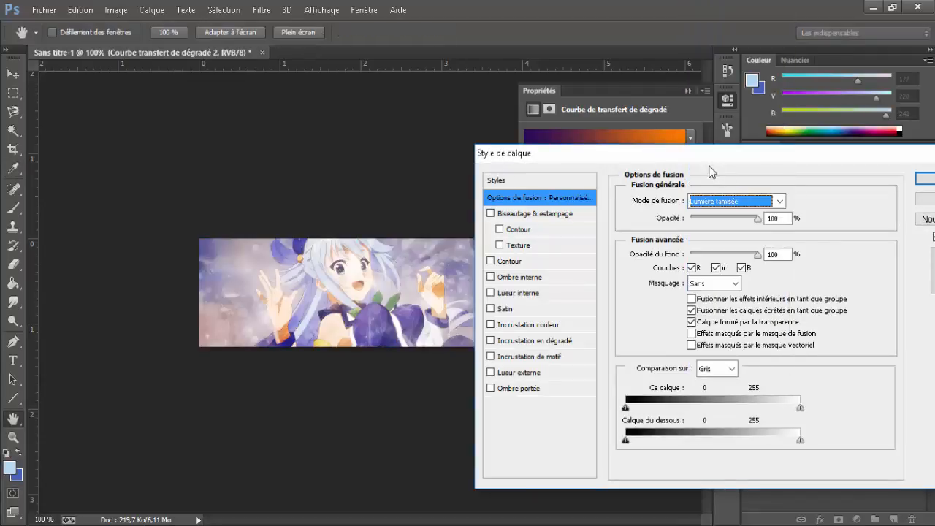
pyautogui.moveTo(705, 163); pyautogui.dragTo(389, 141)
pyautogui.click(775, 173)
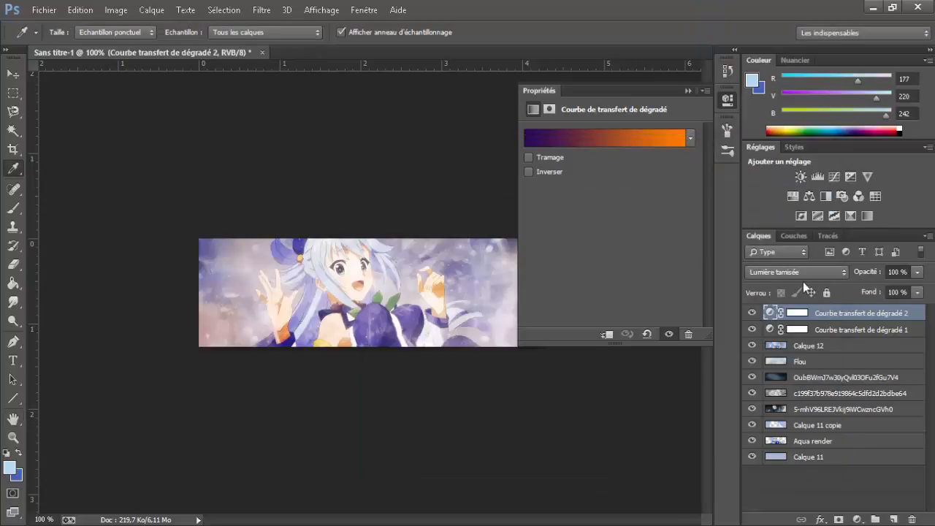
# Step: Go through the layers from Courbe transfert de dégradé 1 down to Calque 11 copie to examine their blending settings
pyautogui.click(908, 329)
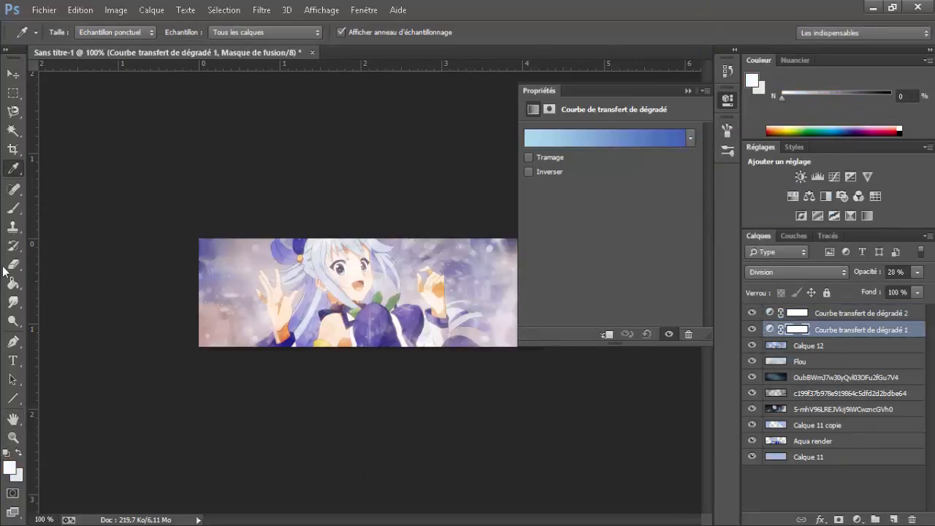
pyautogui.click(839, 349)
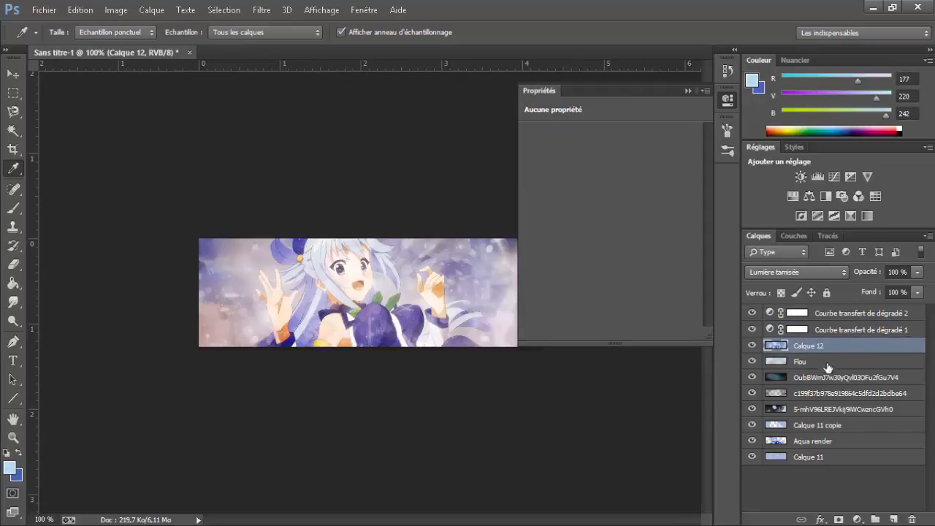
pyautogui.click(856, 364)
pyautogui.click(842, 352)
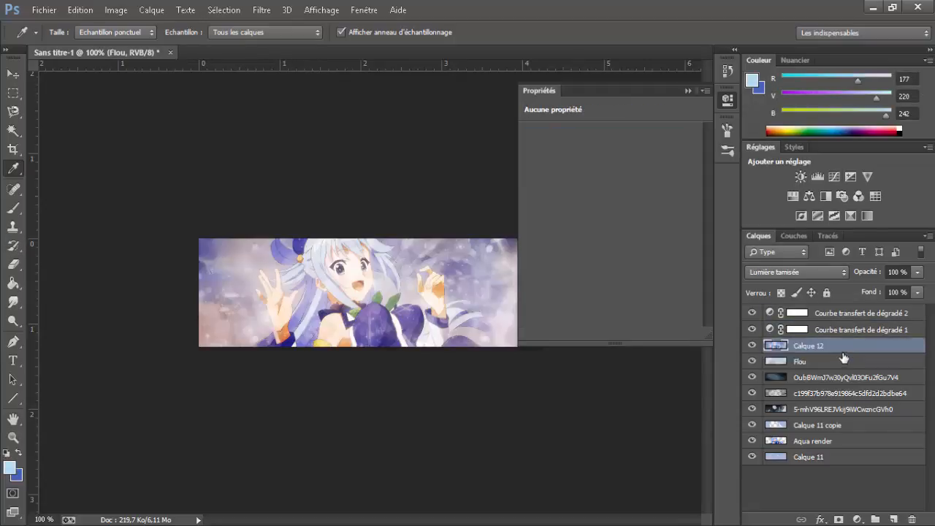
pyautogui.click(832, 362)
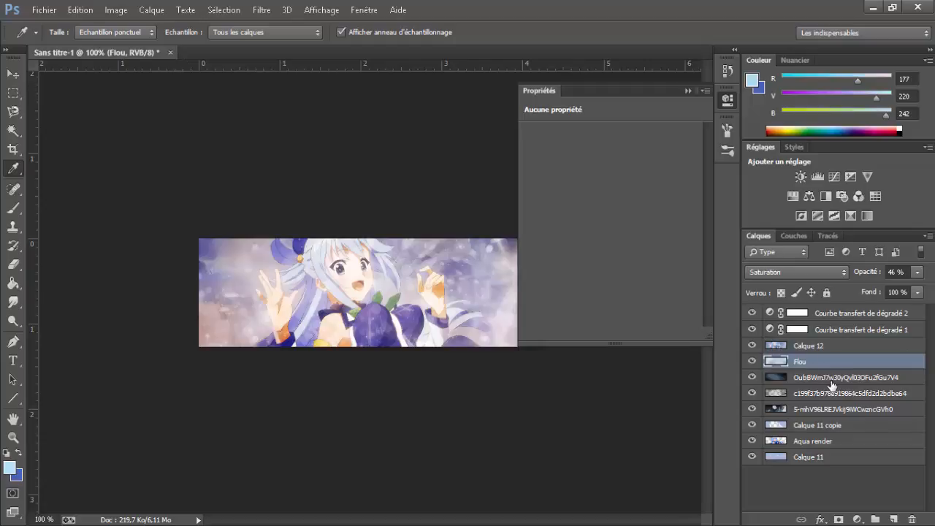
pyautogui.click(833, 377)
pyautogui.click(832, 393)
pyautogui.click(836, 409)
pyautogui.click(840, 425)
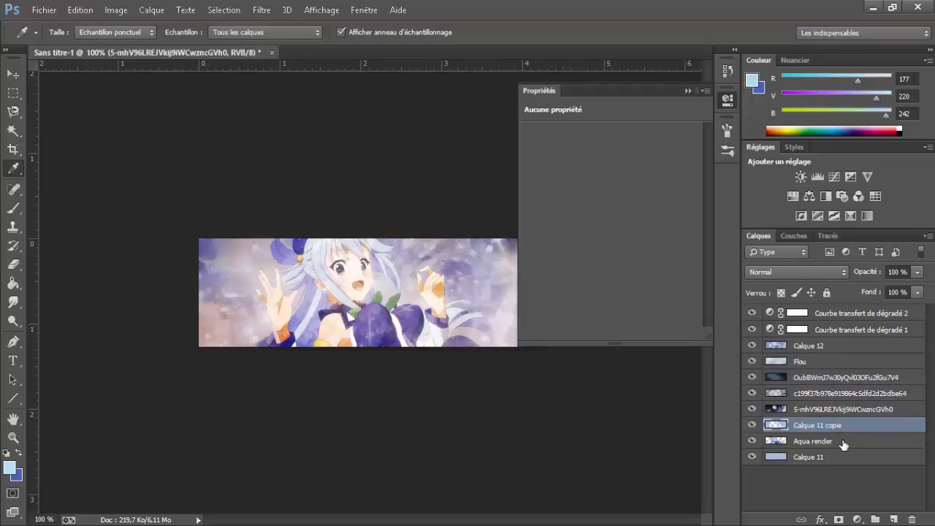
# Step: Toggle the visibility of Calque 11 copie repeatedly to examine its effect on the banner
pyautogui.click(753, 425)
pyautogui.click(753, 425)
pyautogui.click(753, 425)
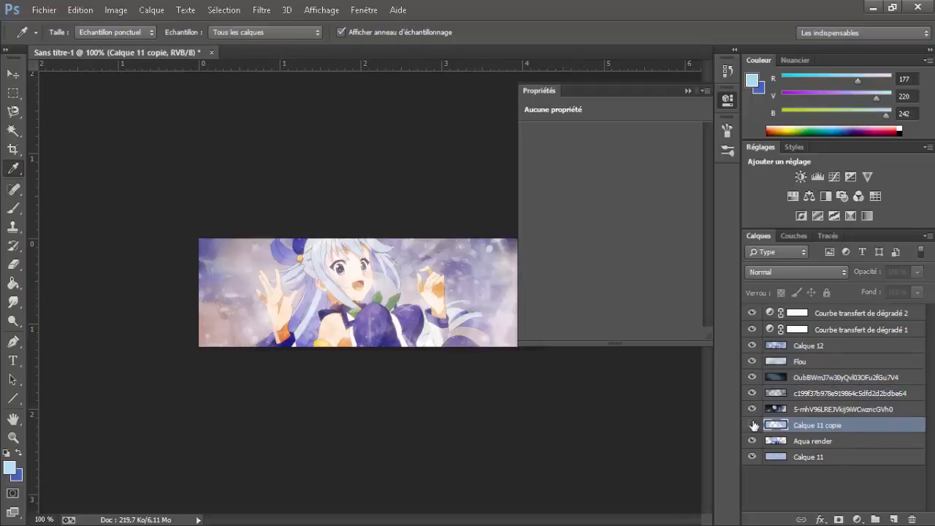
pyautogui.click(753, 425)
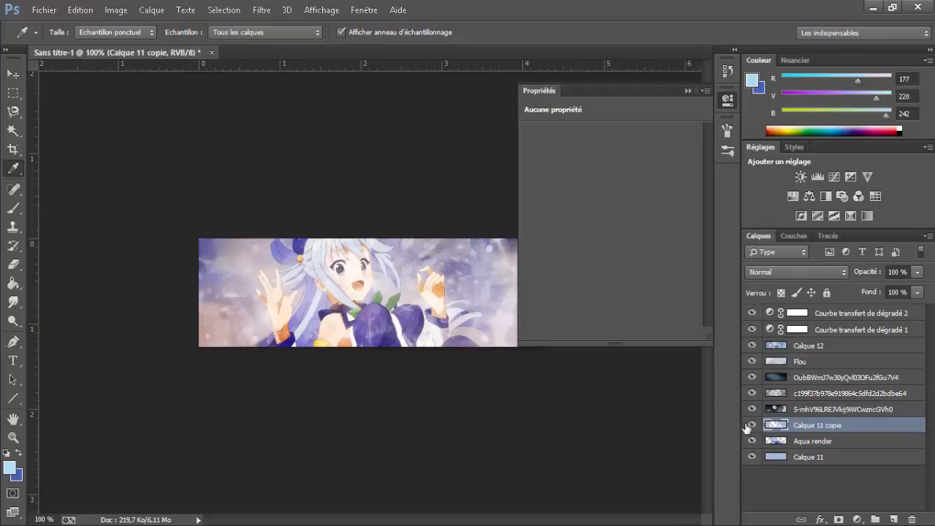
pyautogui.click(751, 426)
pyautogui.click(750, 425)
pyautogui.click(751, 426)
pyautogui.click(752, 426)
pyautogui.click(752, 426)
pyautogui.click(751, 427)
# Step: Stamp all visible layers into a new merged layer and move it to the top of the layer stack
pyautogui.click(687, 92)
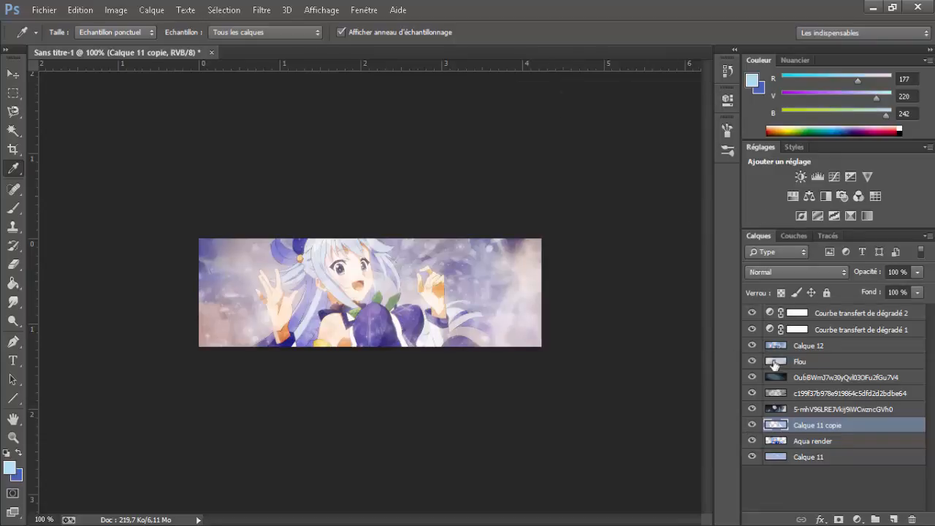
pyautogui.click(823, 441)
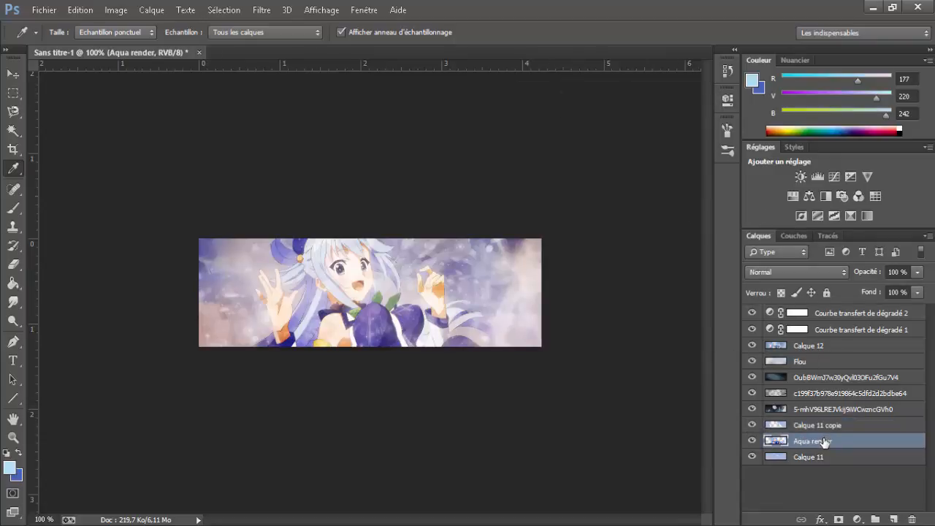
pyautogui.moveTo(829, 440); pyautogui.dragTo(830, 429)
pyautogui.hotkey('ctrl', 'shift', 'alt', 'e')
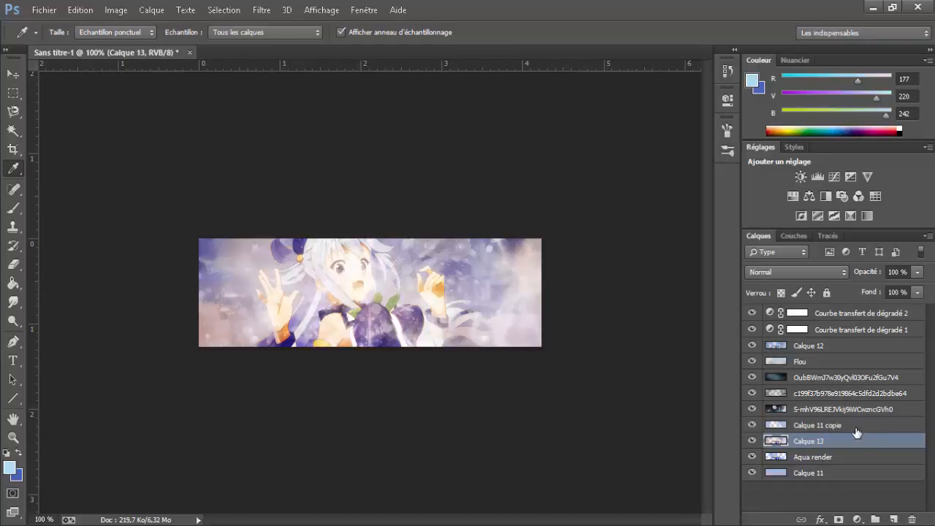
pyautogui.moveTo(857, 432); pyautogui.dragTo(852, 308)
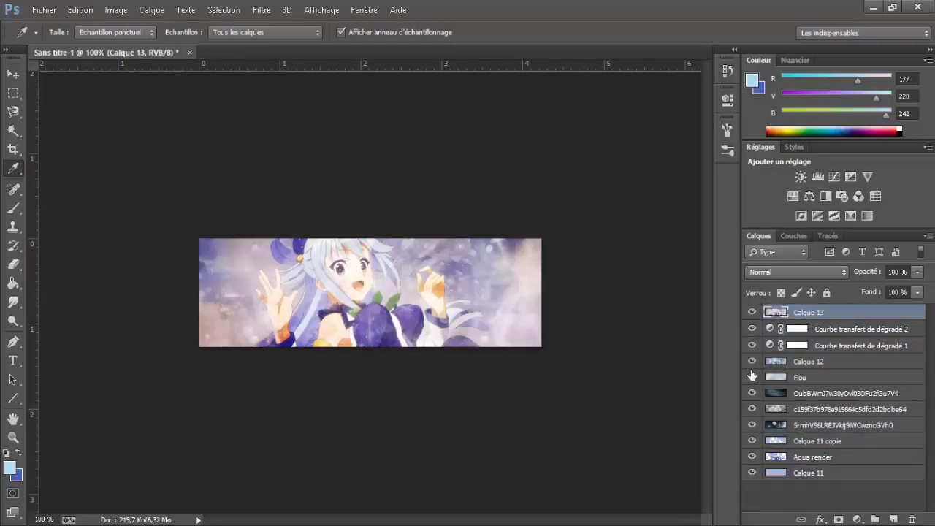
# Step: Apply the Eclairage filter to the merged layer, positioning the white directional light so it shines from above the character
pyautogui.click(261, 10)
pyautogui.moveTo(282, 213)
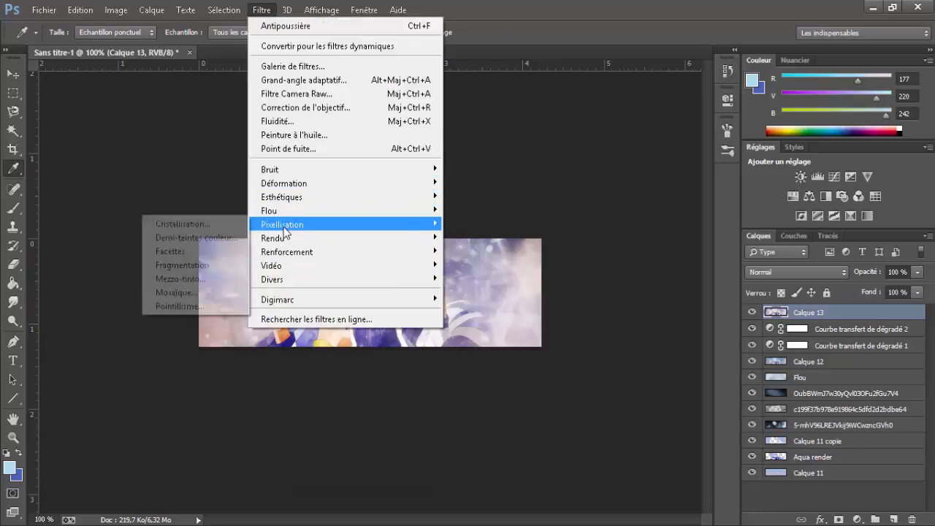
pyautogui.moveTo(253, 236)
pyautogui.click(223, 238)
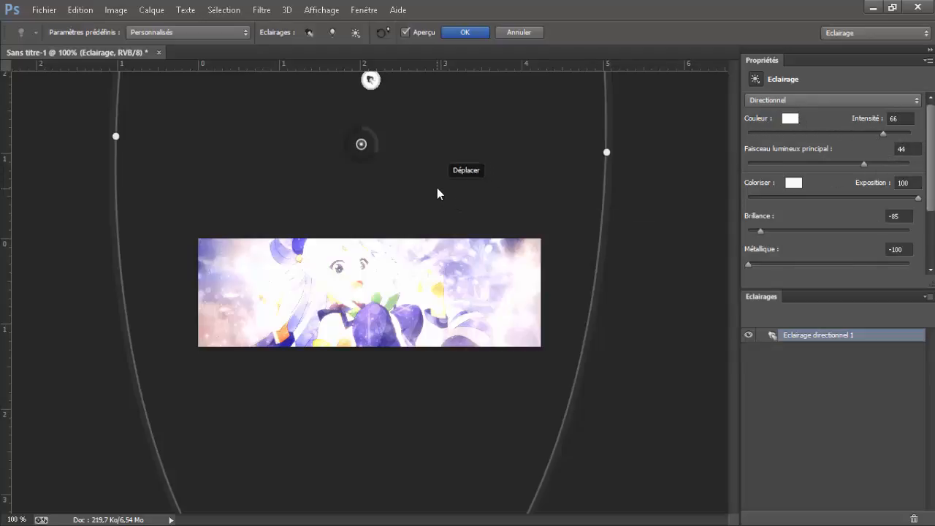
pyautogui.moveTo(438, 181); pyautogui.dragTo(428, 40)
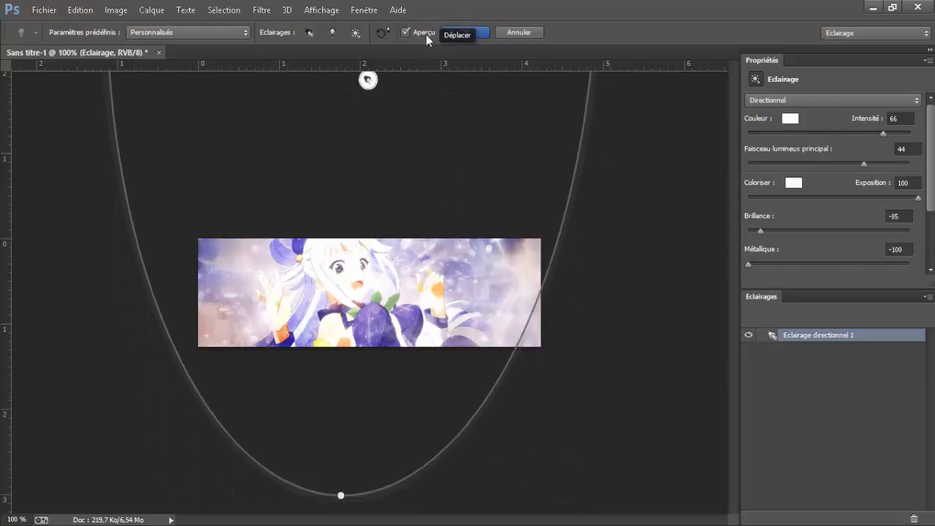
pyautogui.moveTo(480, 123); pyautogui.dragTo(428, 165)
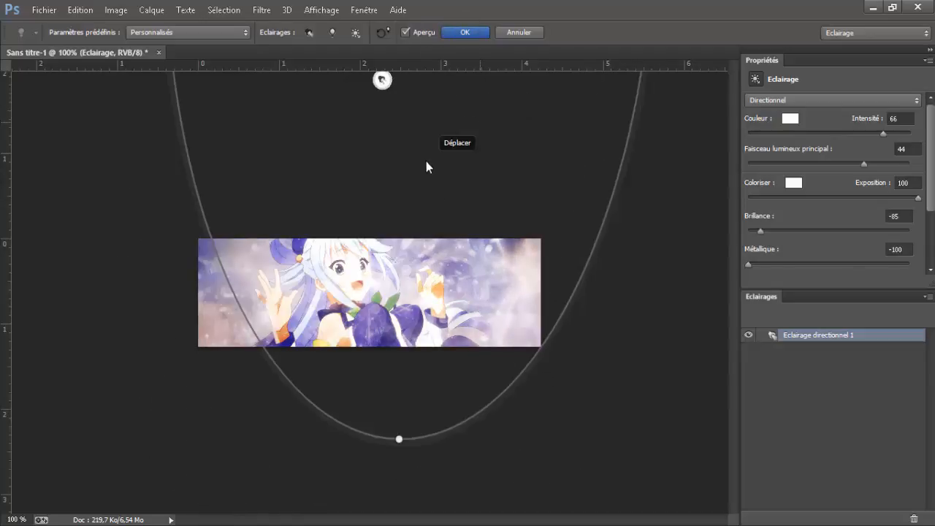
pyautogui.moveTo(398, 196); pyautogui.dragTo(385, 204)
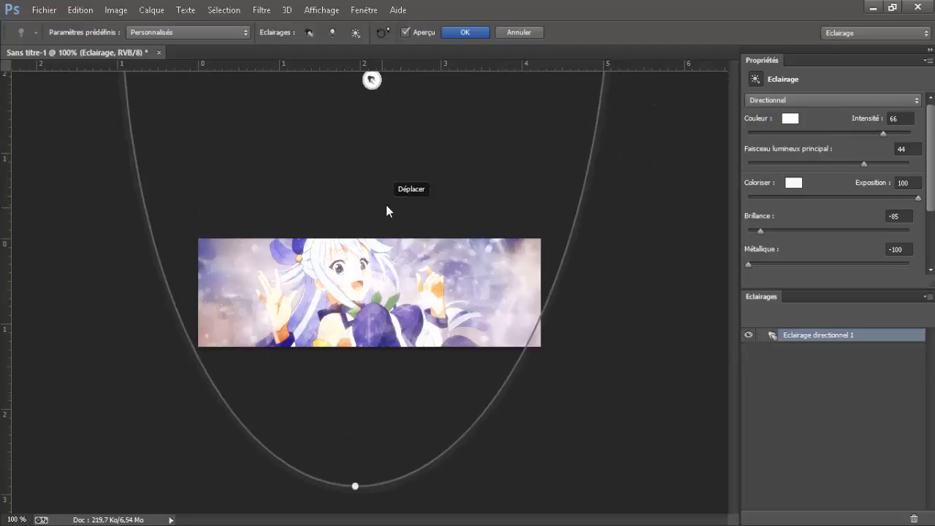
pyautogui.click(462, 36)
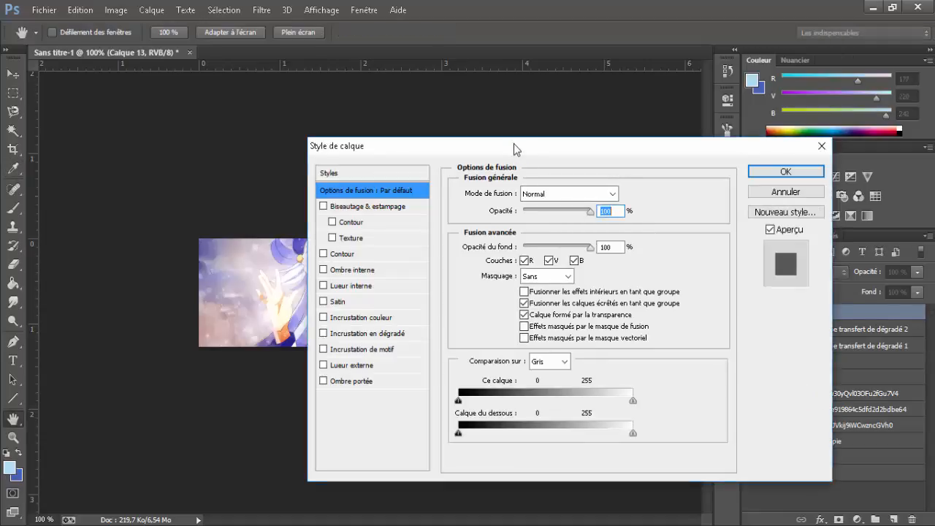
# Step: Try the Obscurcir blending mode on Calque 13 and vary its opacity
pyautogui.moveTo(514, 143); pyautogui.dragTo(785, 135)
pyautogui.click(841, 186)
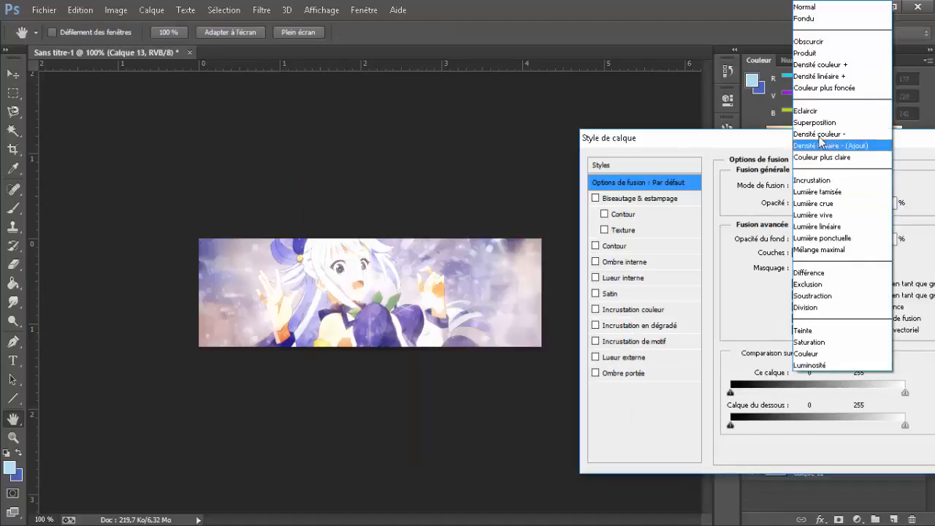
pyautogui.click(812, 40)
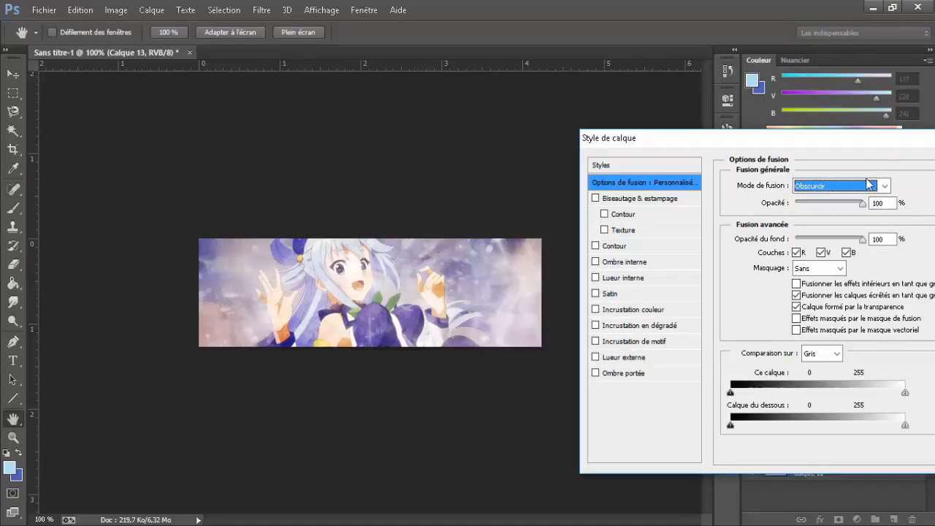
pyautogui.moveTo(863, 203); pyautogui.dragTo(728, 212)
pyautogui.moveTo(796, 203); pyautogui.dragTo(933, 216)
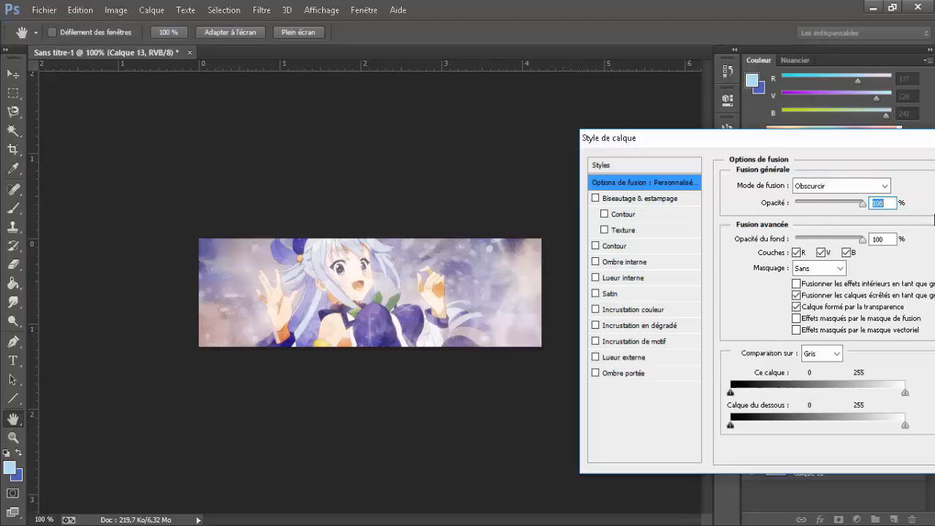
# Step: Try the Lumière tamisée, Produit and Incrustation blending modes on Calque 13, varying the opacity in Produit
pyautogui.click(827, 186)
pyautogui.click(822, 190)
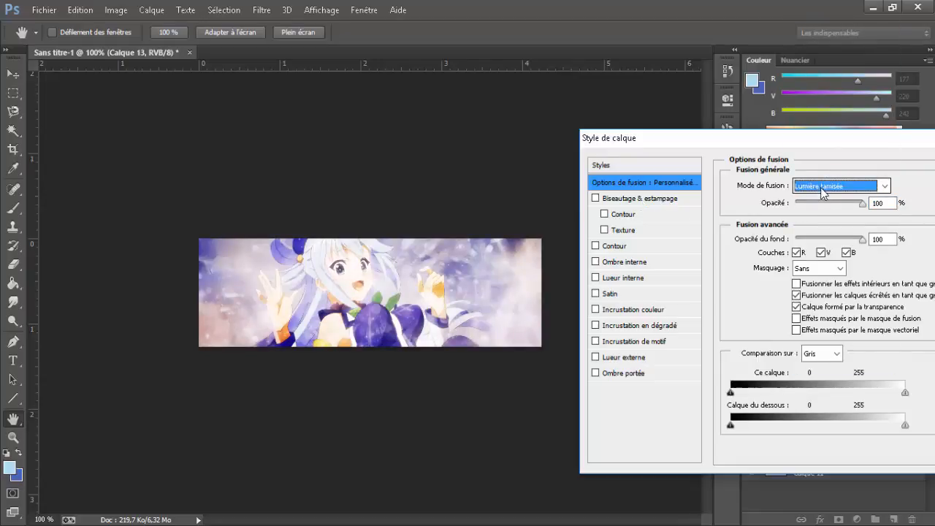
pyautogui.click(823, 191)
pyautogui.click(817, 52)
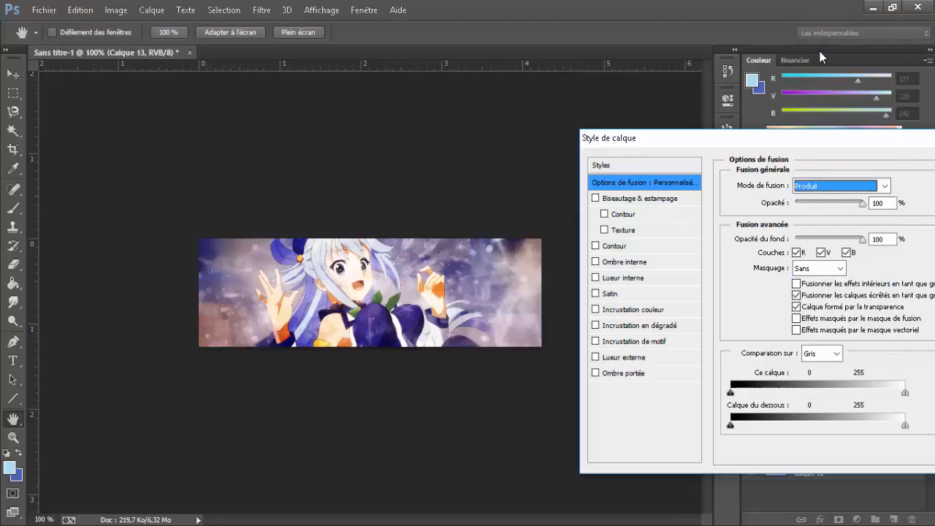
pyautogui.moveTo(831, 203); pyautogui.dragTo(863, 203)
pyautogui.click(871, 183)
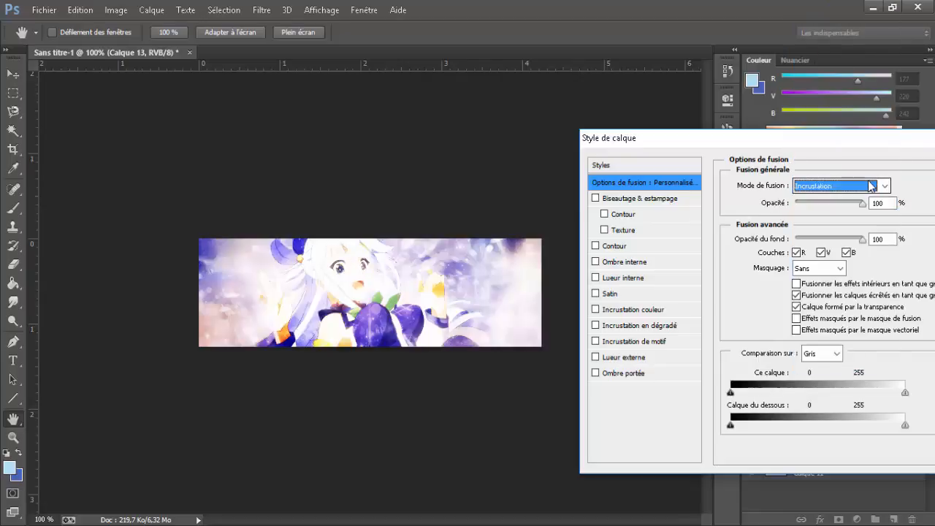
# Step: Cycle Calque 13 through the darkening and lightening blending modes from Produit to Couleur plus claire
pyautogui.click(865, 185)
pyautogui.click(816, 57)
pyautogui.press('Down')
pyautogui.press('Down')
pyautogui.press('Down')
pyautogui.press('Down')
pyautogui.press('Down')
pyautogui.press('Down')
pyautogui.press('Down')
pyautogui.press('Down')
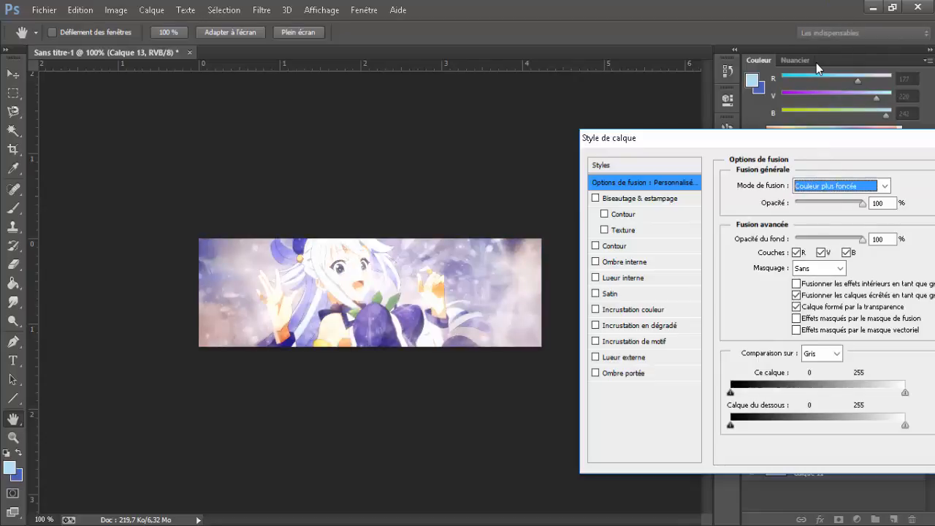
pyautogui.press('Down')
pyautogui.press('Down')
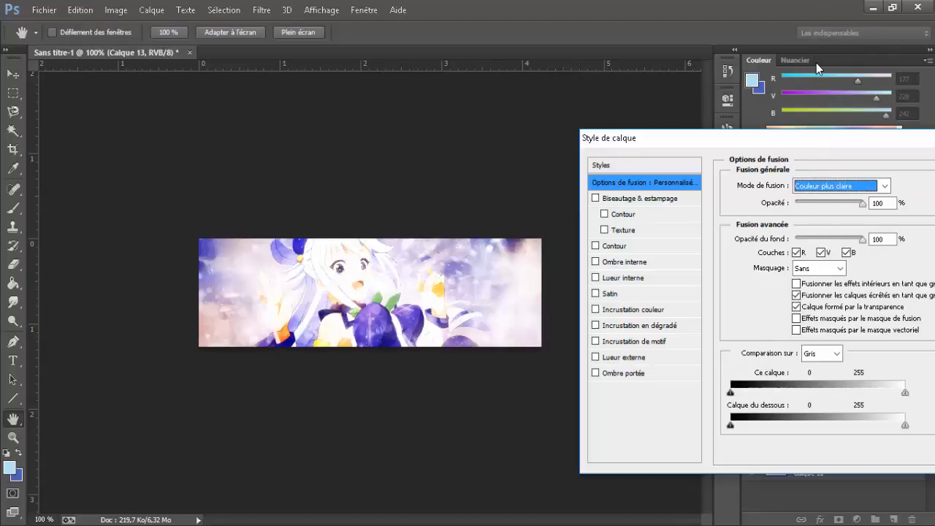
# Step: Try the Incrustation blending mode on Calque 13 at opacities of 37%, 70% and 100%
pyautogui.press('Up')
pyautogui.click(820, 206)
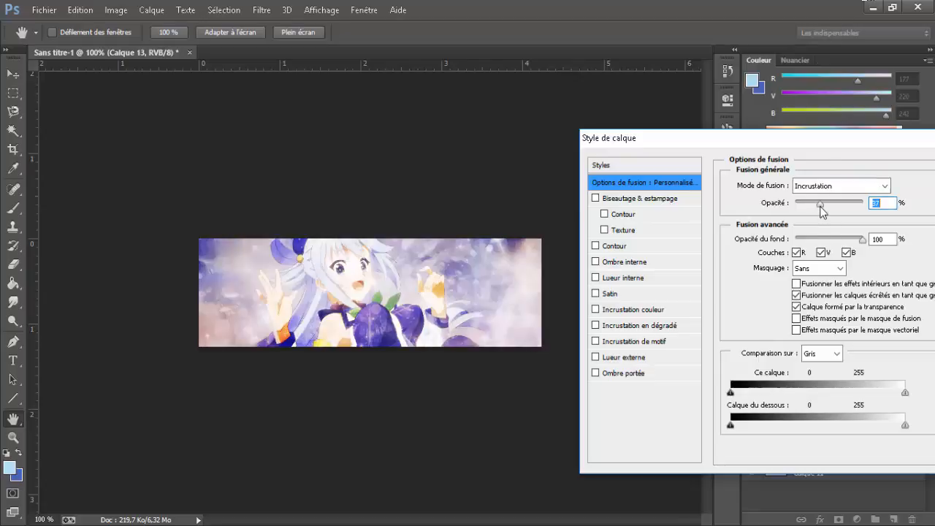
pyautogui.moveTo(820, 206); pyautogui.dragTo(781, 205)
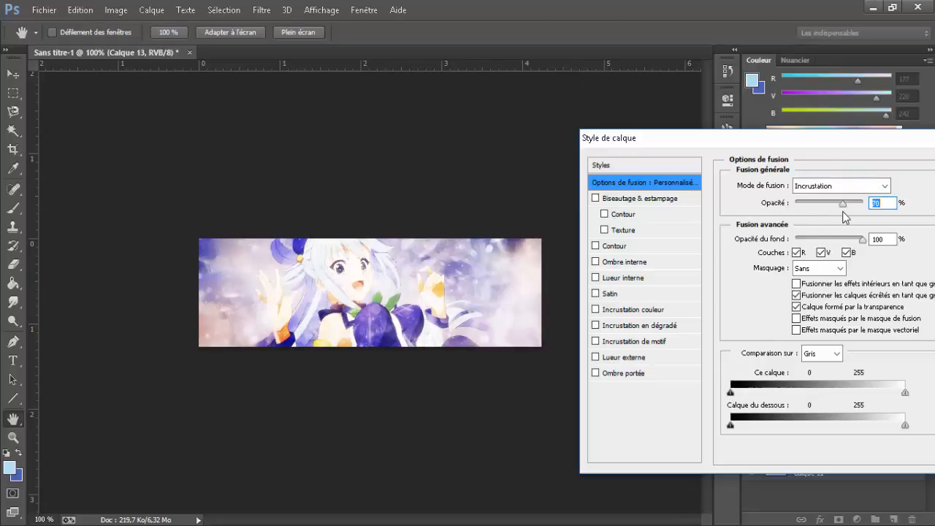
pyautogui.write('100')
# Step: Cycle Calque 13 through the blending modes from Incrustation to Saturation and test the Saturation mode's opacity
pyautogui.click(857, 186)
pyautogui.click(858, 187)
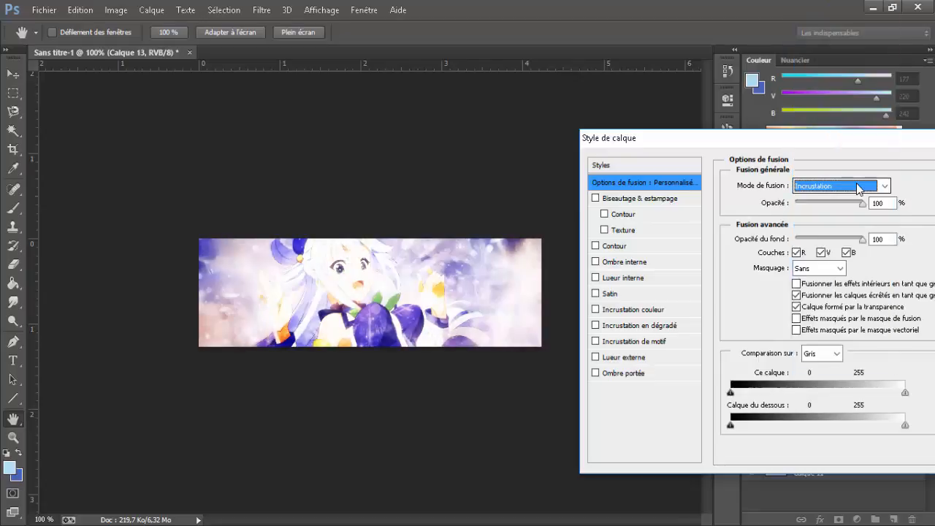
pyautogui.press('Down')
pyautogui.press('Down')
pyautogui.press('Down')
pyautogui.press('Down')
pyautogui.press('Down')
pyautogui.press('Down')
pyautogui.press('Down')
pyautogui.press('Down')
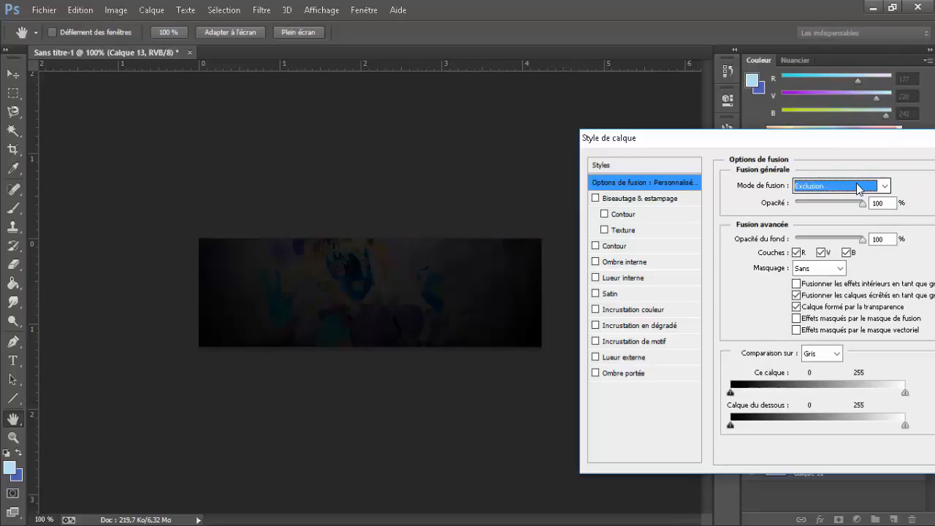
pyautogui.press('Down')
pyautogui.press('Down')
pyautogui.press('Down')
pyautogui.press('Down')
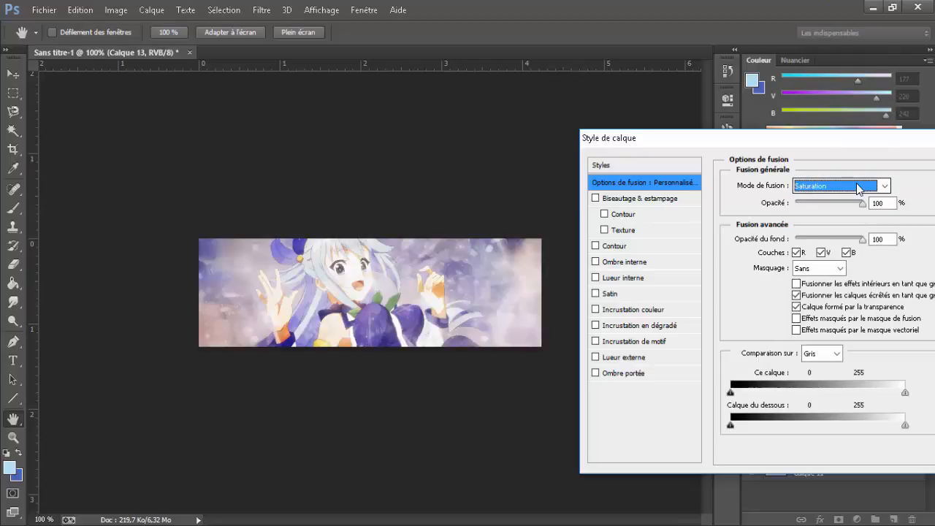
pyautogui.moveTo(845, 203); pyautogui.dragTo(716, 207)
# Step: Try the Luminosité, Superposition and Densité couleur + blending modes on Calque 13 at 64% opacity
pyautogui.click(837, 186)
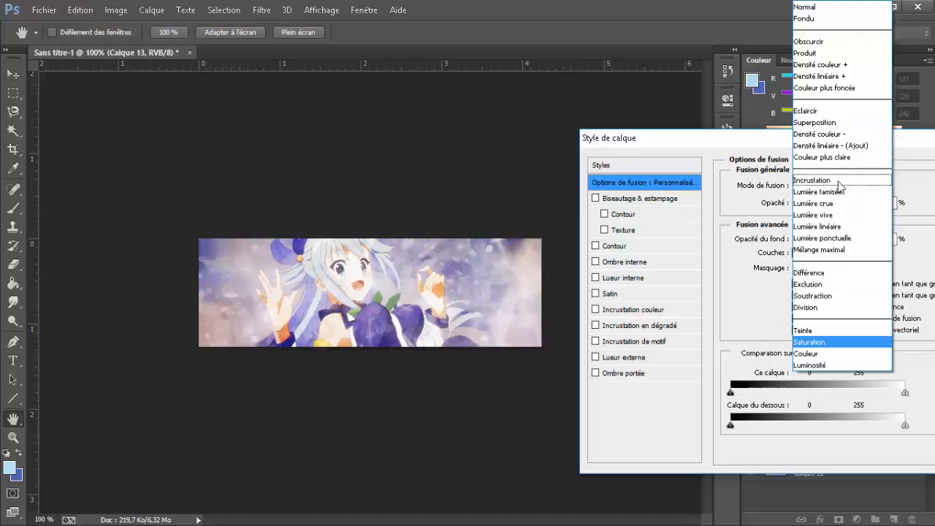
pyautogui.click(805, 369)
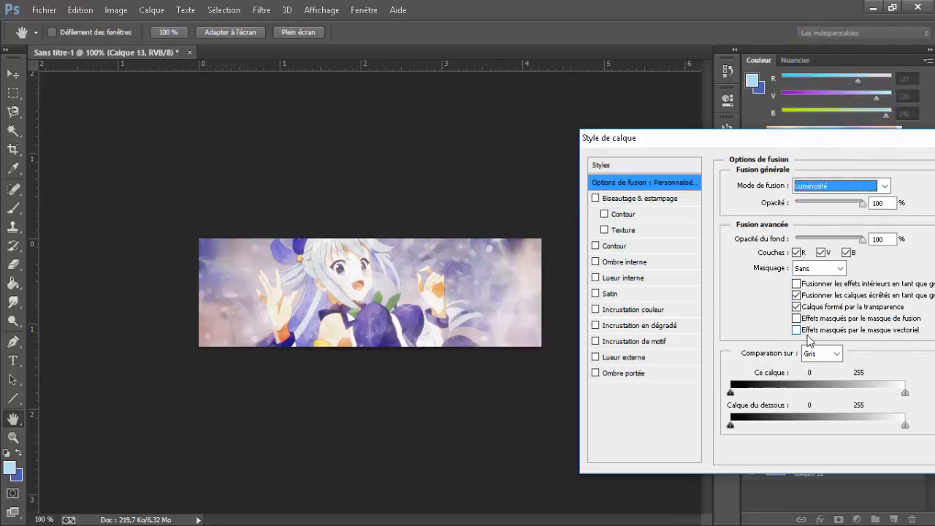
pyautogui.moveTo(814, 202); pyautogui.dragTo(834, 195)
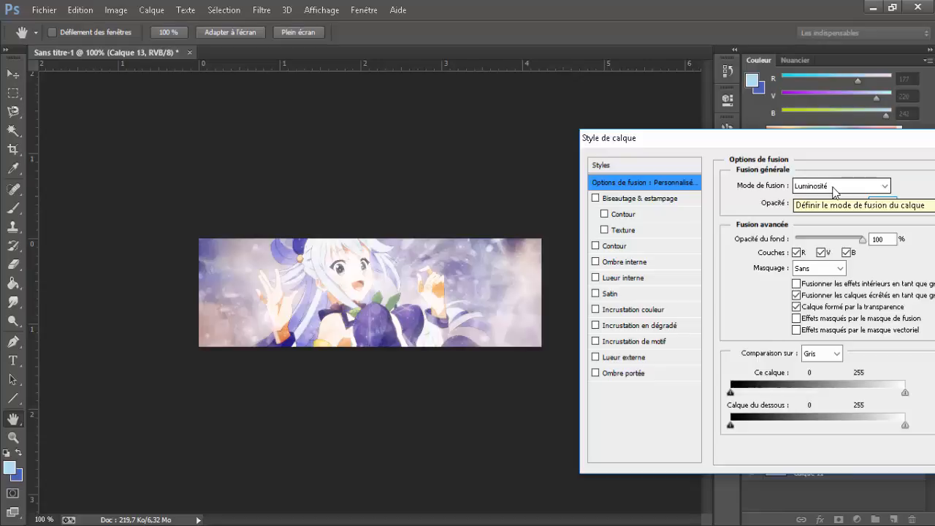
pyautogui.click(833, 187)
pyautogui.click(828, 131)
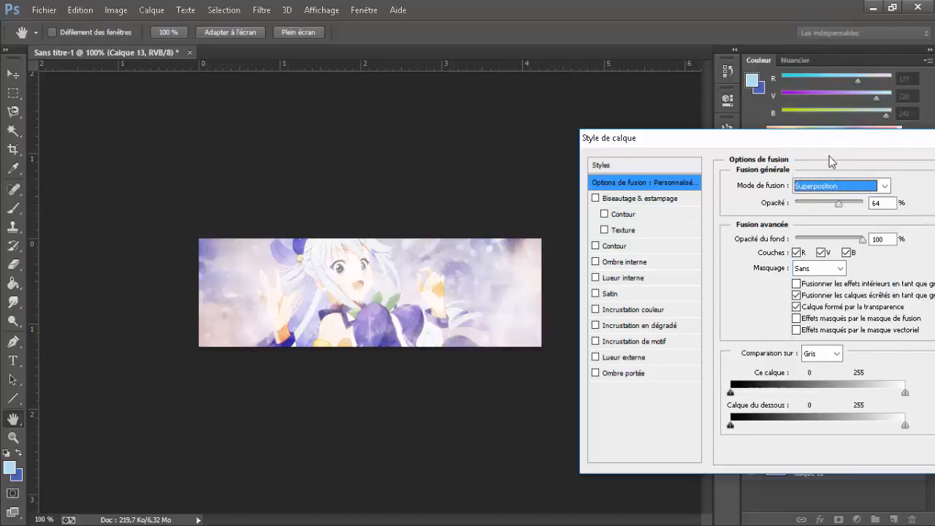
pyautogui.click(834, 187)
pyautogui.click(818, 65)
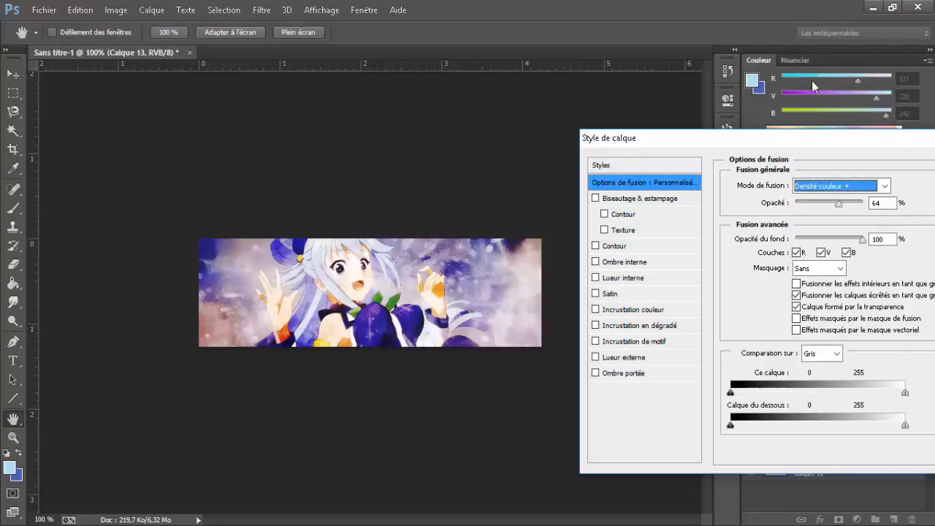
# Step: Apply the Densité couleur + blending mode to Calque 13 at 32% opacity, comparing it with Densité linéaire +
pyautogui.click(839, 184)
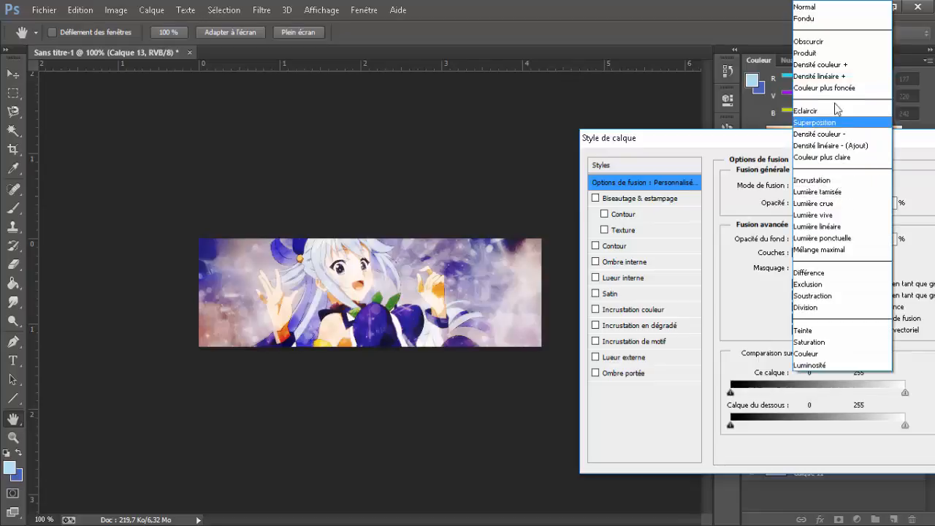
pyautogui.click(822, 78)
pyautogui.moveTo(838, 203); pyautogui.dragTo(818, 210)
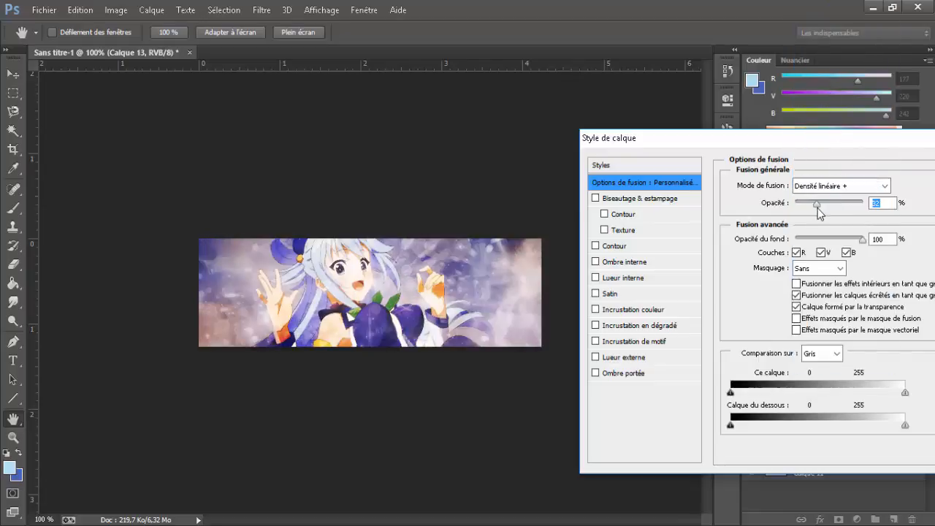
pyautogui.click(839, 185)
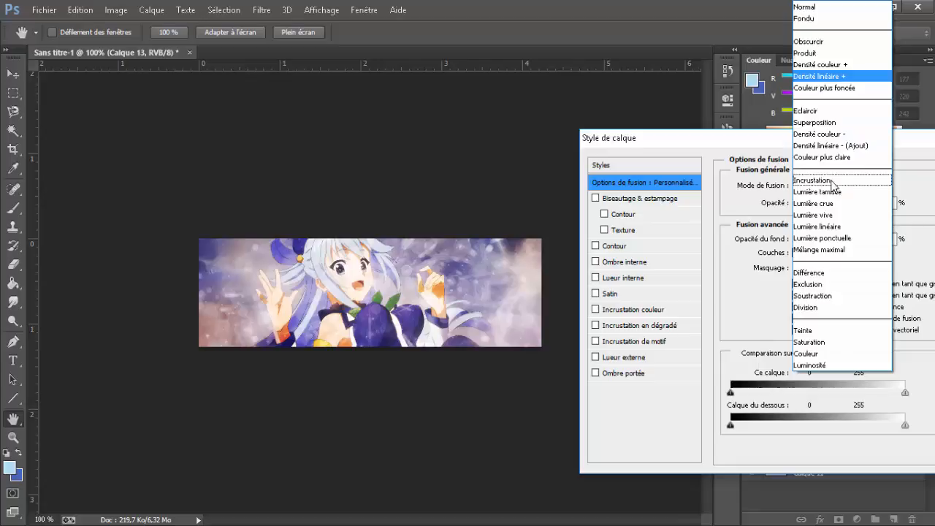
pyautogui.click(818, 66)
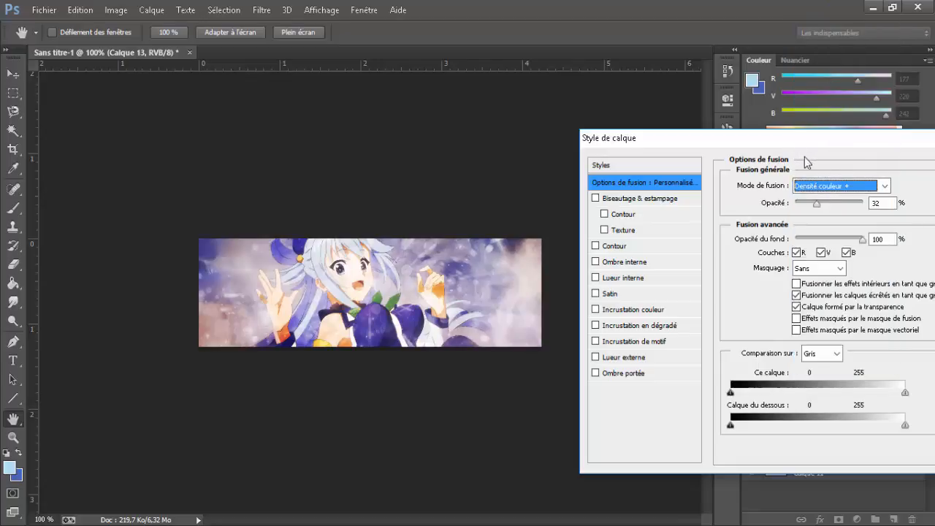
pyautogui.moveTo(694, 145); pyautogui.dragTo(423, 160)
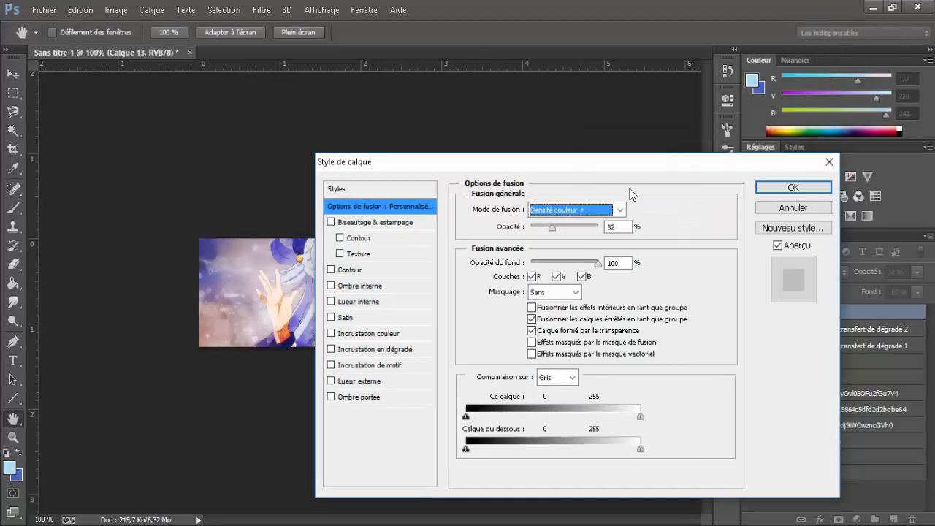
pyautogui.click(793, 189)
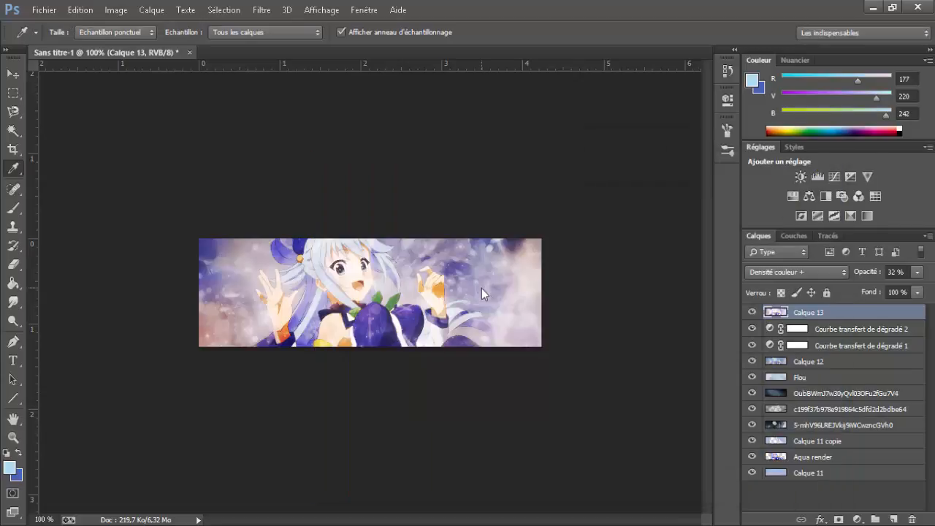
# Step: Select the entire banner canvas with the rectangular marquee
pyautogui.click(14, 95)
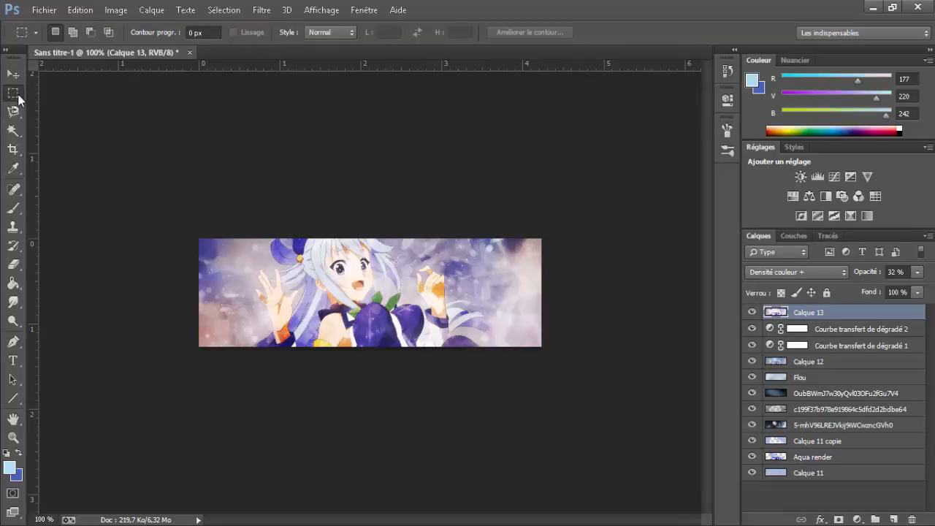
pyautogui.rightClick(18, 99)
pyautogui.click(159, 220)
pyautogui.moveTo(390, 330); pyautogui.dragTo(581, 379)
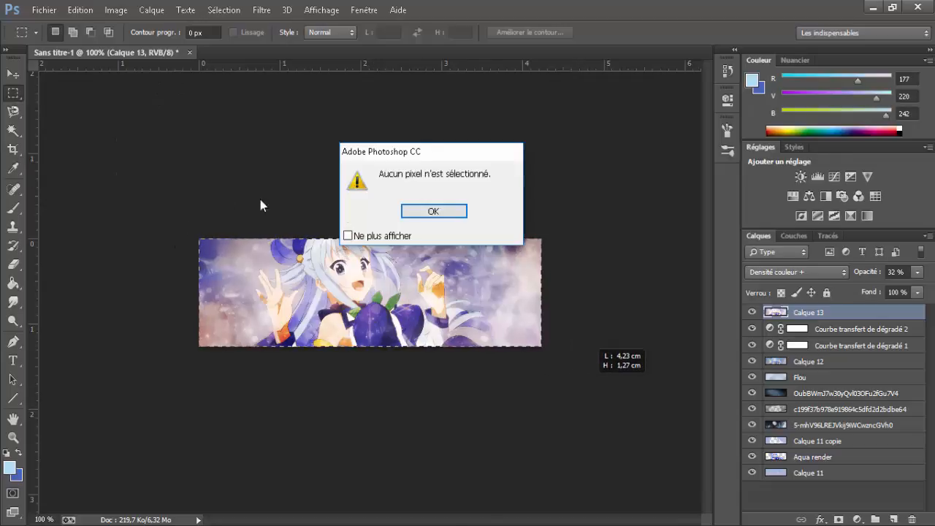
pyautogui.click(423, 215)
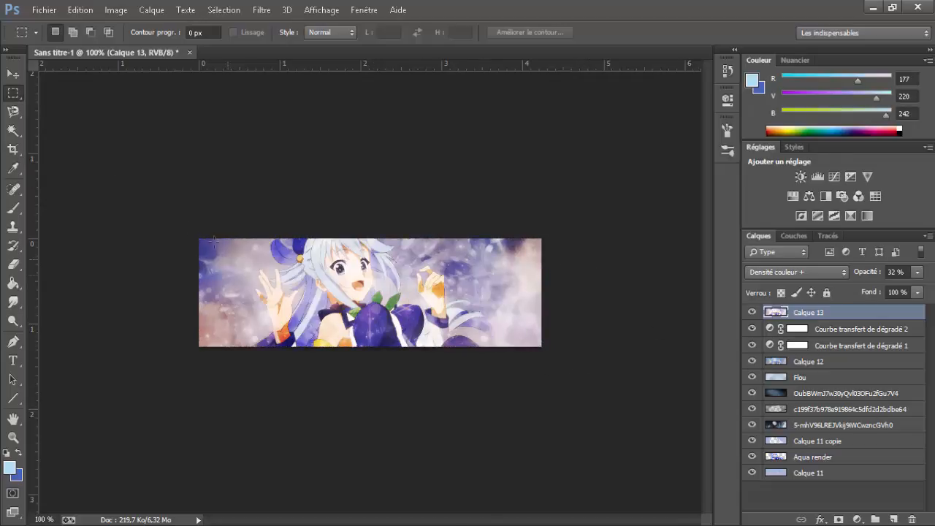
pyautogui.moveTo(186, 228); pyautogui.dragTo(819, 428)
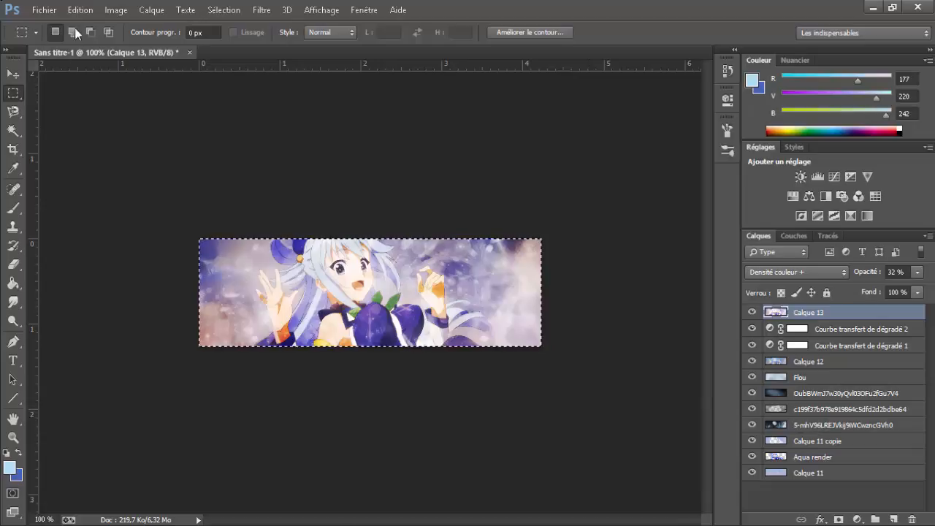
# Step: Define the selected banner area as a pattern under the default name, and deselect it
pyautogui.click(79, 9)
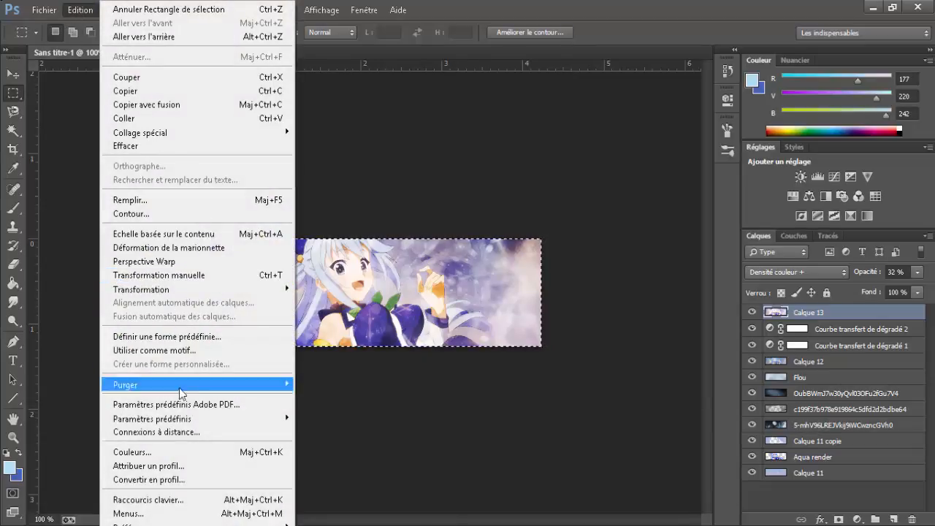
pyautogui.click(173, 351)
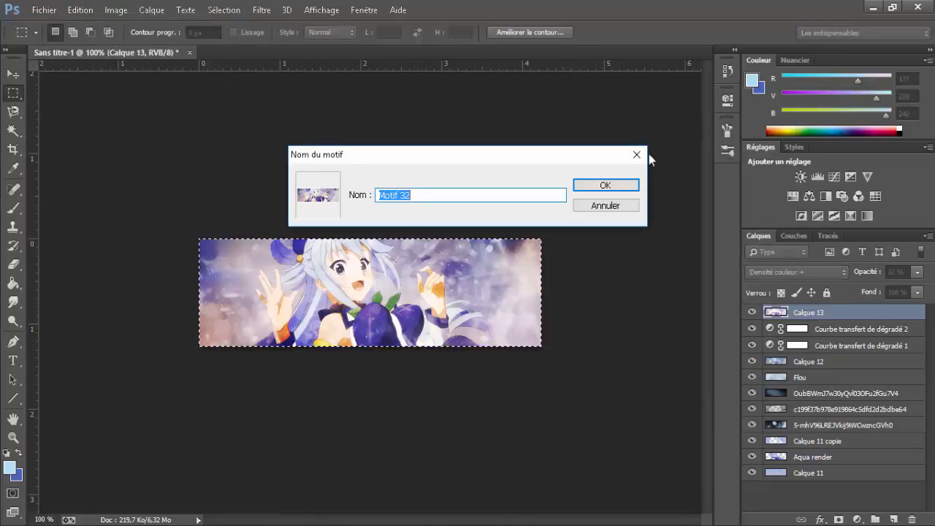
pyautogui.click(632, 184)
pyautogui.click(584, 286)
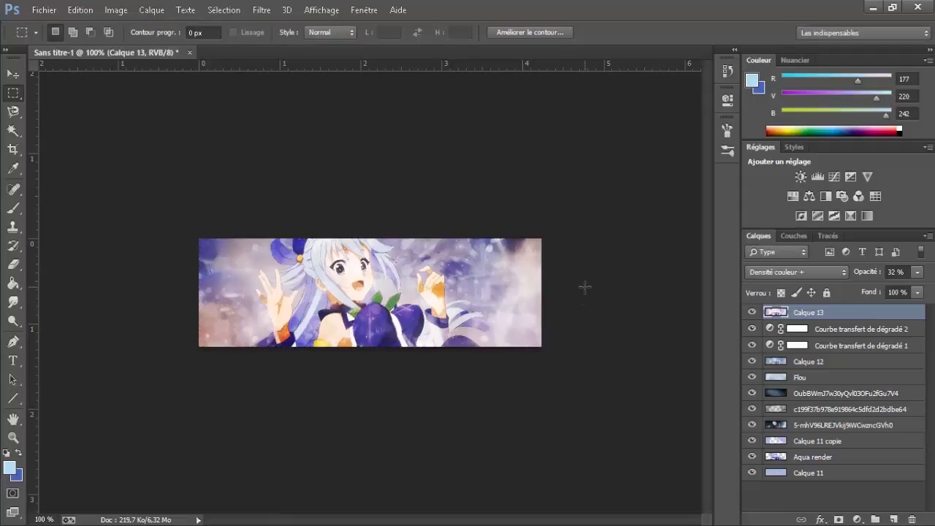
# Step: Switch to the DaFont site in the browser and open the Script > Calligraphie font category
pyautogui.click(430, 525)
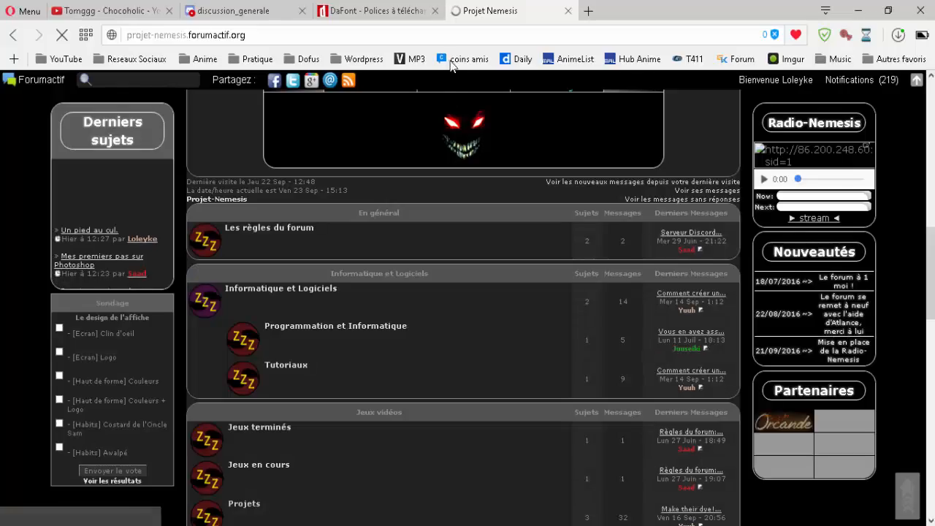
pyautogui.click(391, 13)
pyautogui.scroll(5, 324, 329)
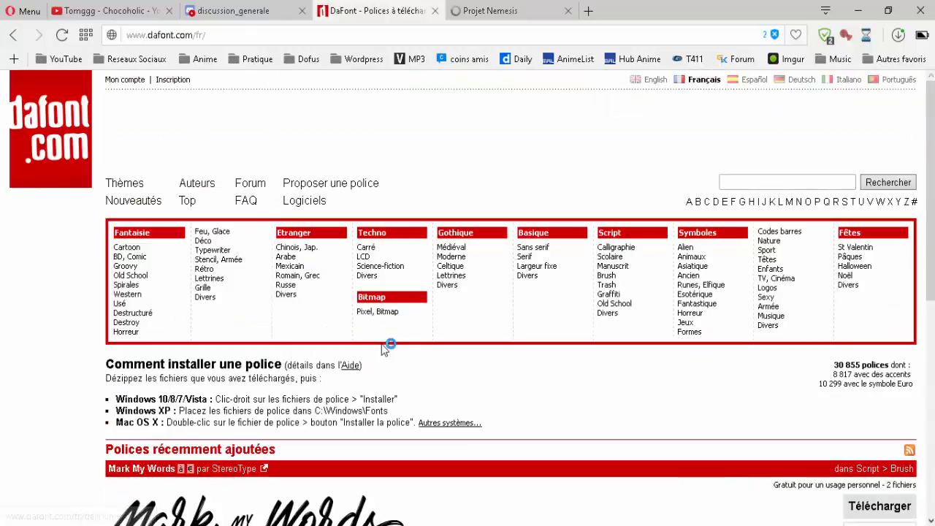
pyautogui.click(632, 258)
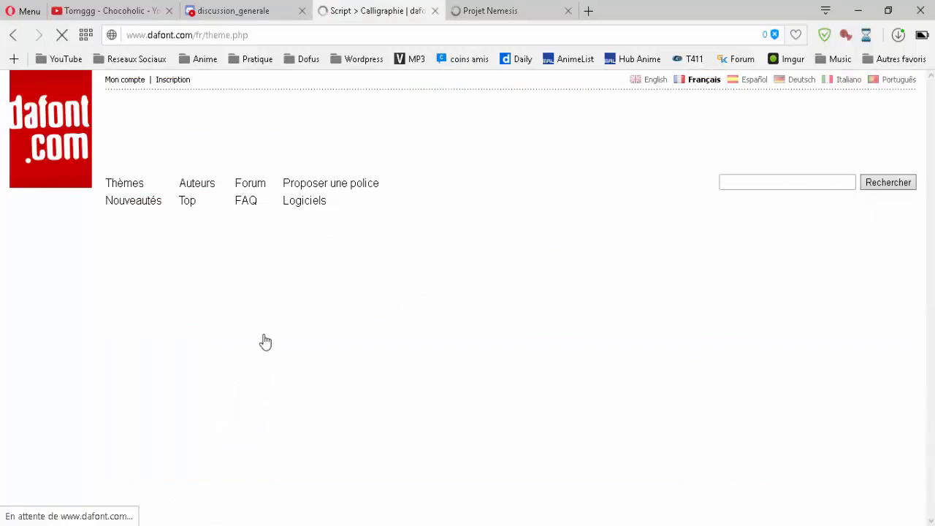
# Step: Preview the calligraphy fonts with the sample text "Loleyke"
pyautogui.scroll(-2, 149, 316)
pyautogui.click(157, 281)
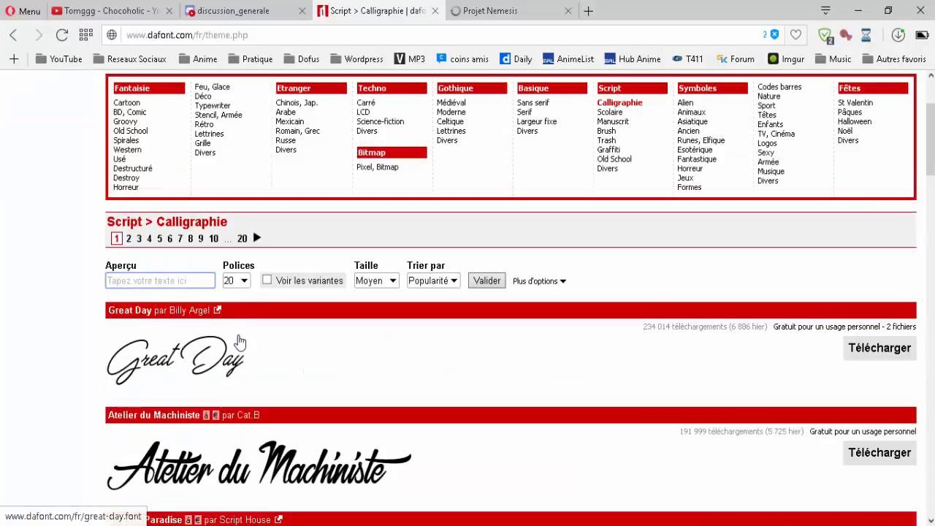
pyautogui.write('Lole')
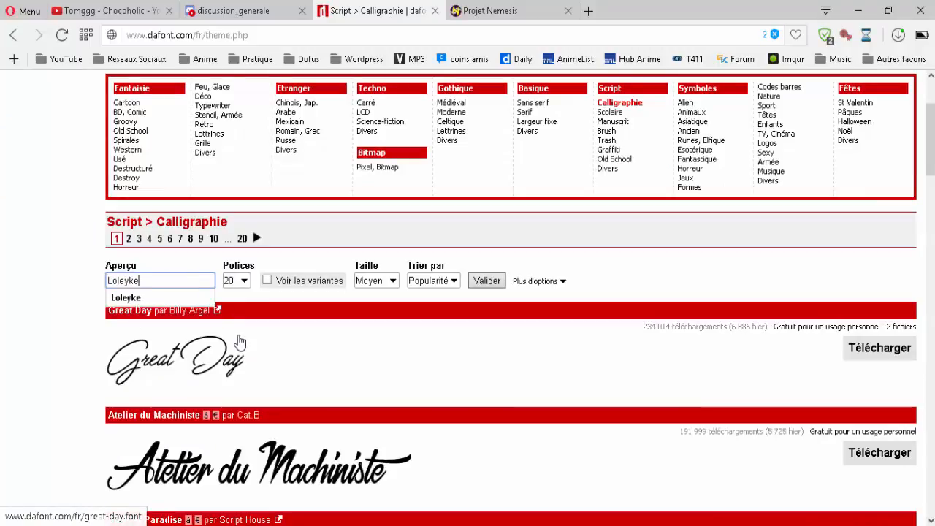
pyautogui.write('yke')
pyautogui.press('Return')
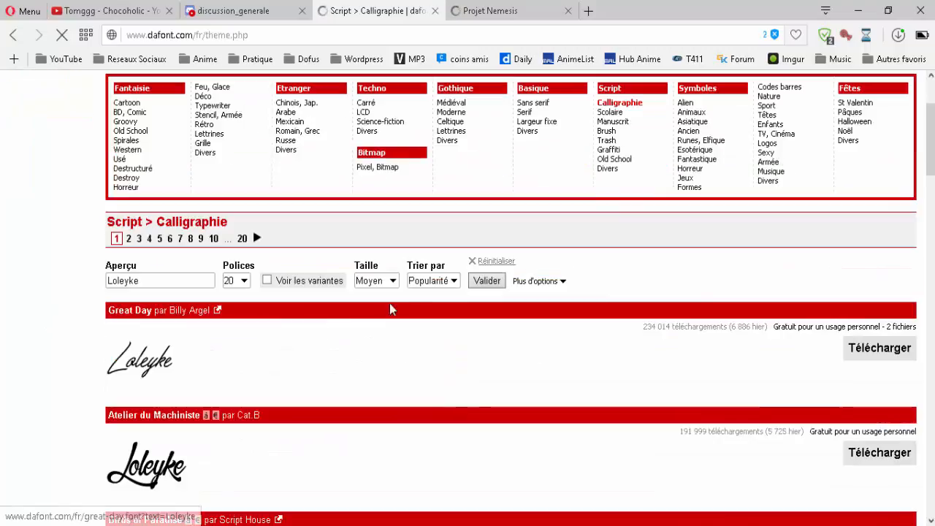
# Step: Sort the calligraphy font list by Nom
pyautogui.click(430, 280)
pyautogui.click(436, 296)
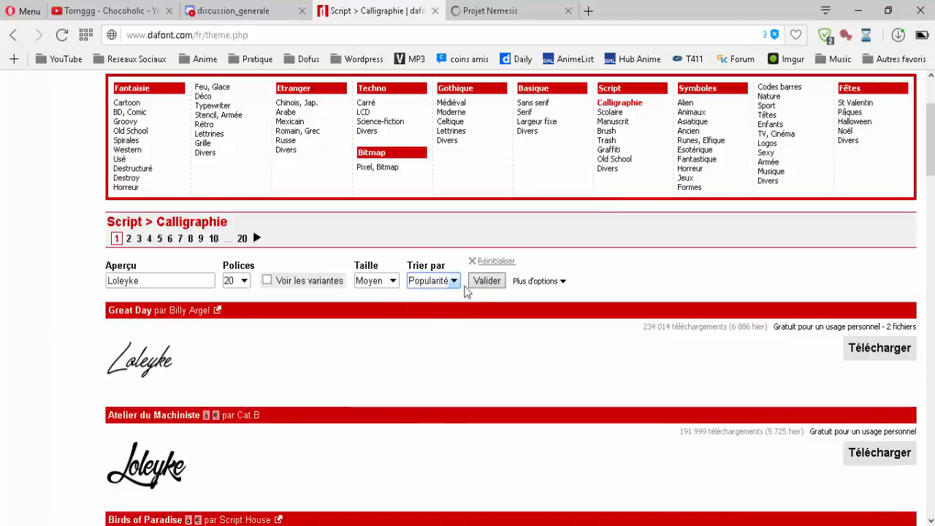
pyautogui.click(480, 281)
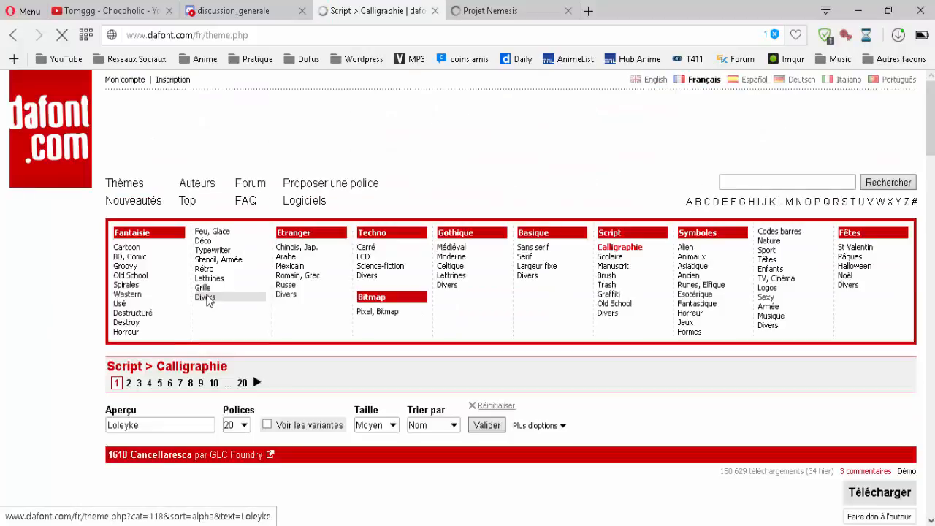
# Step: Examine the previewed calligraphy fonts from 27th RPS down to Amal to find a suitable style for the banner text
pyautogui.scroll(-3, 96, 209)
pyautogui.scroll(-2, 43, 217)
pyautogui.scroll(-3, 44, 219)
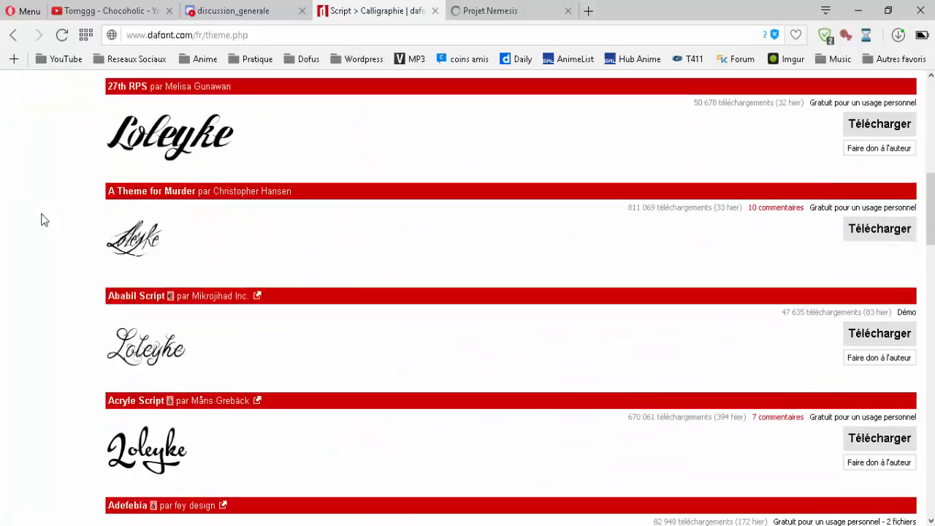
pyautogui.scroll(-1, 41, 220)
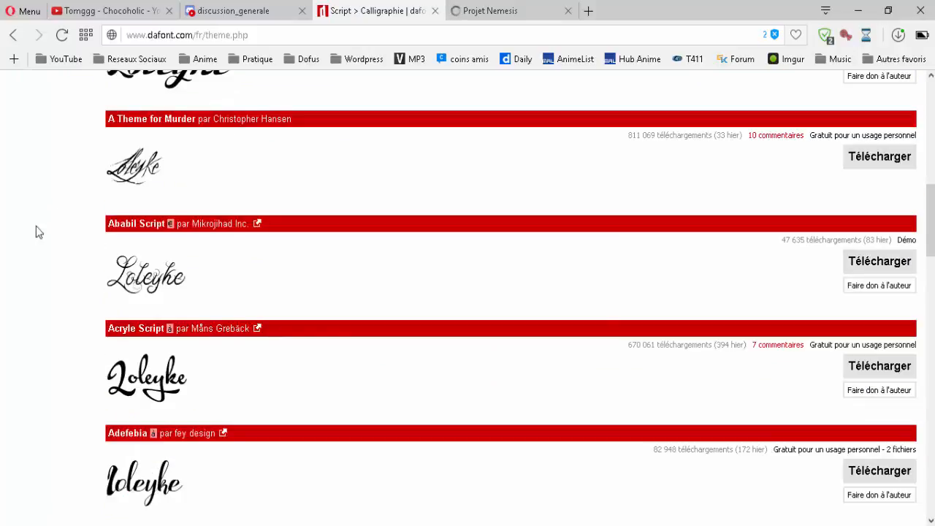
pyautogui.scroll(-5, 65, 325)
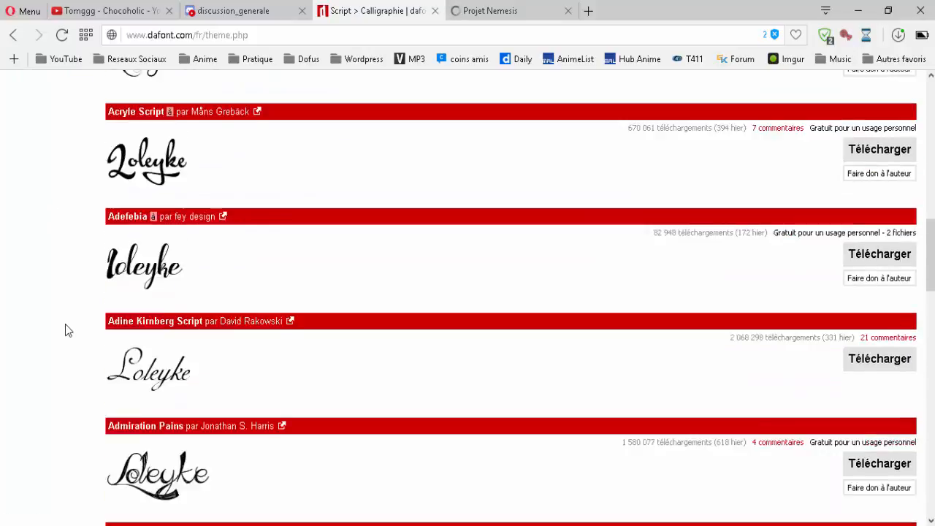
pyautogui.scroll(-5, 65, 317)
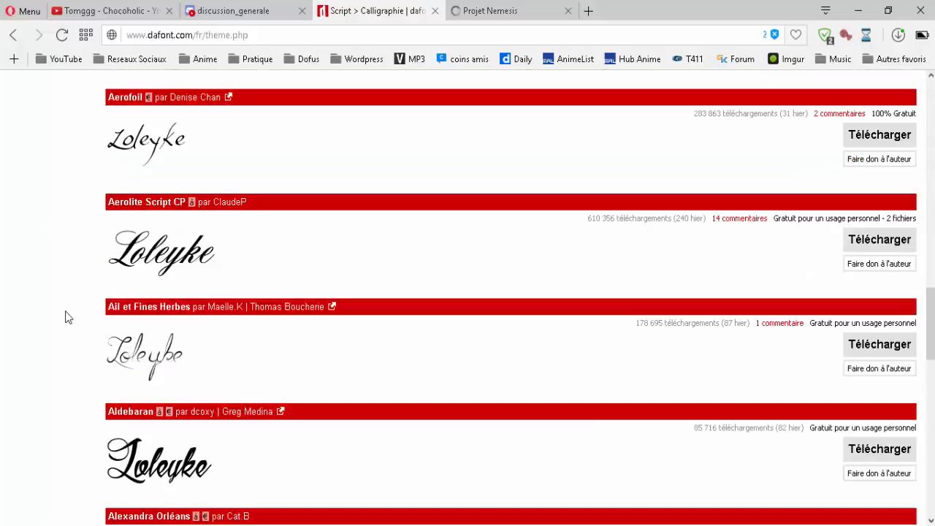
pyautogui.scroll(-3, 65, 317)
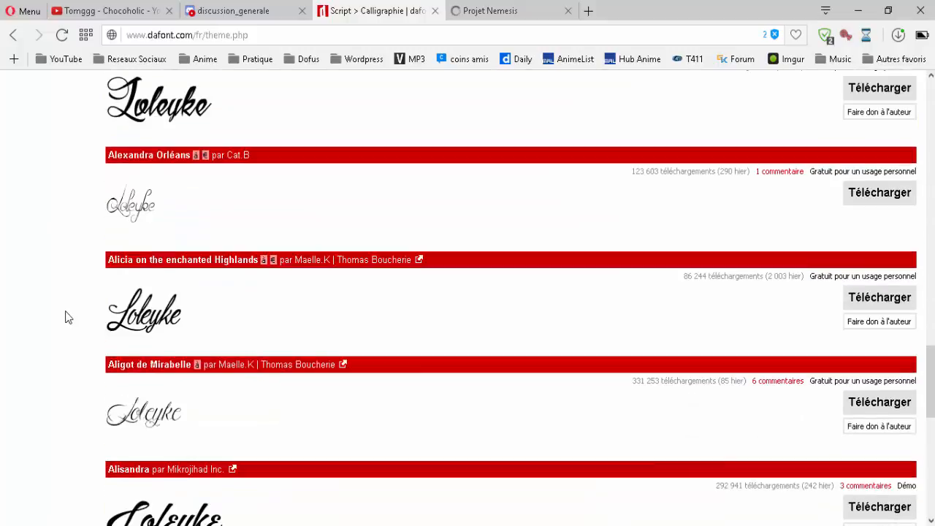
pyautogui.scroll(-1, 65, 317)
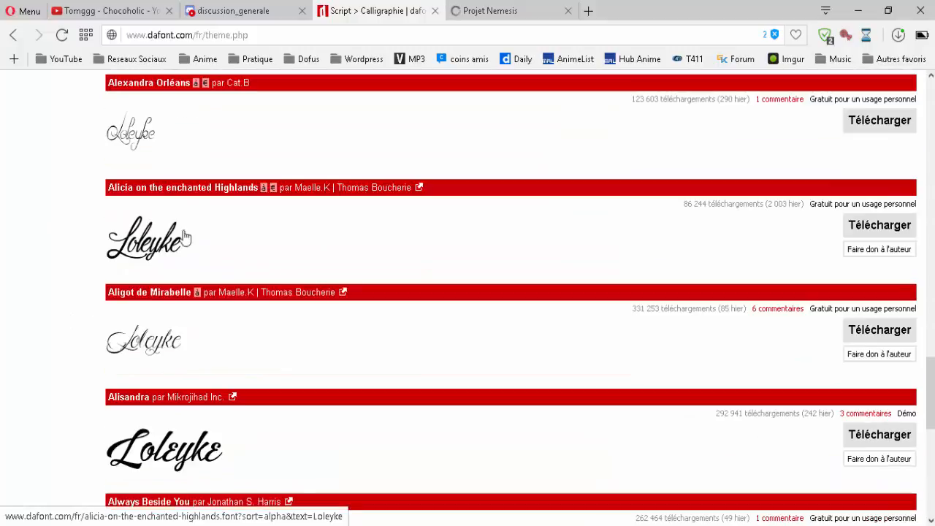
pyautogui.scroll(-2, 101, 292)
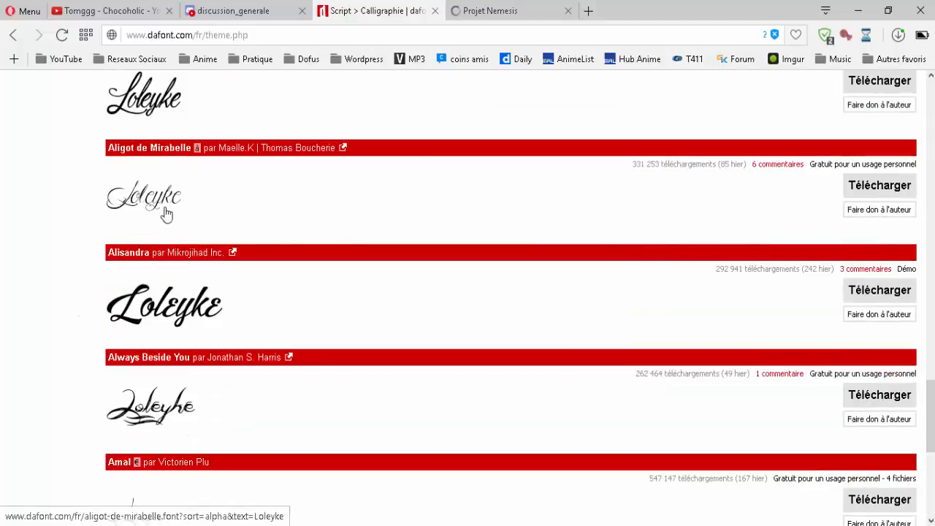
pyautogui.scroll(-1, 3, 331)
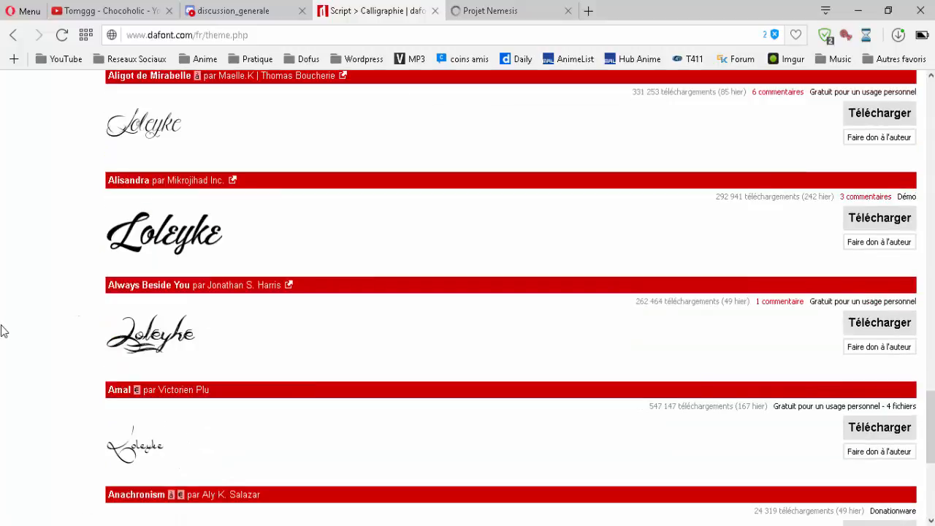
pyautogui.scroll(1, 4, 331)
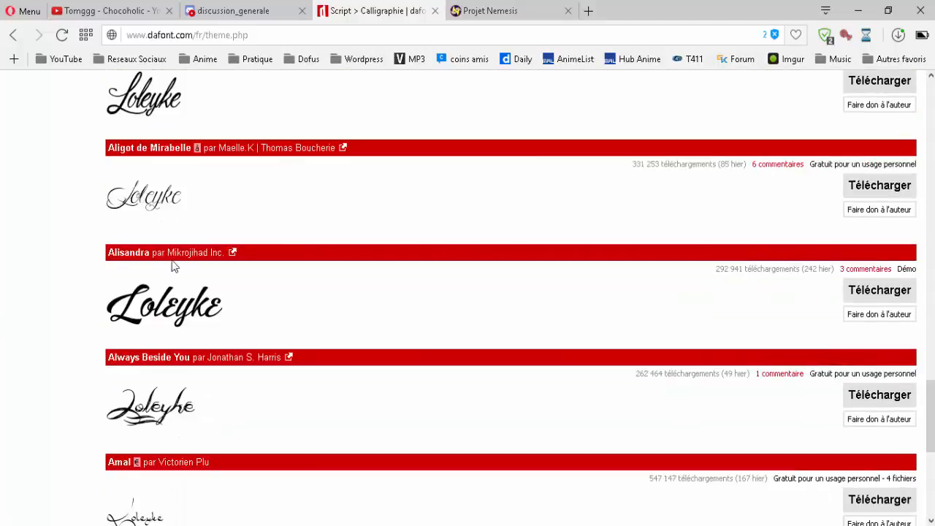
# Step: Download the Aligot de Mirabelle font and install it from its archive
pyautogui.click(853, 189)
pyautogui.scroll(4, 411, 204)
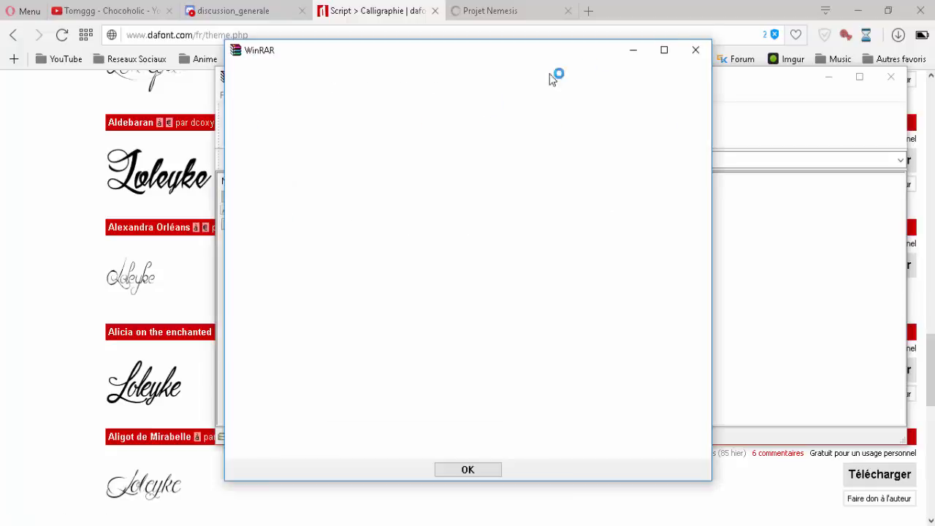
pyautogui.click(694, 48)
pyautogui.doubleClick(266, 213)
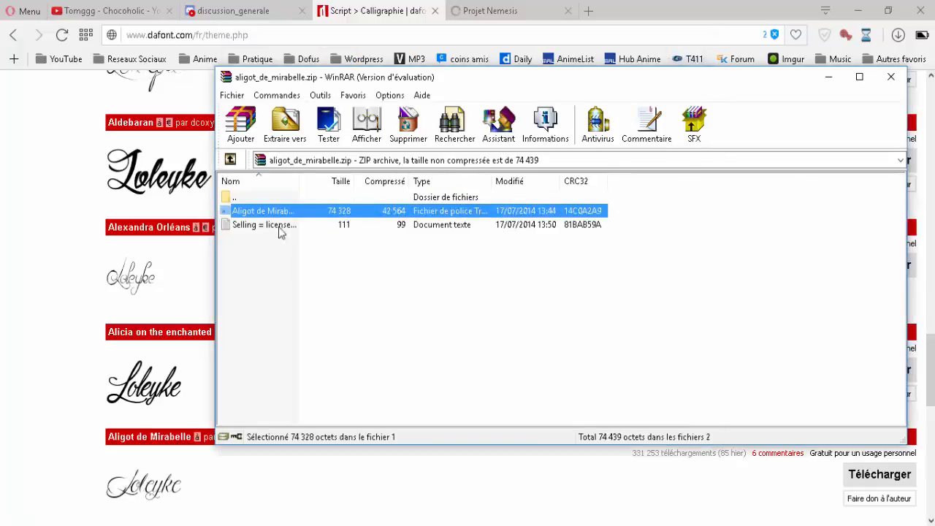
pyautogui.click(172, 77)
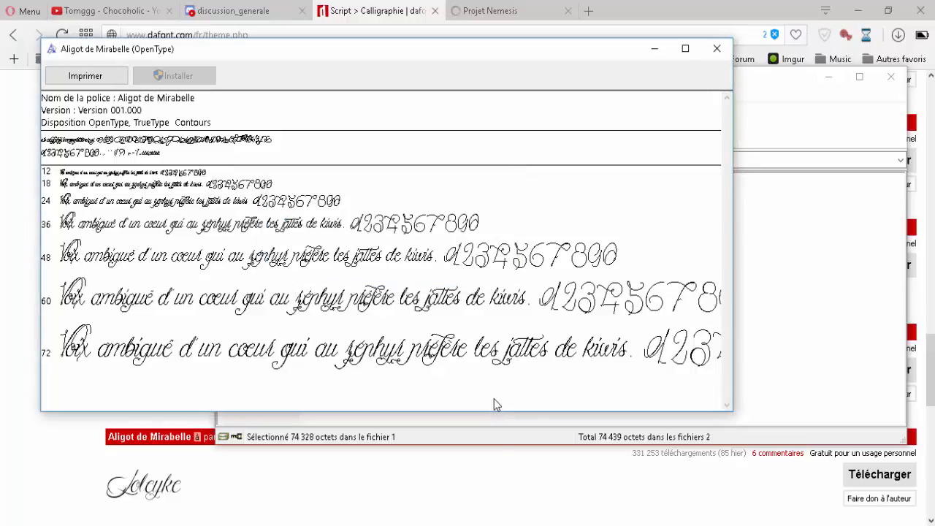
# Step: Switch to Photoshop and add the text "Loleyke" in the Aligot de Mirabelle font on the right part of the banner
pyautogui.click(523, 524)
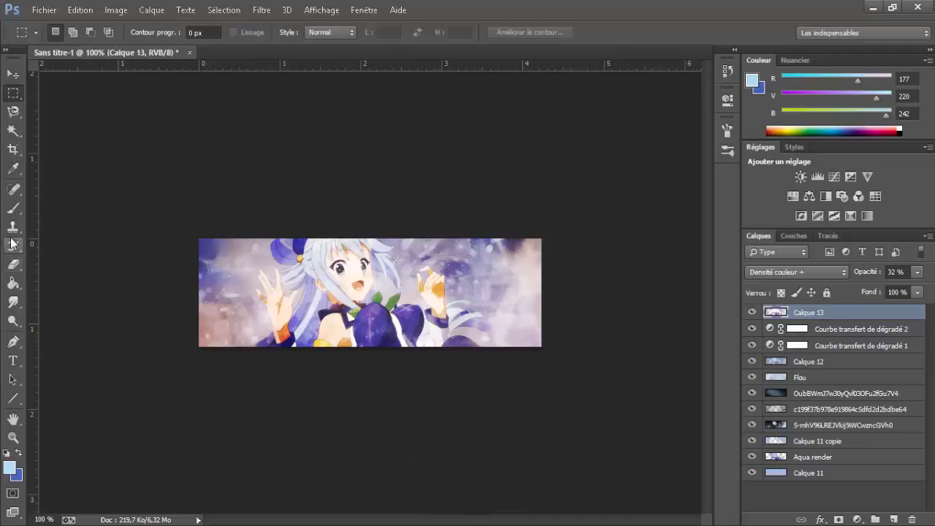
pyautogui.click(13, 360)
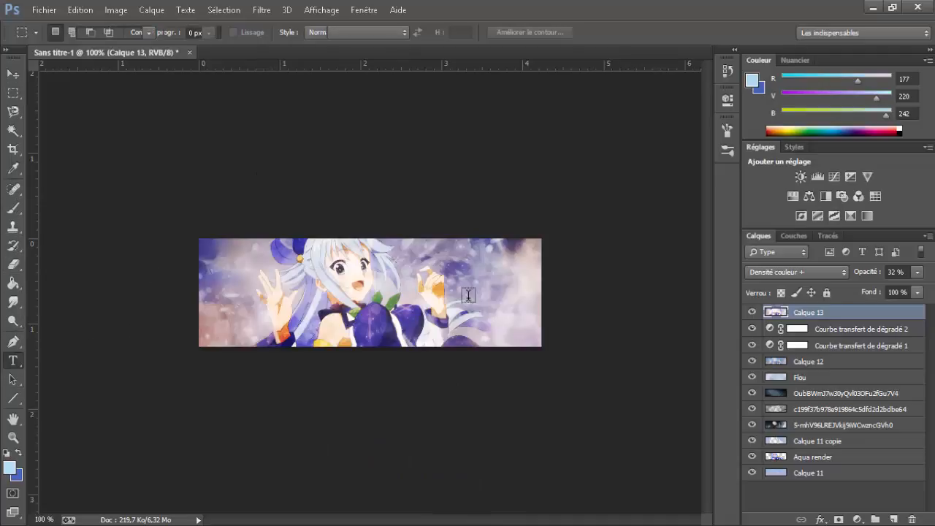
pyautogui.click(448, 386)
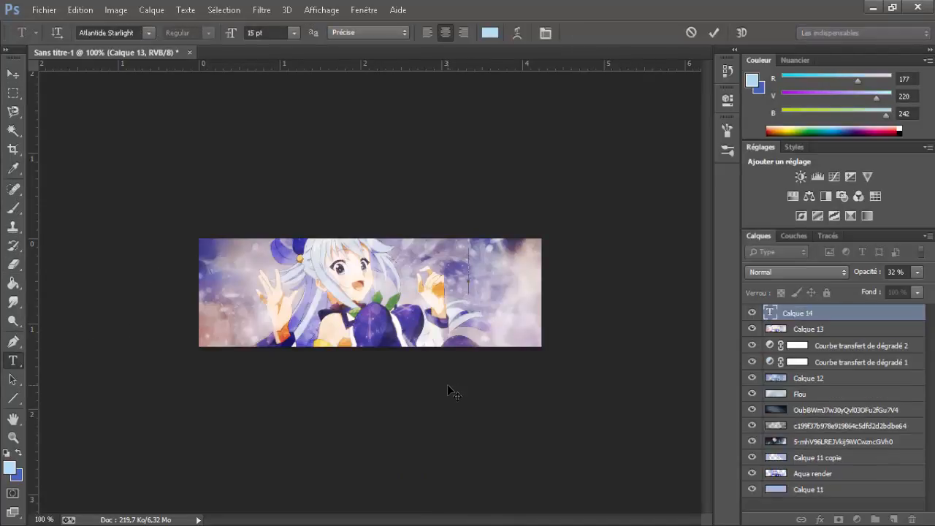
pyautogui.click(107, 32)
pyautogui.write('Aligot de Mirabelle')
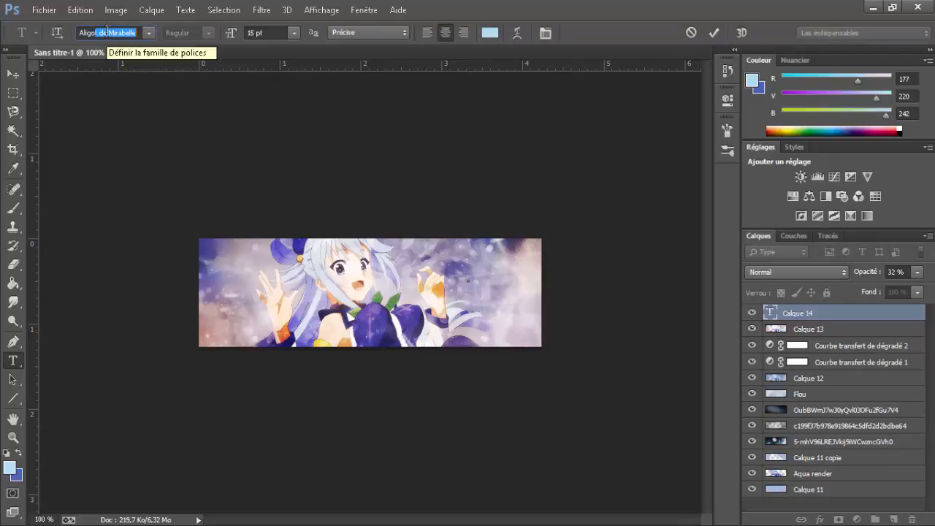
pyautogui.press('Return')
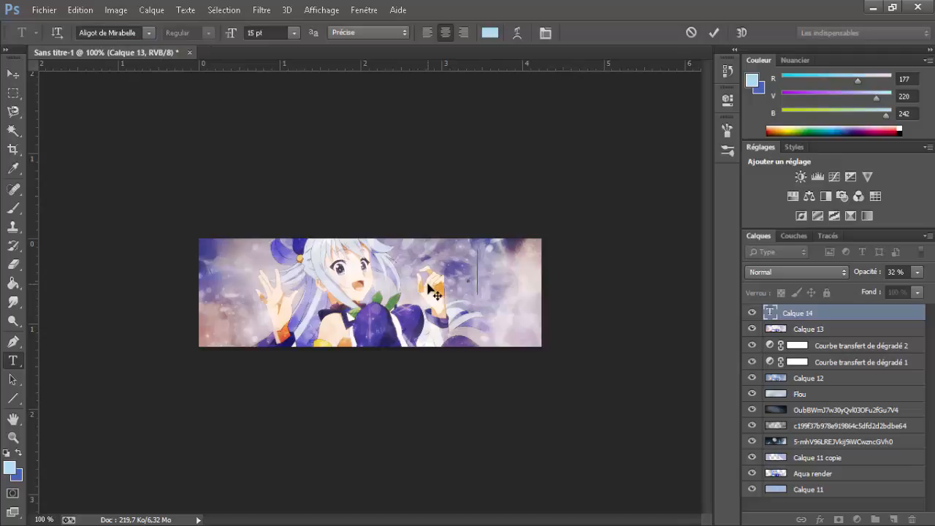
pyautogui.write('Selene')
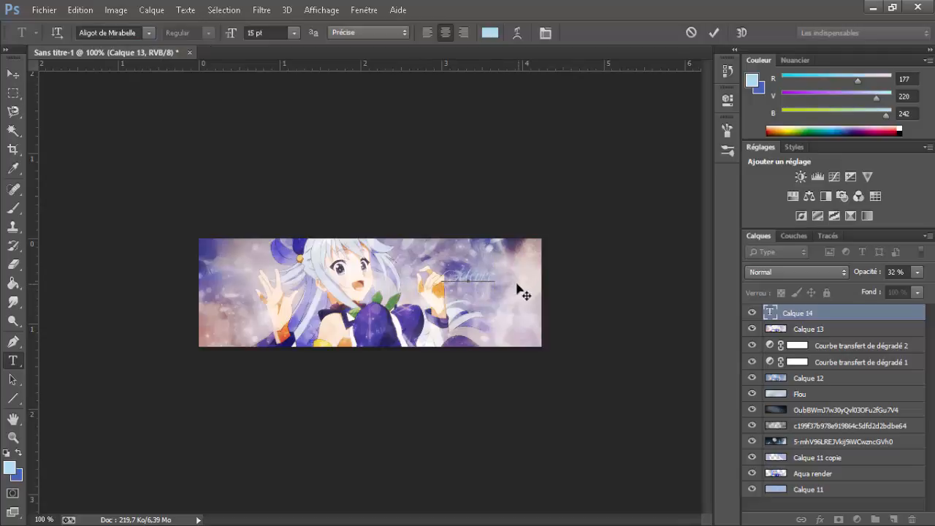
# Step: Set the Loleyke text colour to white (ffffff) and its anti-aliasing to Forte
pyautogui.doubleClick(479, 269)
pyautogui.click(489, 32)
pyautogui.write('ffffff')
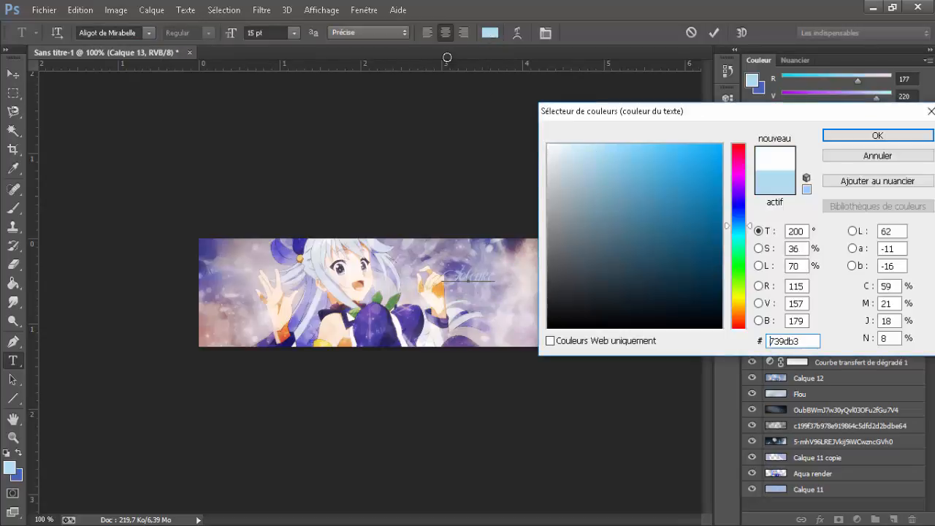
pyautogui.click(836, 133)
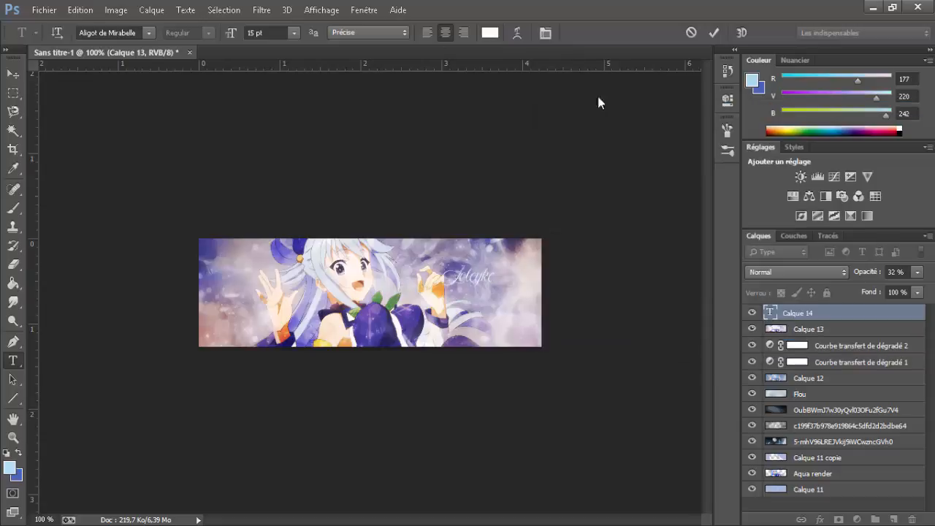
pyautogui.click(399, 33)
pyautogui.click(375, 82)
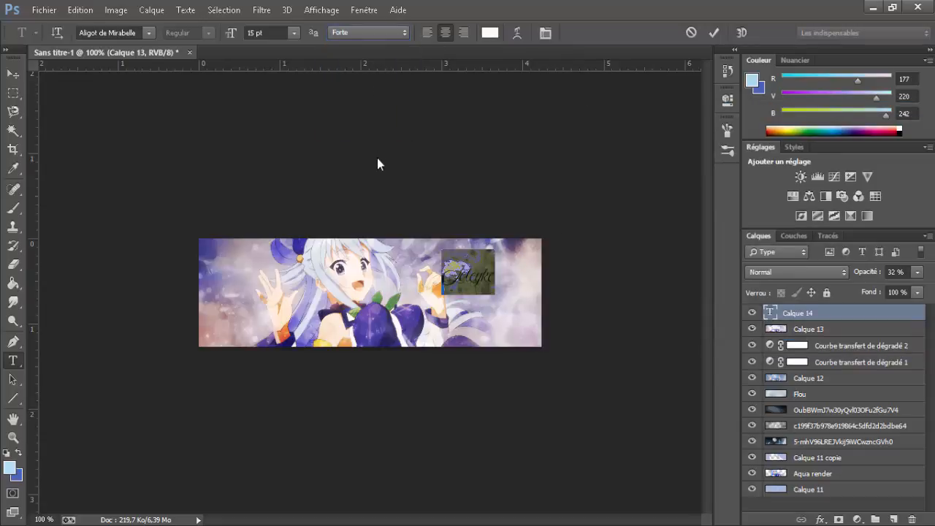
# Step: Enlarge the font size of the Loleyke text, shift it slightly lower beside the character, and commit the text
pyautogui.click(509, 301)
pyautogui.moveTo(493, 280); pyautogui.dragTo(314, 219)
pyautogui.moveTo(268, 33); pyautogui.dragTo(226, 31)
pyautogui.scroll(10, 271, 32)
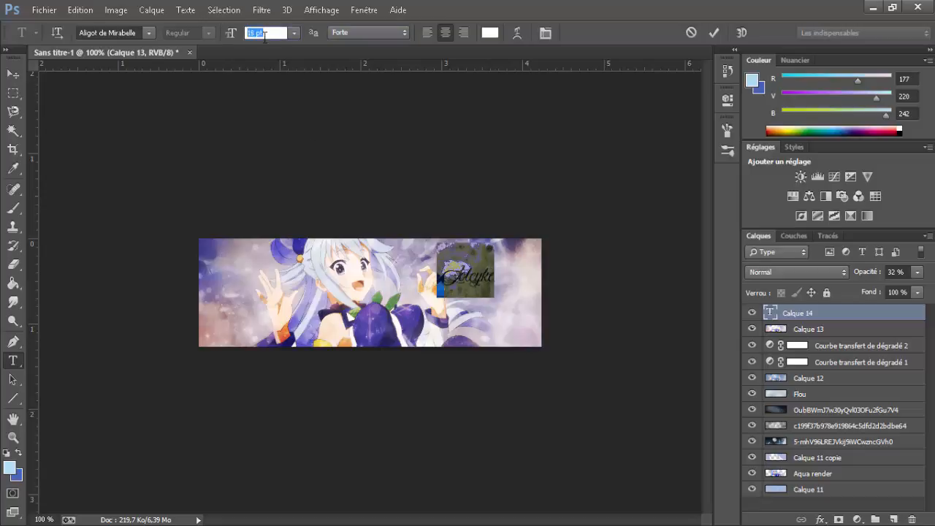
pyautogui.moveTo(509, 338); pyautogui.dragTo(503, 349)
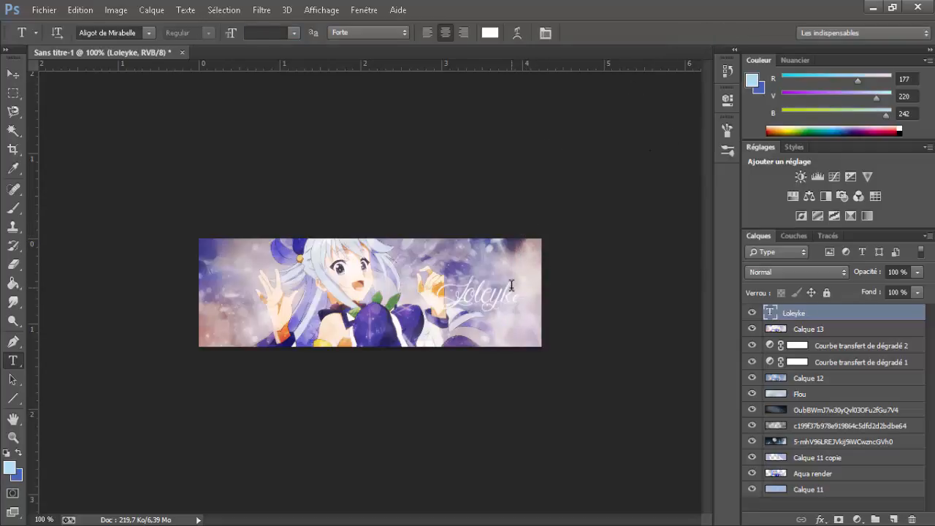
# Step: Rotate the Loleyke text to about -15.3° and move it up into the banner's upper right area, applying the transformation
pyautogui.hotkey('ctrl', 't')
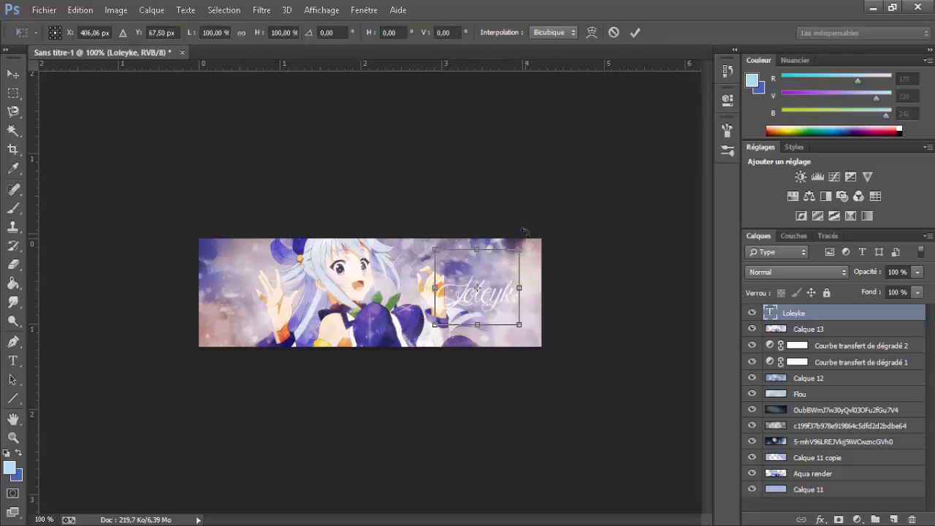
pyautogui.moveTo(524, 232); pyautogui.dragTo(511, 191)
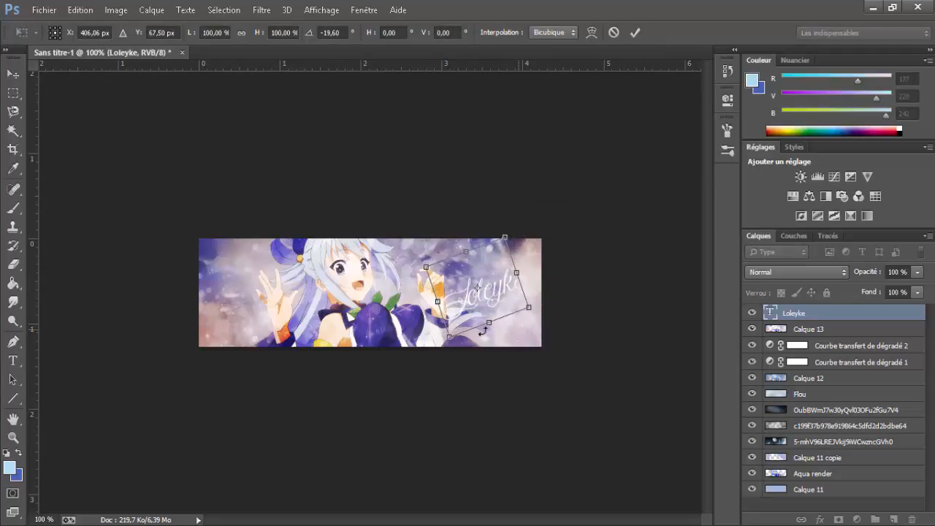
pyautogui.moveTo(482, 331); pyautogui.dragTo(546, 316)
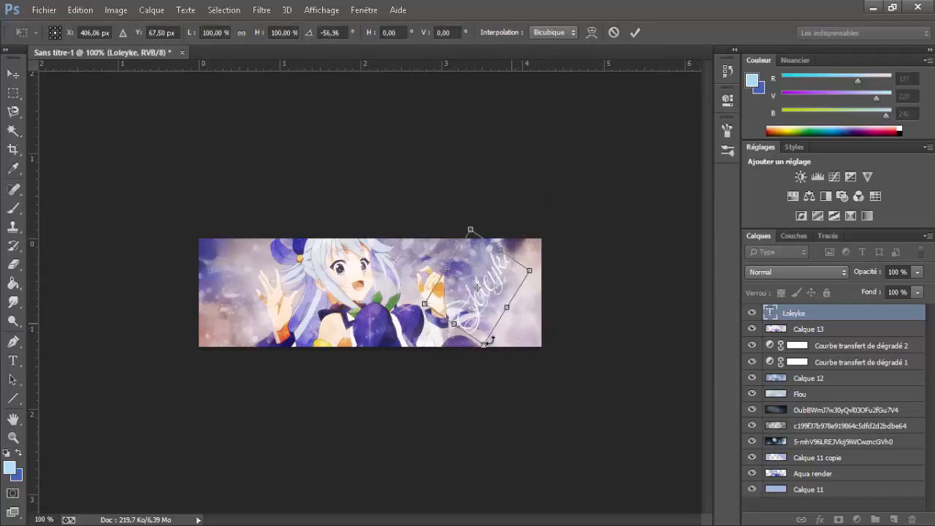
pyautogui.moveTo(490, 341); pyautogui.dragTo(458, 339)
pyautogui.moveTo(475, 304); pyautogui.dragTo(241, 285)
pyautogui.moveTo(250, 320); pyautogui.dragTo(239, 342)
pyautogui.moveTo(253, 279); pyautogui.dragTo(514, 270)
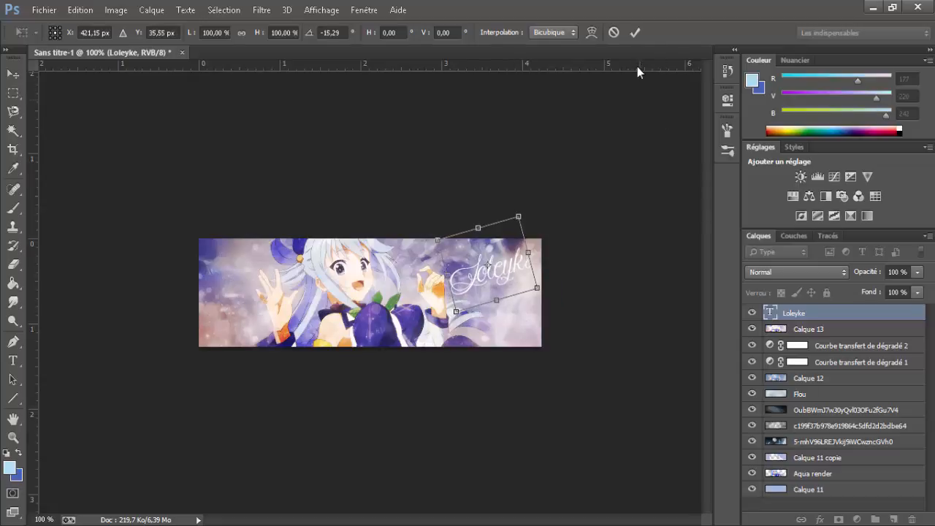
pyautogui.click(635, 33)
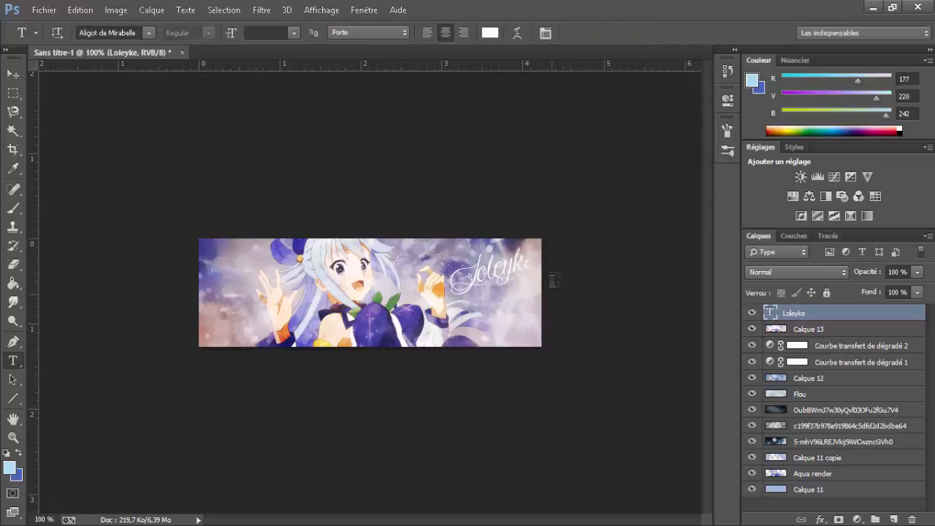
# Step: Open the layer style settings of the Loleyke text layer and move the dialog clear of the banner
pyautogui.doubleClick(884, 320)
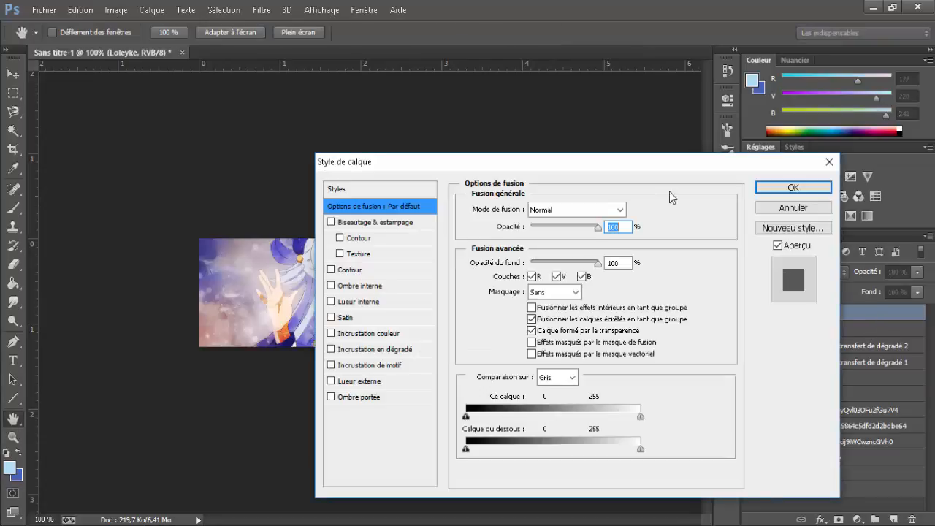
pyautogui.moveTo(625, 163); pyautogui.dragTo(848, 159)
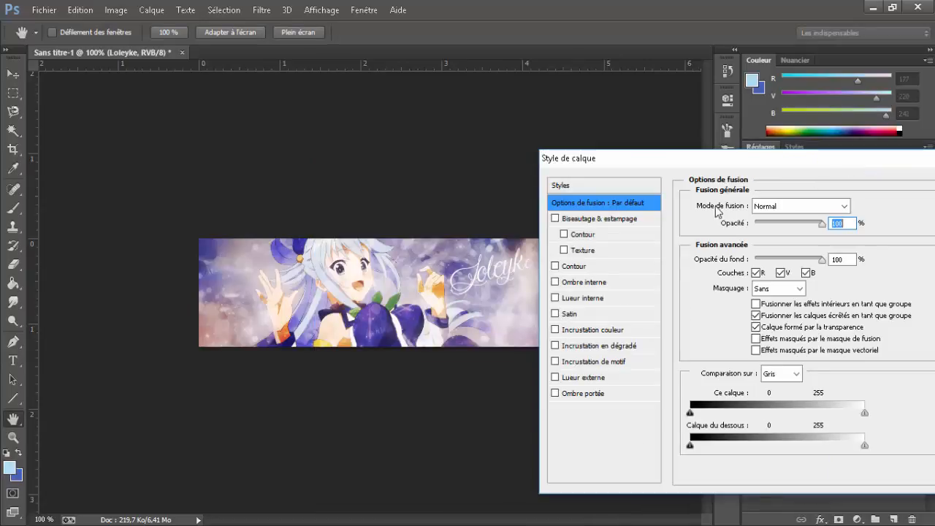
pyautogui.moveTo(600, 158); pyautogui.dragTo(684, 149)
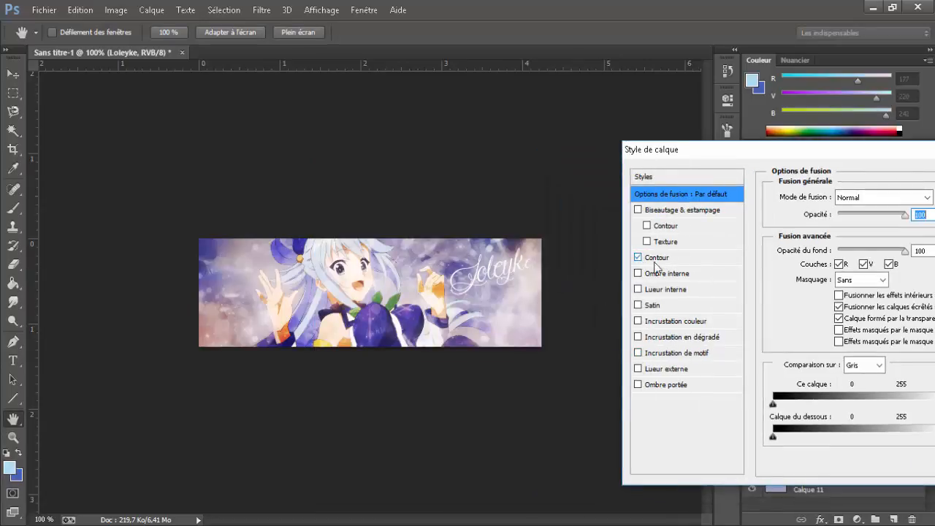
# Step: Try a 1 px black exterior stroke (Contour) on the Loleyke text and disable it
pyautogui.click(727, 257)
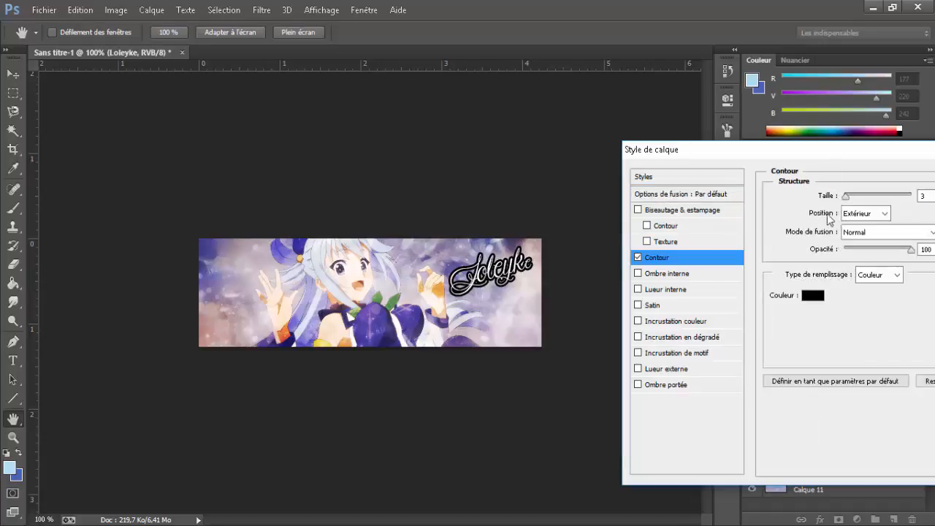
pyautogui.write('1')
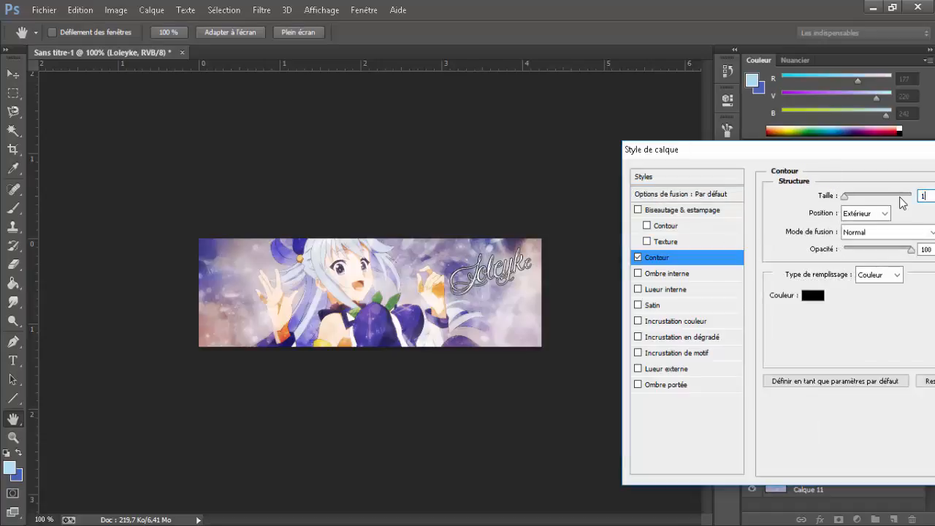
pyautogui.click(638, 258)
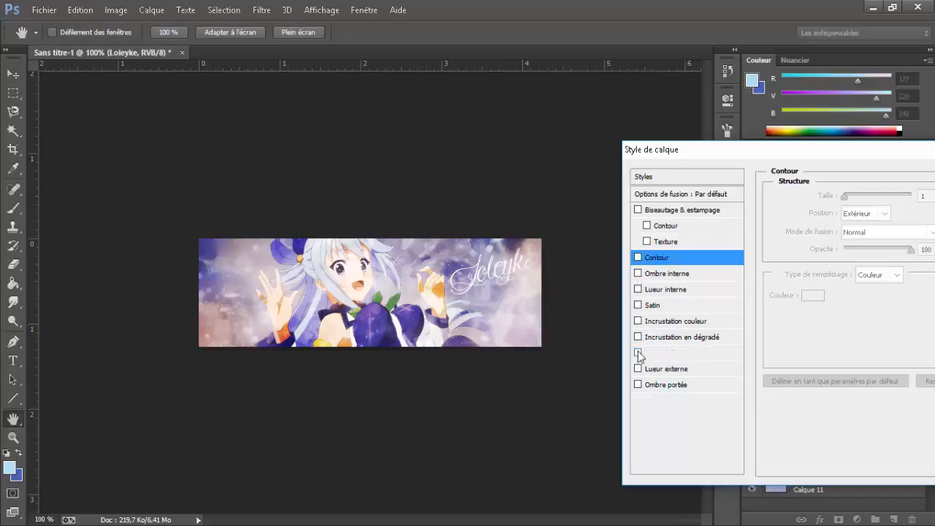
# Step: Apply a pattern overlay (Incrustation de motif) to the Loleyke text using the last pattern, the one made from the banner
pyautogui.click(638, 353)
pyautogui.click(700, 352)
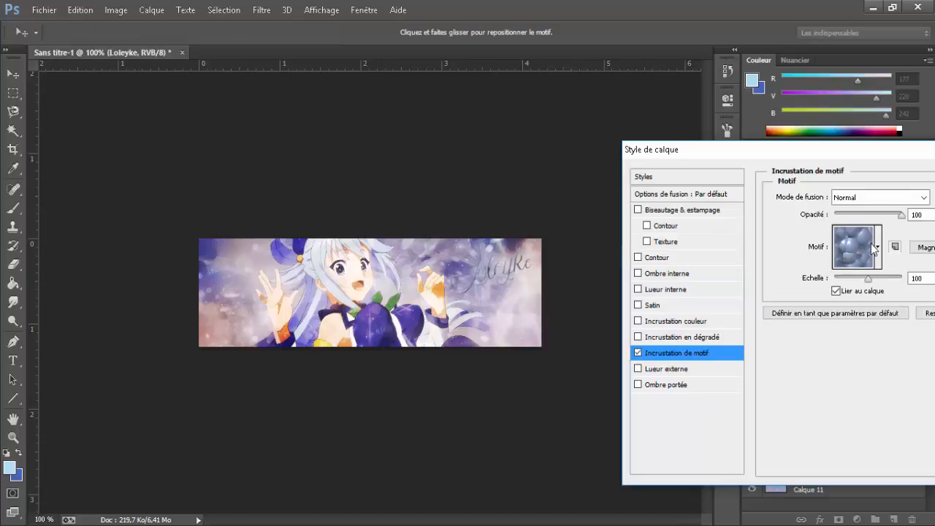
pyautogui.click(876, 247)
pyautogui.scroll(-3, 840, 325)
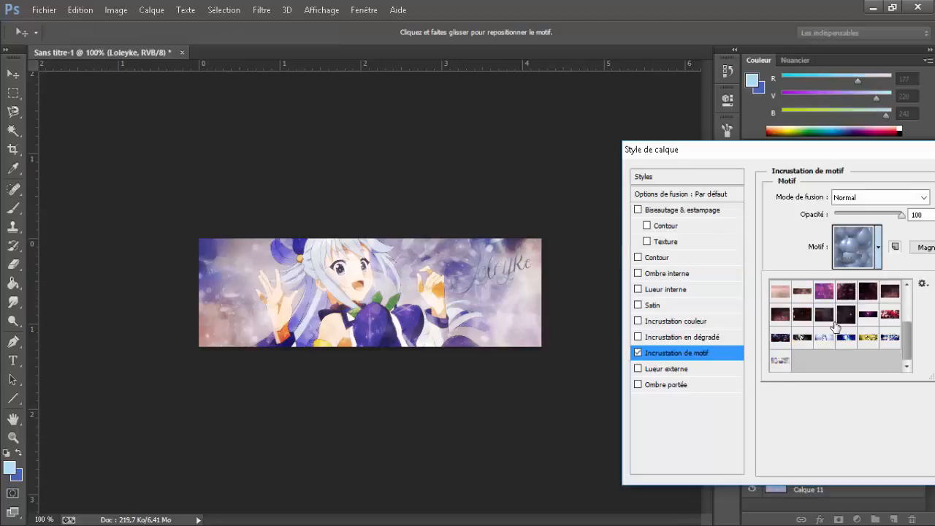
pyautogui.click(786, 365)
pyautogui.click(526, 302)
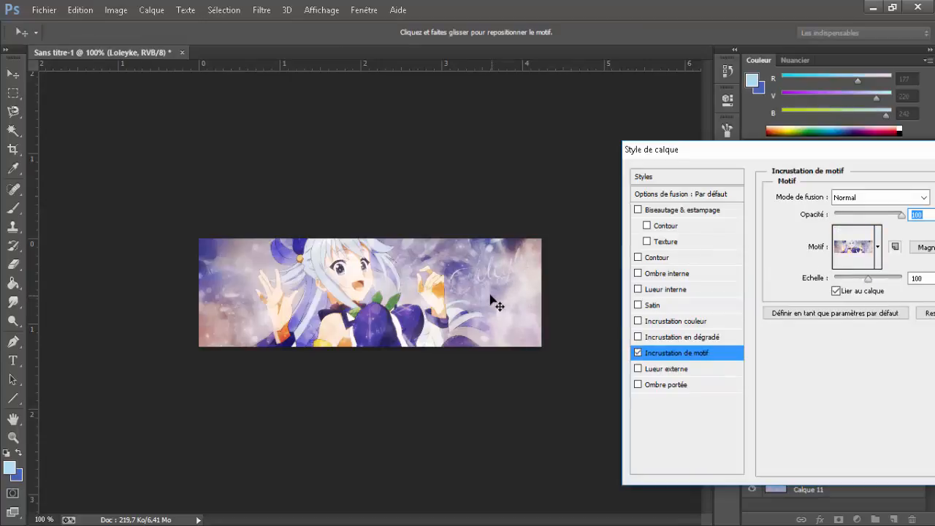
pyautogui.click(493, 301)
# Step: Add a colour overlay (Incrustation couleur) to the Loleyke text in the purple 49409a sampled from the character's dress
pyautogui.click(680, 321)
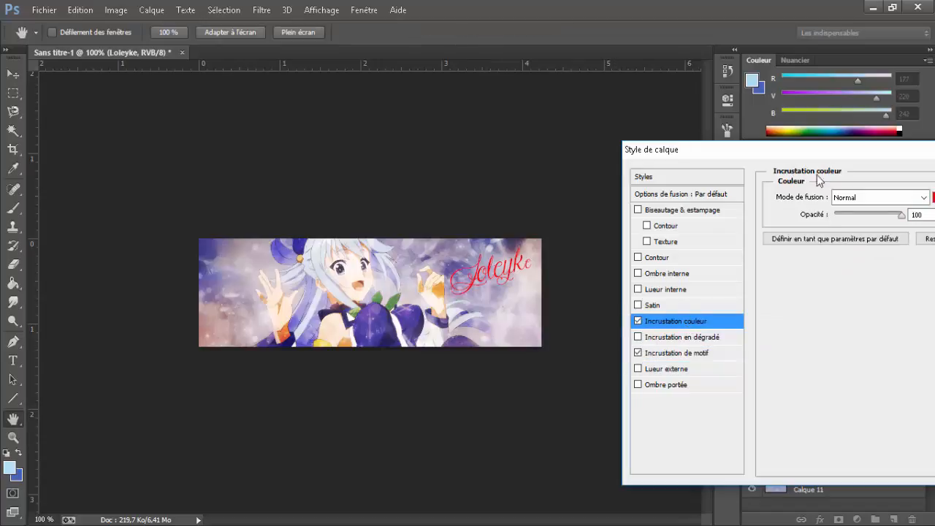
pyautogui.moveTo(782, 153); pyautogui.dragTo(742, 156)
pyautogui.click(909, 202)
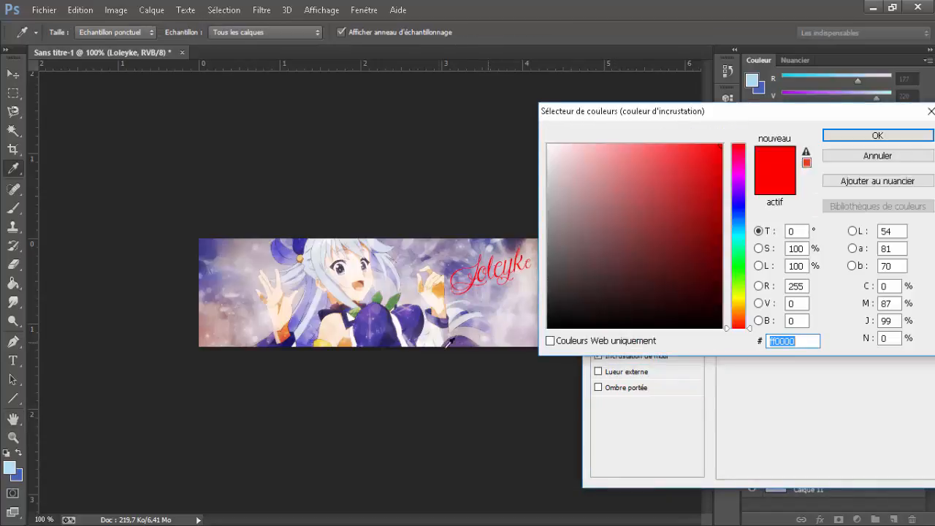
pyautogui.click(392, 342)
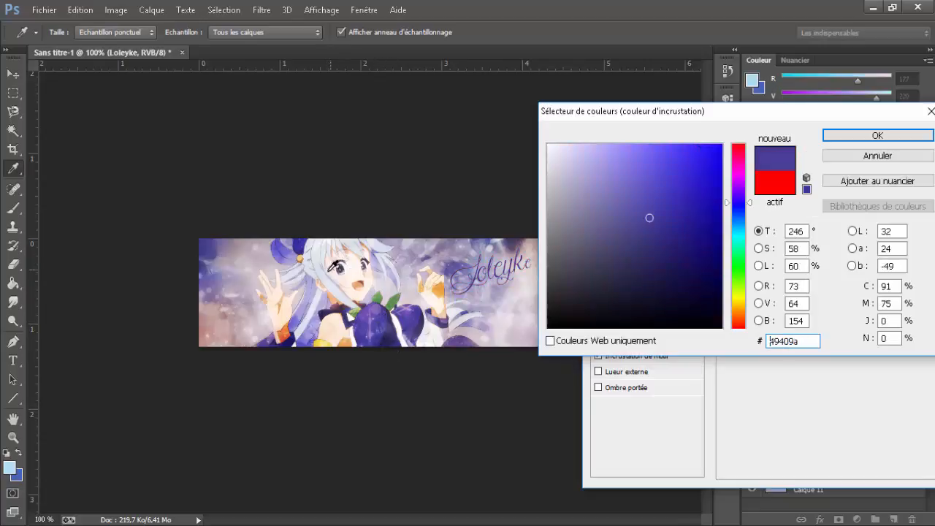
pyautogui.click(847, 135)
# Step: Try the blend modes Lumière tamisée, Densité linéaire +, Densité couleur - and Lumière ponctuelle on the colour overlay
pyautogui.click(836, 199)
pyautogui.click(837, 194)
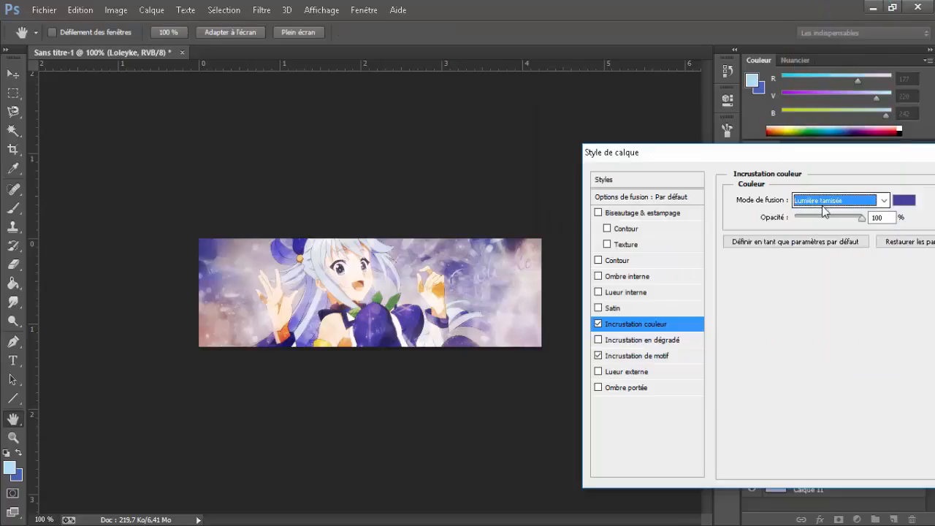
pyautogui.press('Tab')
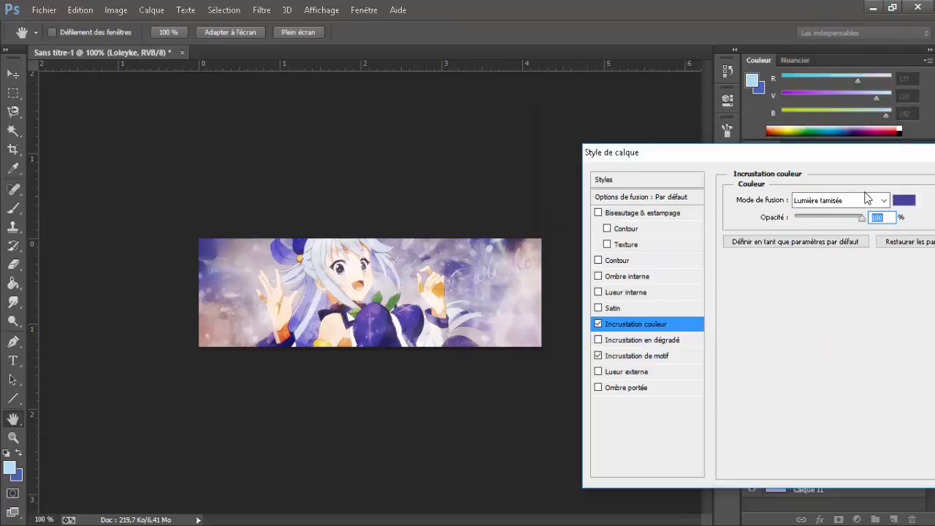
pyautogui.click(866, 199)
pyautogui.click(827, 81)
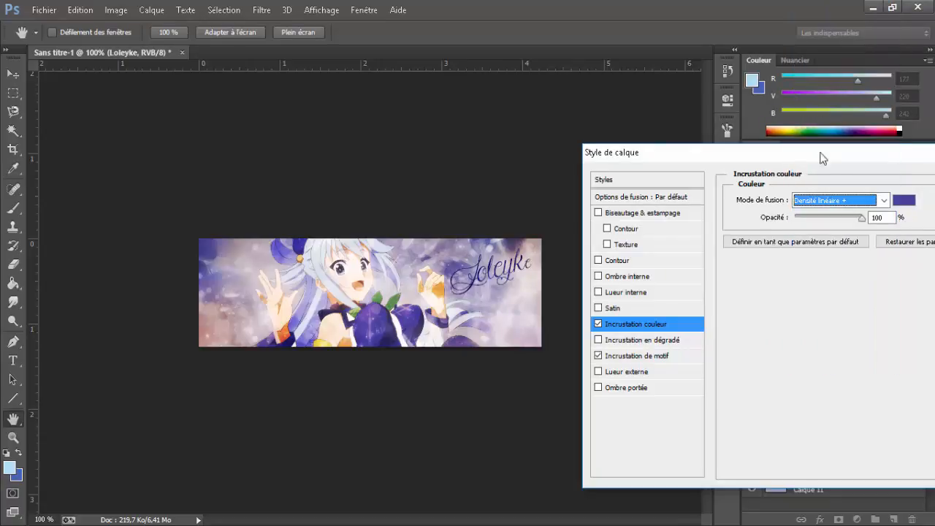
pyautogui.click(836, 200)
pyautogui.click(821, 134)
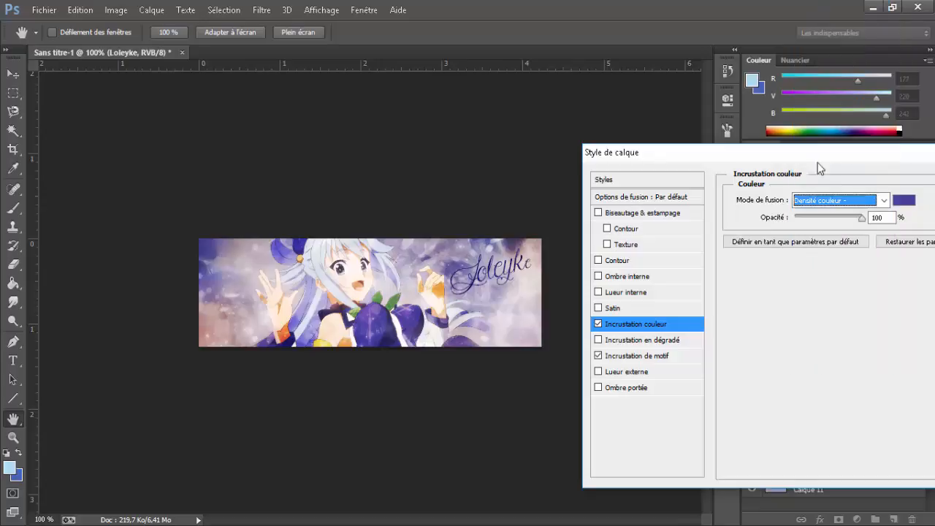
pyautogui.click(820, 209)
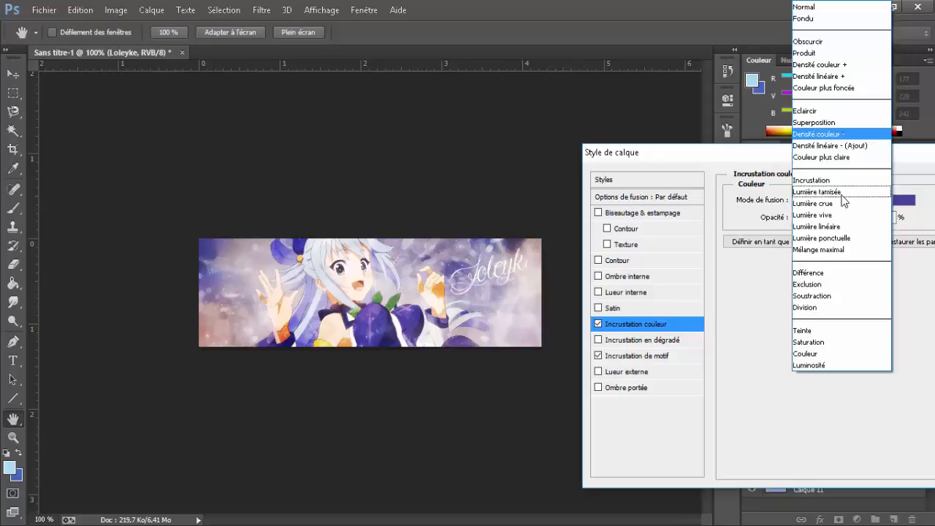
pyautogui.click(838, 239)
pyautogui.moveTo(838, 218); pyautogui.dragTo(879, 214)
pyautogui.click(876, 203)
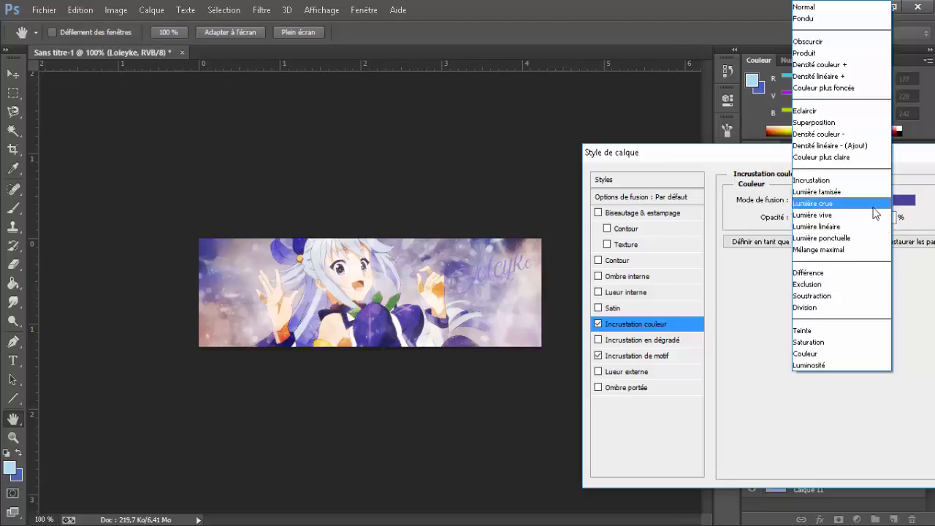
pyautogui.click(847, 238)
# Step: Set the colour overlay's blend mode to Lumière linéaire and reduce its opacity to about half
pyautogui.click(840, 201)
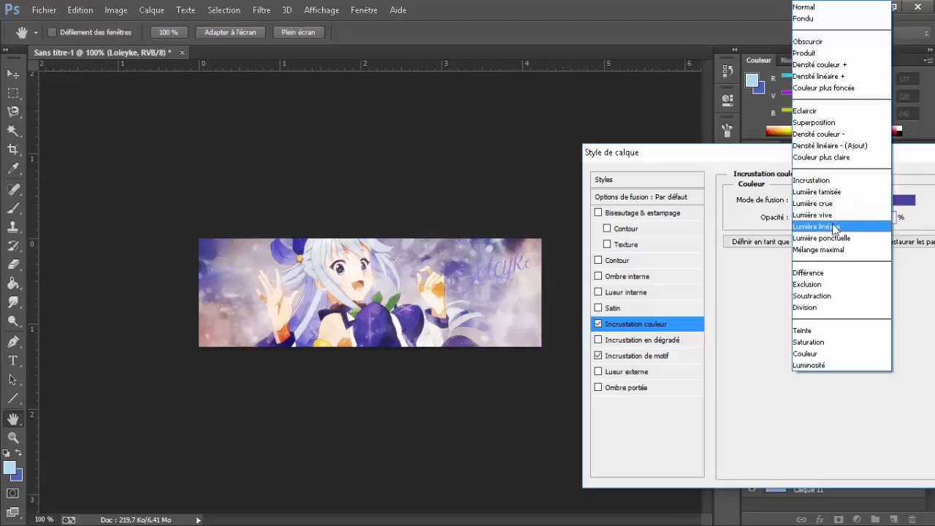
pyautogui.click(833, 230)
pyautogui.moveTo(862, 218); pyautogui.dragTo(829, 219)
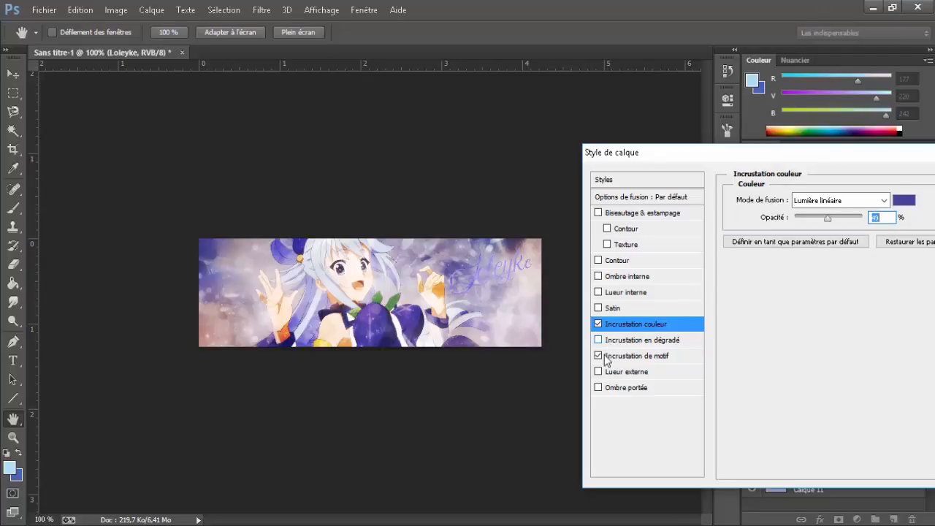
# Step: Add an outer glow (Lueur externe) to the Loleyke text in black (000000) with the Normal blend mode
pyautogui.click(598, 371)
pyautogui.click(619, 372)
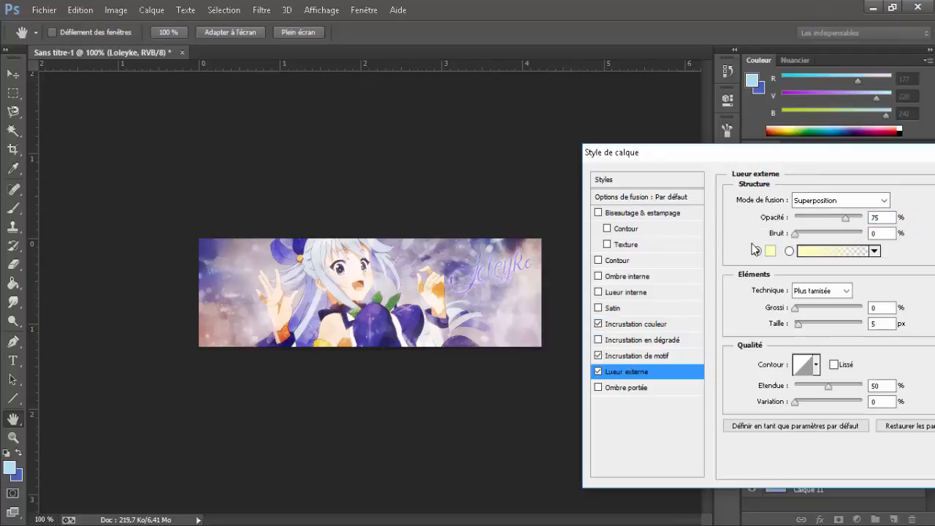
pyautogui.click(768, 252)
pyautogui.click(719, 326)
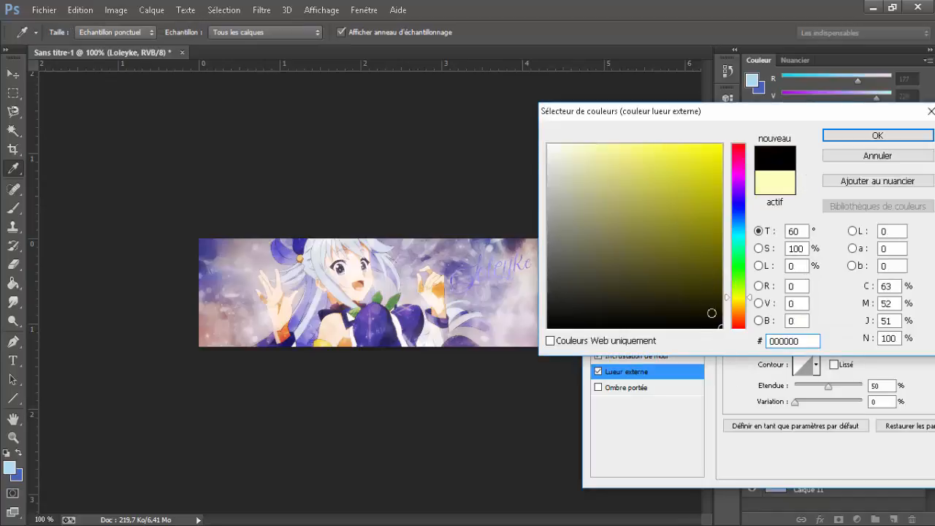
pyautogui.click(847, 135)
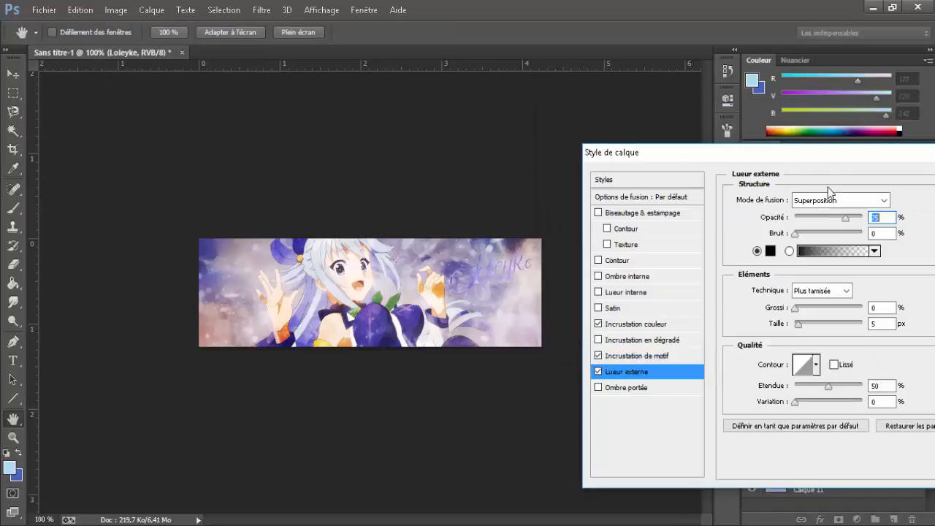
pyautogui.click(833, 201)
pyautogui.click(840, 6)
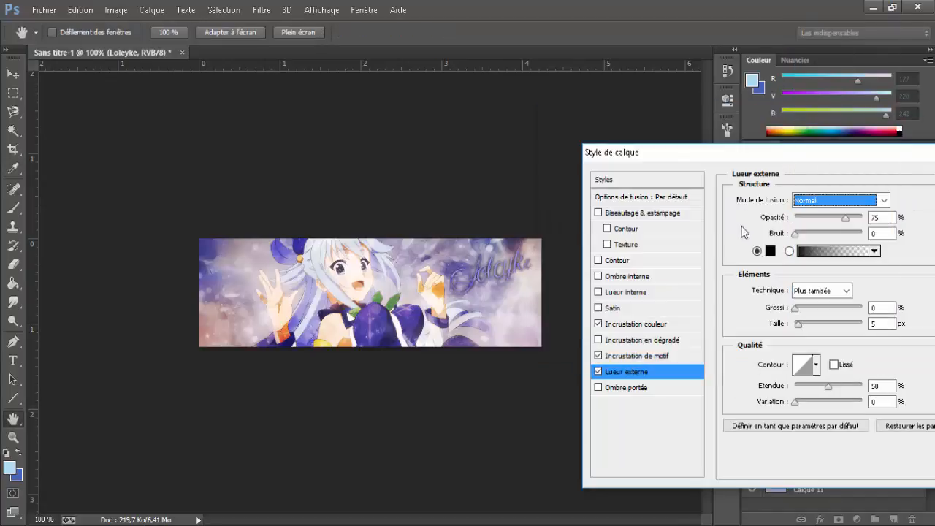
# Step: Set the outer glow's technique to Précise, its size to 7 px and its opacity to about 45%
pyautogui.click(822, 206)
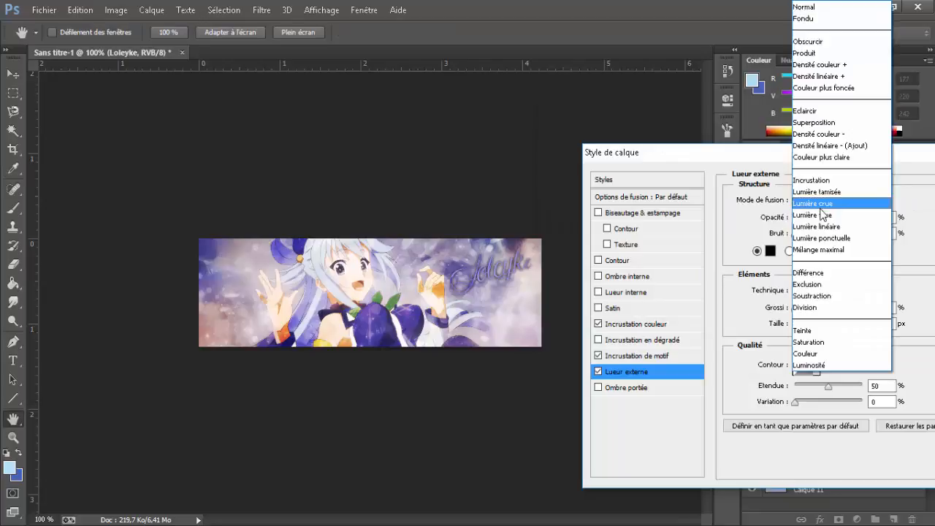
pyautogui.click(783, 217)
pyautogui.click(812, 217)
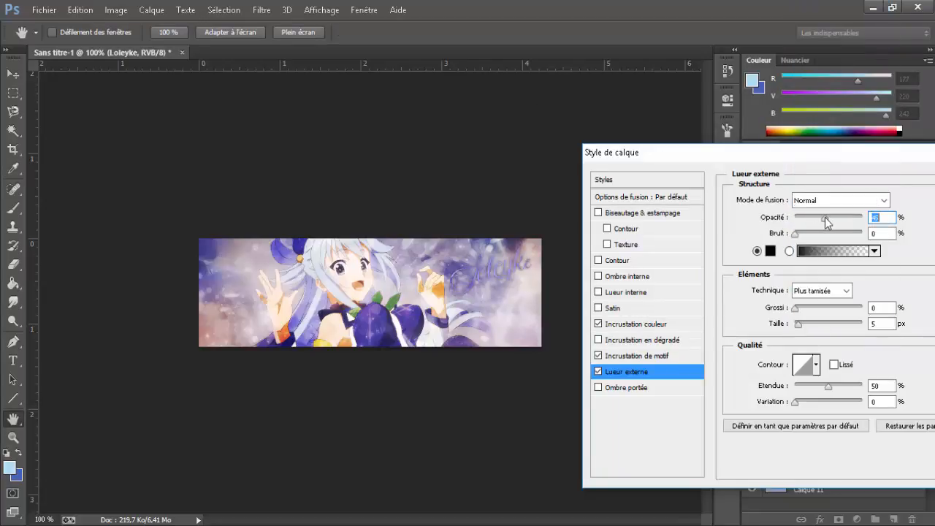
pyautogui.moveTo(823, 219); pyautogui.dragTo(835, 215)
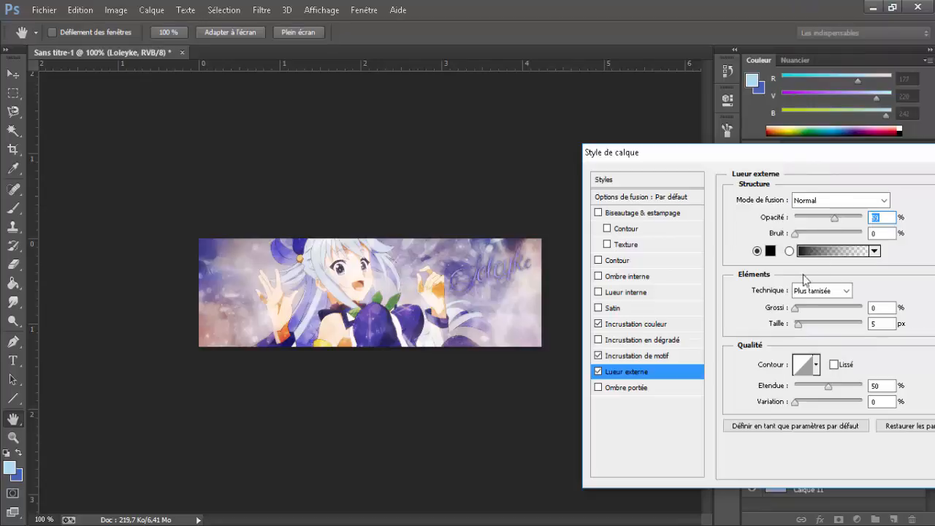
pyautogui.moveTo(801, 309)
pyautogui.mouseDown()
pyautogui.moveTo(809, 312)
pyautogui.moveTo(785, 312)
pyautogui.mouseUp()
pyautogui.click(811, 292)
pyautogui.click(812, 315)
pyautogui.moveTo(803, 326); pyautogui.dragTo(799, 327)
pyautogui.moveTo(814, 218); pyautogui.dragTo(828, 222)
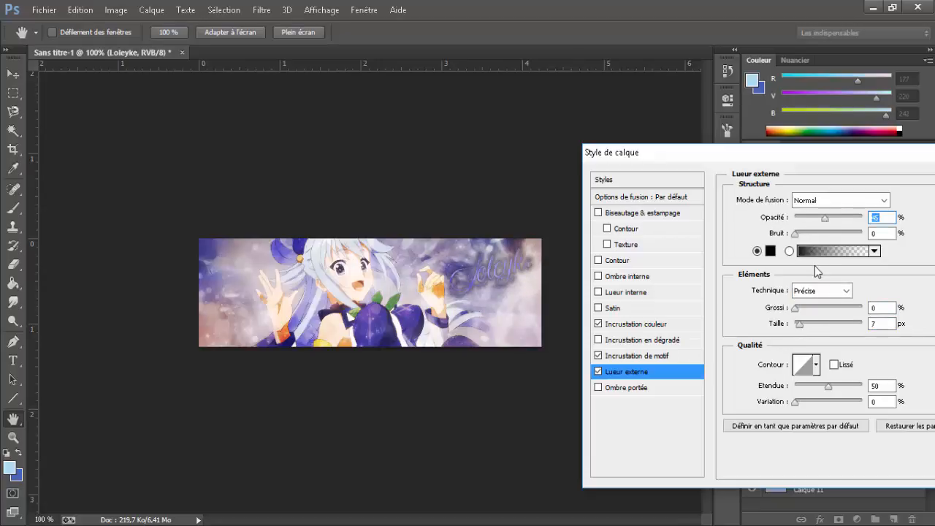
# Step: Sample colours from the banner for the outer glow and set its colour to pale pinkish grey (cabfc5)
pyautogui.click(769, 252)
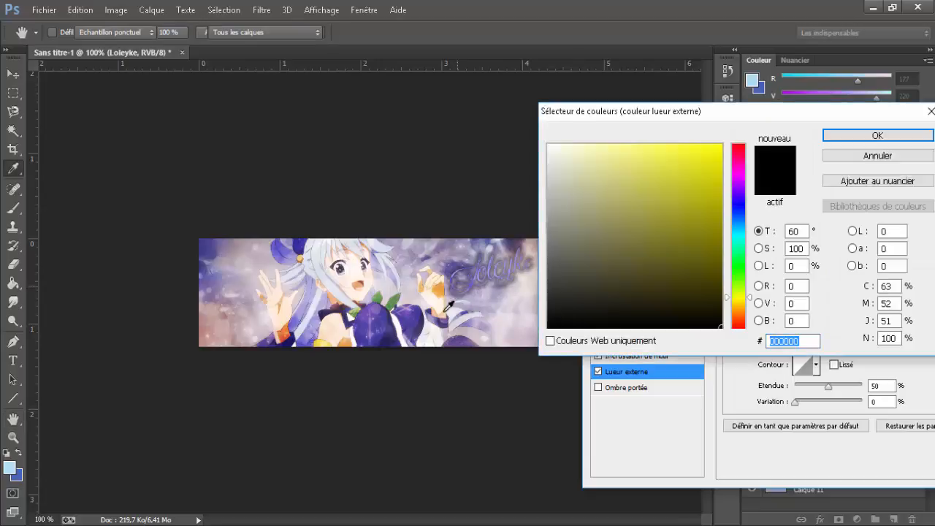
pyautogui.click(423, 328)
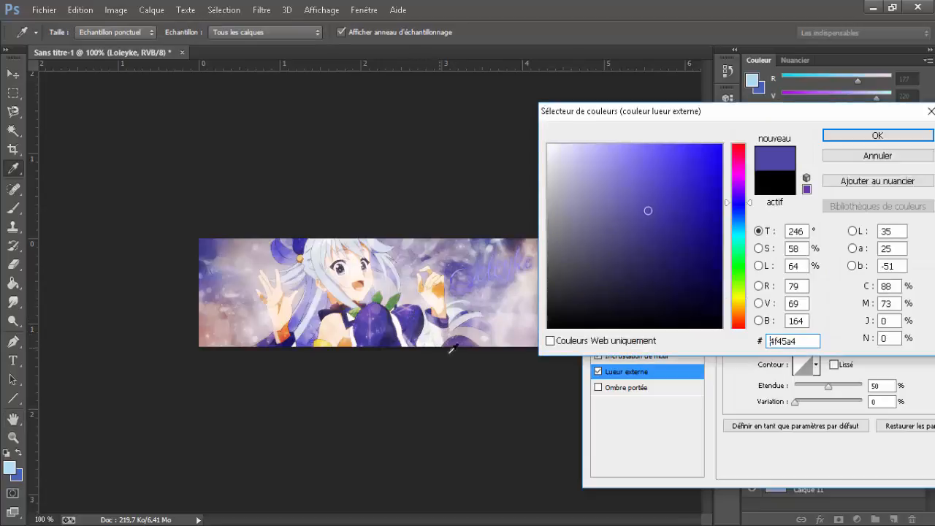
pyautogui.click(480, 294)
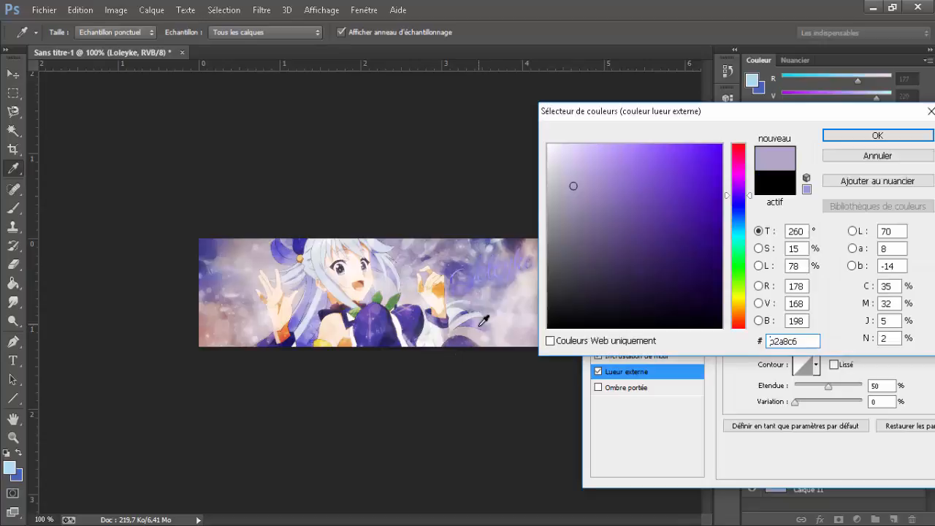
pyautogui.click(509, 238)
pyautogui.click(512, 240)
pyautogui.click(478, 247)
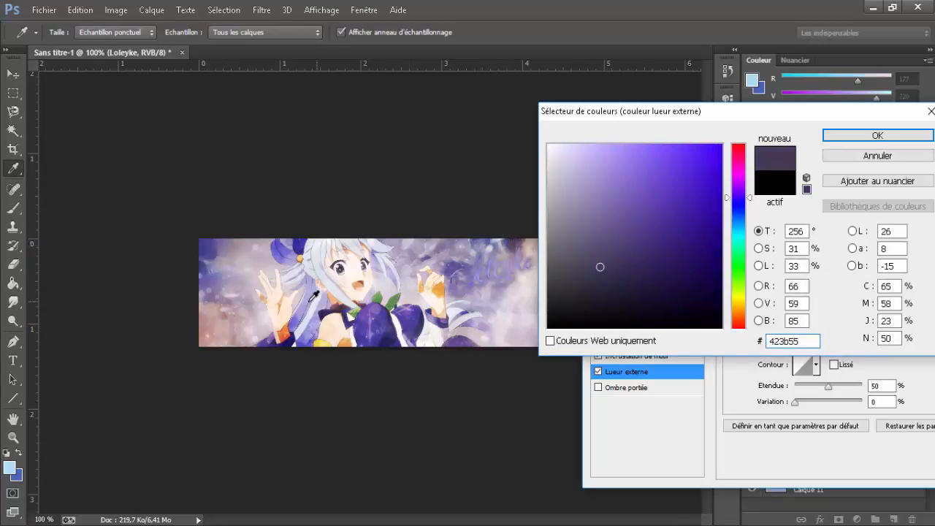
pyautogui.click(240, 288)
pyautogui.click(246, 261)
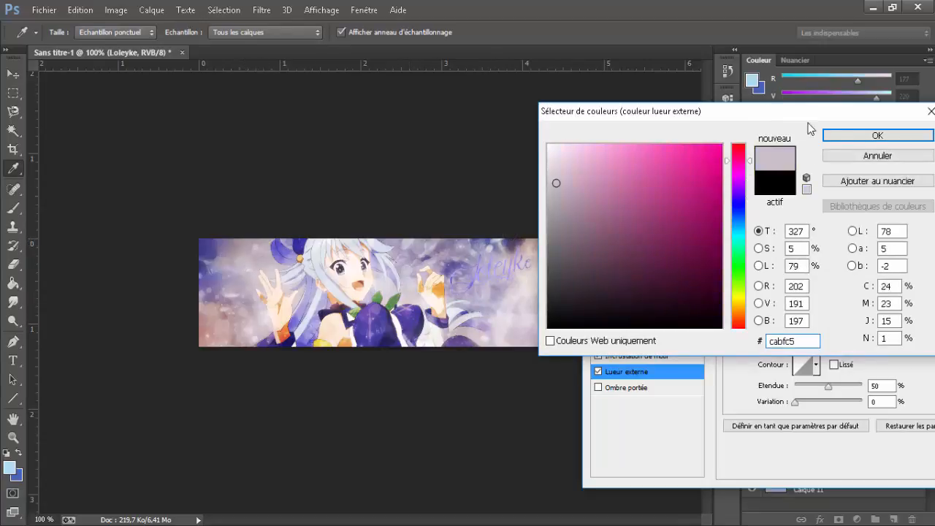
pyautogui.press('Return')
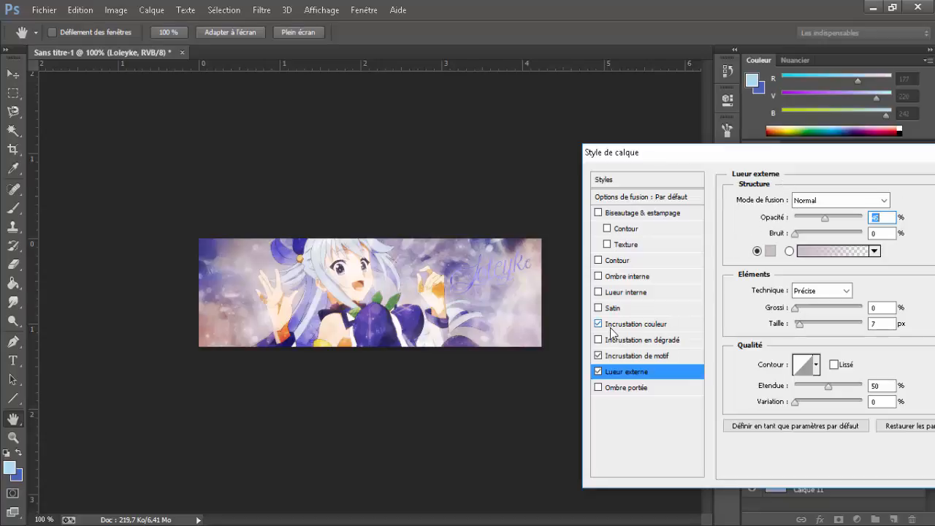
# Step: Raise the colour overlay's opacity to 88% and try the blend modes Différence and Exclusion on it
pyautogui.click(634, 324)
pyautogui.moveTo(819, 219); pyautogui.dragTo(840, 222)
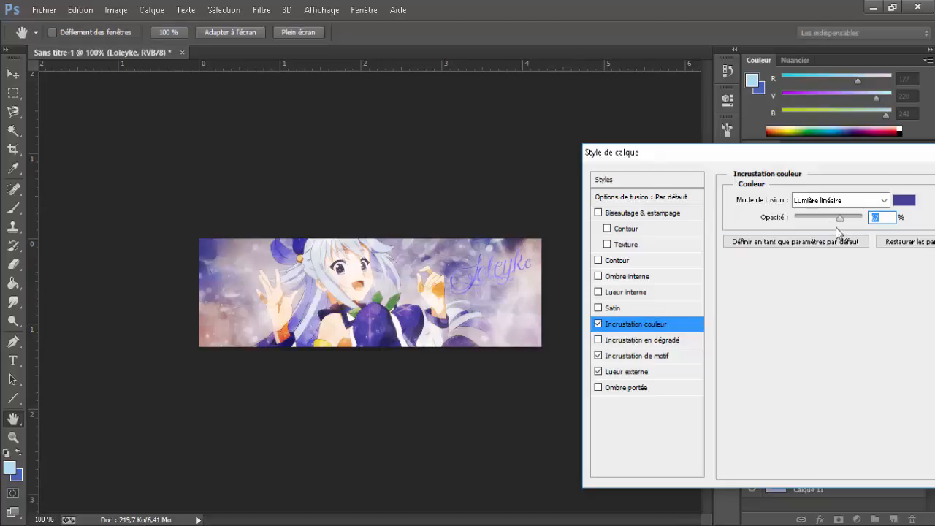
pyautogui.click(844, 200)
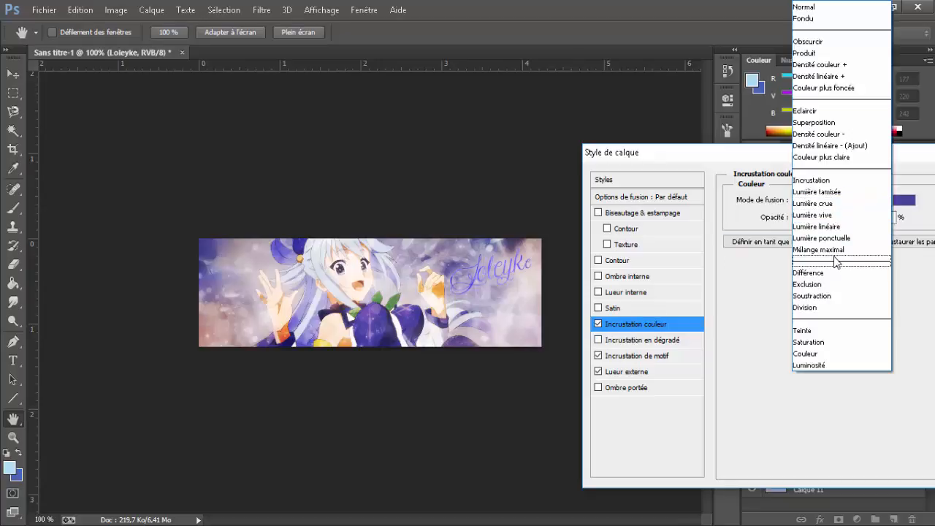
pyautogui.click(834, 243)
pyautogui.click(836, 200)
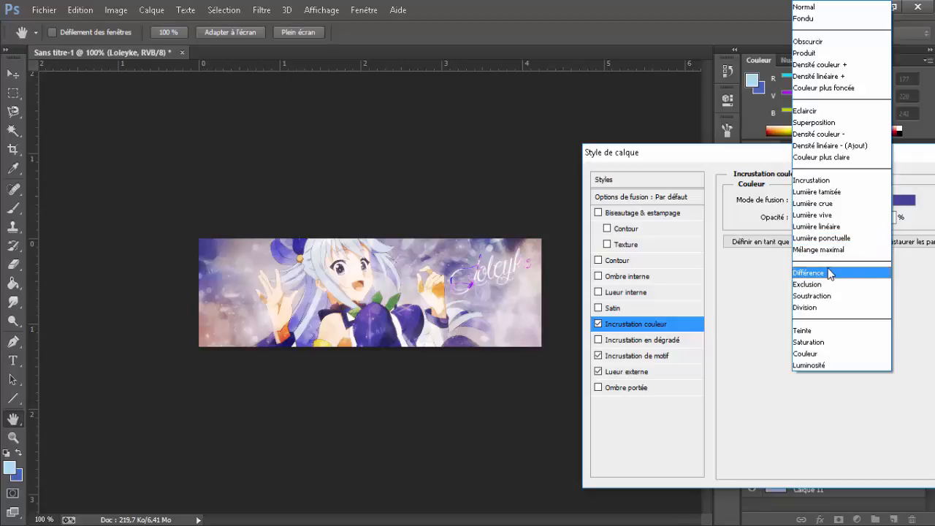
pyautogui.click(840, 269)
pyautogui.click(834, 203)
pyautogui.click(836, 290)
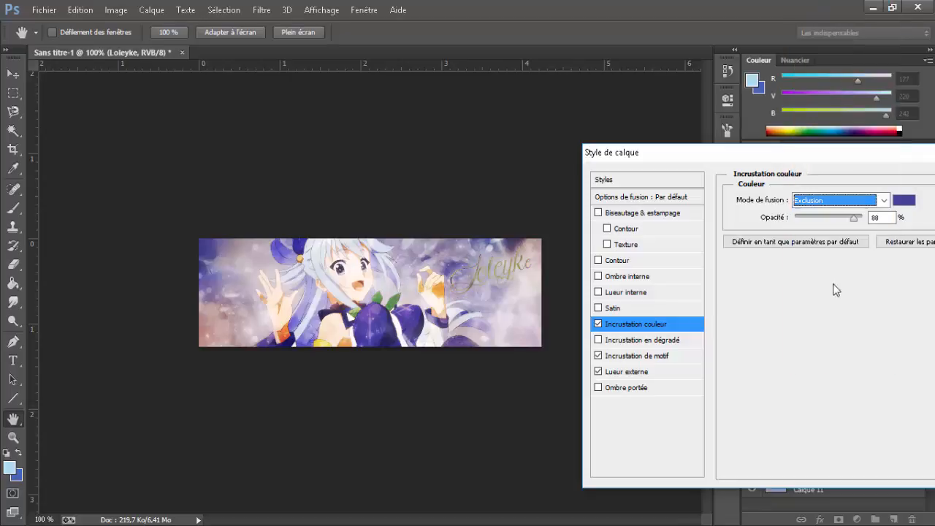
# Step: Try the remaining blend modes down to Luminosité on the colour overlay, with its opacity at 100%
pyautogui.press('Down')
pyautogui.press('Down')
pyautogui.press('Down')
pyautogui.press('Down')
pyautogui.press('Down')
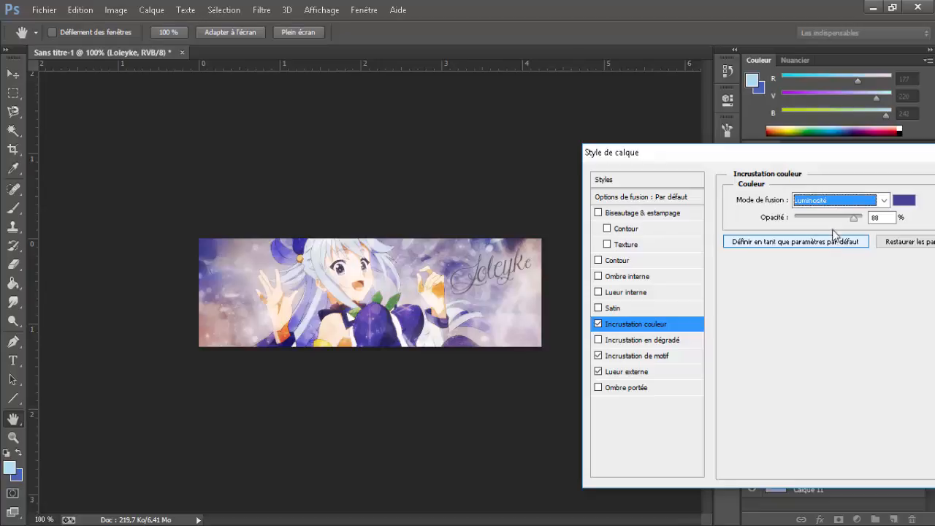
pyautogui.moveTo(833, 218); pyautogui.dragTo(872, 217)
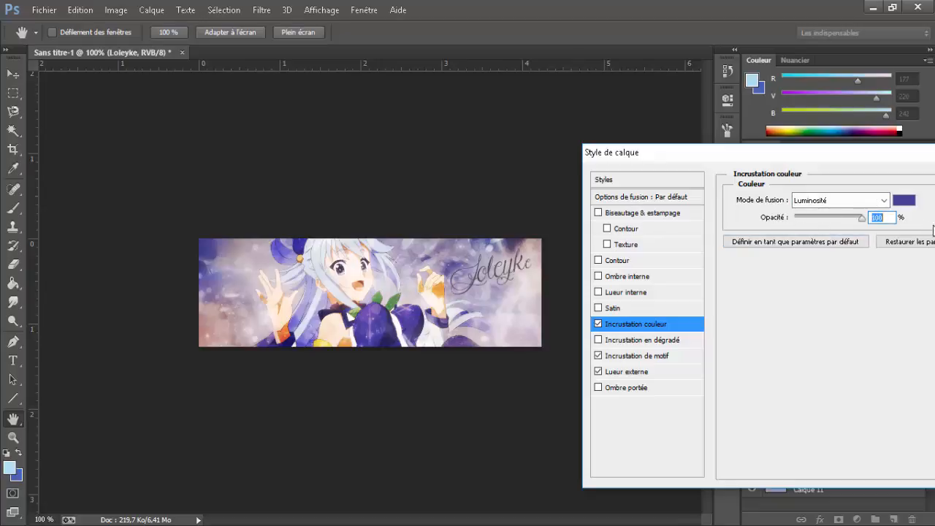
# Step: Try the blend modes Densité couleur -, Couleur plus foncée and Densité couleur + on the colour overlay, reducing the opacity slightly
pyautogui.click(874, 201)
pyautogui.click(835, 144)
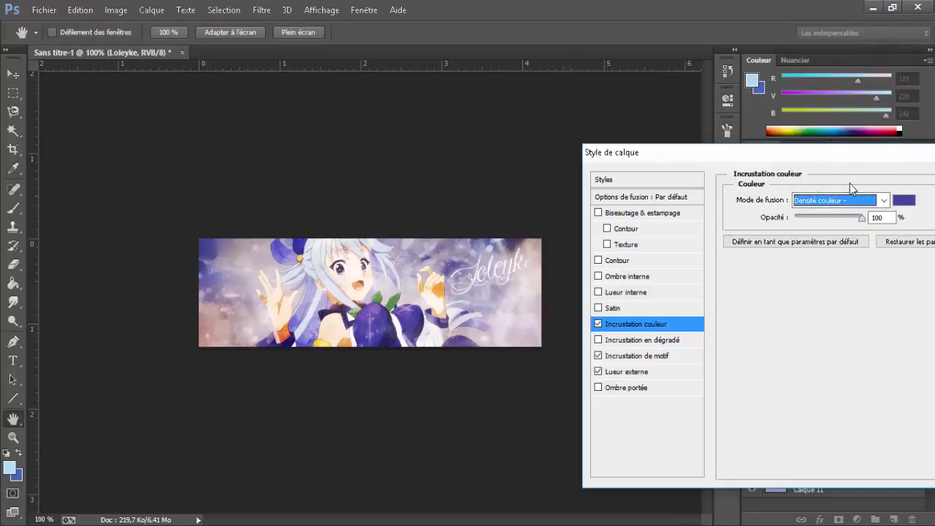
pyautogui.press('Up')
pyautogui.press('Up')
pyautogui.press('Up')
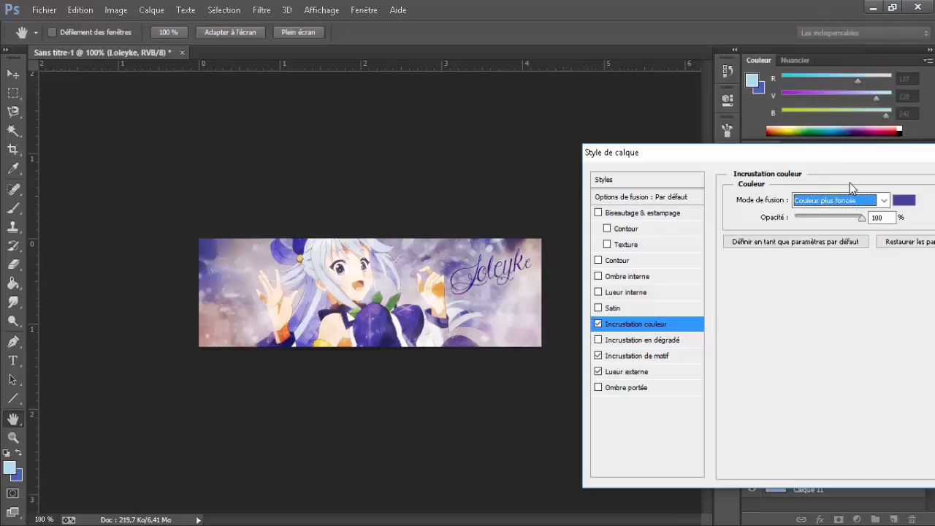
pyautogui.press('Up')
pyautogui.press('Up')
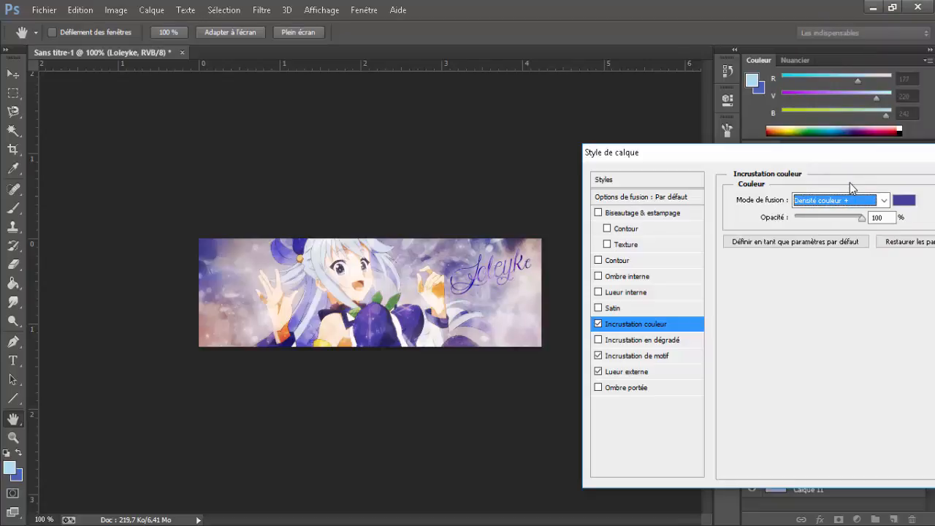
pyautogui.click(852, 218)
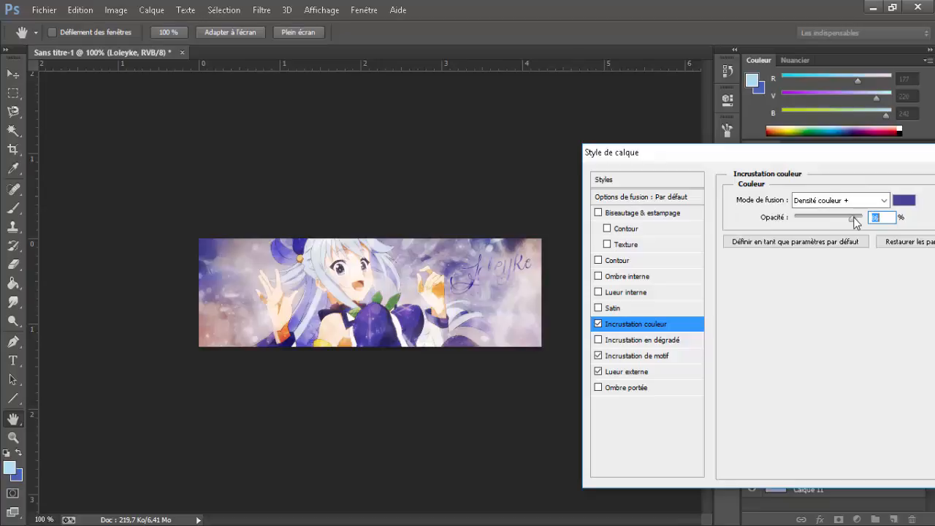
# Step: Set the colour overlay's blend mode to Couleur plus foncée, after trying Couleur plus claire, and reduce its opacity to about 68%
pyautogui.click(840, 200)
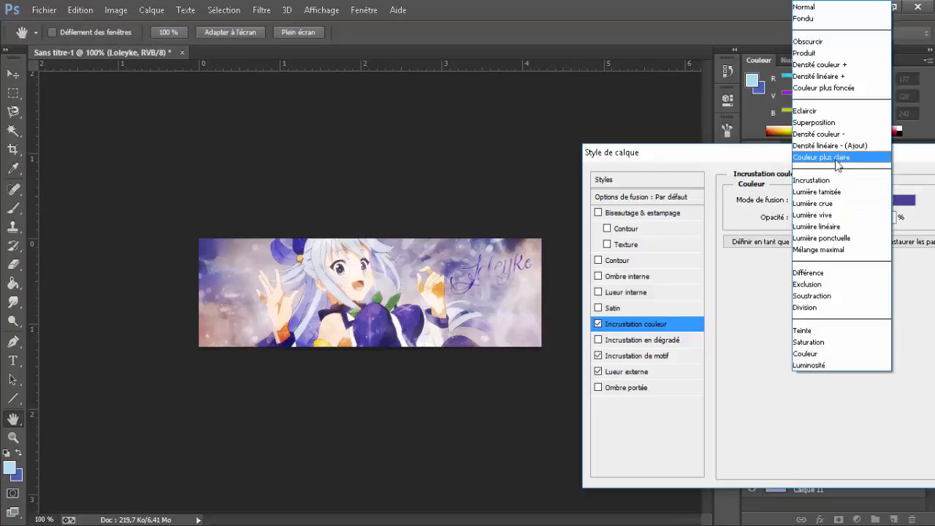
pyautogui.click(837, 159)
pyautogui.click(850, 198)
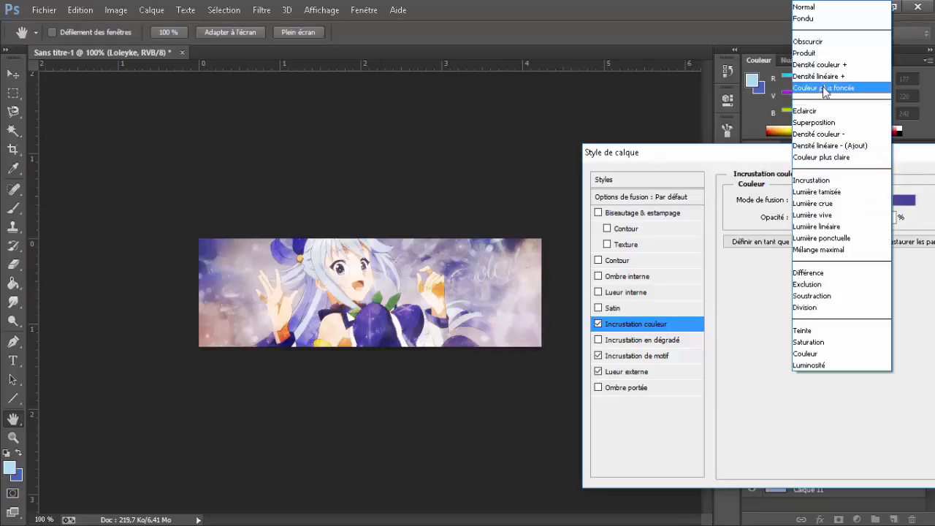
pyautogui.click(827, 89)
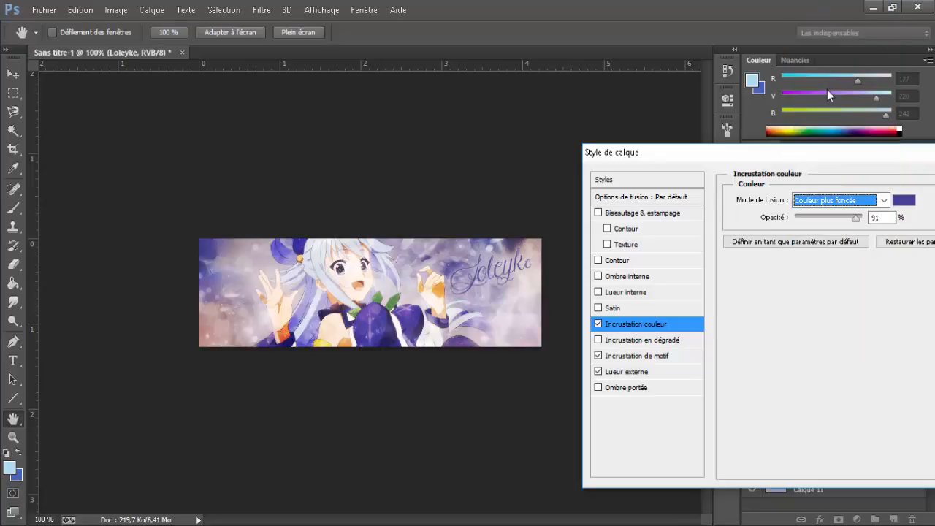
pyautogui.moveTo(855, 218); pyautogui.dragTo(842, 221)
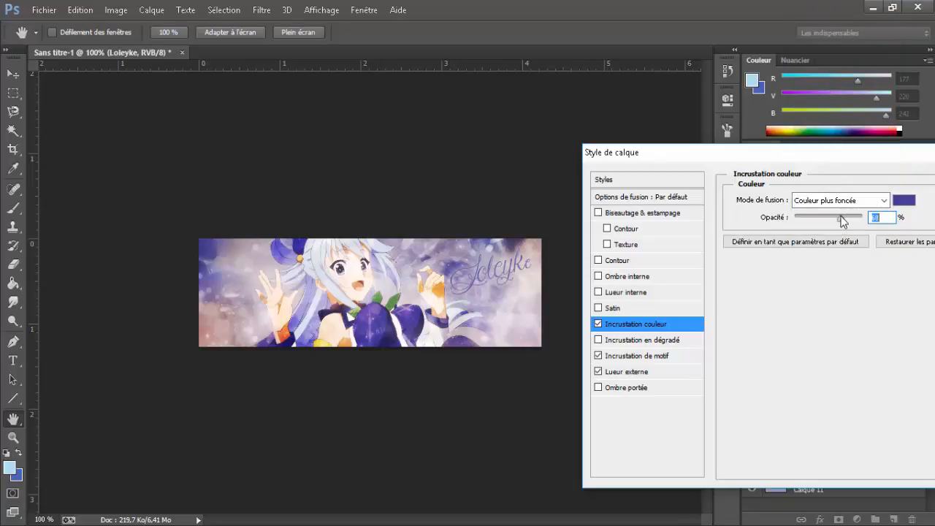
# Step: Preview the text with Lueur externe, Ombre interne, Contour, Lueur interne and Satin toggled, and apply the style with only its original effects
pyautogui.click(643, 357)
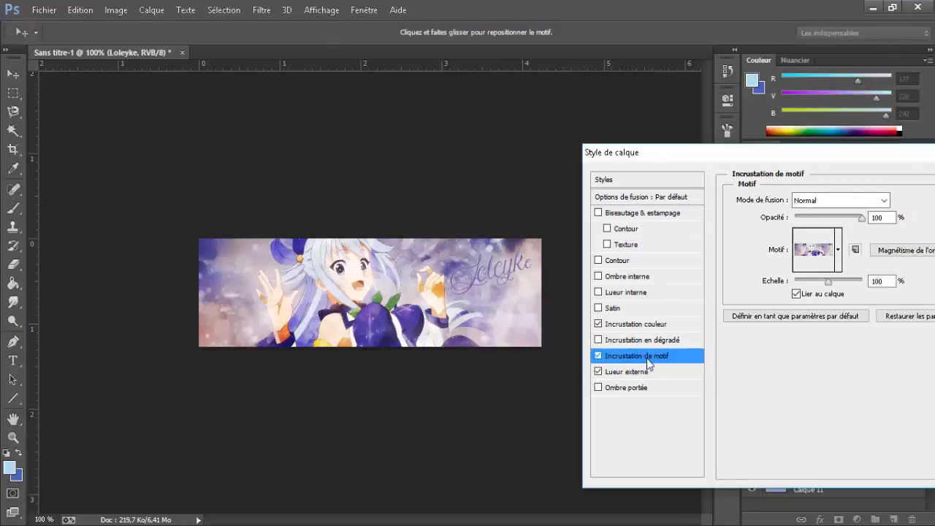
pyautogui.click(599, 372)
pyautogui.click(599, 372)
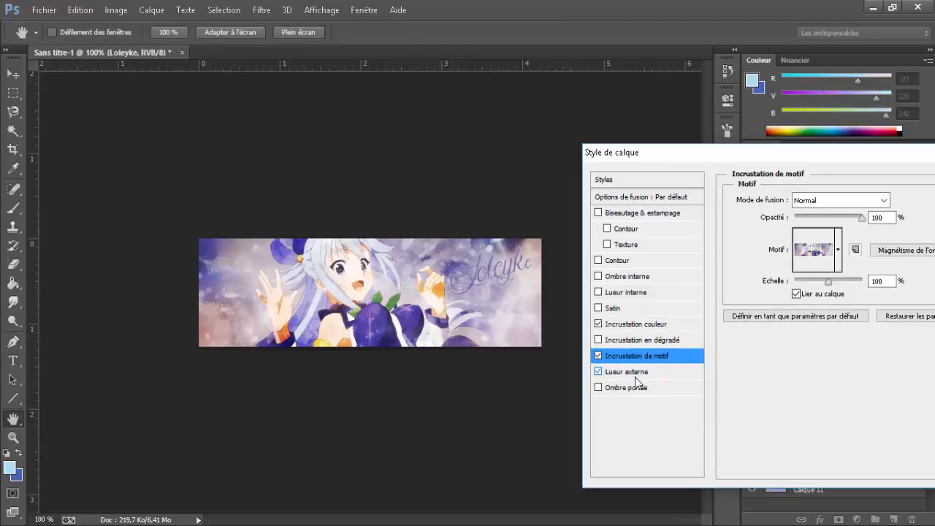
pyautogui.click(599, 277)
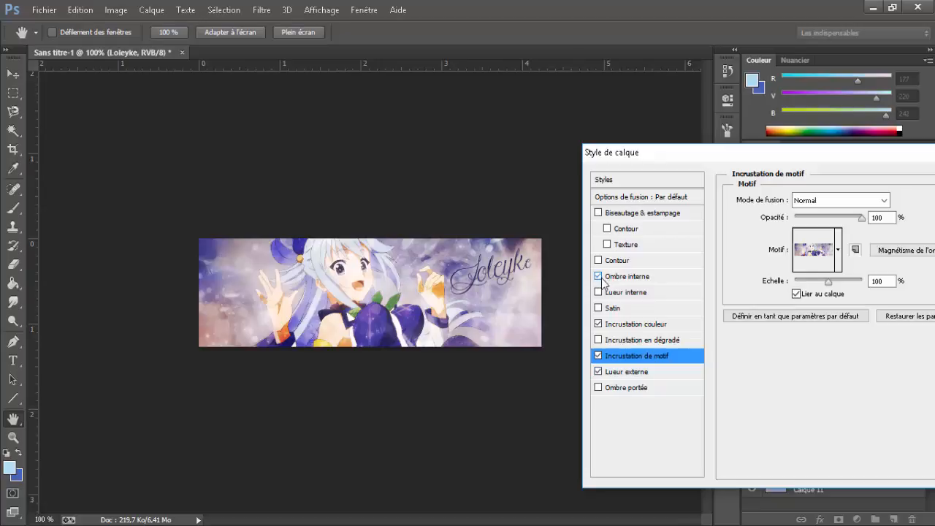
pyautogui.click(599, 276)
pyautogui.click(599, 261)
pyautogui.click(599, 262)
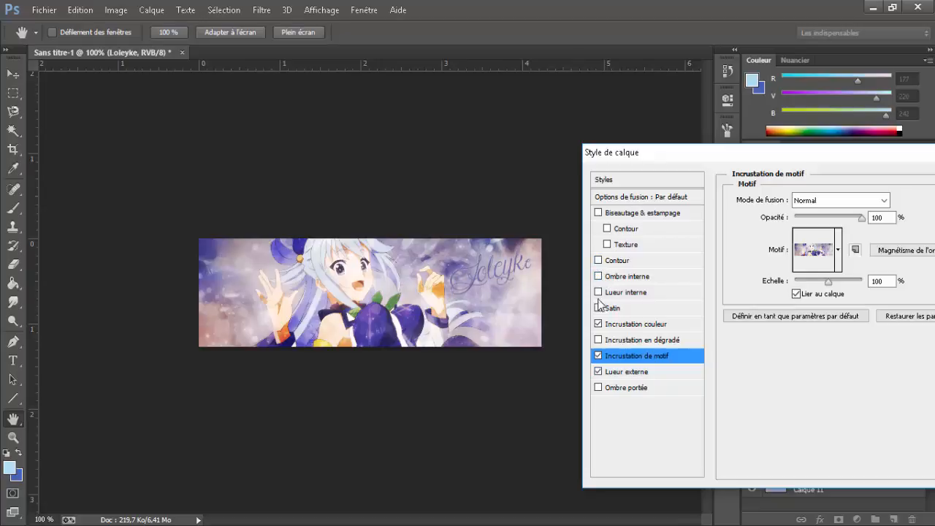
pyautogui.click(599, 292)
pyautogui.click(599, 292)
pyautogui.click(599, 308)
pyautogui.click(599, 308)
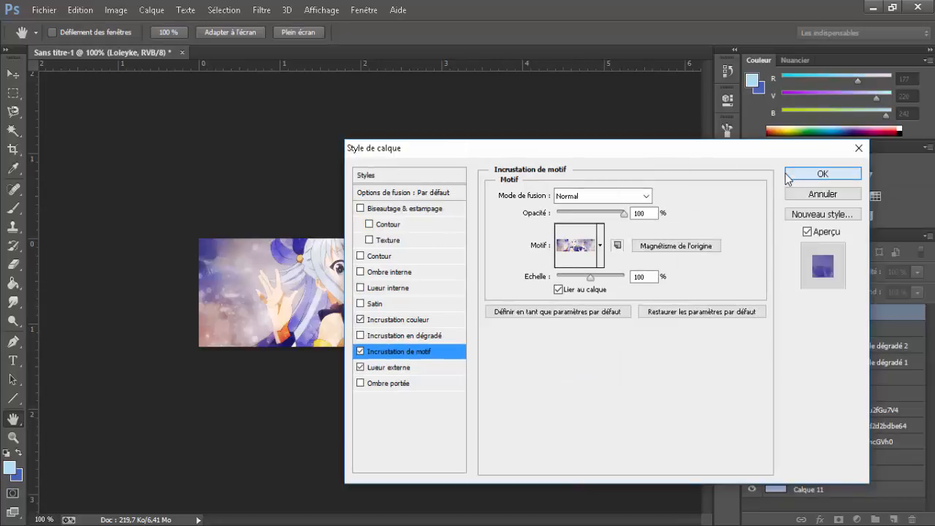
pyautogui.click(823, 176)
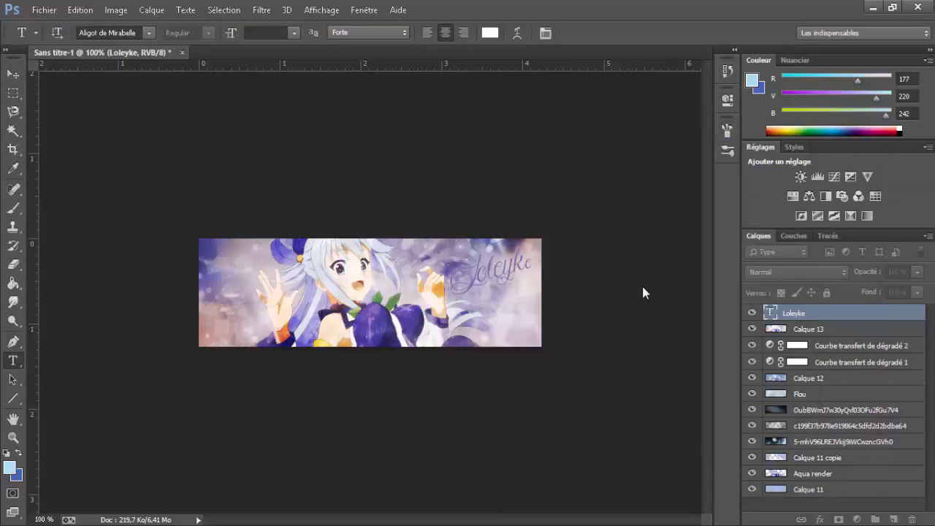
# Step: Hide the Loleyke text layer, merge all the visible layers into Calque 13 and show the text again
pyautogui.click(751, 313)
pyautogui.rightClick(842, 386)
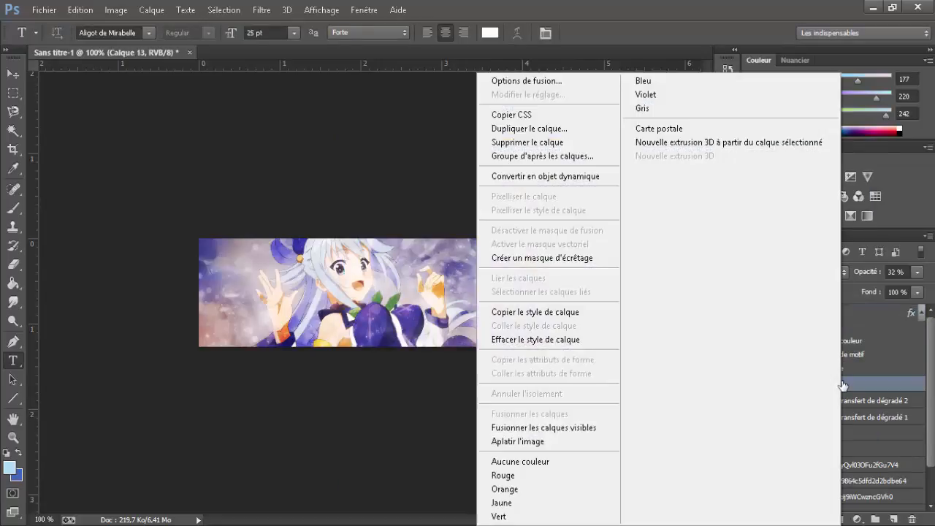
pyautogui.click(893, 382)
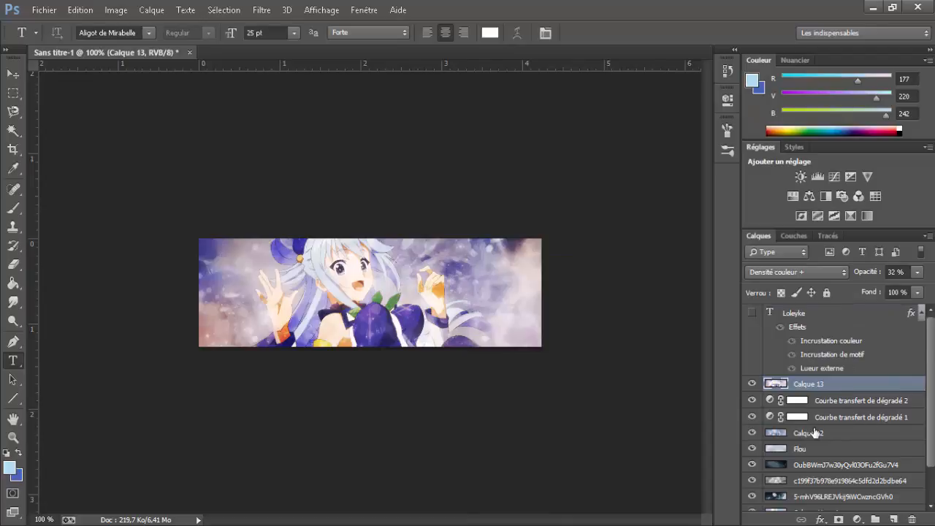
pyautogui.scroll(-2, 814, 433)
pyautogui.rightClick(856, 354)
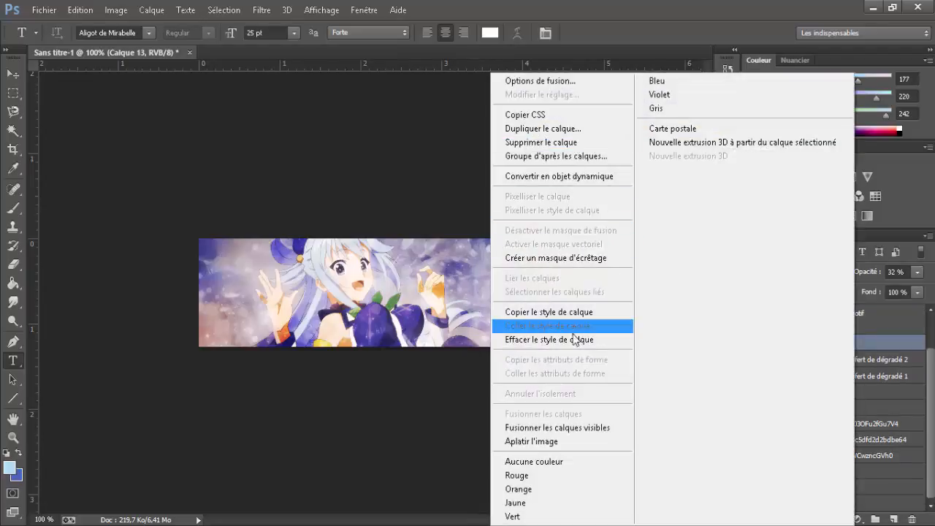
pyautogui.click(562, 430)
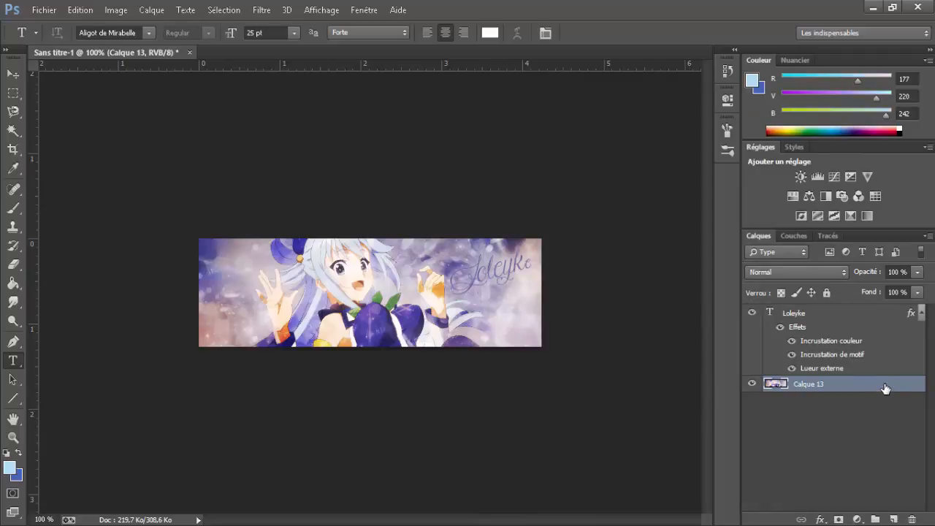
# Step: Add a black 1 px stroke (Contour) to Calque 13 with its position set to Intérieur
pyautogui.doubleClick(858, 384)
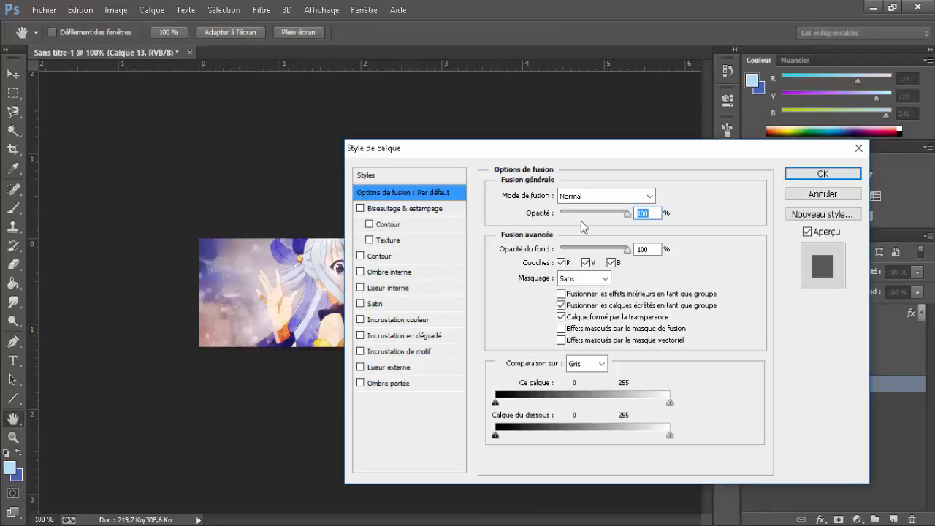
pyautogui.moveTo(523, 159); pyautogui.dragTo(738, 147)
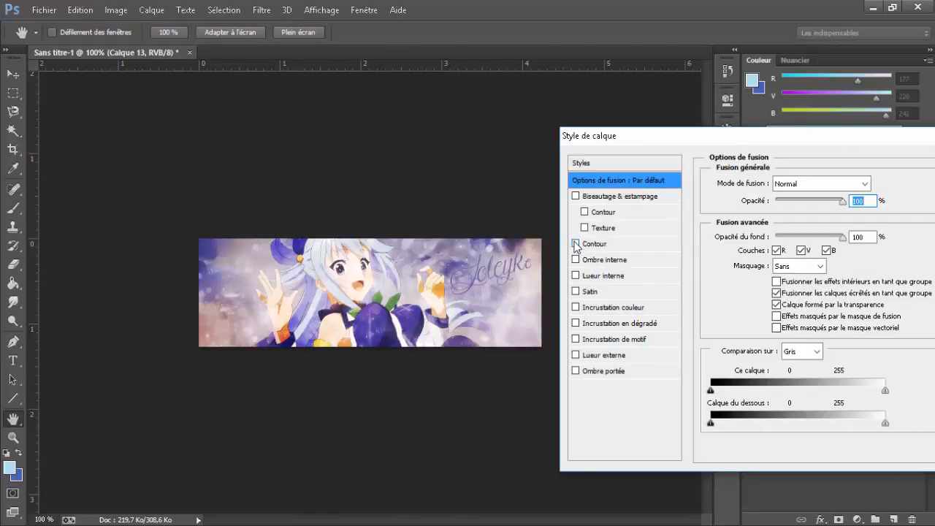
pyautogui.click(576, 244)
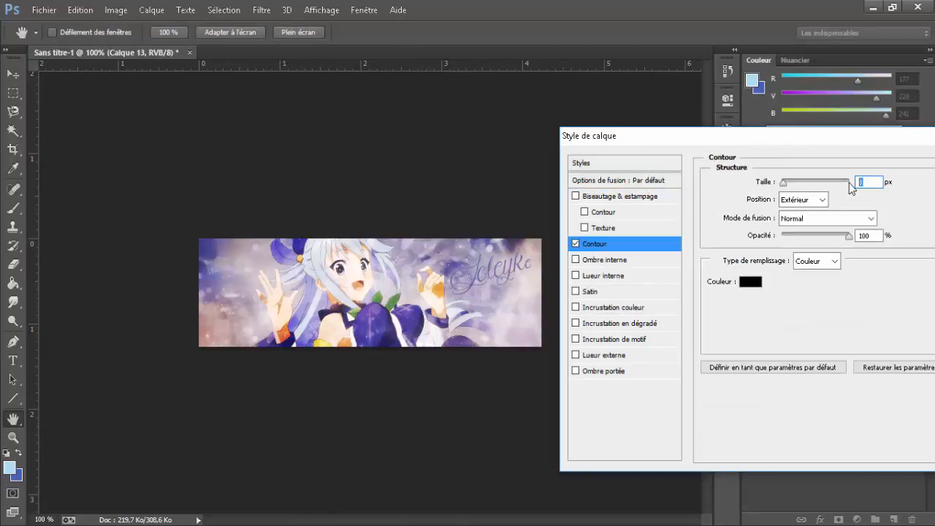
pyautogui.click(818, 200)
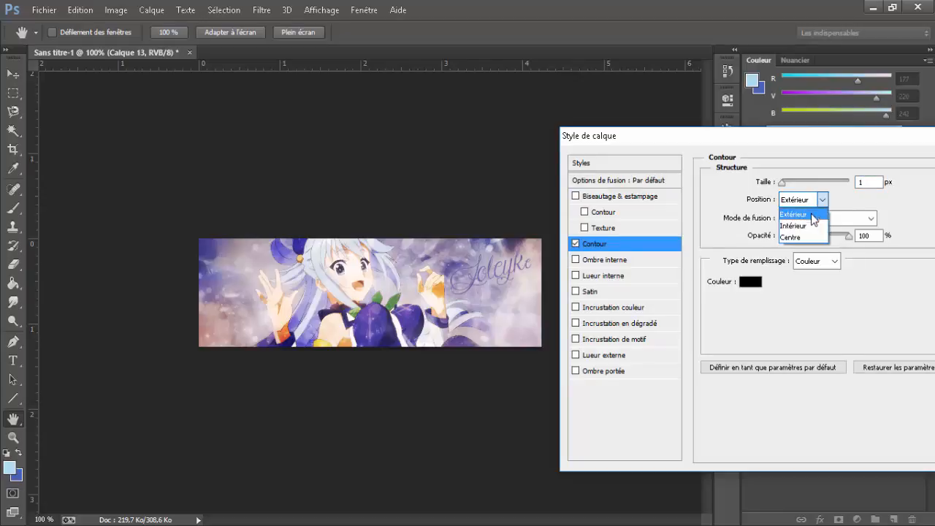
pyautogui.click(800, 227)
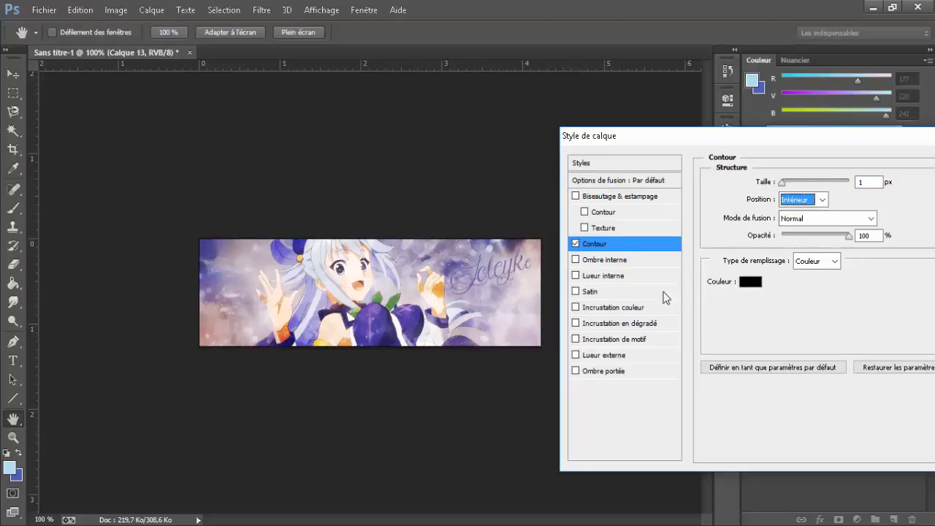
# Step: Sample purples from the artwork for the Contour stroke, settle on RGB 109, 93, 165, and compare the banner with and without the stroke
pyautogui.click(747, 283)
pyautogui.click(220, 251)
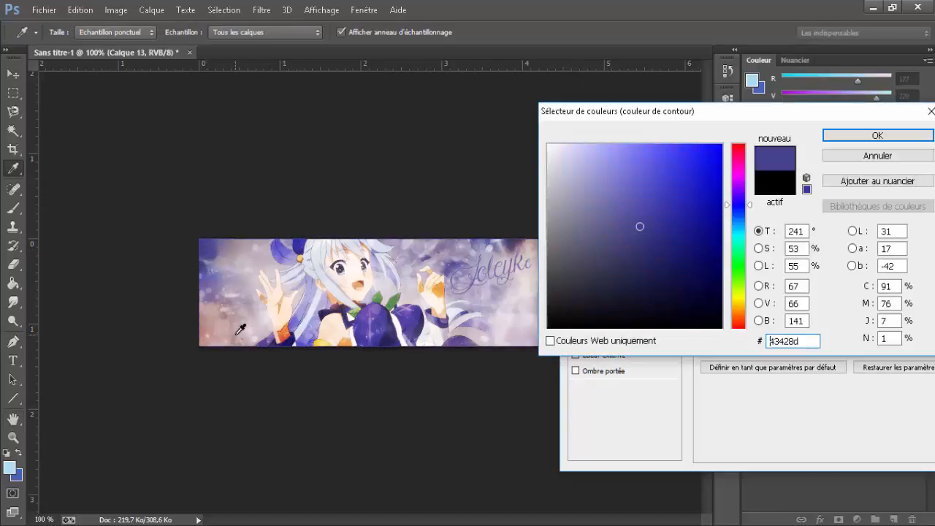
pyautogui.click(395, 336)
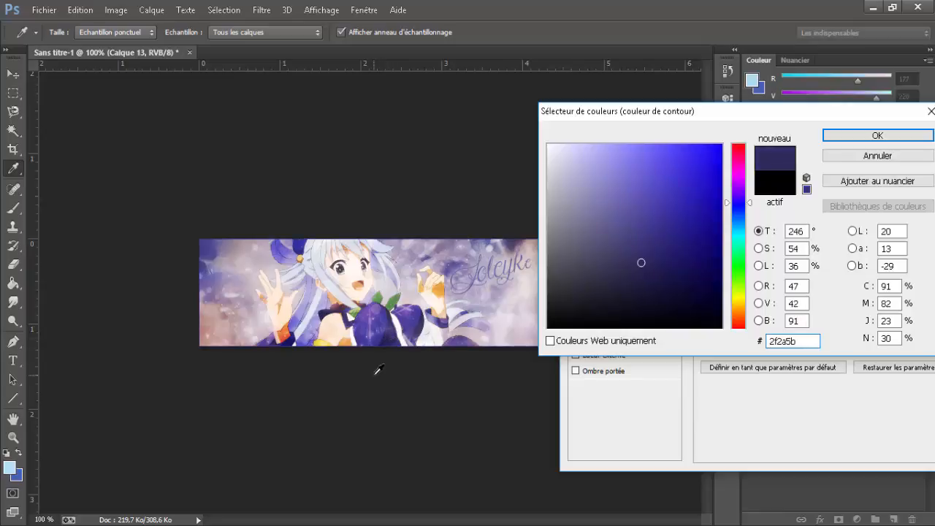
pyautogui.click(217, 318)
pyautogui.click(216, 312)
pyautogui.click(206, 246)
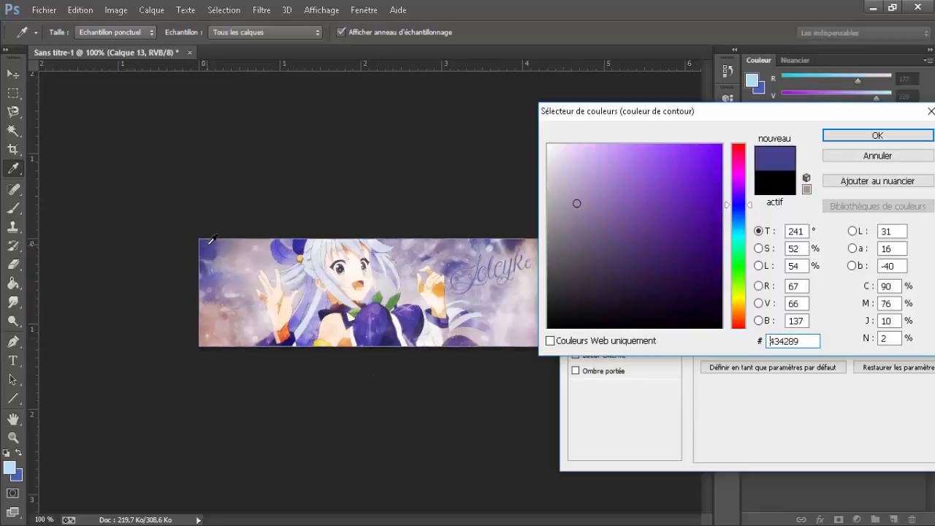
pyautogui.click(239, 282)
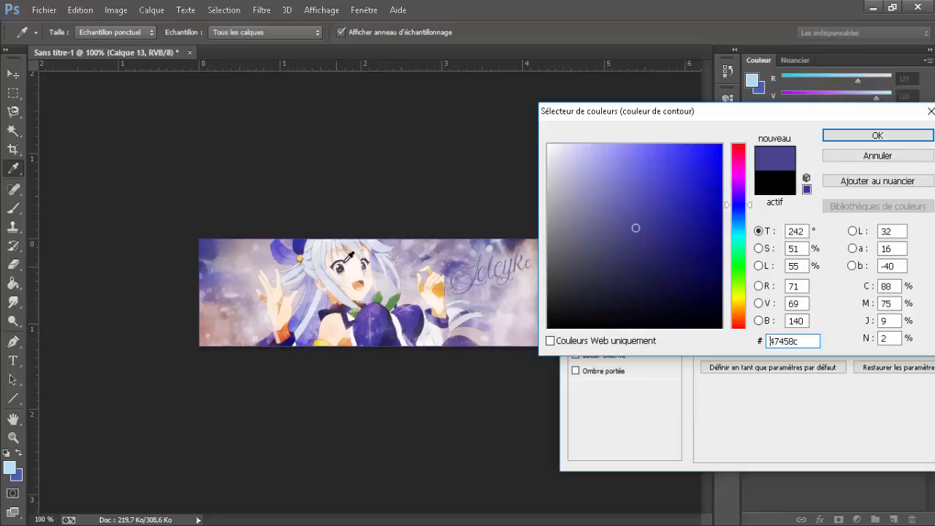
pyautogui.click(301, 242)
pyautogui.click(305, 238)
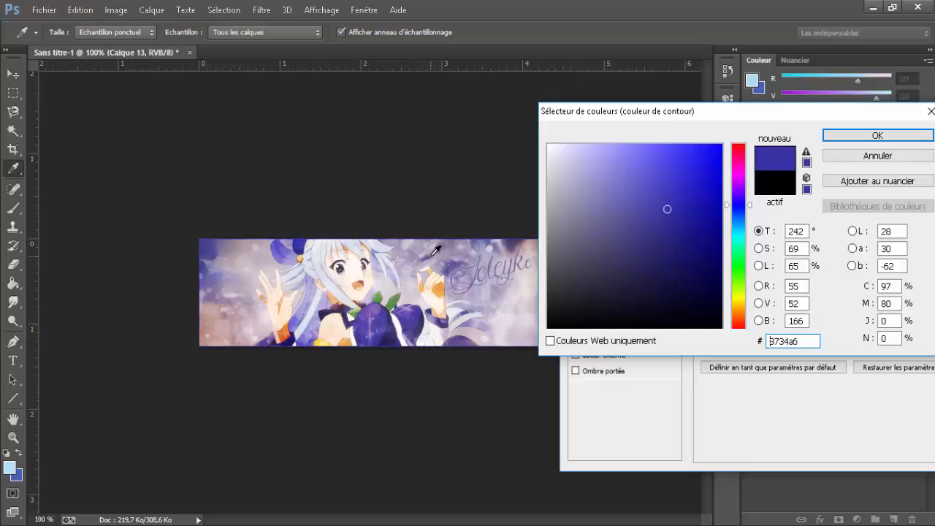
pyautogui.click(395, 326)
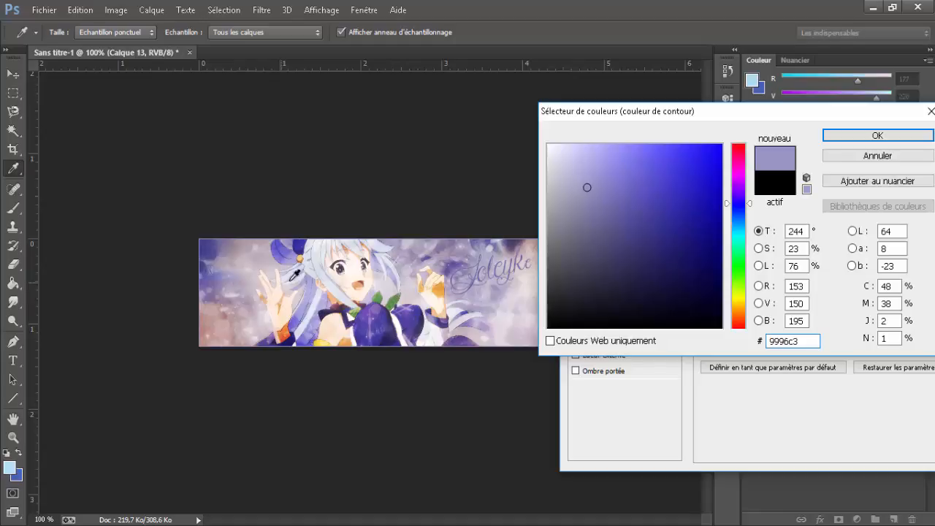
pyautogui.click(289, 254)
pyautogui.click(279, 252)
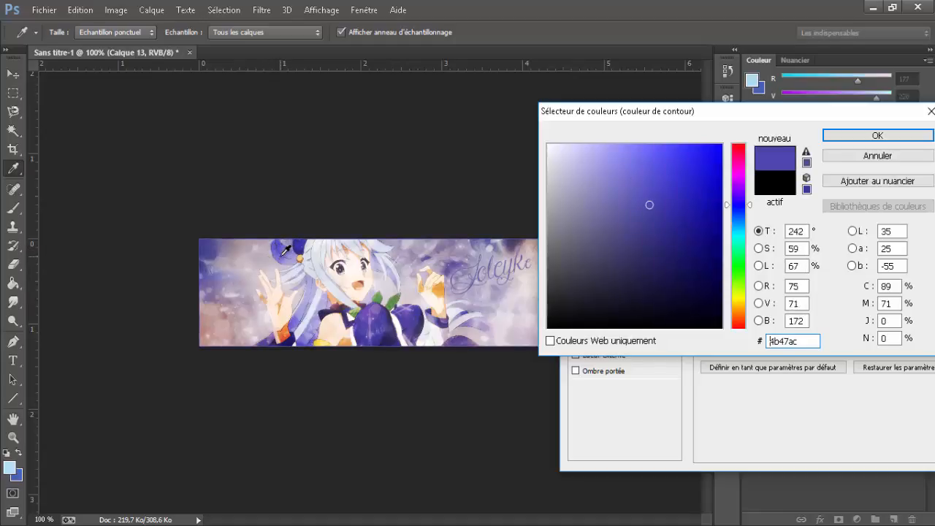
pyautogui.click(286, 252)
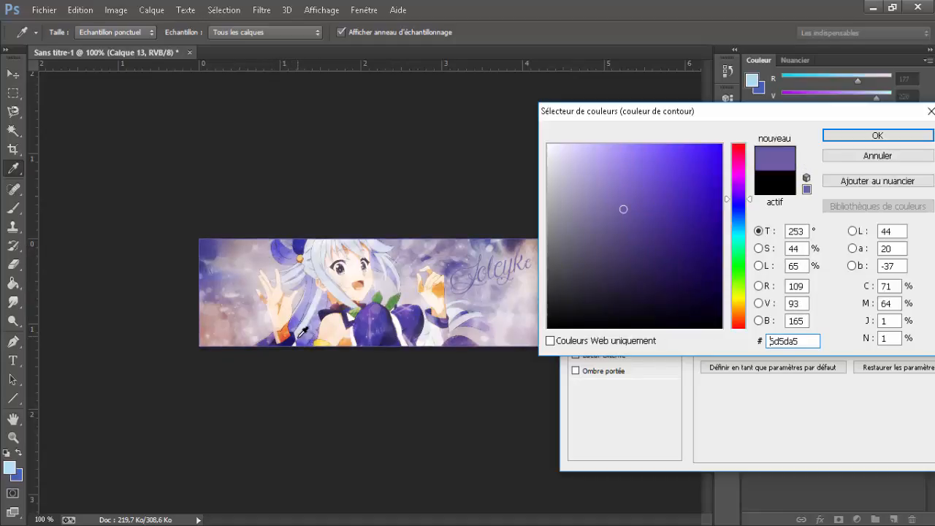
pyautogui.click(870, 133)
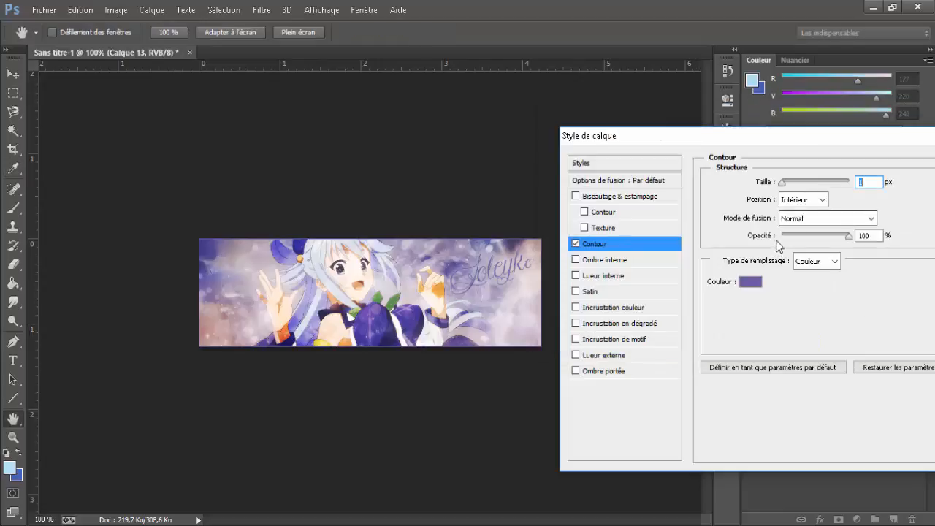
pyautogui.click(574, 245)
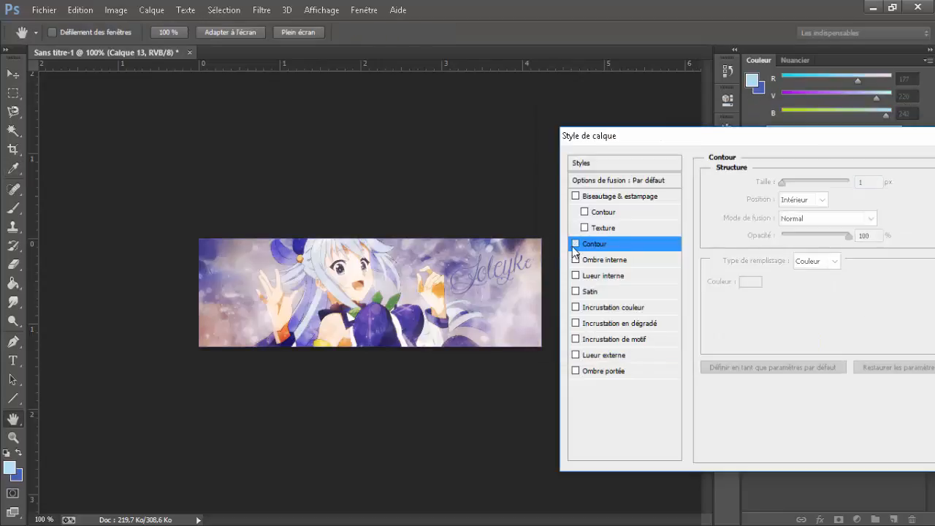
pyautogui.click(574, 245)
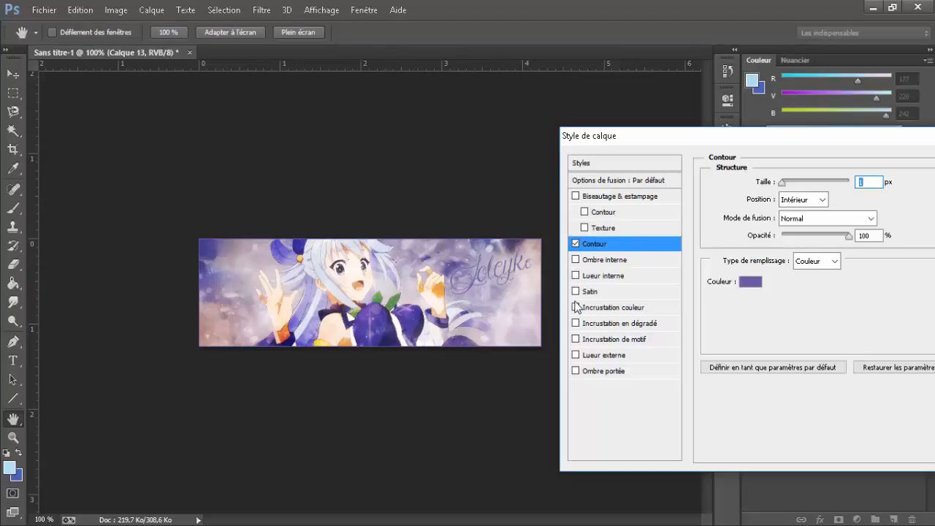
# Step: Add a black Ombre interne effect to Calque 13 using Lumière tamisée, 100% opacity and a size of about 106 px
pyautogui.click(575, 260)
pyautogui.click(630, 260)
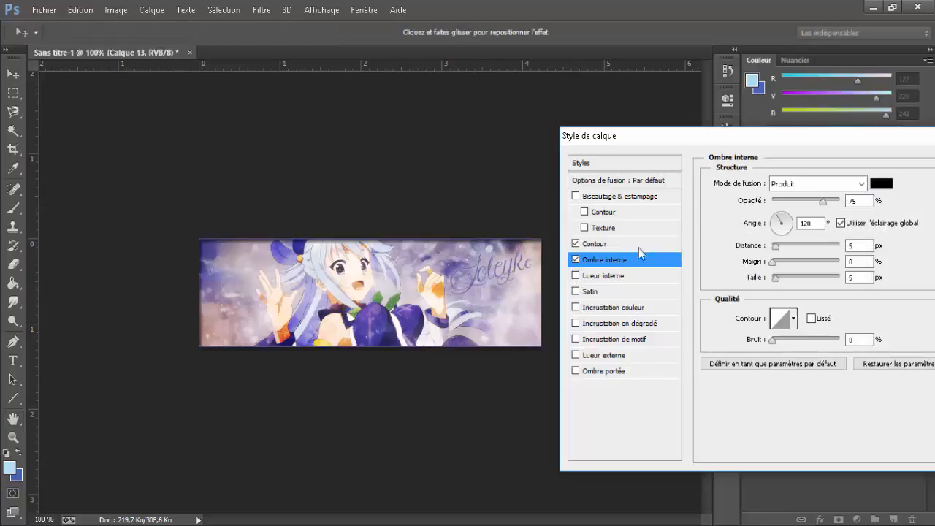
pyautogui.click(817, 183)
pyautogui.click(792, 7)
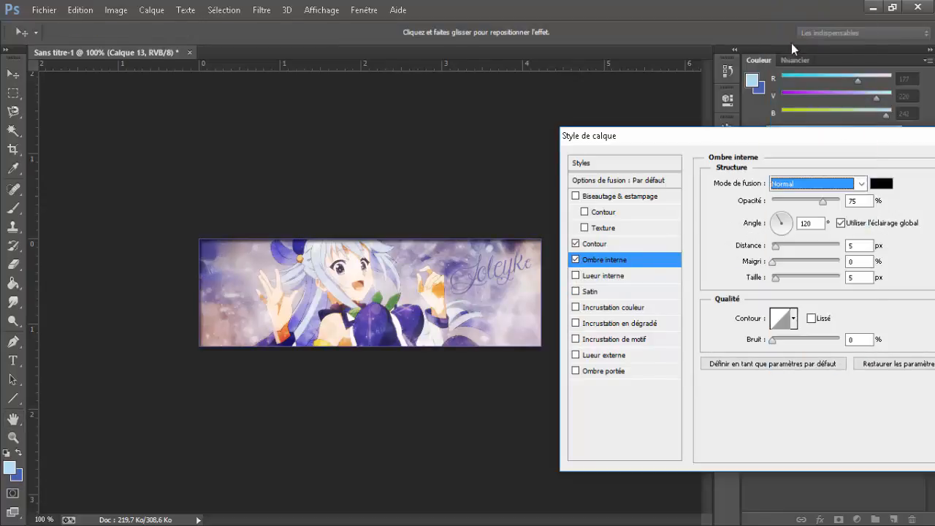
pyautogui.click(829, 182)
pyautogui.click(830, 204)
pyautogui.moveTo(824, 200); pyautogui.dragTo(842, 201)
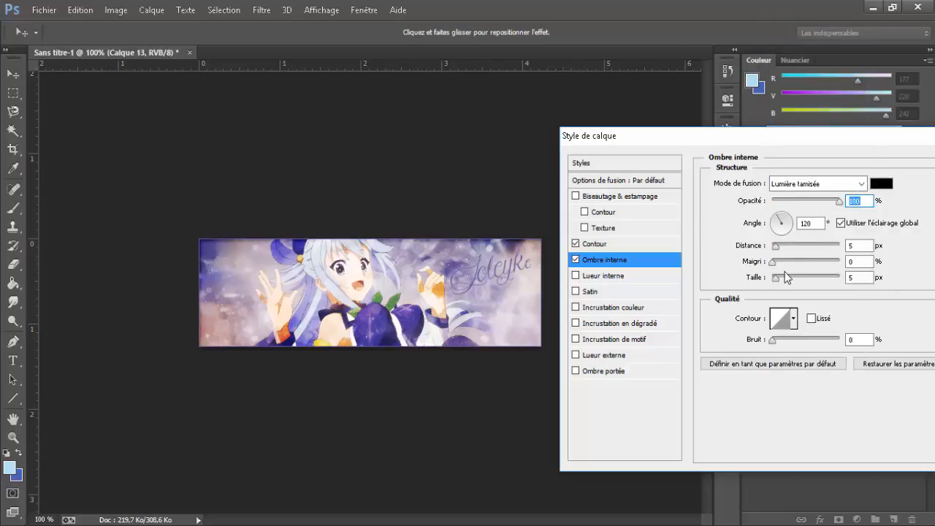
pyautogui.moveTo(775, 277)
pyautogui.mouseDown()
pyautogui.moveTo(838, 268)
pyautogui.moveTo(768, 280)
pyautogui.mouseUp()
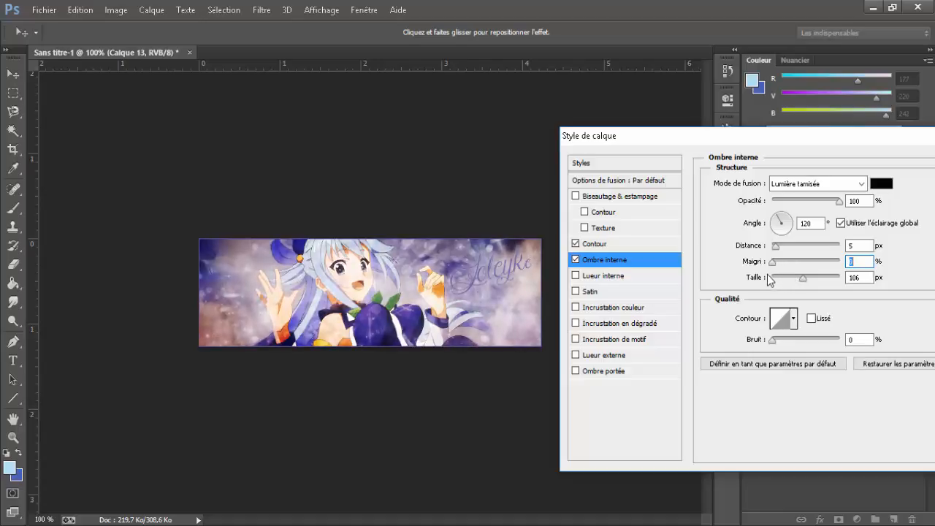
# Step: Compare the banner with and without the inner shadow, then shift the shadow to about a -77° angle and 13 px distance
pyautogui.click(577, 259)
pyautogui.click(577, 259)
pyautogui.click(577, 260)
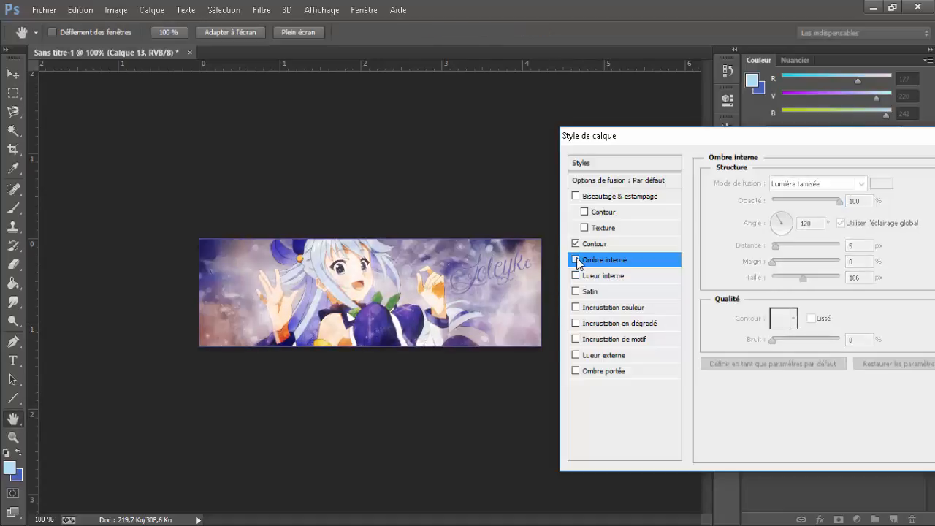
pyautogui.click(577, 259)
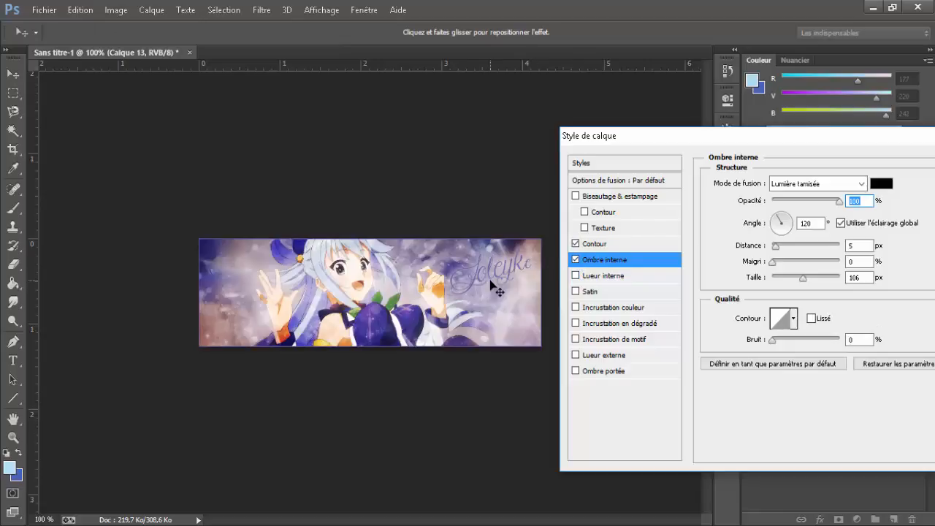
pyautogui.moveTo(490, 281); pyautogui.dragTo(486, 268)
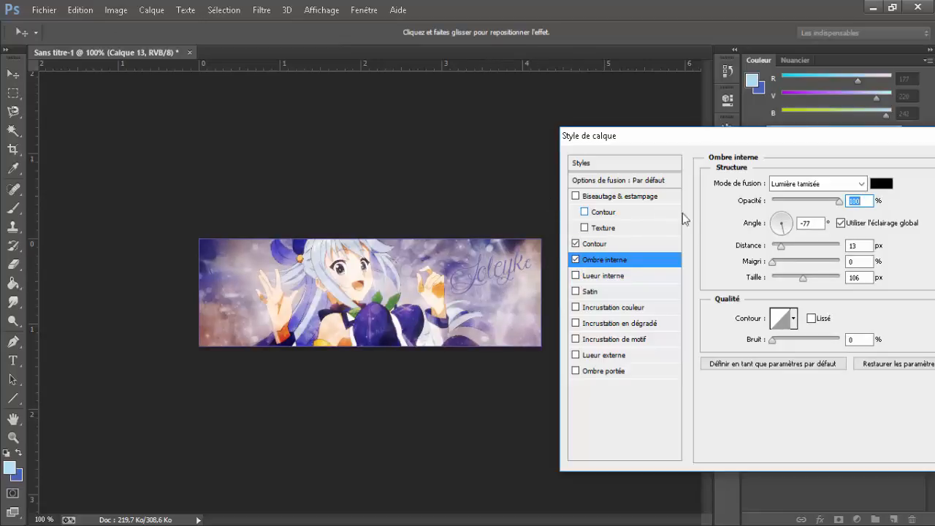
# Step: Try Lumière vive, Densité couleur + and Densité linéaire + on the inner shadow, reducing its opacity to about 37%
pyautogui.click(783, 184)
pyautogui.click(792, 215)
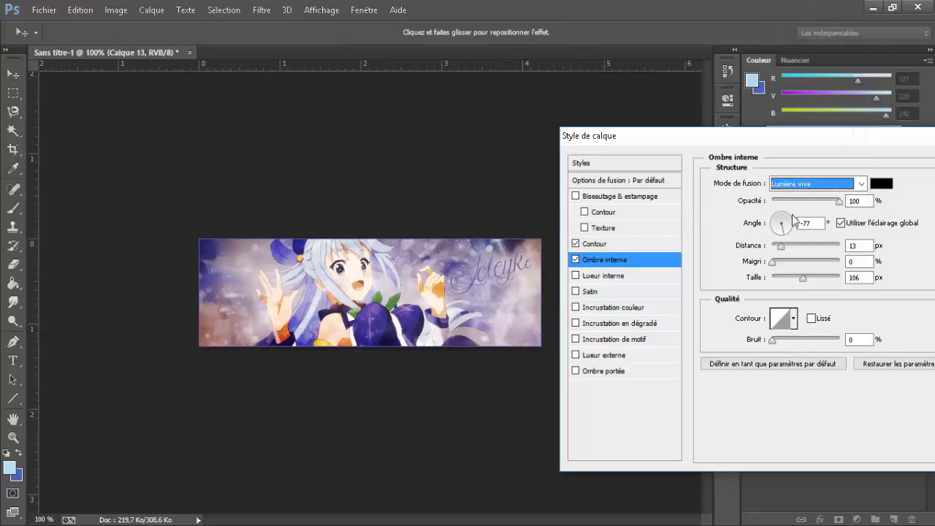
pyautogui.click(807, 184)
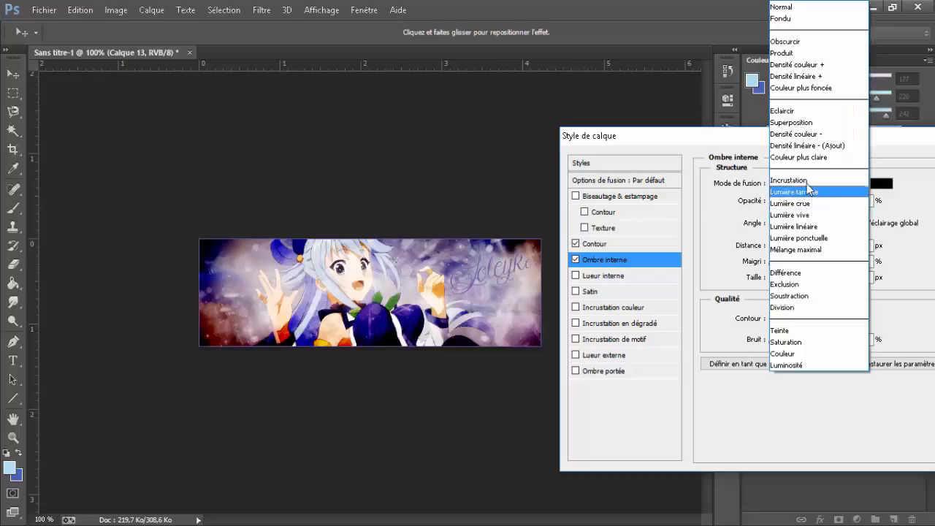
pyautogui.click(803, 65)
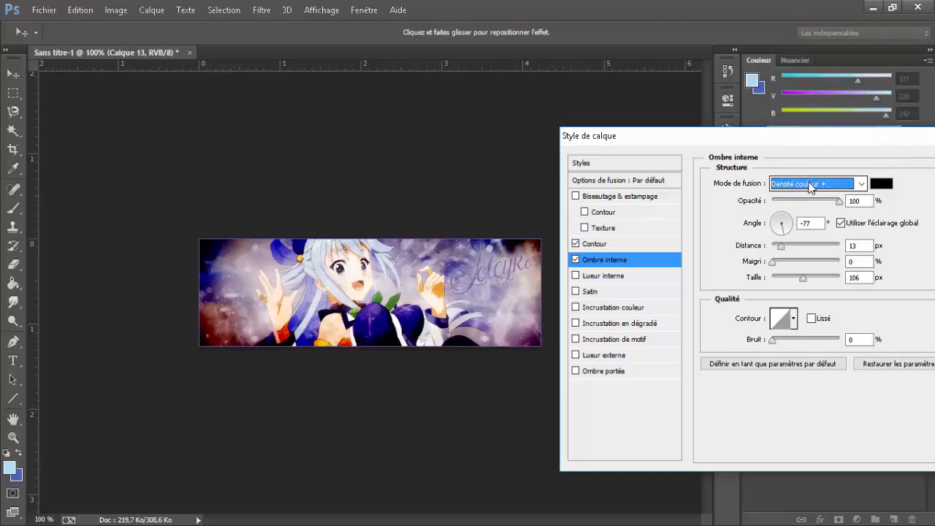
pyautogui.click(814, 184)
pyautogui.click(808, 83)
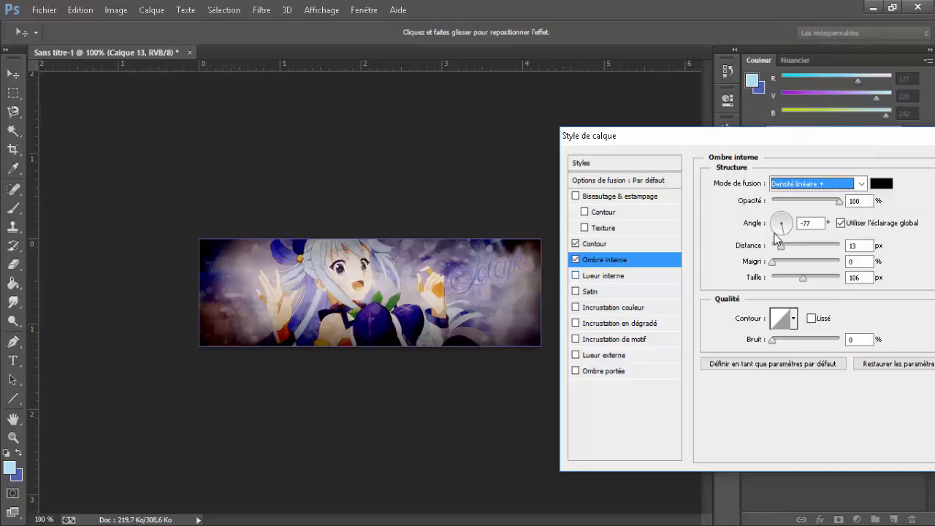
pyautogui.moveTo(807, 202); pyautogui.dragTo(799, 207)
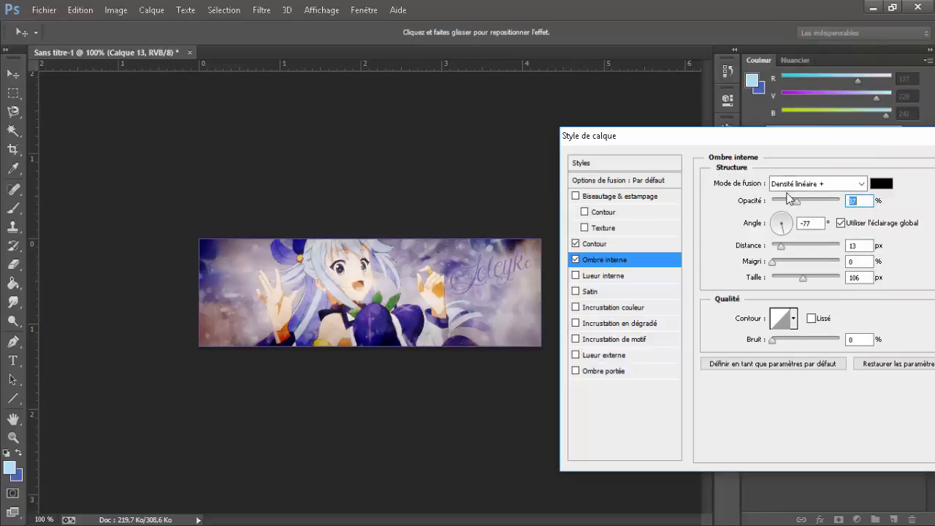
# Step: Set the inner shadow's blend mode to Mélange maximal, after trying Lumière ponctuelle, and lower its opacity to about 21%
pyautogui.click(814, 183)
pyautogui.click(806, 243)
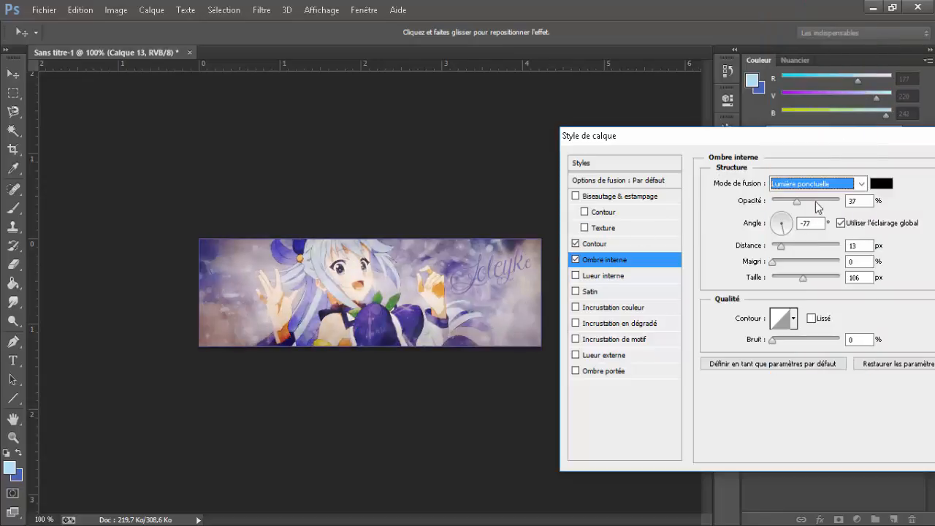
pyautogui.click(814, 184)
pyautogui.click(810, 241)
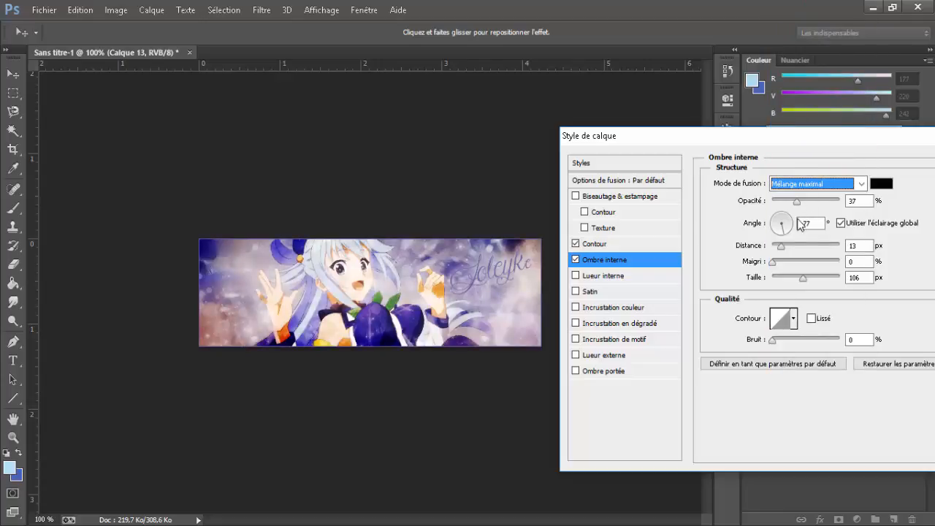
pyautogui.moveTo(802, 202); pyautogui.dragTo(787, 206)
# Step: Set the inner shadow's Maigri to 20%, Taille to 136 px and Distance to 0 px, preview it and apply the layer style
pyautogui.moveTo(774, 263); pyautogui.dragTo(688, 263)
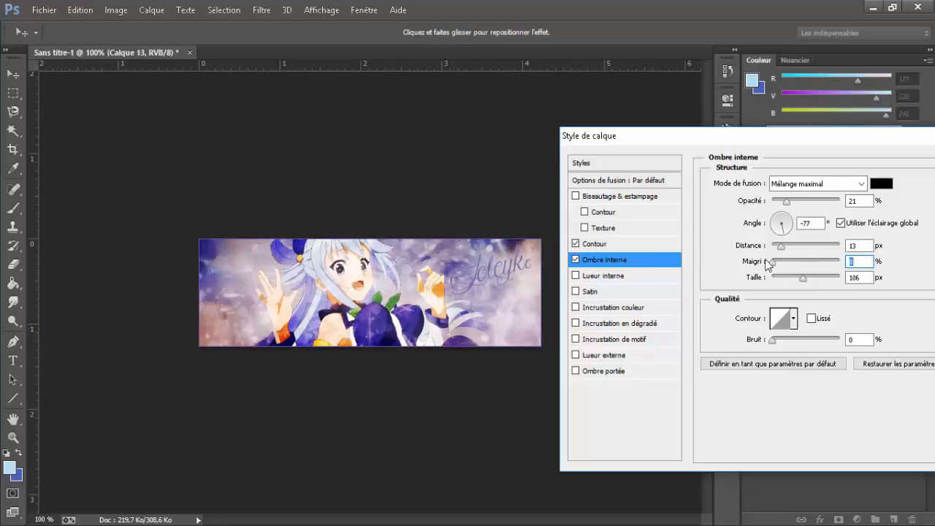
pyautogui.moveTo(807, 280); pyautogui.dragTo(671, 259)
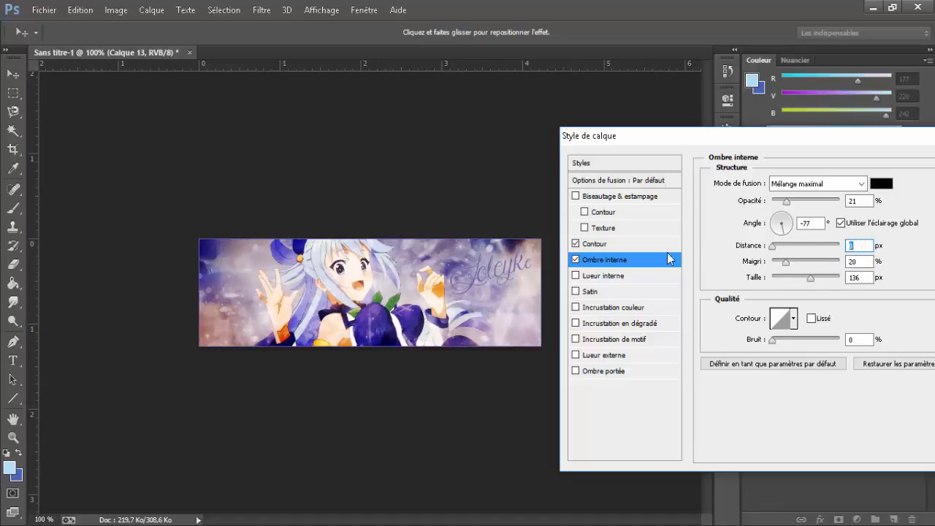
pyautogui.click(575, 259)
pyautogui.click(577, 260)
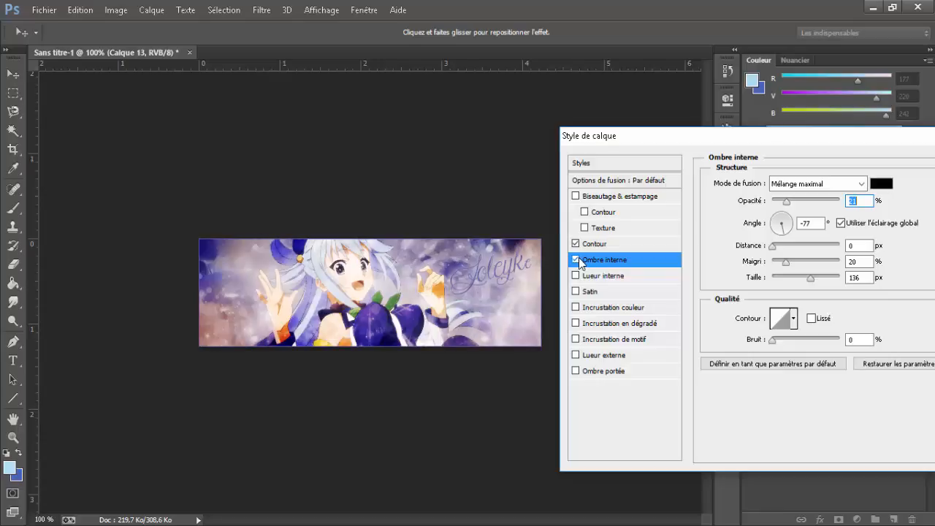
pyautogui.moveTo(655, 137); pyautogui.dragTo(464, 136)
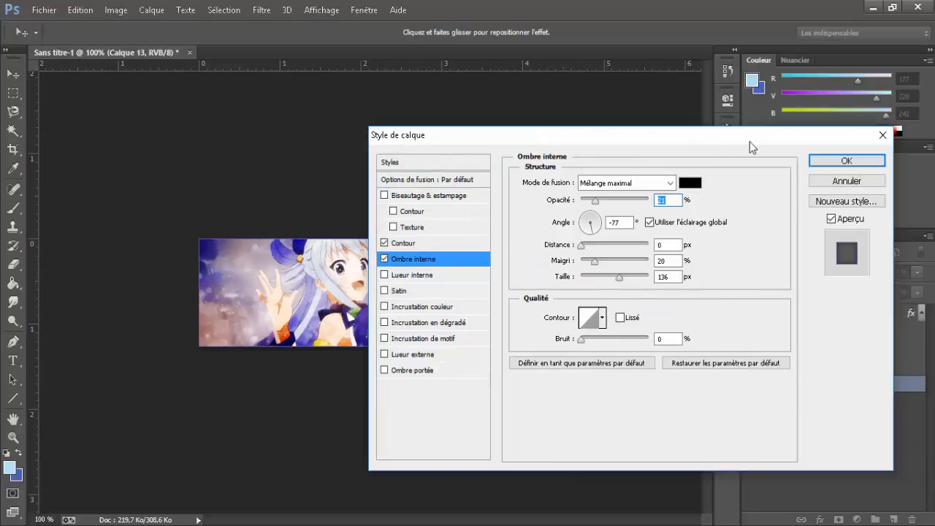
pyautogui.click(841, 160)
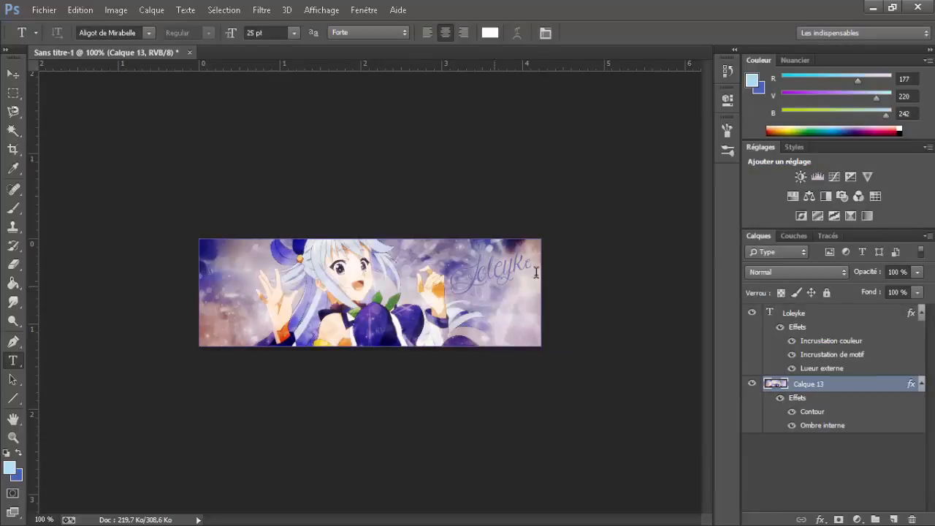
# Step: Save the banner as a PNG named "Signature Aqua" in the Bureau folder, accepting the PNG options
pyautogui.click(43, 10)
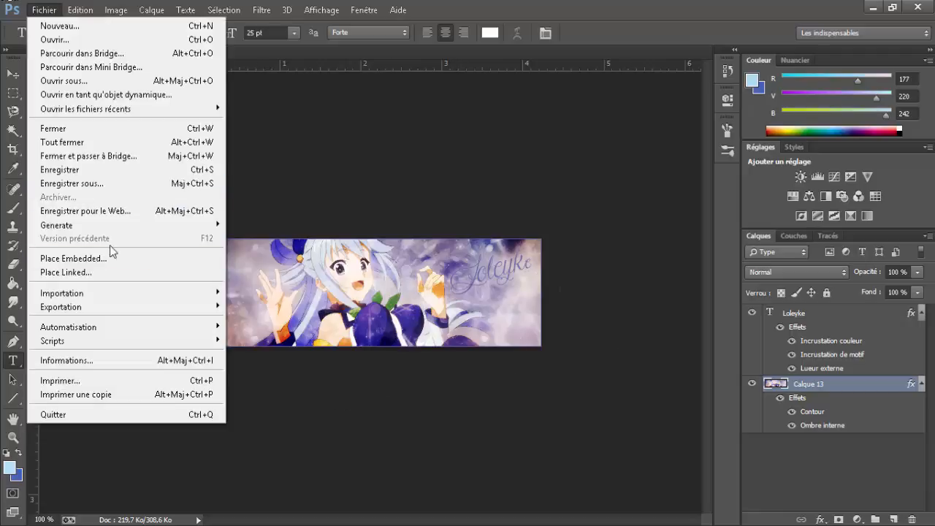
pyautogui.click(83, 183)
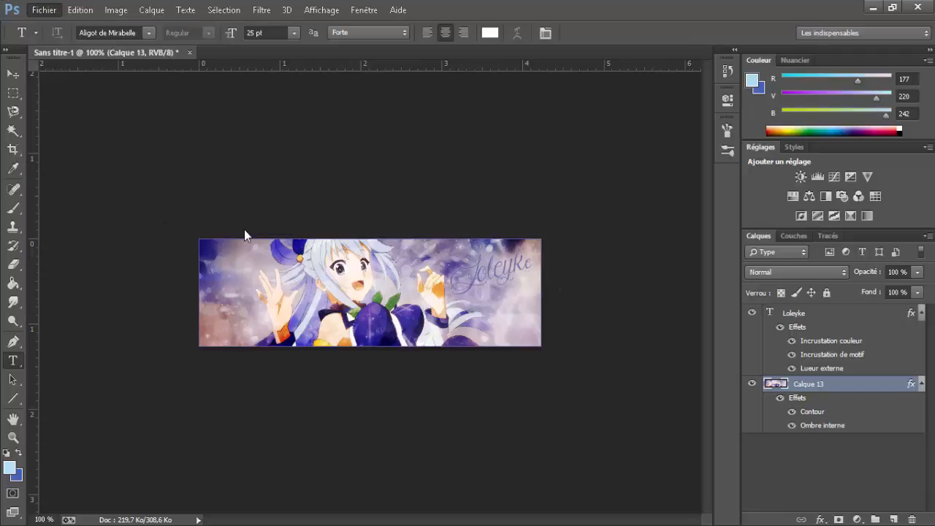
pyautogui.click(209, 274)
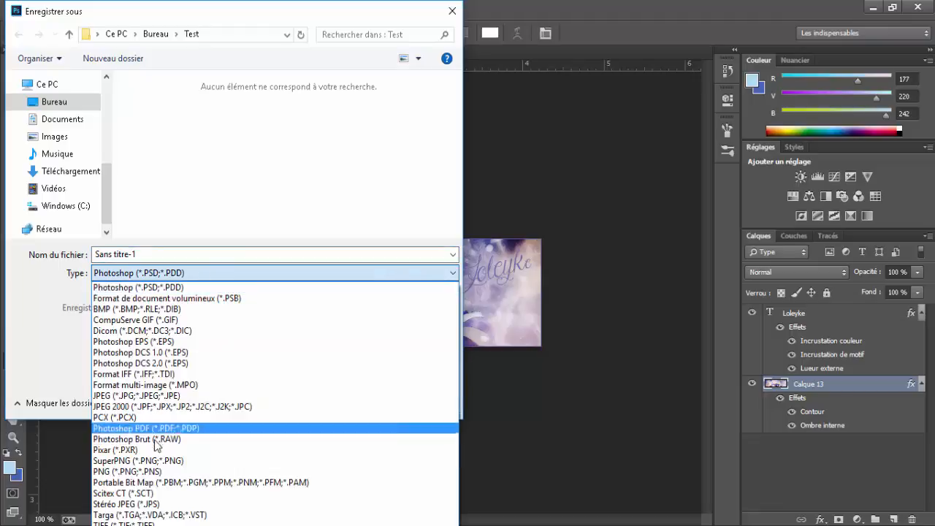
pyautogui.click(147, 467)
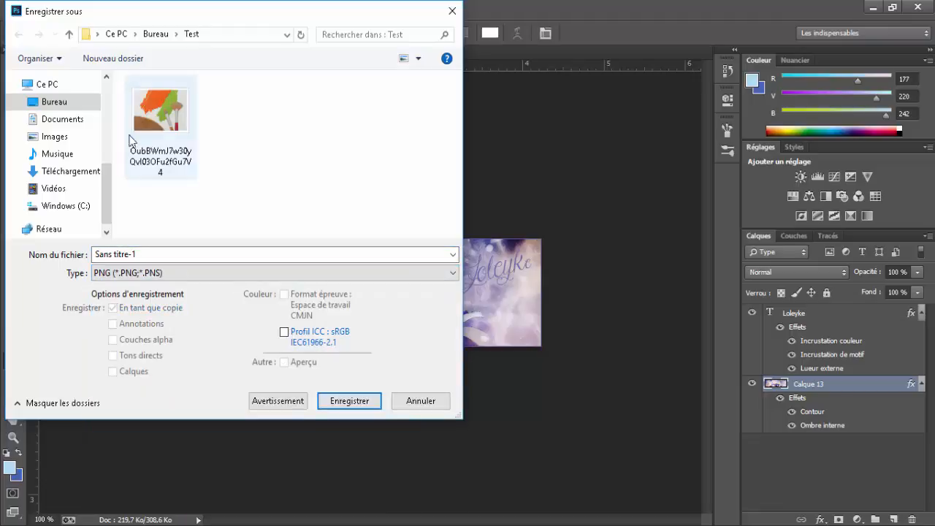
pyautogui.click(68, 103)
pyautogui.click(134, 255)
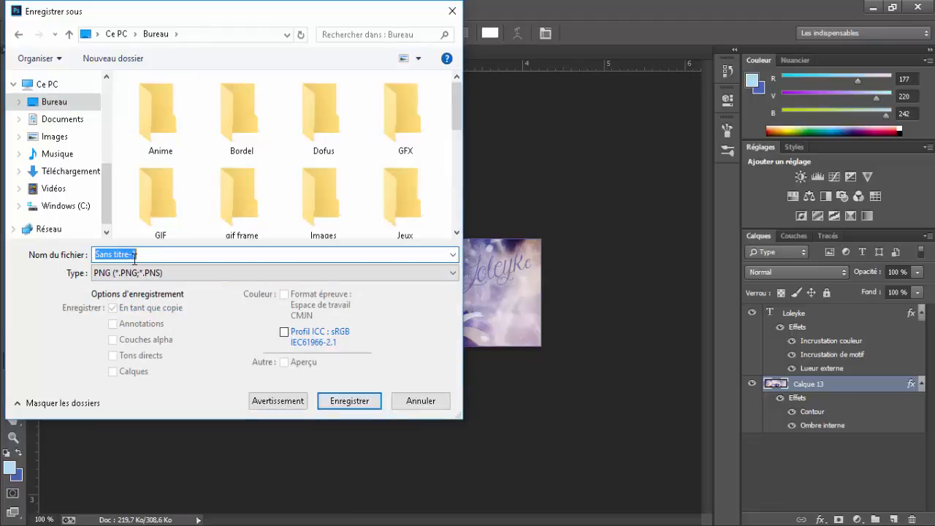
pyautogui.write('Sign')
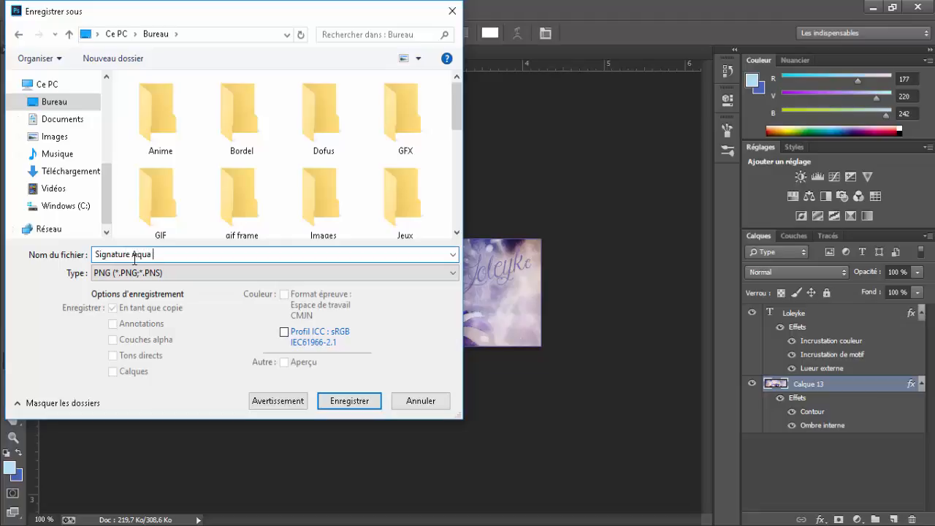
pyautogui.write('ature Aqua')
pyautogui.press('Return')
pyautogui.click(504, 167)
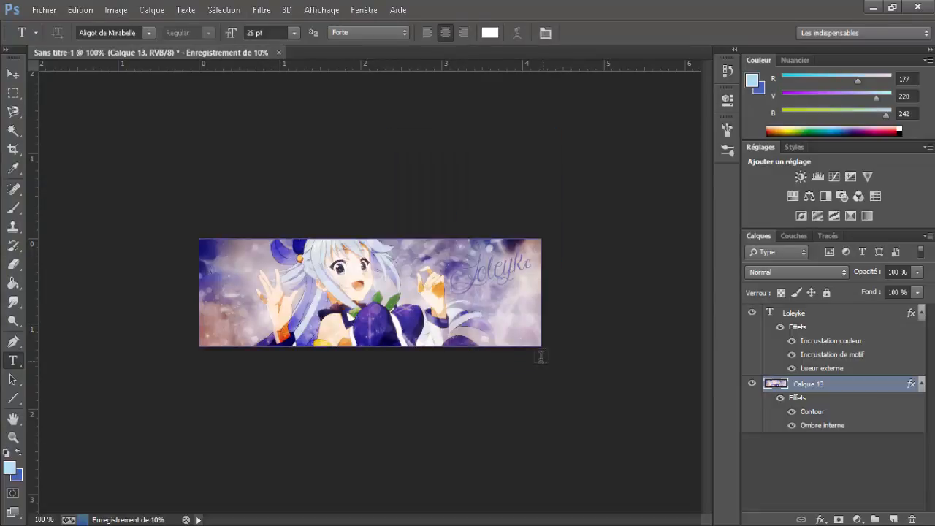
# Step: Show the desktop and open the Signature Aqua image to view it
pyautogui.press('super+d')
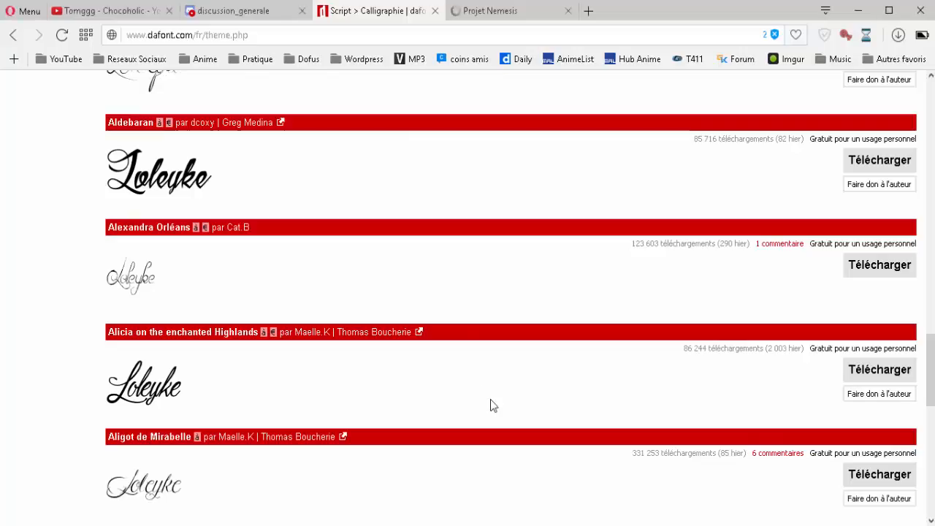
pyautogui.click(358, 455)
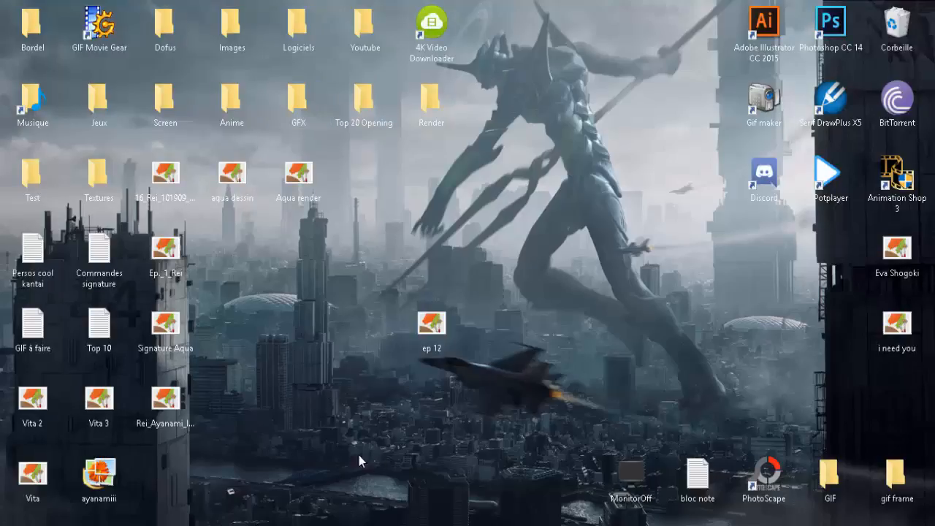
pyautogui.doubleClick(184, 313)
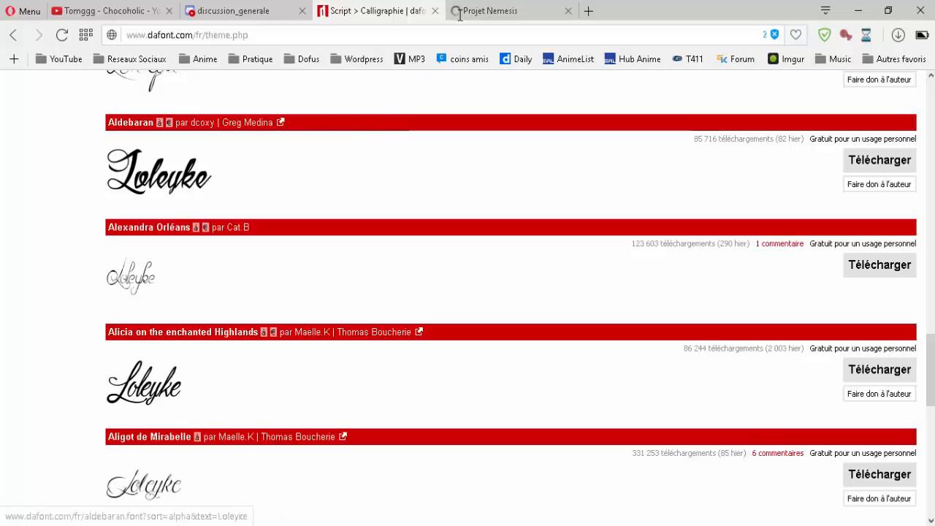
# Step: Switch to the Projet Nemesis forum in the web browser and look through its sections, from Informatique et Logiciels to Taverne
pyautogui.click(504, 10)
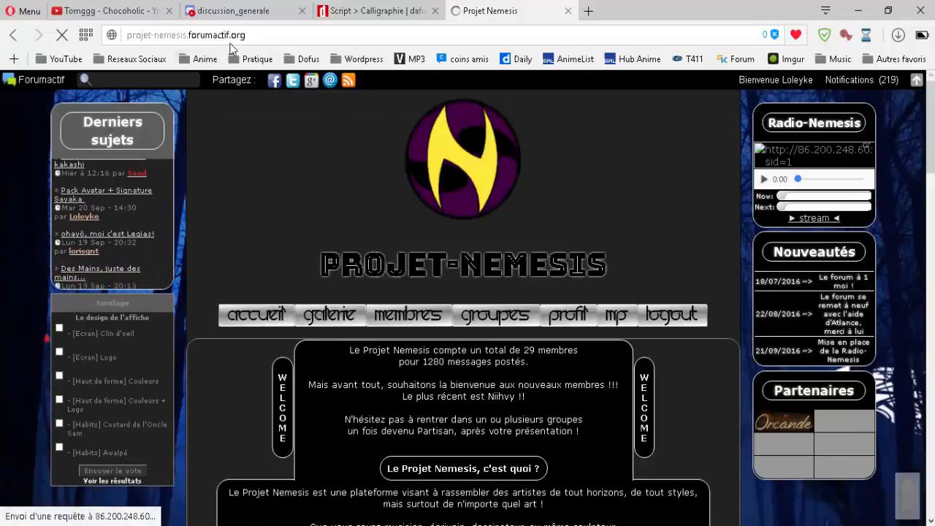
pyautogui.scroll(-1, 449, 262)
pyautogui.scroll(-15, 476, 255)
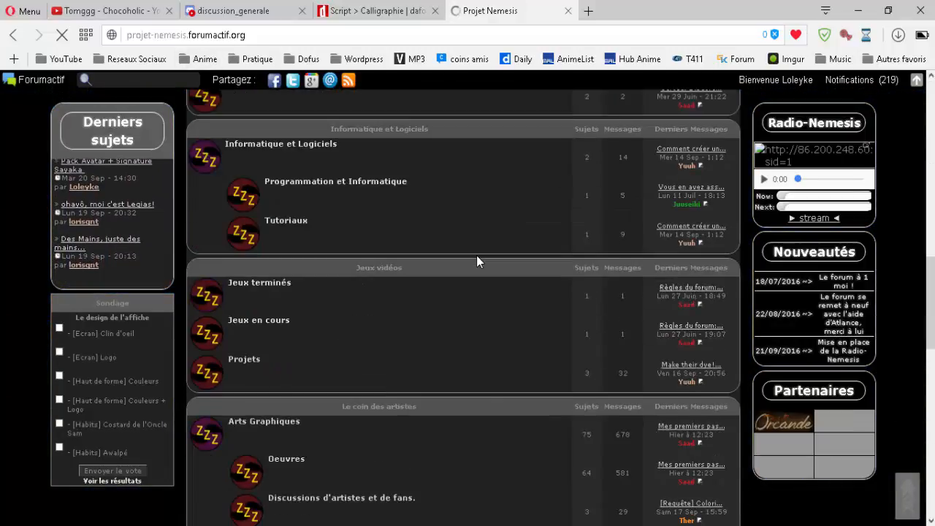
pyautogui.scroll(-4, 475, 257)
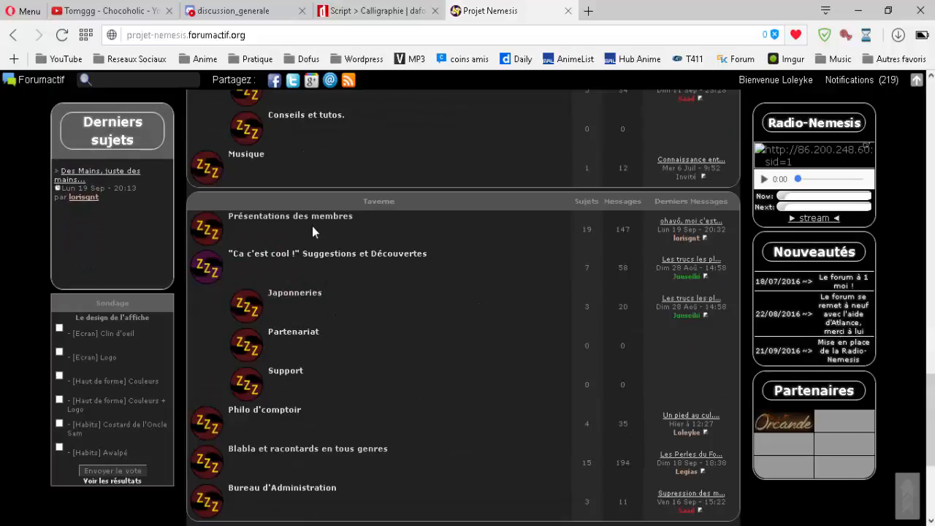
pyautogui.scroll(2, 309, 223)
pyautogui.scroll(5, 309, 228)
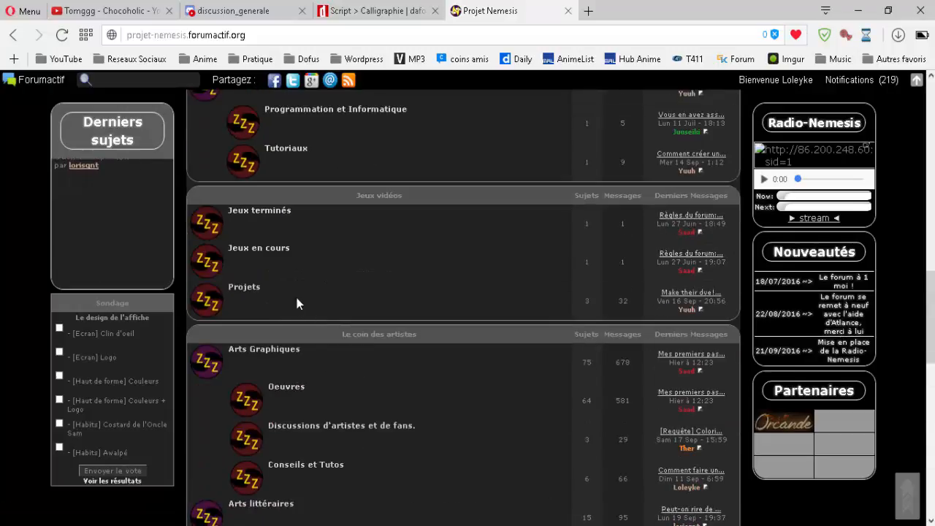
pyautogui.scroll(-1, 288, 378)
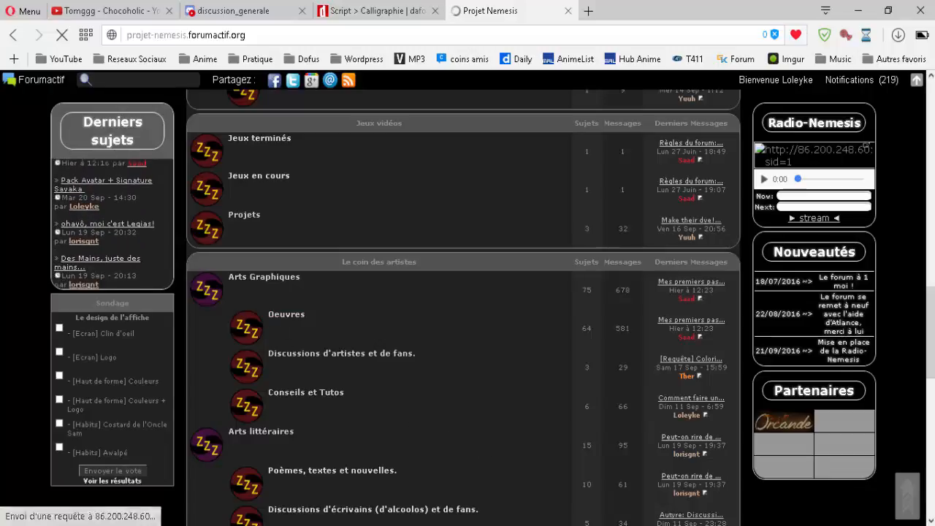
pyautogui.click(587, 524)
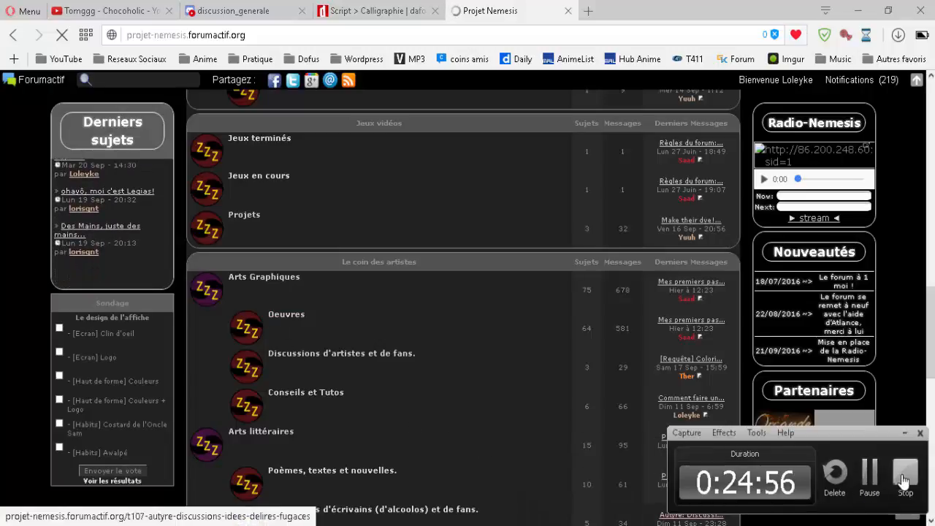